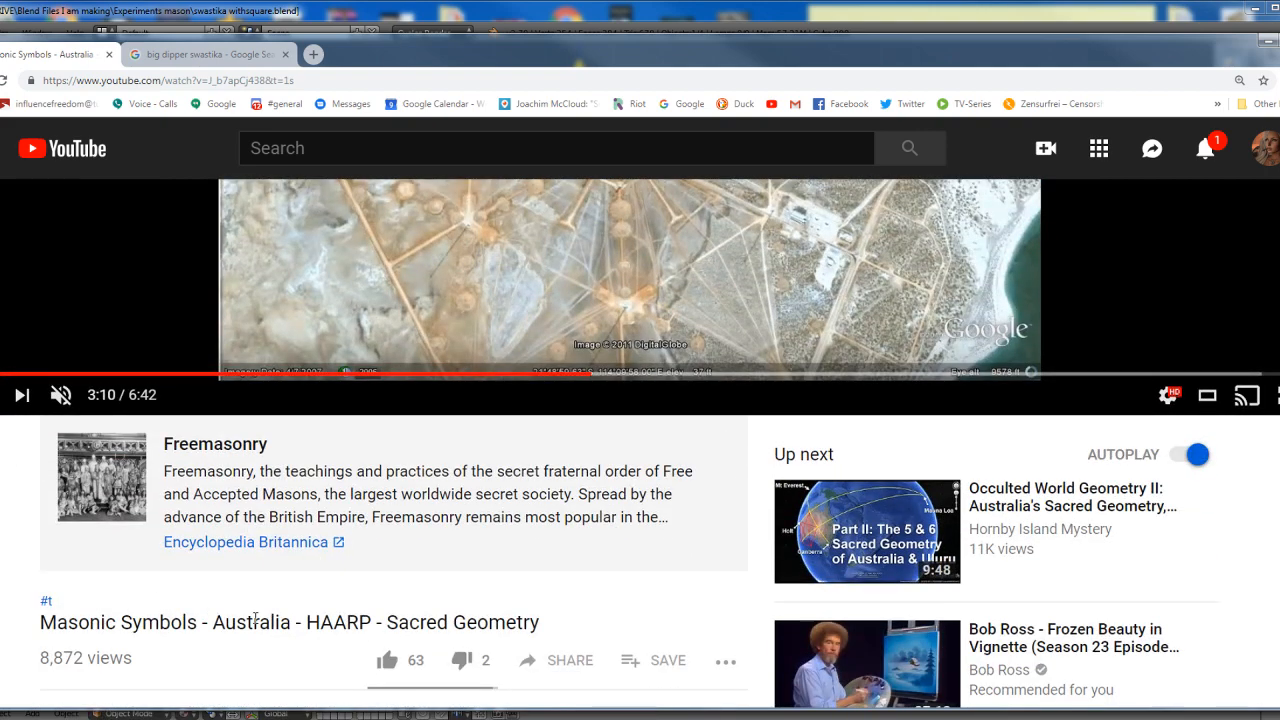
Step through the paused YouTube video and bring up the aerial view of the antenna site at 3:27
{"action": "scroll", "coordinate": [620, 508], "scroll_direction": "up", "scroll_amount": 3}
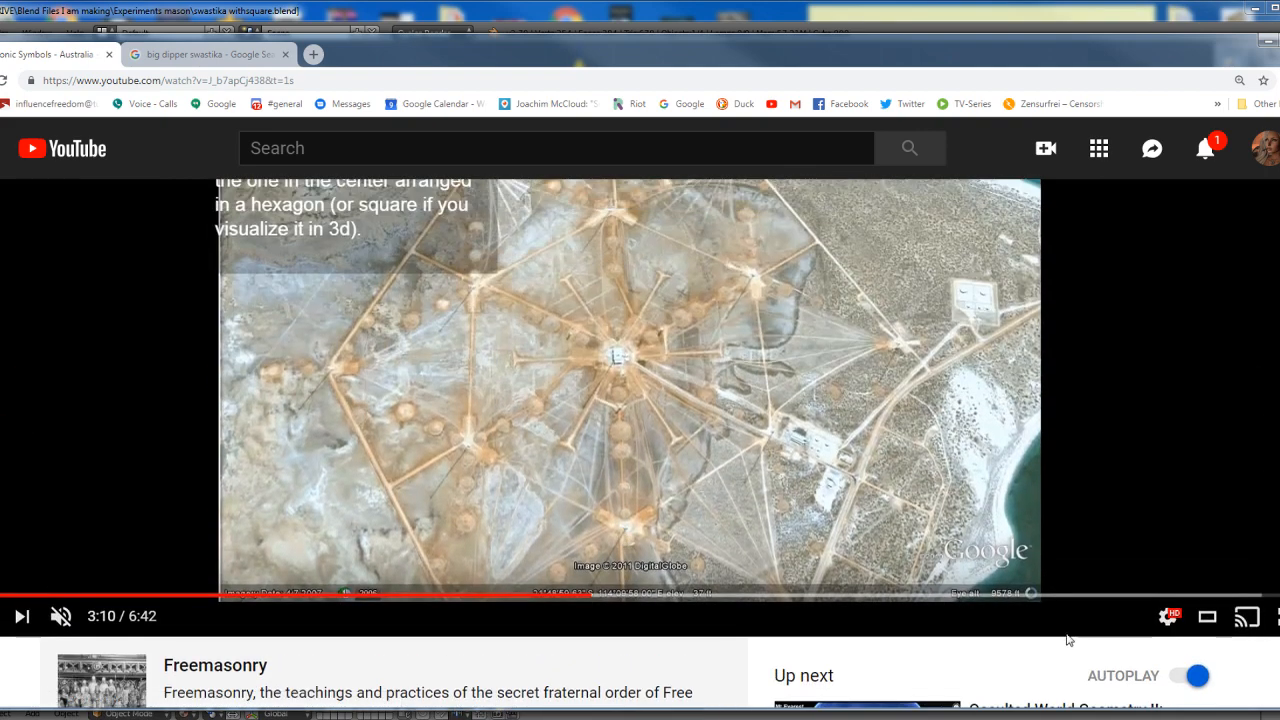
{"action": "left_click", "coordinate": [1149, 598]}
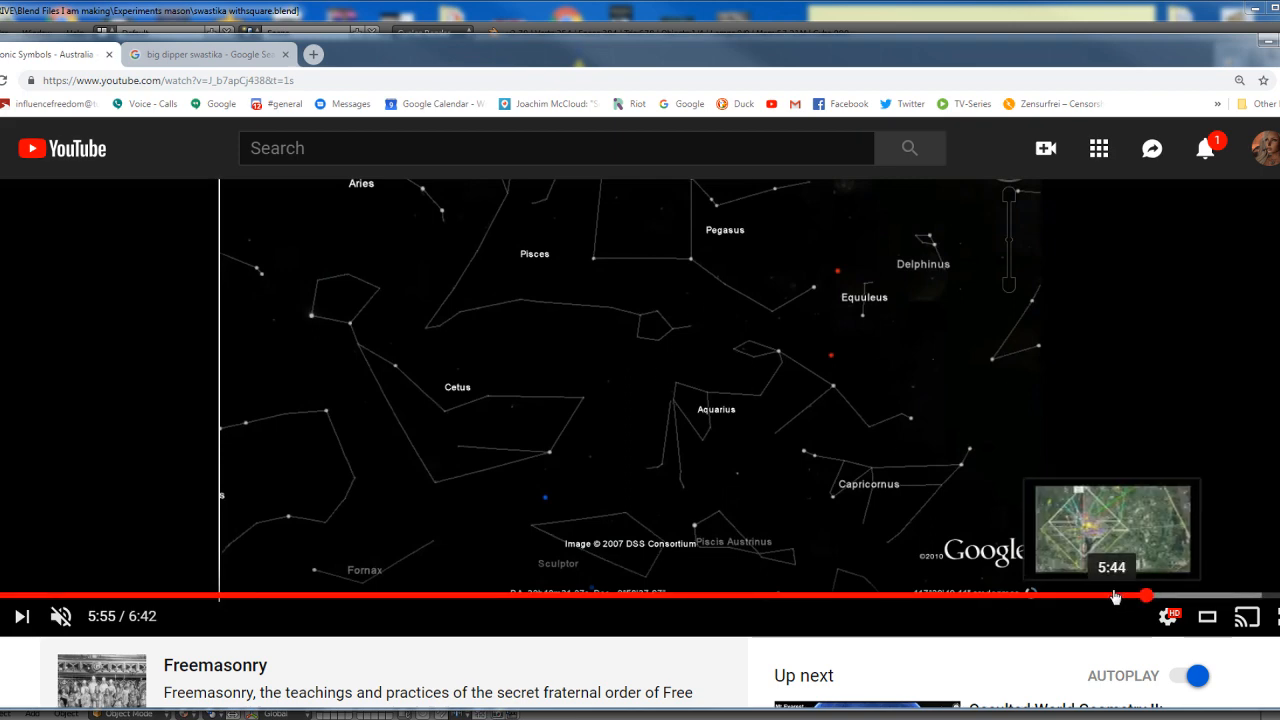
{"action": "left_click", "coordinate": [1115, 597]}
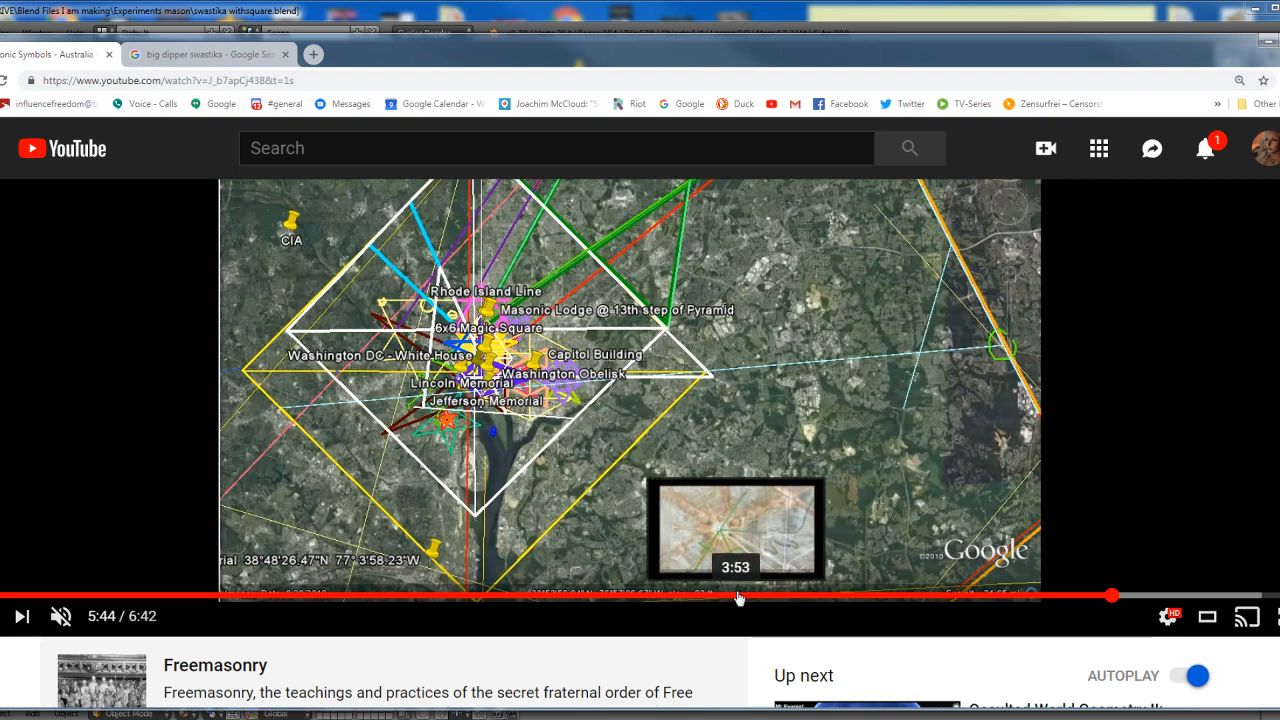
{"action": "left_click", "coordinate": [651, 597]}
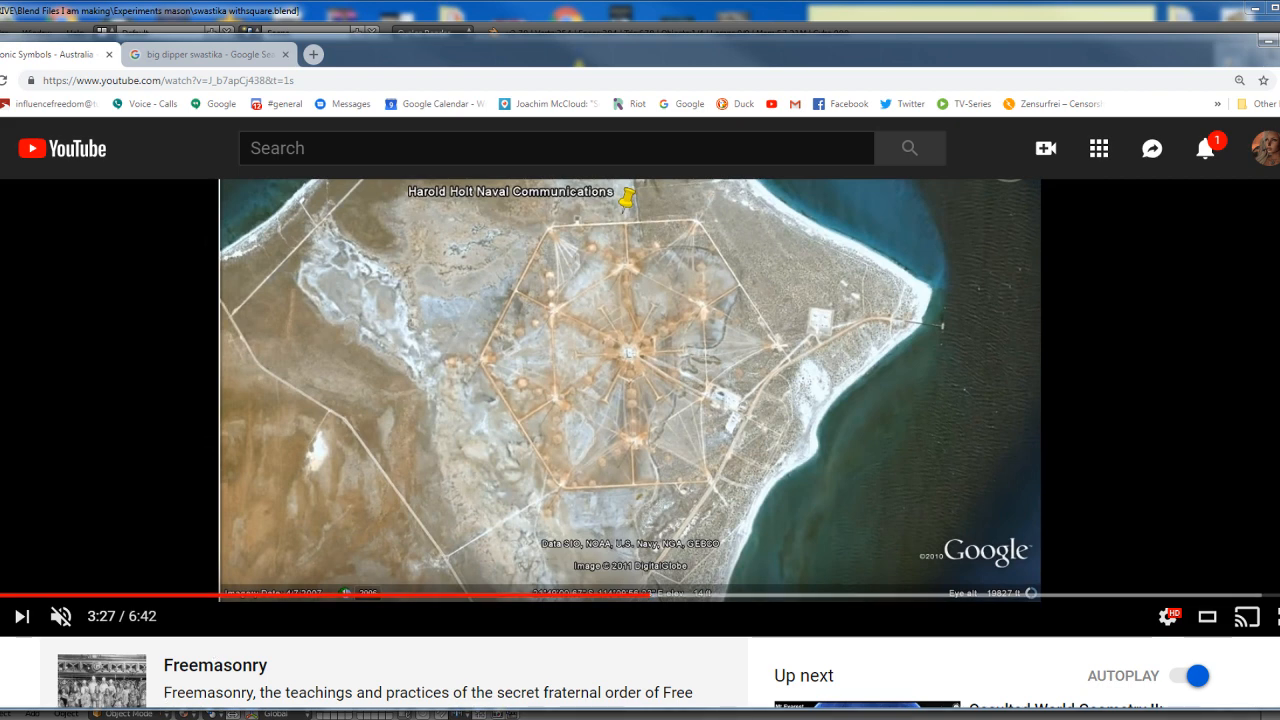
Open Stellarium and view the sky around the southwestern horizon
{"action": "key", "text": "super"}
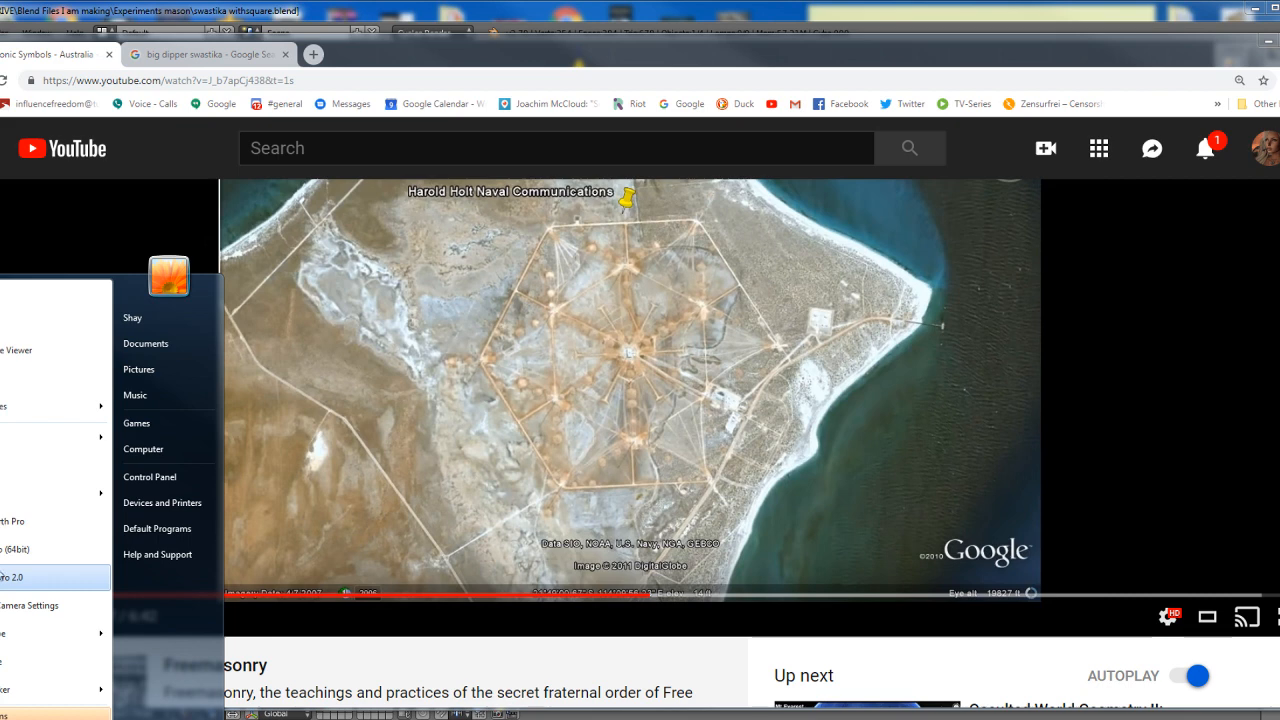
{"action": "left_click", "coordinate": [7, 385]}
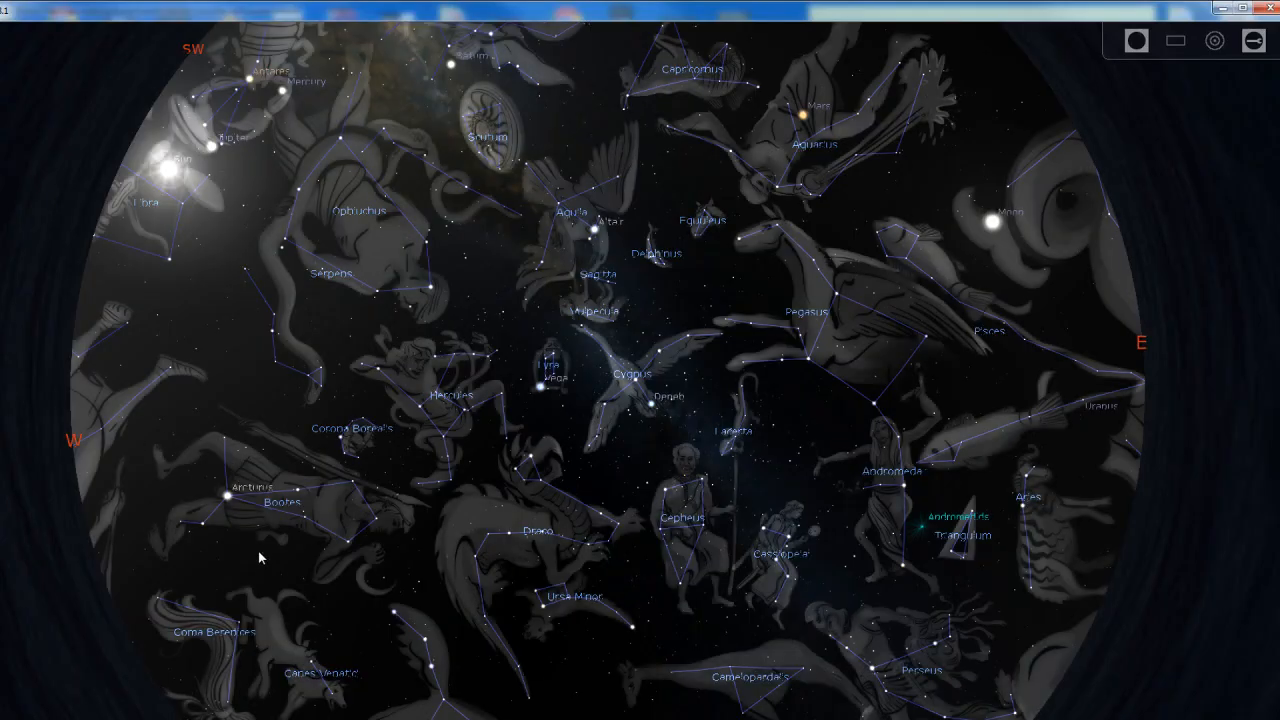
{"action": "scroll", "coordinate": [527, 543], "scroll_direction": "up", "scroll_amount": 1}
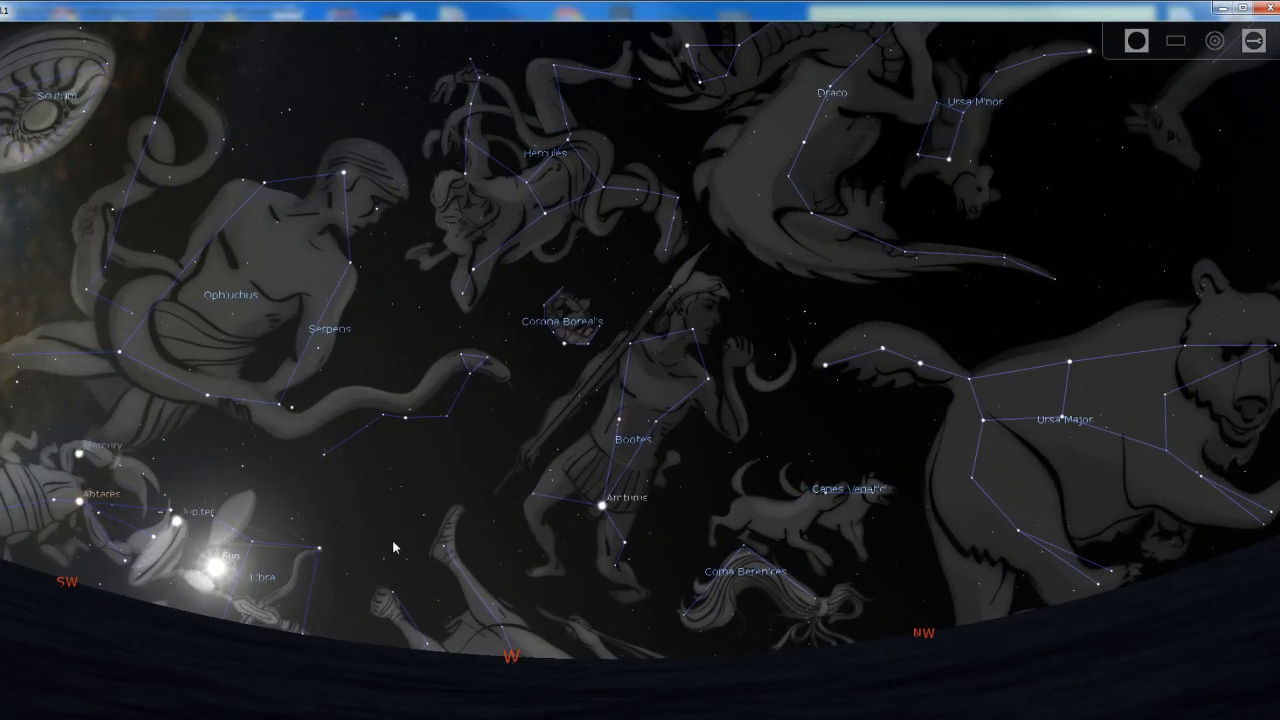
{"action": "left_click_drag", "start_coordinate": [473, 537], "coordinate": [686, 398]}
{"action": "scroll", "coordinate": [601, 504], "scroll_direction": "up", "scroll_amount": 1}
{"action": "scroll", "coordinate": [601, 504], "scroll_direction": "up", "scroll_amount": 1}
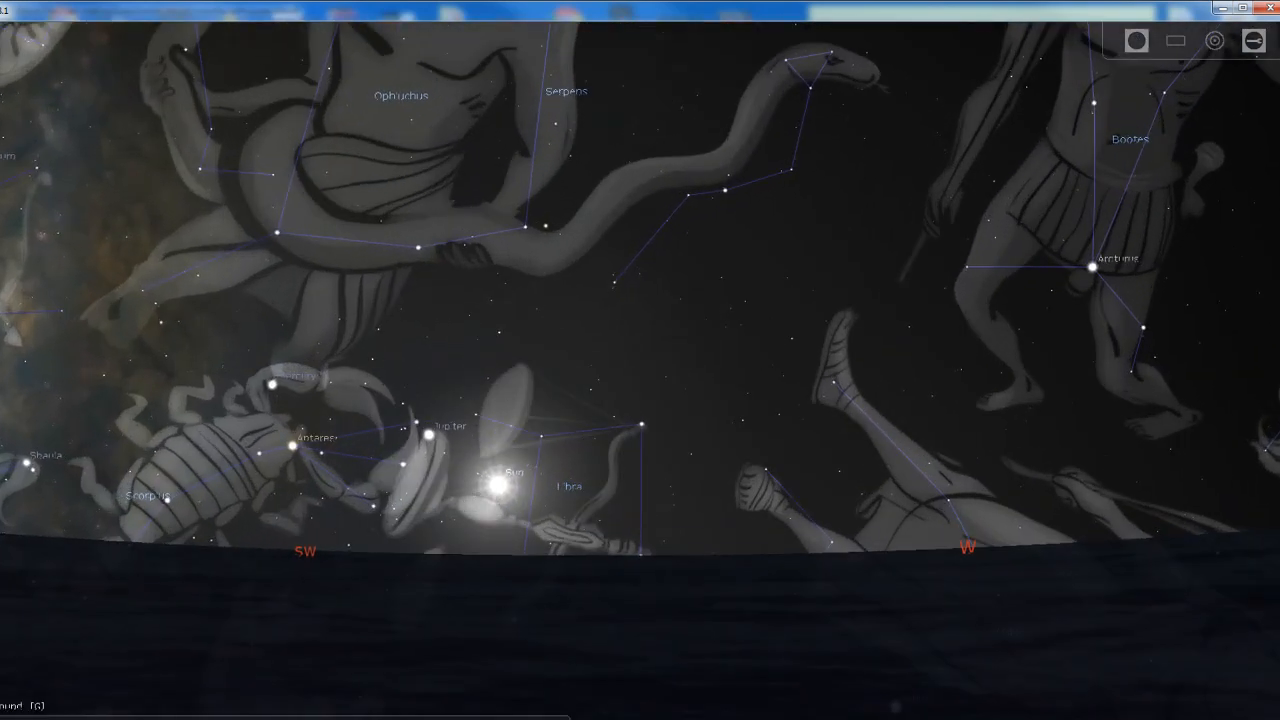
Hide the ground and examine the constellations Norma, Circinus and Triangulum Australe below the southwestern horizon
{"action": "key", "text": "g"}
{"action": "left_click_drag", "start_coordinate": [421, 630], "coordinate": [834, 199]}
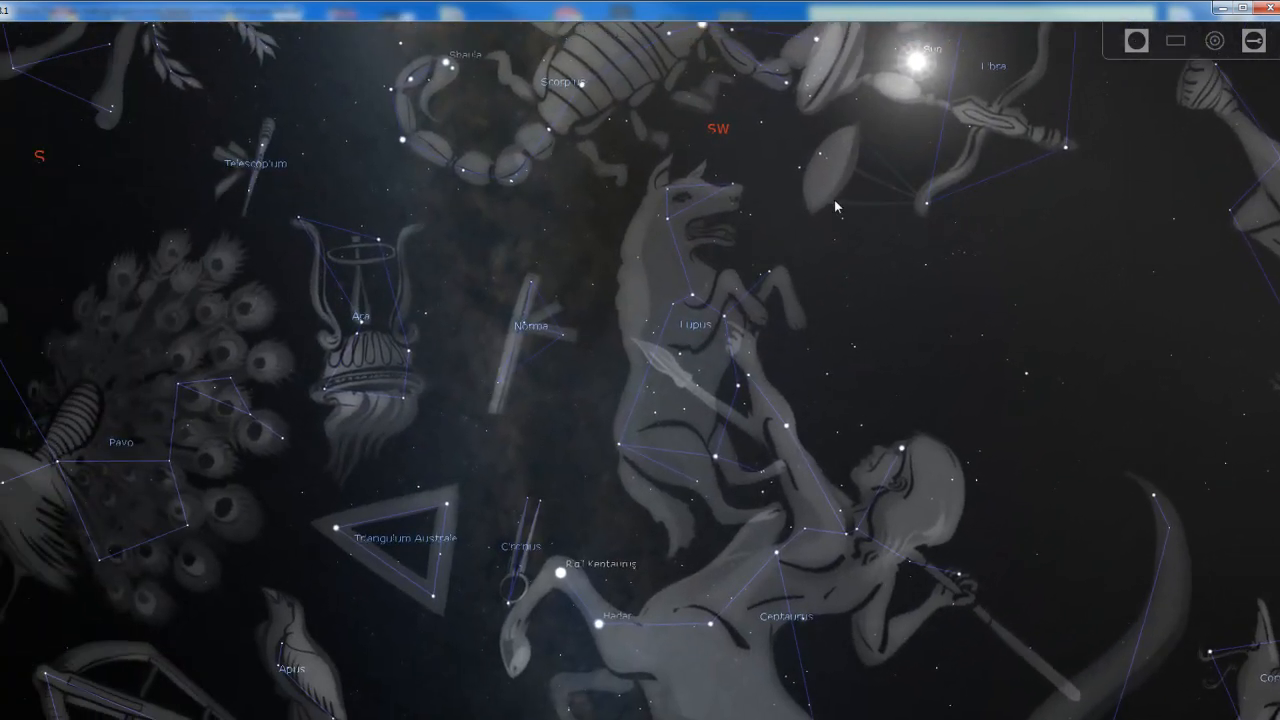
{"action": "scroll", "coordinate": [546, 391], "scroll_direction": "up", "scroll_amount": 2}
{"action": "left_click_drag", "start_coordinate": [500, 494], "coordinate": [629, 380]}
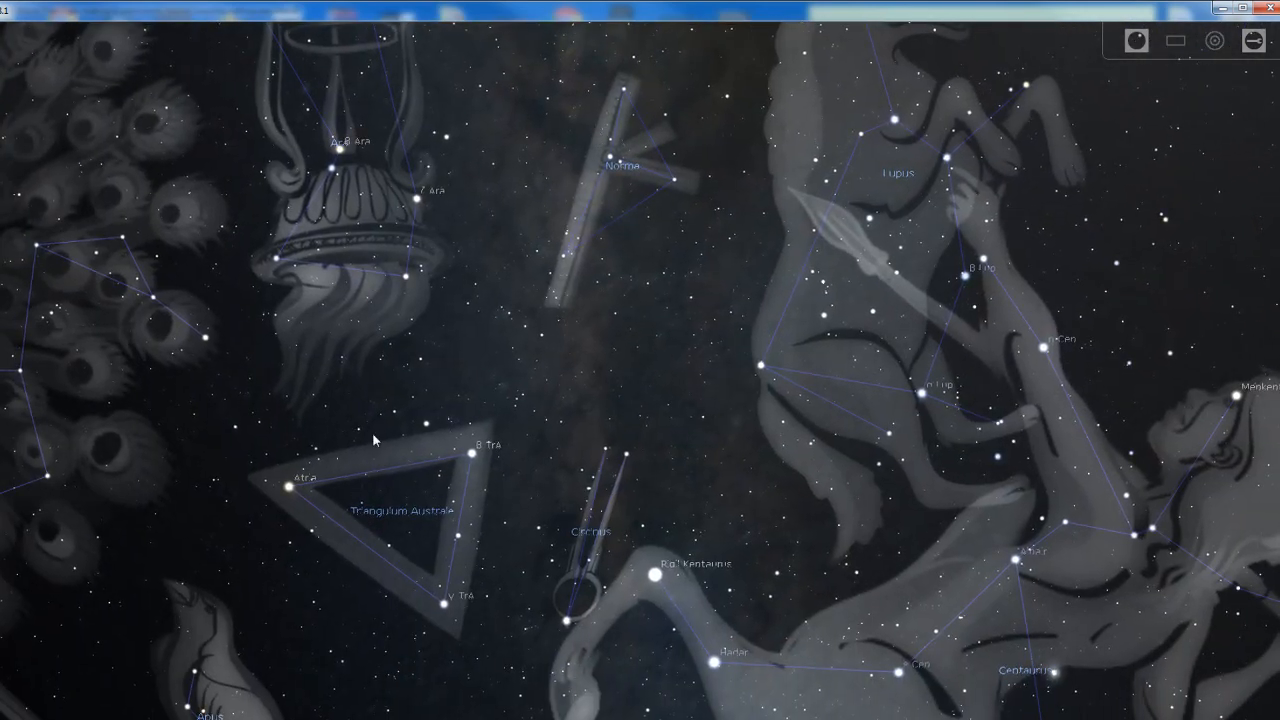
{"action": "scroll", "coordinate": [552, 336], "scroll_direction": "down", "scroll_amount": 3}
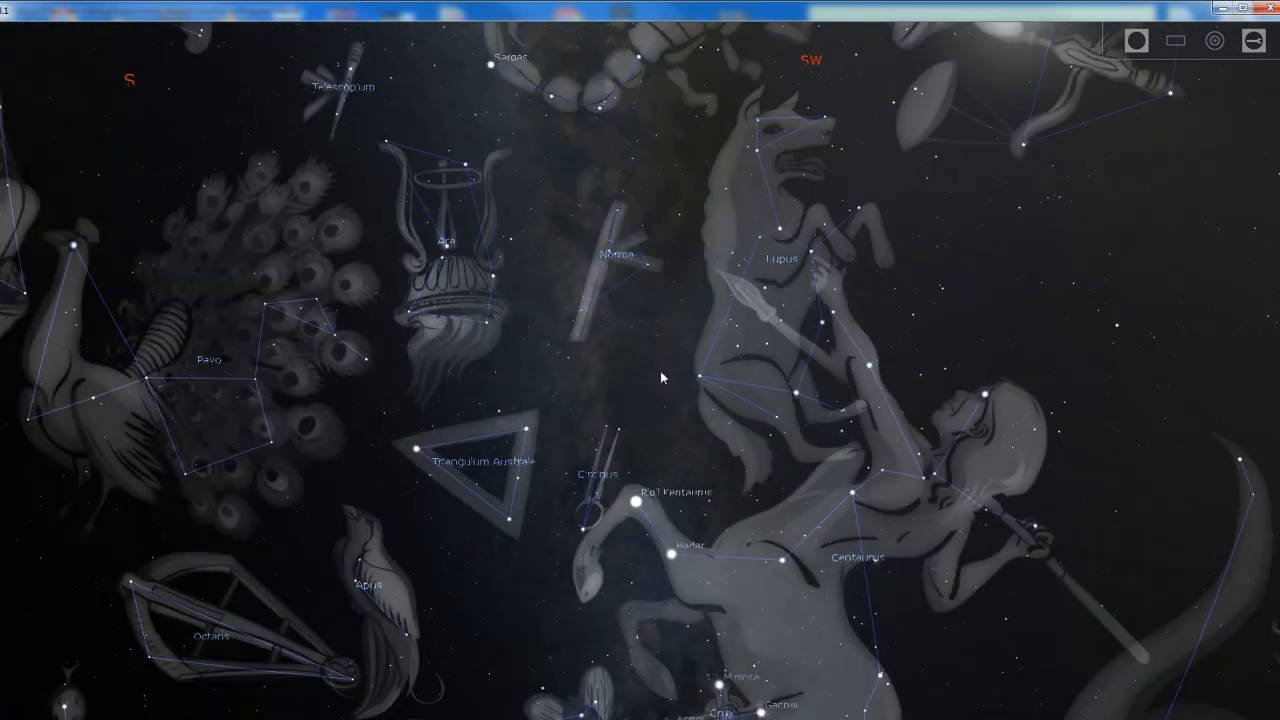
{"action": "left_click_drag", "start_coordinate": [733, 285], "coordinate": [458, 718]}
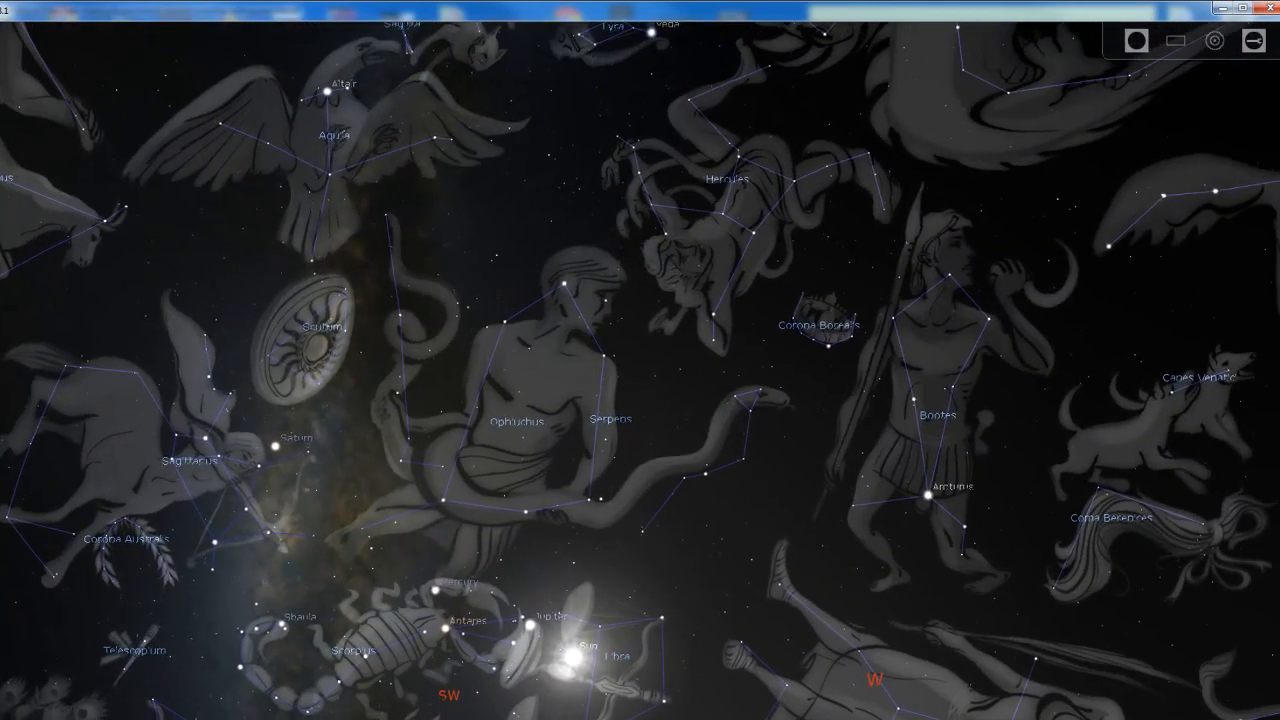
{"action": "left_click_drag", "start_coordinate": [510, 618], "coordinate": [832, 107]}
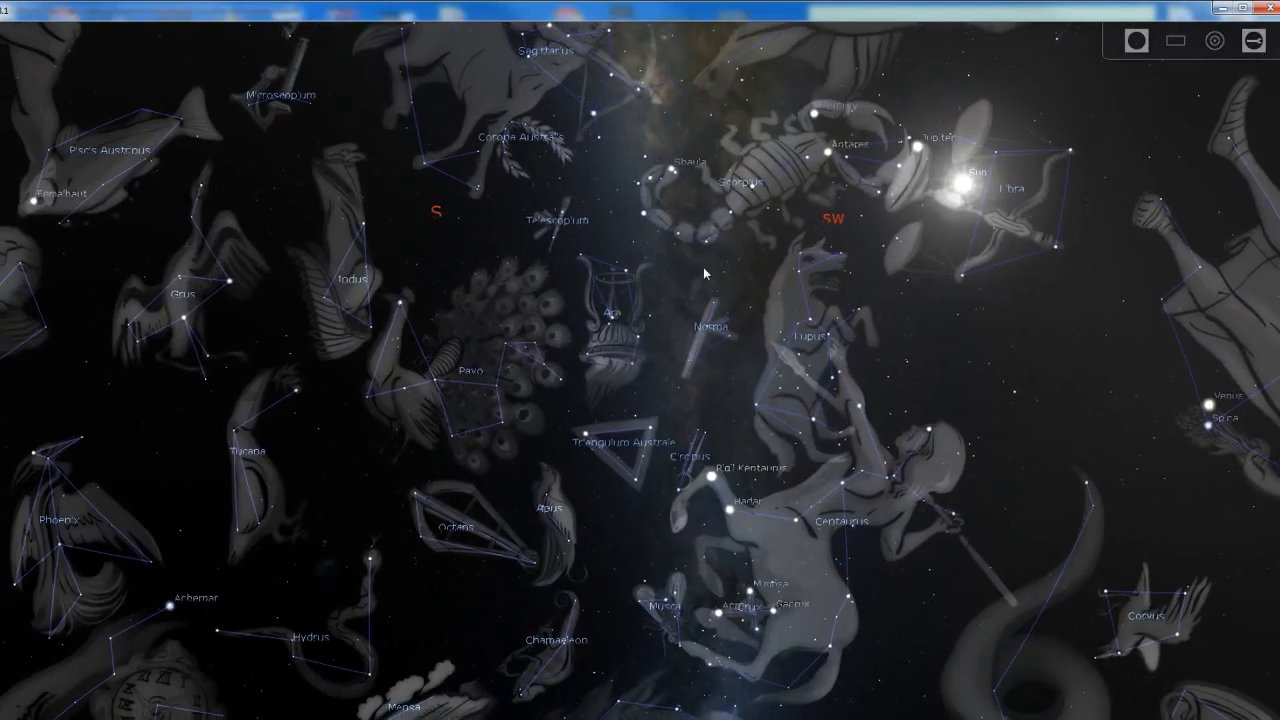
{"action": "scroll", "coordinate": [800, 371], "scroll_direction": "up", "scroll_amount": 3}
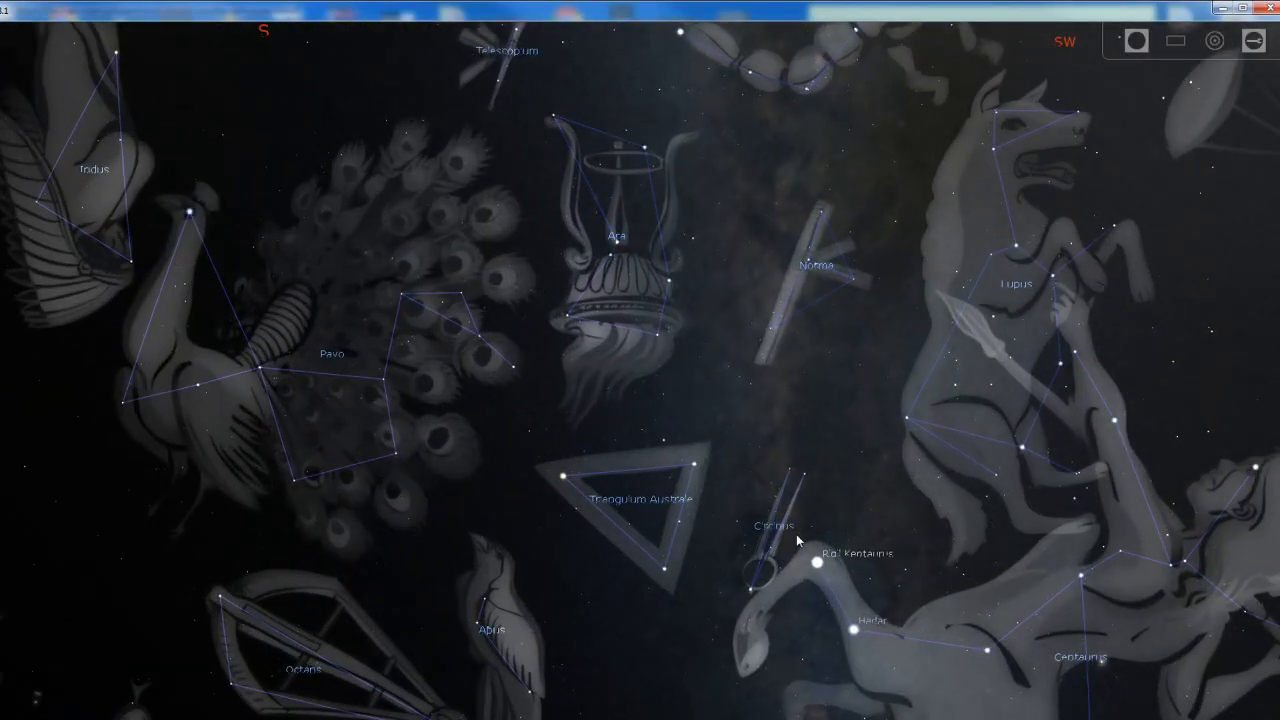
{"action": "scroll", "coordinate": [828, 555], "scroll_direction": "up", "scroll_amount": 2}
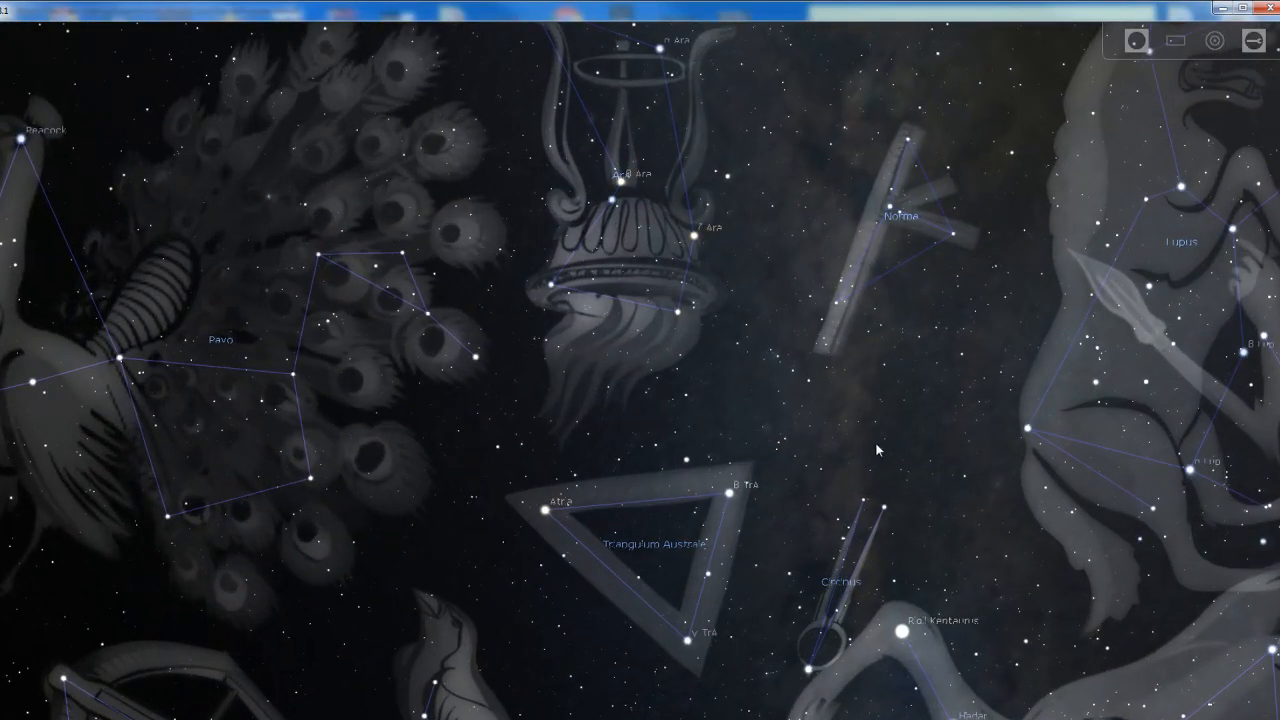
{"action": "scroll", "coordinate": [876, 445], "scroll_direction": "down", "scroll_amount": 3}
{"action": "left_click_drag", "start_coordinate": [925, 226], "coordinate": [482, 417]}
{"action": "scroll", "coordinate": [828, 258], "scroll_direction": "down", "scroll_amount": 3}
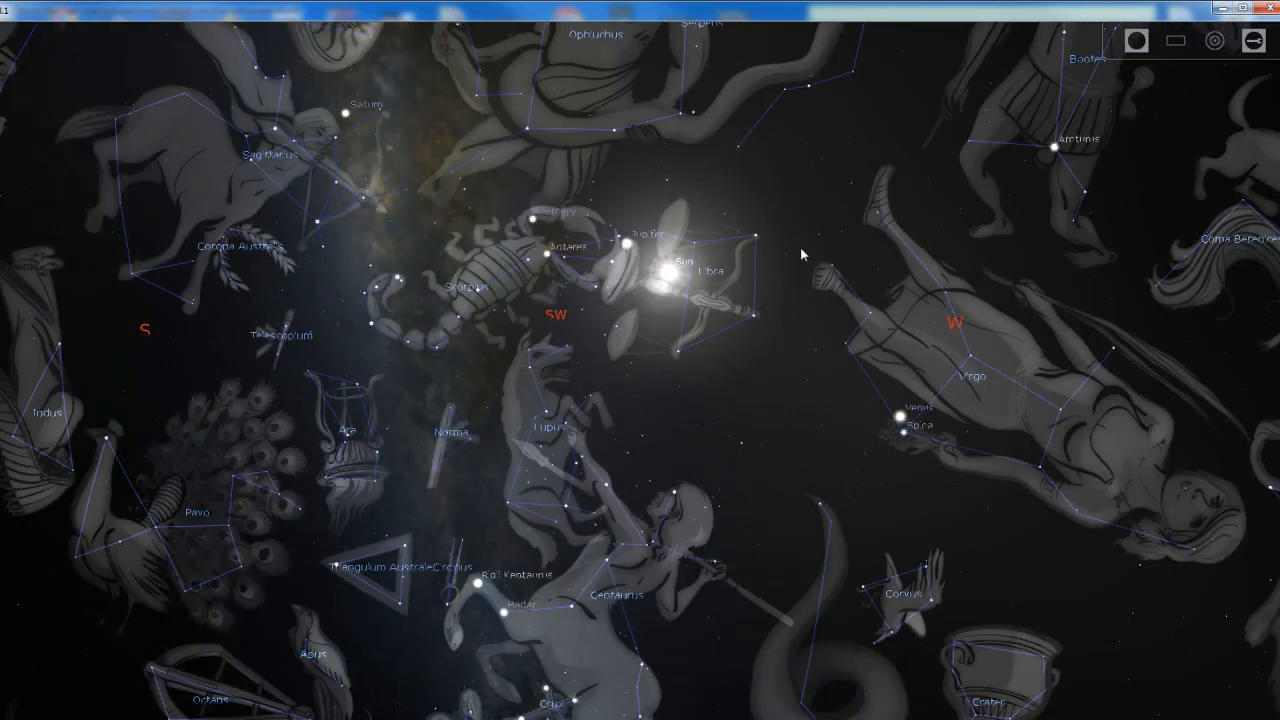
Turn the ground display back on and look towards the western sky
{"action": "left_click", "coordinate": [145, 718]}
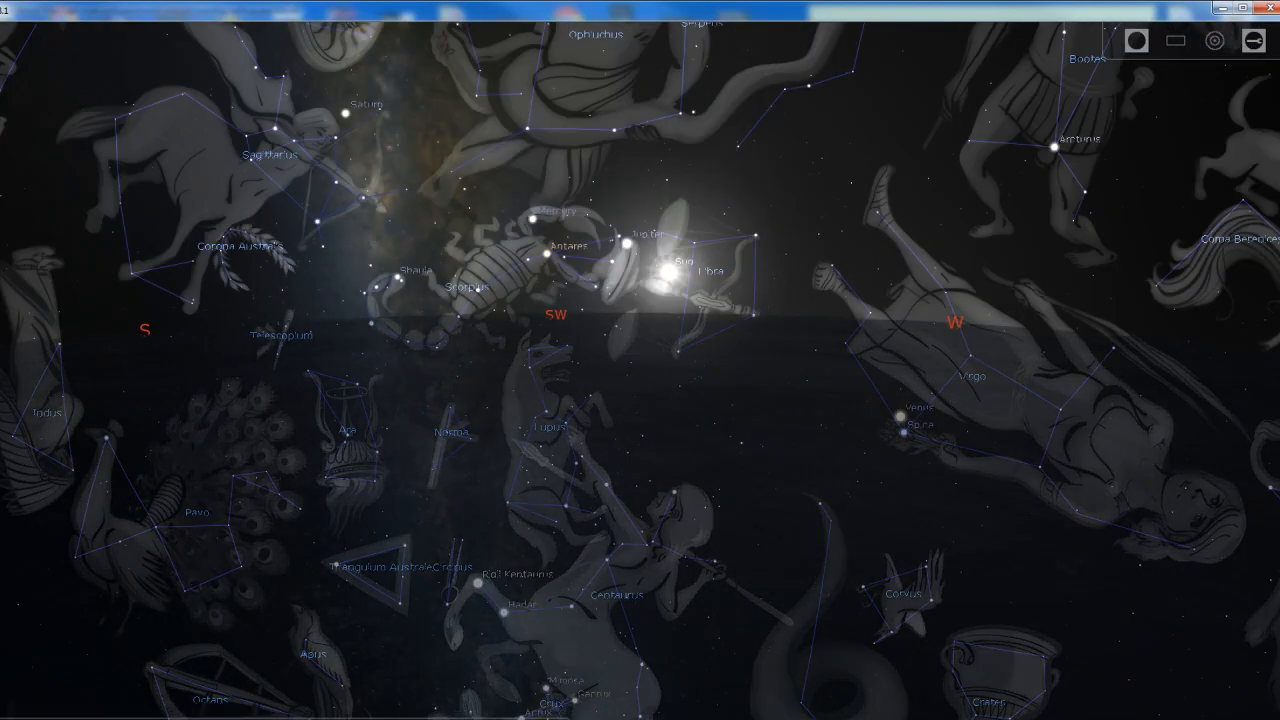
{"action": "left_click_drag", "start_coordinate": [642, 490], "coordinate": [323, 682]}
{"action": "left_click_drag", "start_coordinate": [586, 383], "coordinate": [618, 409]}
Open the date and time settings and step the simulated time to rotate the sky
{"action": "key", "text": "F5"}
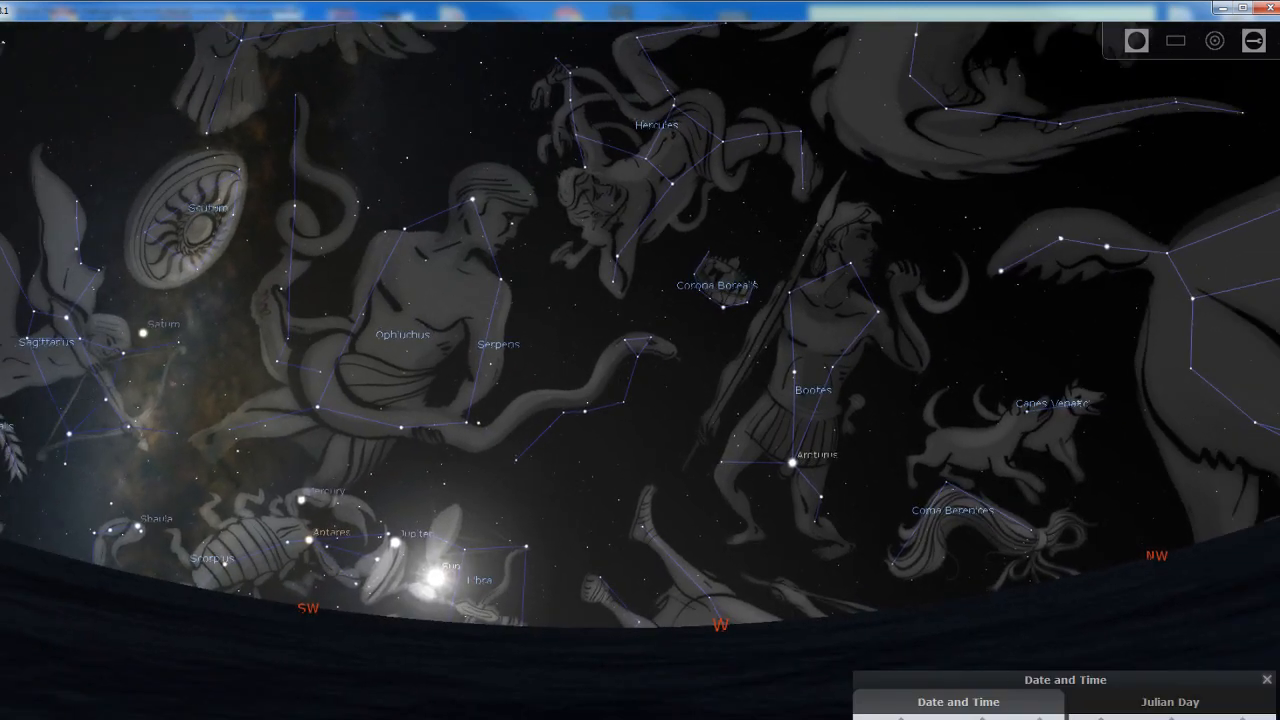
{"action": "left_click", "coordinate": [1100, 718]}
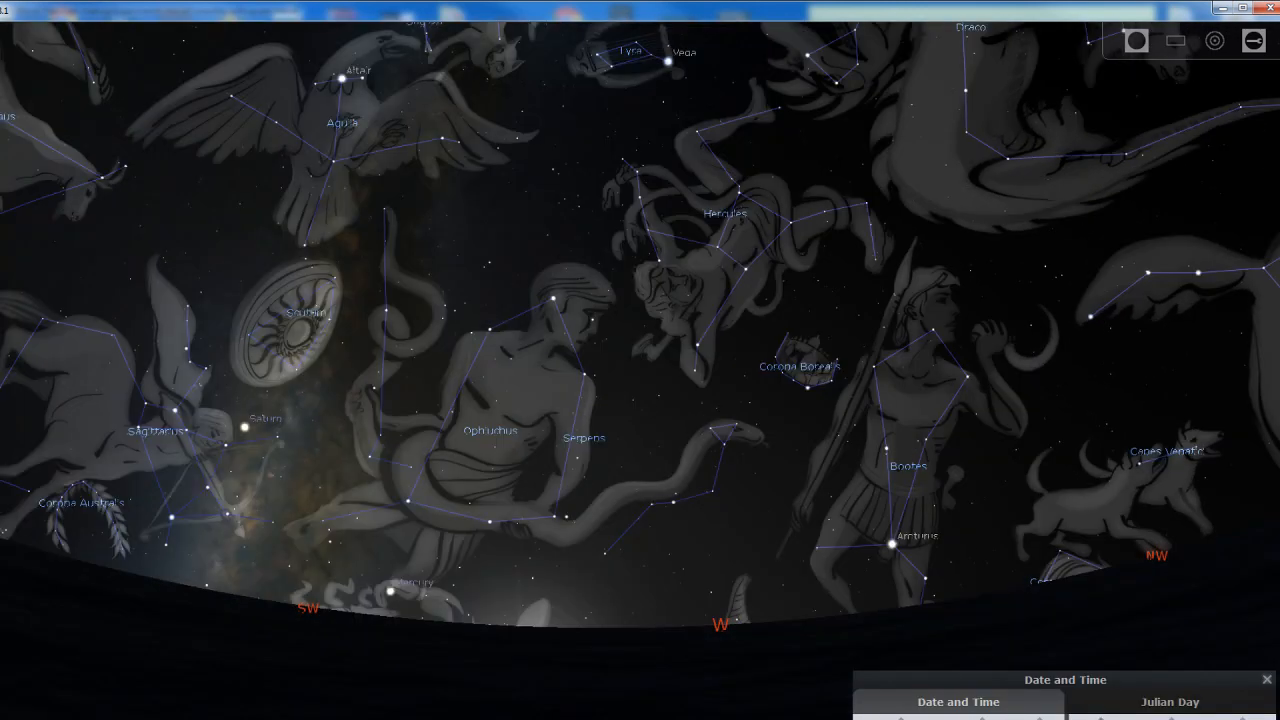
{"action": "left_click", "coordinate": [1100, 718]}
{"action": "left_click", "coordinate": [1104, 719]}
{"action": "left_click", "coordinate": [1104, 719]}
{"action": "left_click", "coordinate": [1104, 719]}
{"action": "left_click", "coordinate": [1104, 719]}
{"action": "left_click", "coordinate": [1104, 719]}
Locate Ursa Major and Ursa Minor, and inspect the pointer star Dubhe followed by the North Star
{"action": "left_click_drag", "start_coordinate": [407, 416], "coordinate": [686, 381]}
{"action": "left_click_drag", "start_coordinate": [788, 306], "coordinate": [752, 634]}
{"action": "scroll", "coordinate": [779, 340], "scroll_direction": "down", "scroll_amount": 2}
{"action": "left_click_drag", "start_coordinate": [780, 346], "coordinate": [812, 540]}
{"action": "scroll", "coordinate": [849, 531], "scroll_direction": "up", "scroll_amount": 1}
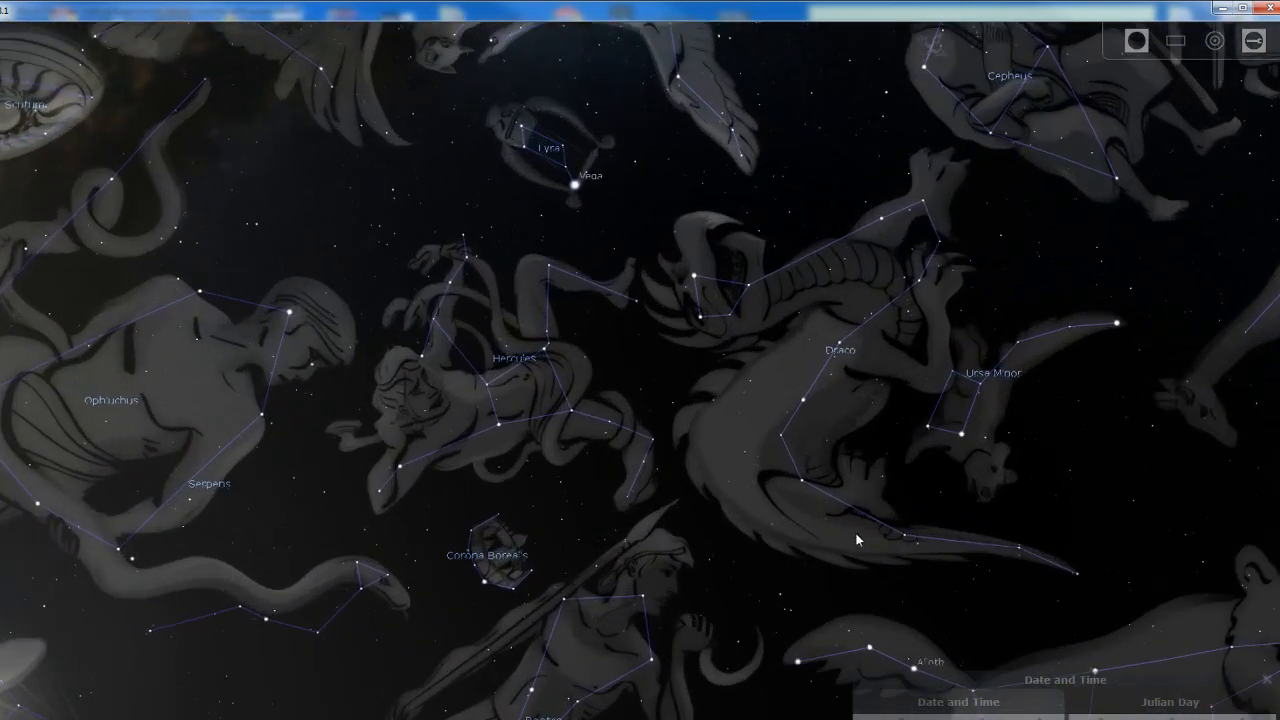
{"action": "left_click_drag", "start_coordinate": [962, 459], "coordinate": [774, 337]}
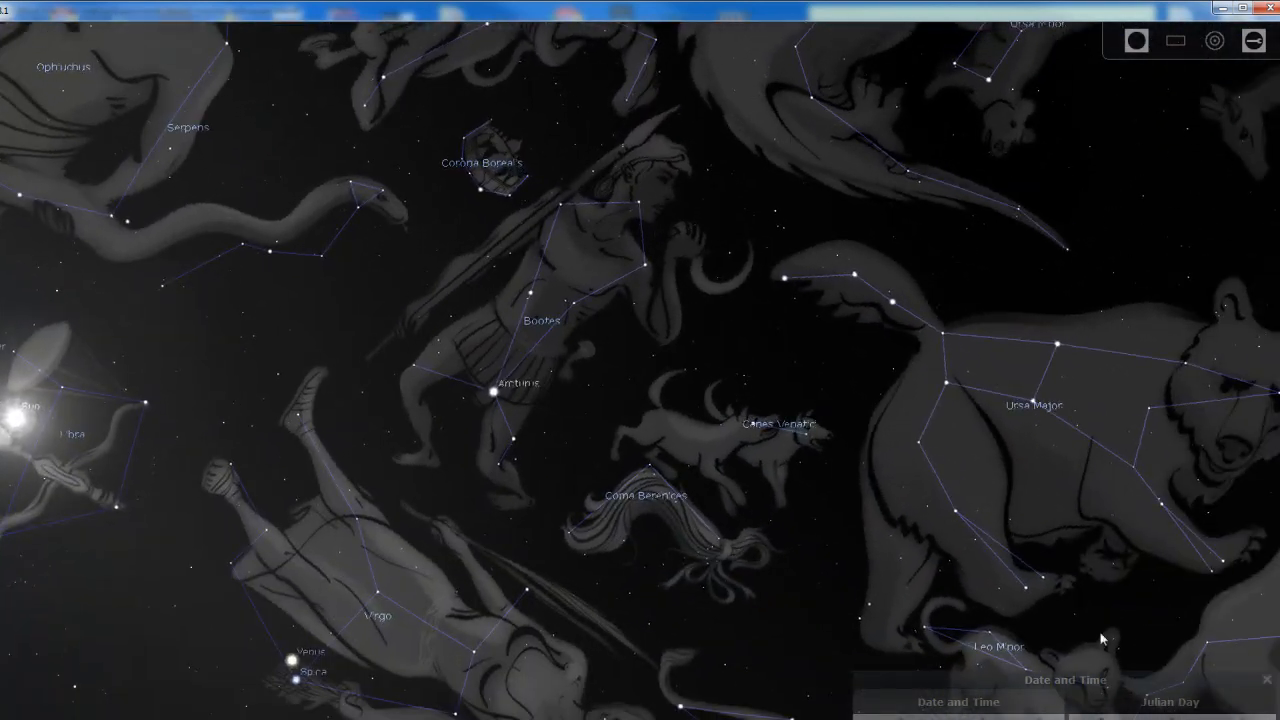
{"action": "left_click_drag", "start_coordinate": [999, 581], "coordinate": [722, 343]}
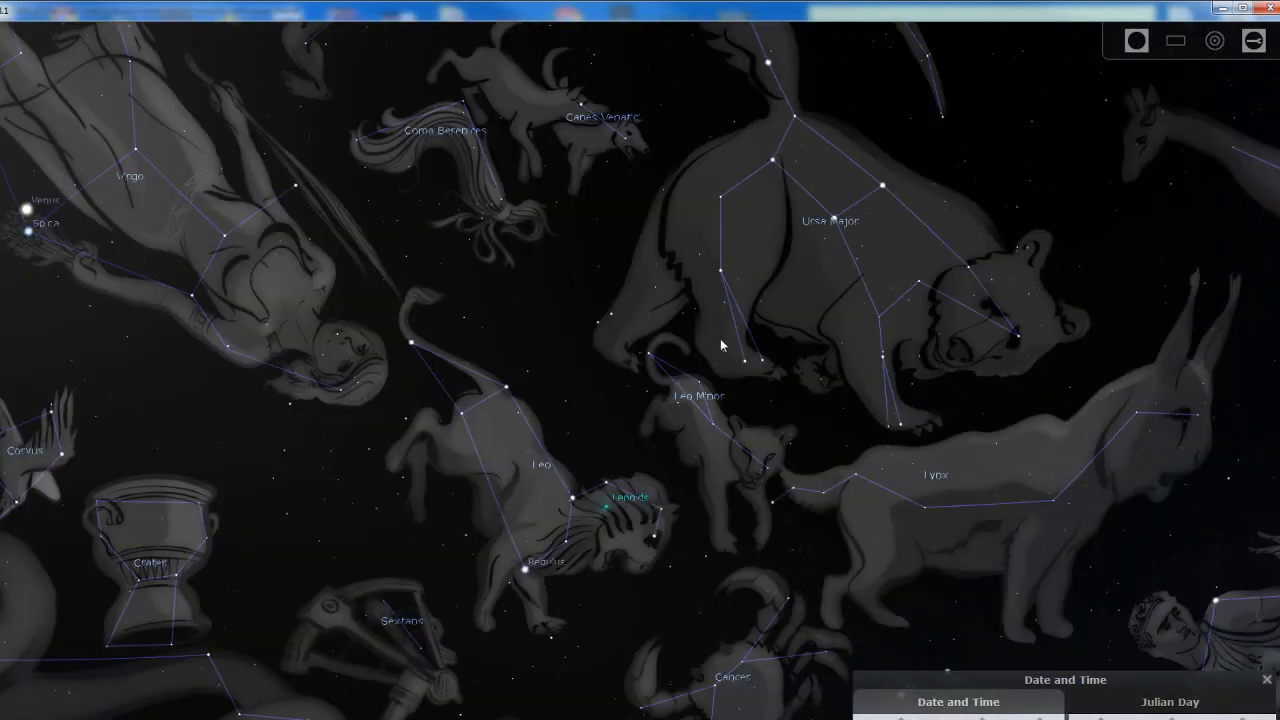
{"action": "left_click_drag", "start_coordinate": [628, 329], "coordinate": [594, 587]}
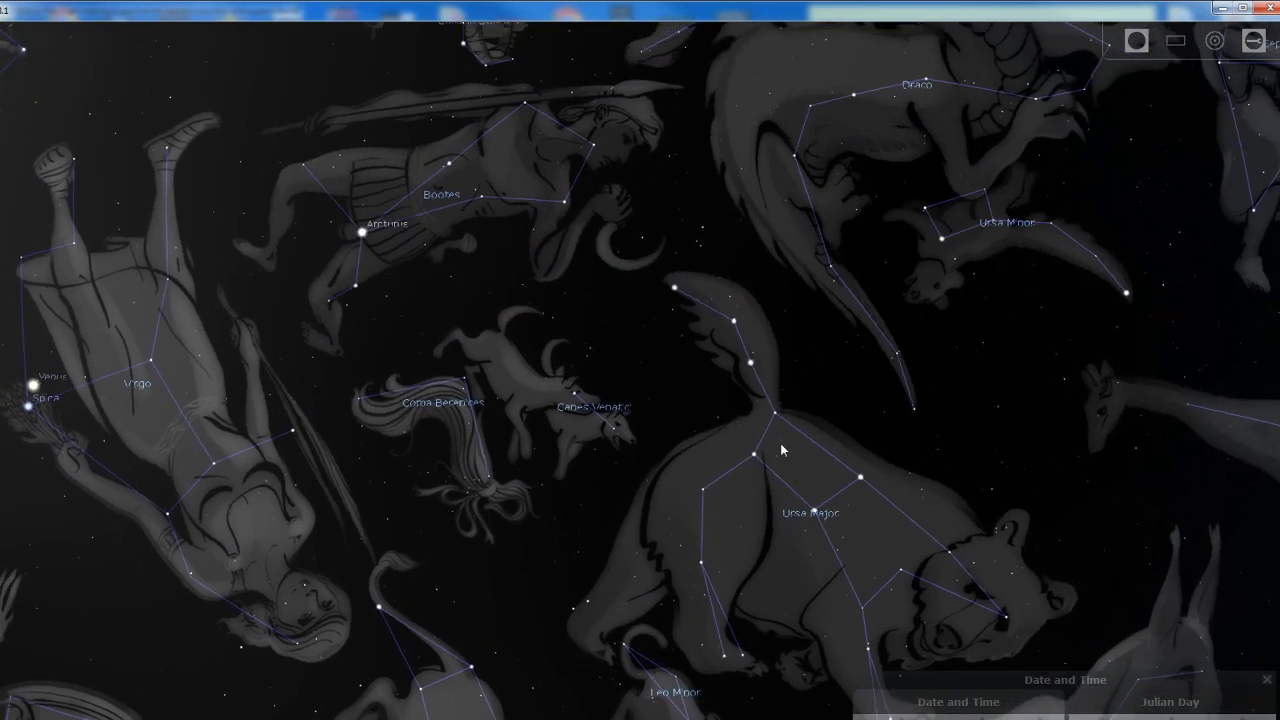
{"action": "left_click", "coordinate": [862, 480]}
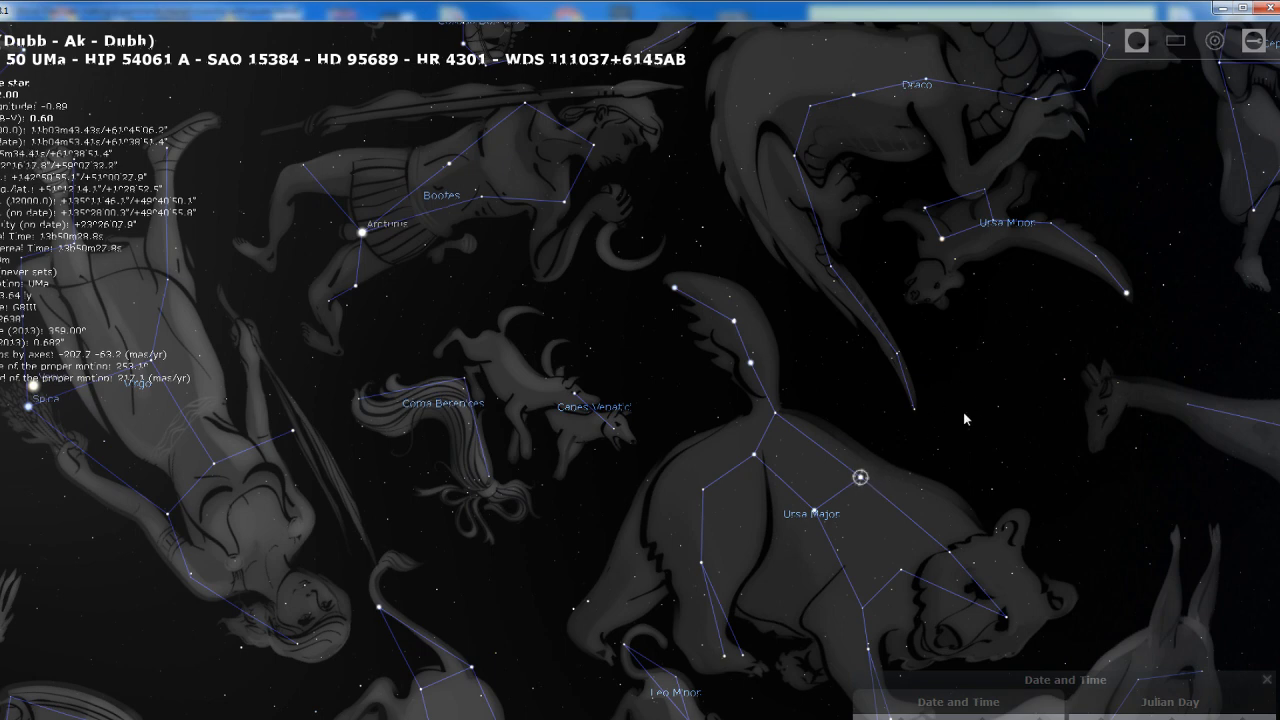
{"action": "left_click", "coordinate": [1126, 293]}
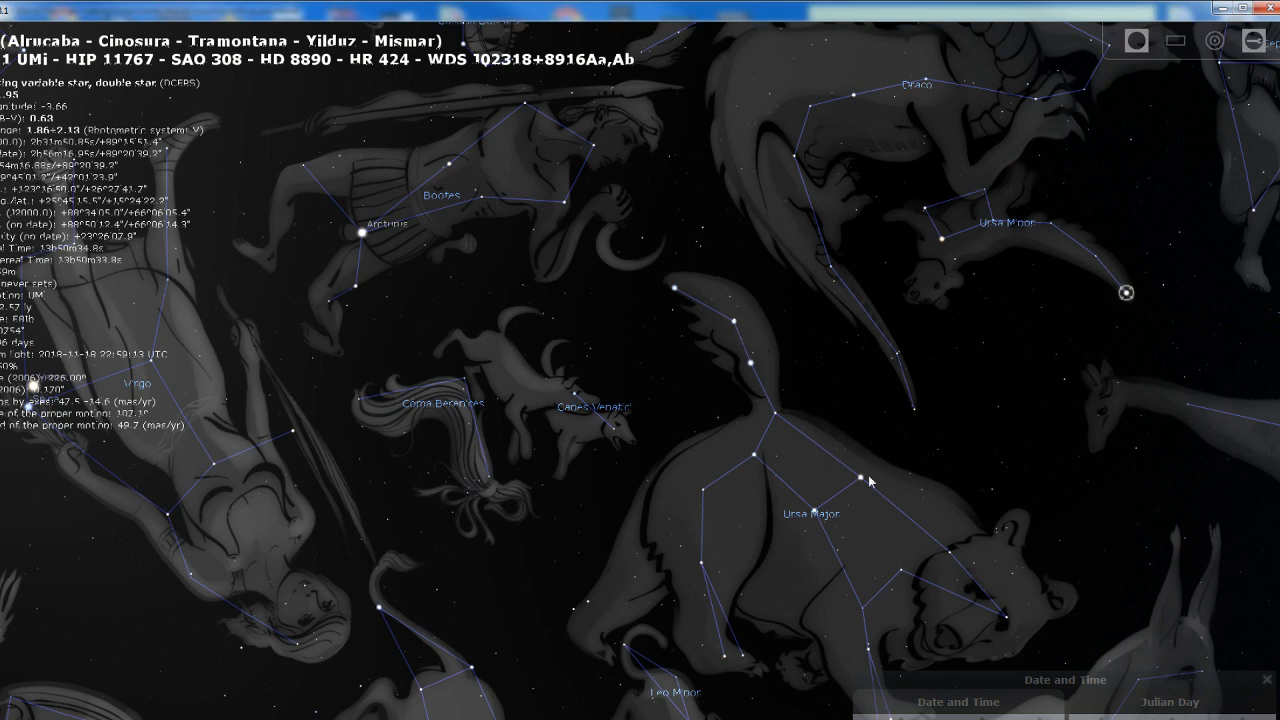
Switch to the browser and view the Big Dipper image showing its four seasonal positions around the North Star
{"action": "key", "text": "alt+Tab"}
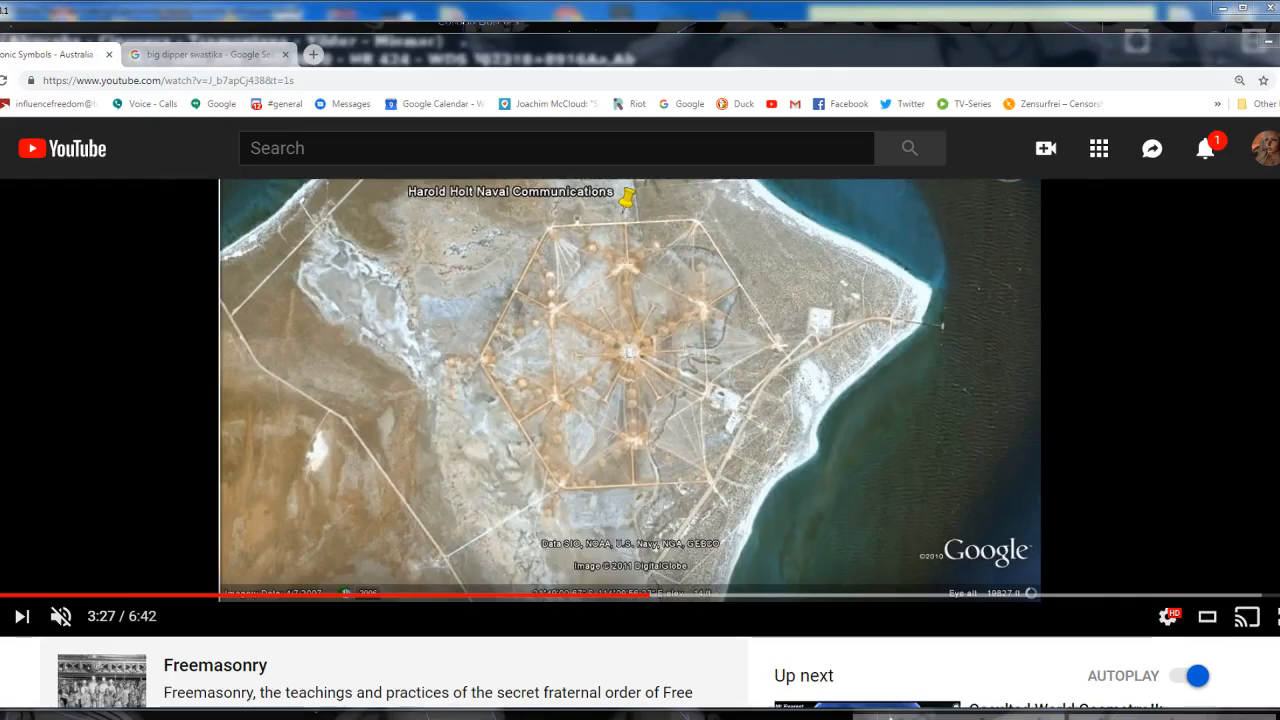
{"action": "left_click", "coordinate": [194, 52]}
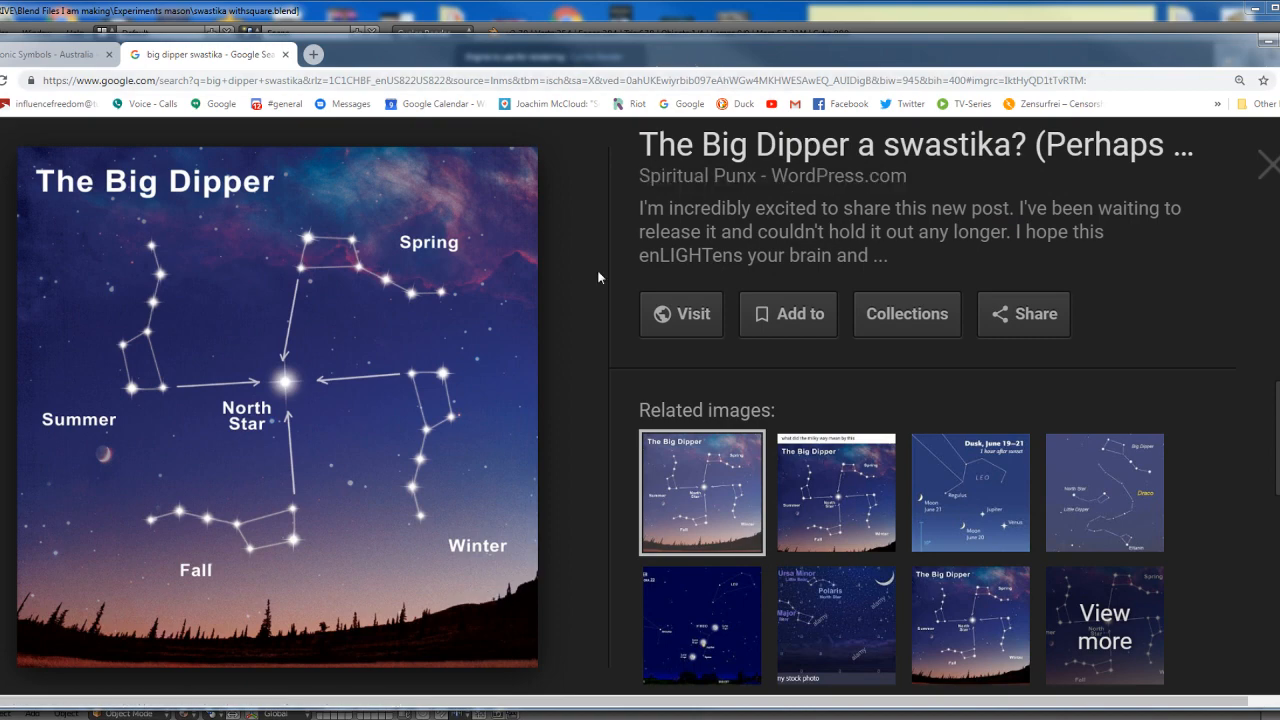
Return to the YouTube video and step through the geometric overlays at 3:37, 3:52, 4:05 and 4:13
{"action": "left_click", "coordinate": [20, 55]}
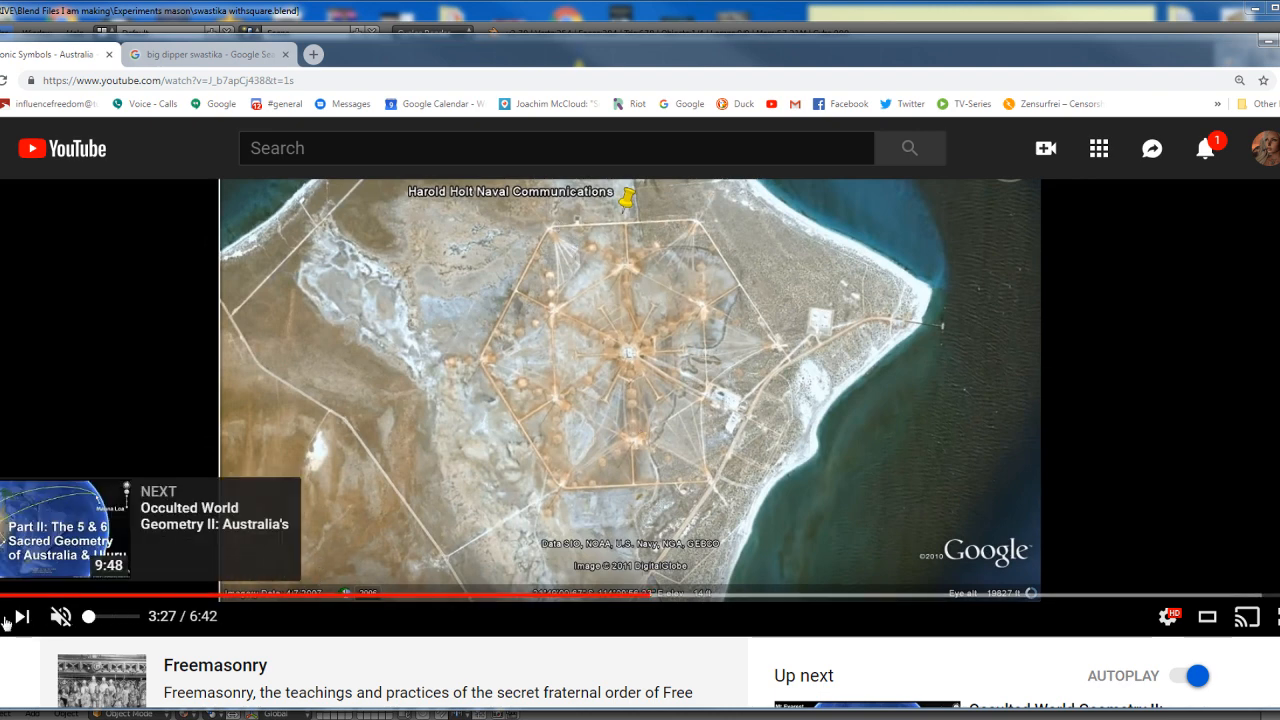
{"action": "left_click", "coordinate": [684, 595]}
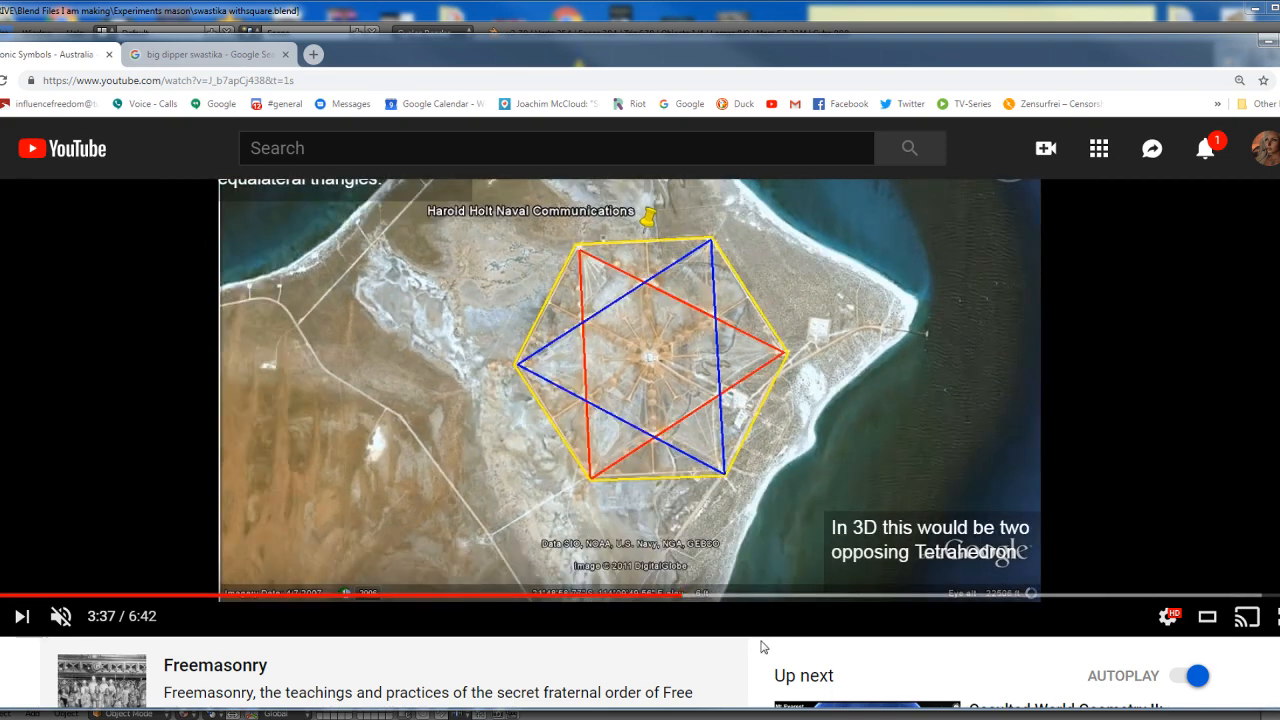
{"action": "left_click", "coordinate": [737, 598]}
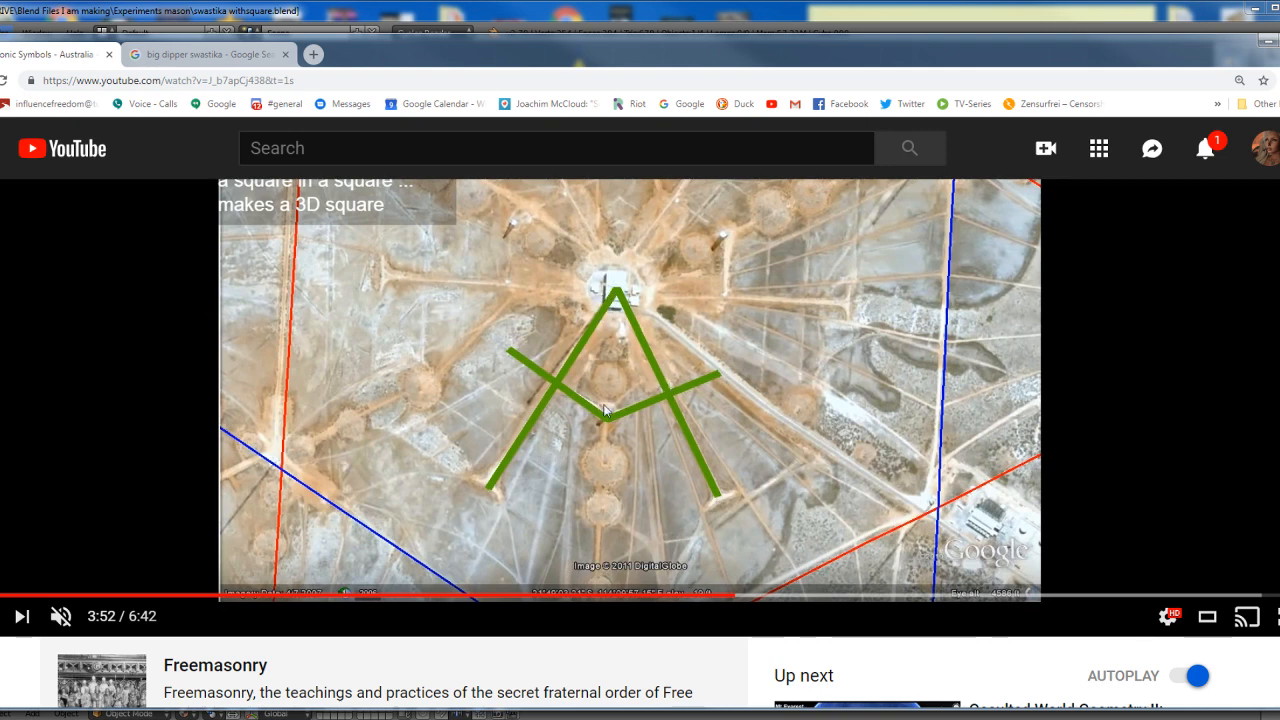
{"action": "left_click", "coordinate": [749, 597]}
{"action": "left_click", "coordinate": [779, 598]}
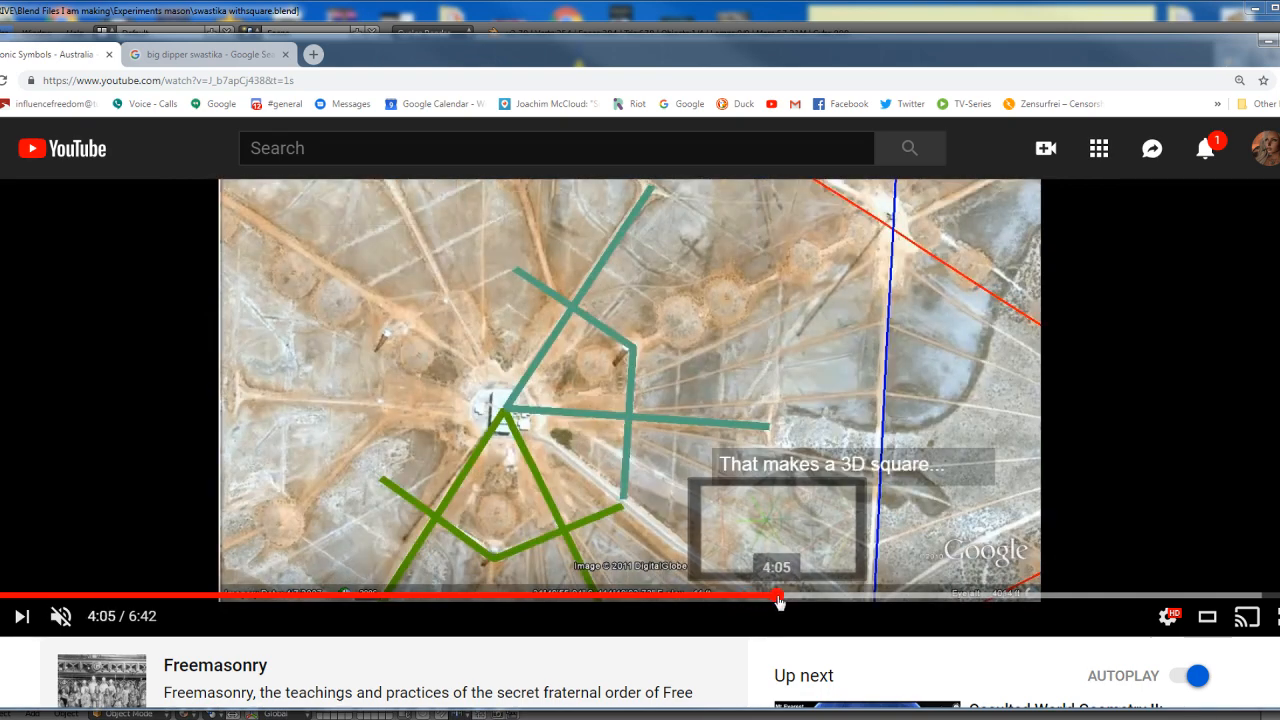
{"action": "left_click", "coordinate": [805, 597]}
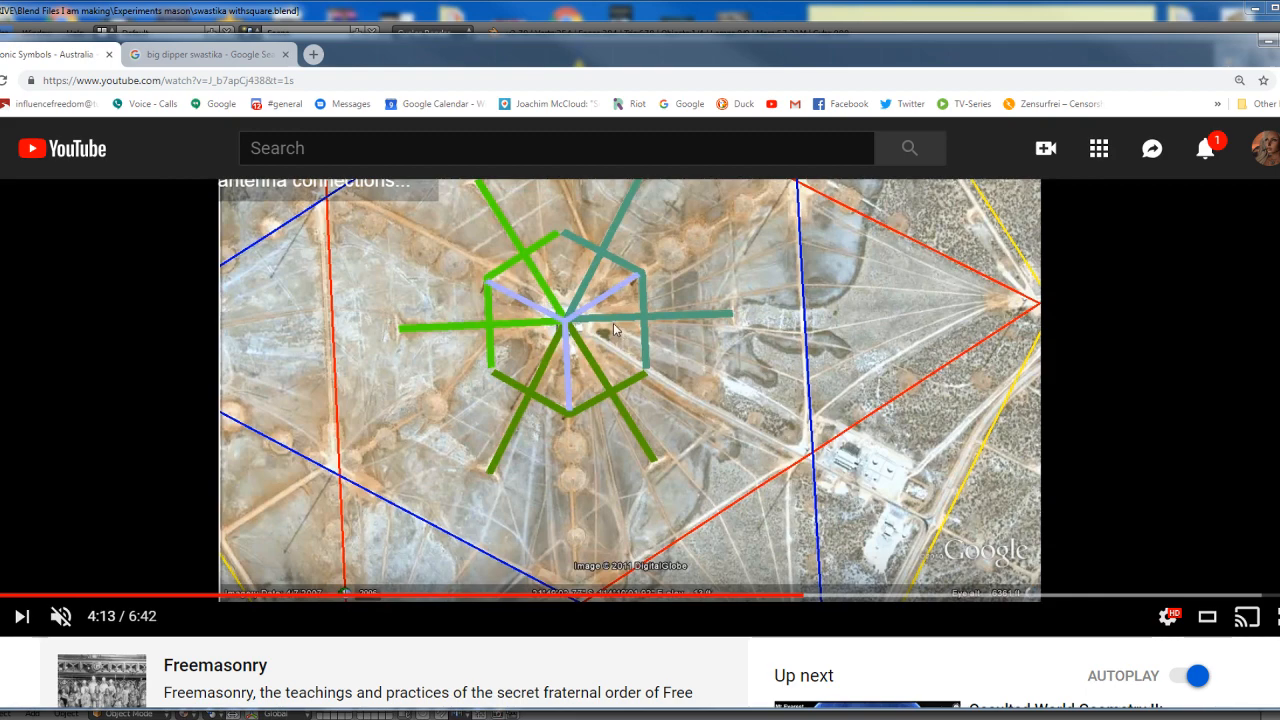
Switch to Blender and show the background reference image behind the square-and-compass model, checking the model from an angle
{"action": "left_click", "coordinate": [677, 16]}
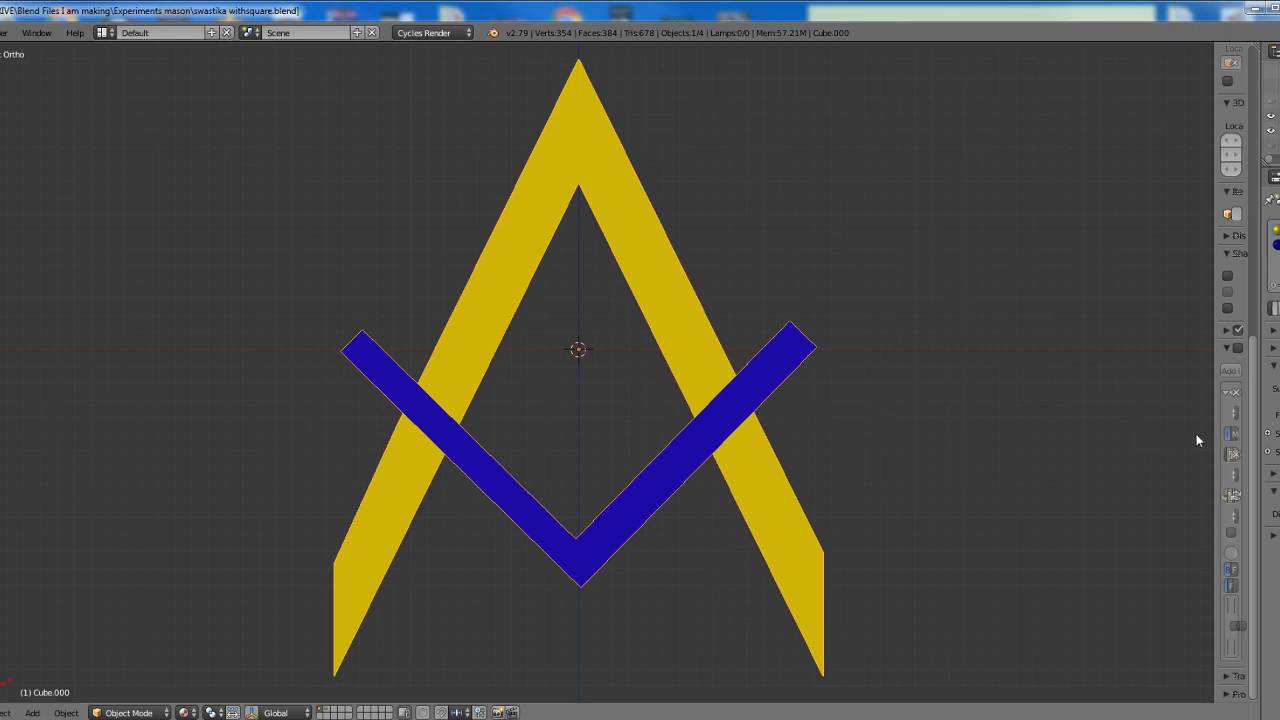
{"action": "left_click", "coordinate": [1238, 347]}
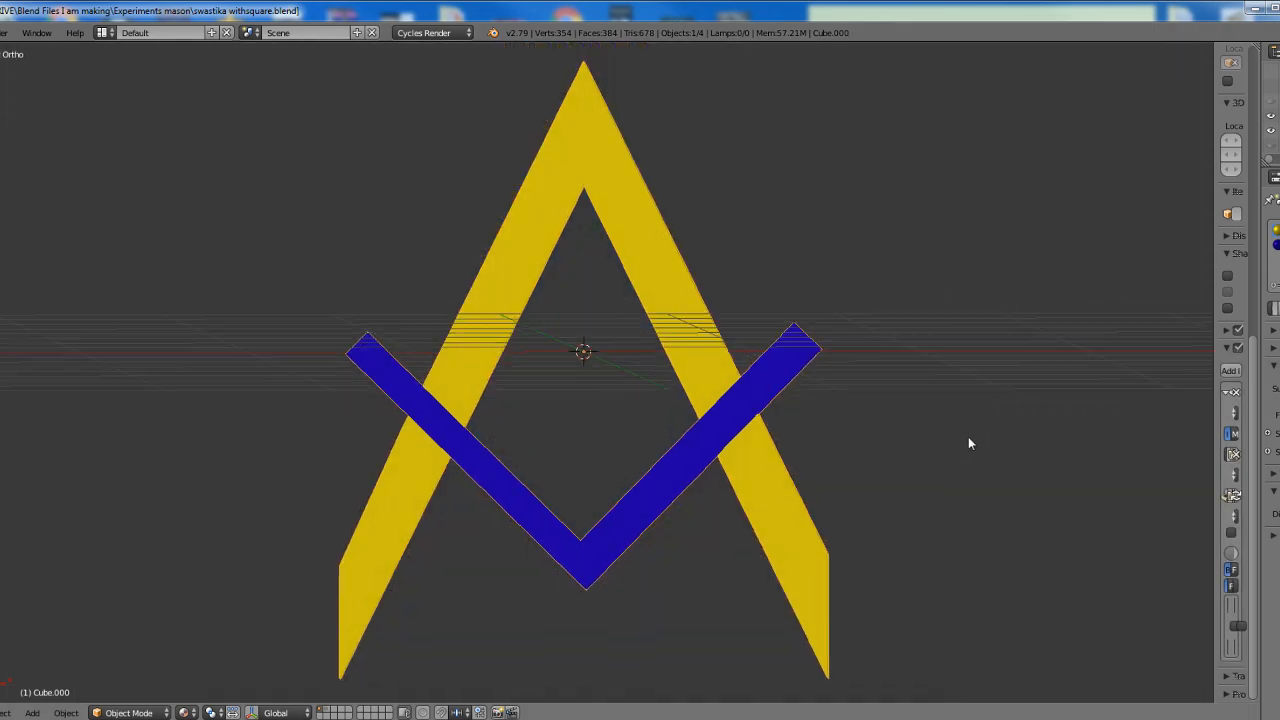
{"action": "middle_click_drag", "start_coordinate": [968, 443], "coordinate": [1000, 430]}
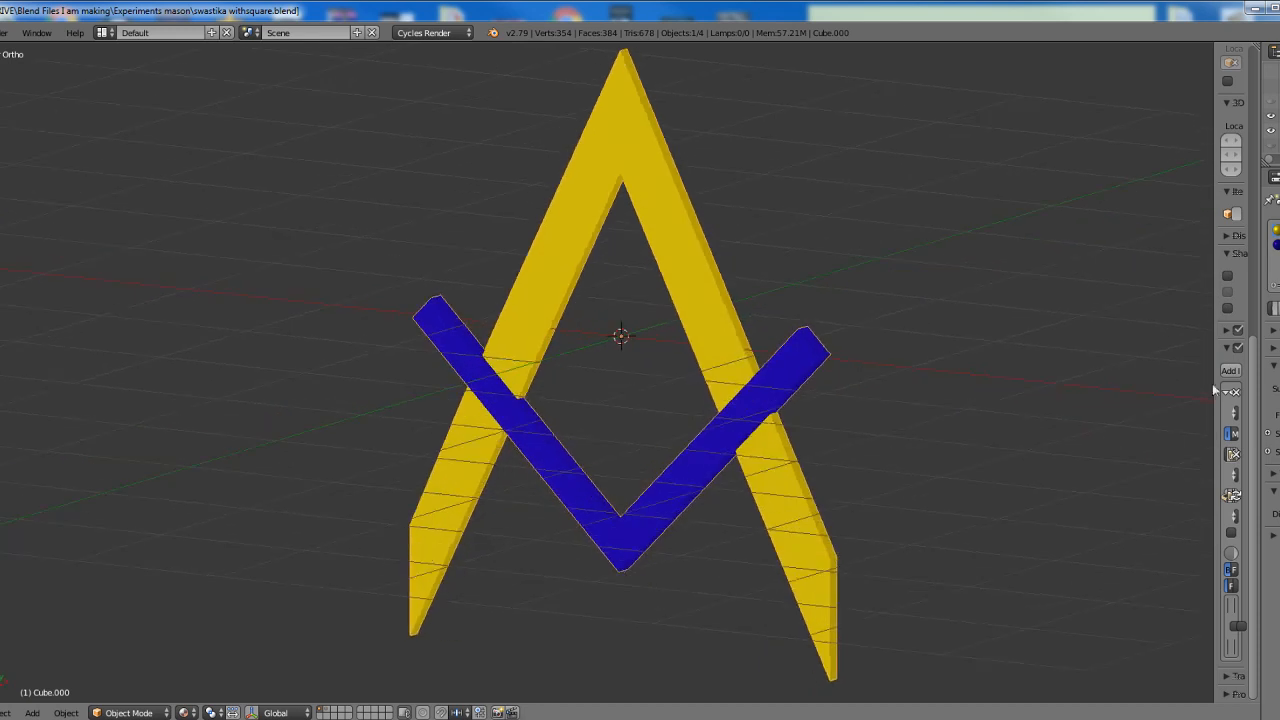
Show the square-and-compass model from the front and hide the background reference image
{"action": "left_click", "coordinate": [971, 322]}
{"action": "key", "text": "KP_1"}
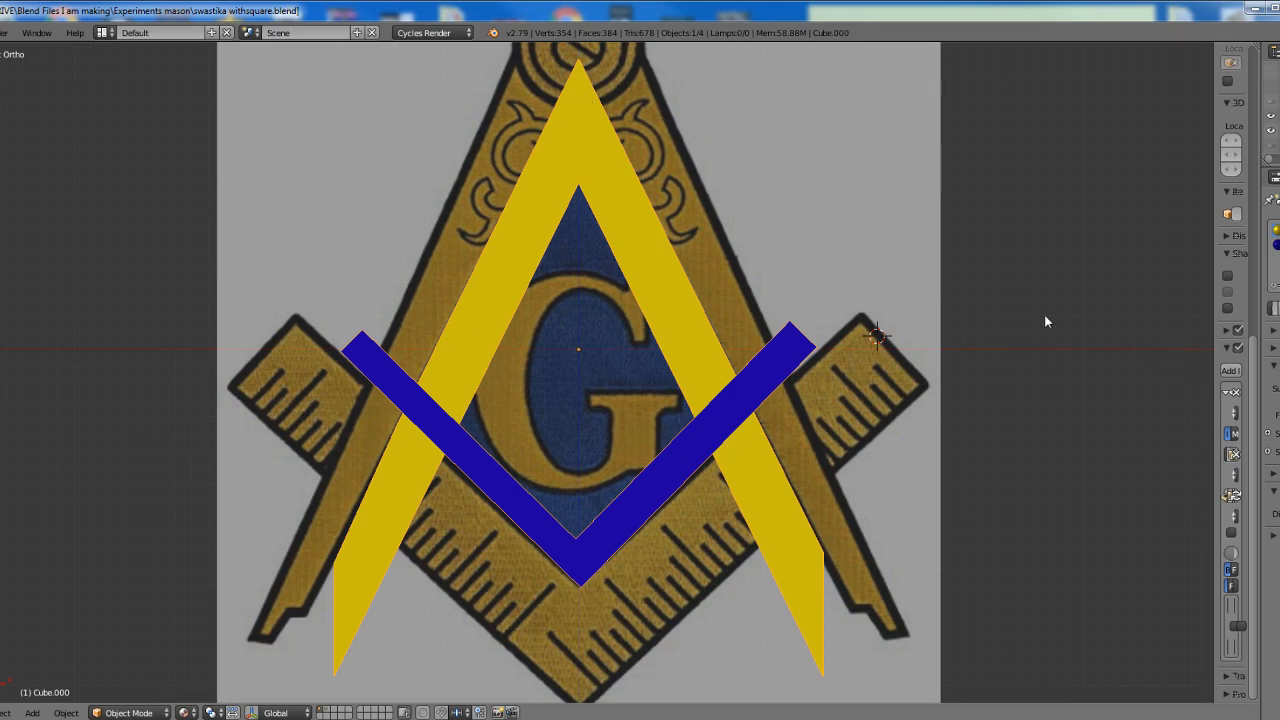
{"action": "left_click", "coordinate": [1239, 348]}
Examine the yellow compass's apex and the blue square's lower corner up close against the vertical axis line
{"action": "middle_click_drag", "start_coordinate": [743, 346], "coordinate": [724, 415], "text": "shift"}
{"action": "scroll", "coordinate": [590, 192], "scroll_direction": "up", "scroll_amount": 4}
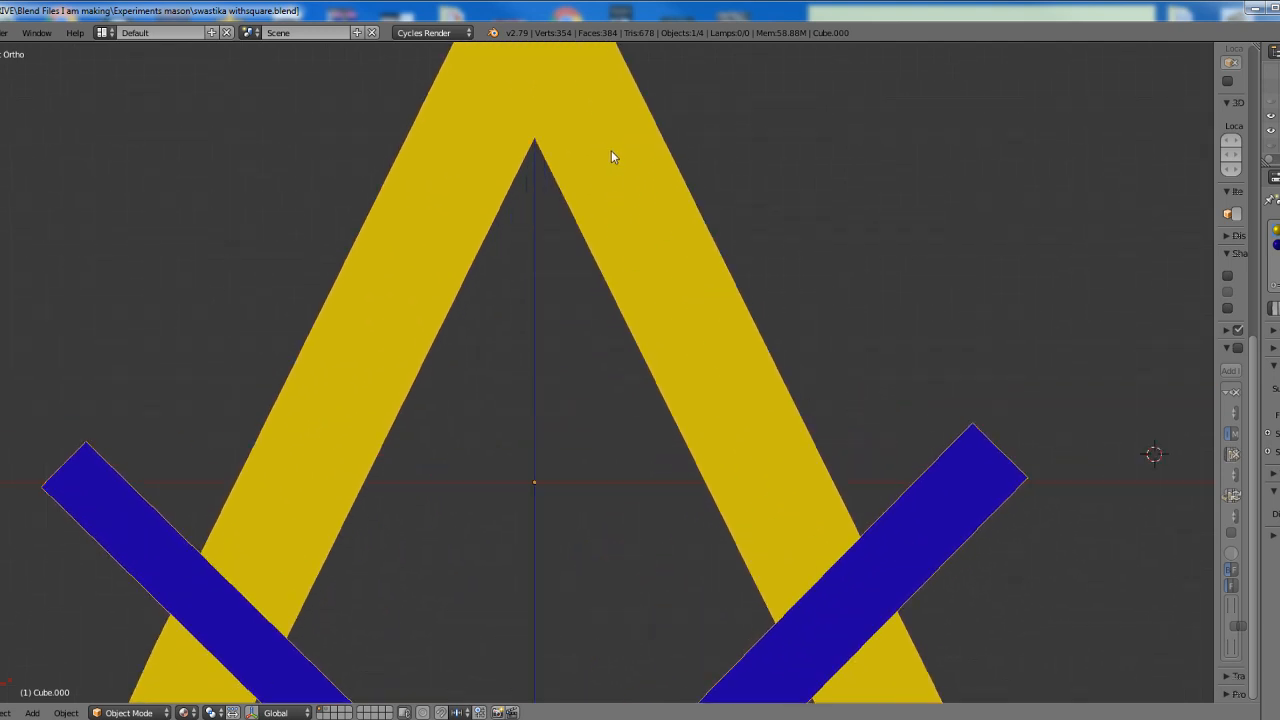
{"action": "middle_click_drag", "start_coordinate": [611, 157], "coordinate": [666, 446], "text": "shift"}
{"action": "scroll", "coordinate": [641, 246], "scroll_direction": "up", "scroll_amount": 1}
{"action": "scroll", "coordinate": [641, 245], "scroll_direction": "up", "scroll_amount": 2}
{"action": "middle_click_drag", "start_coordinate": [648, 301], "coordinate": [679, 447], "text": "shift"}
{"action": "scroll", "coordinate": [770, 478], "scroll_direction": "down", "scroll_amount": 6}
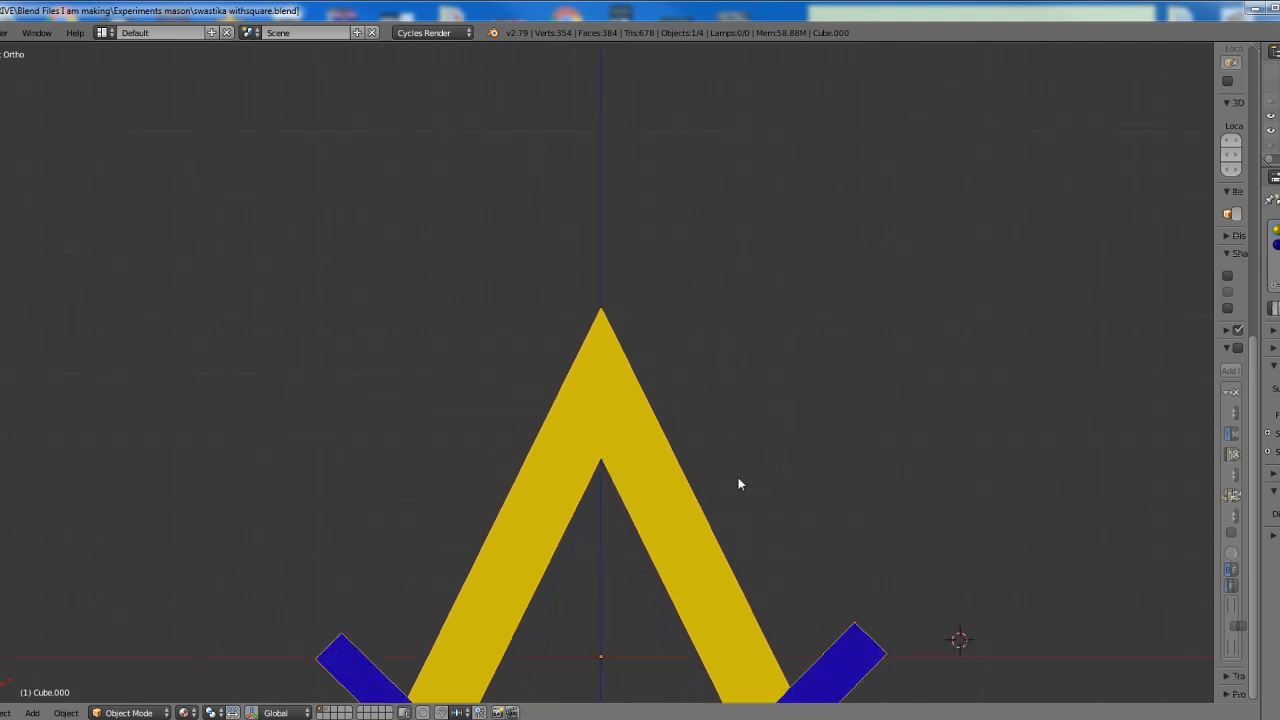
{"action": "middle_click_drag", "start_coordinate": [737, 486], "coordinate": [689, 682], "text": "shift"}
{"action": "scroll", "coordinate": [614, 540], "scroll_direction": "up", "scroll_amount": 4}
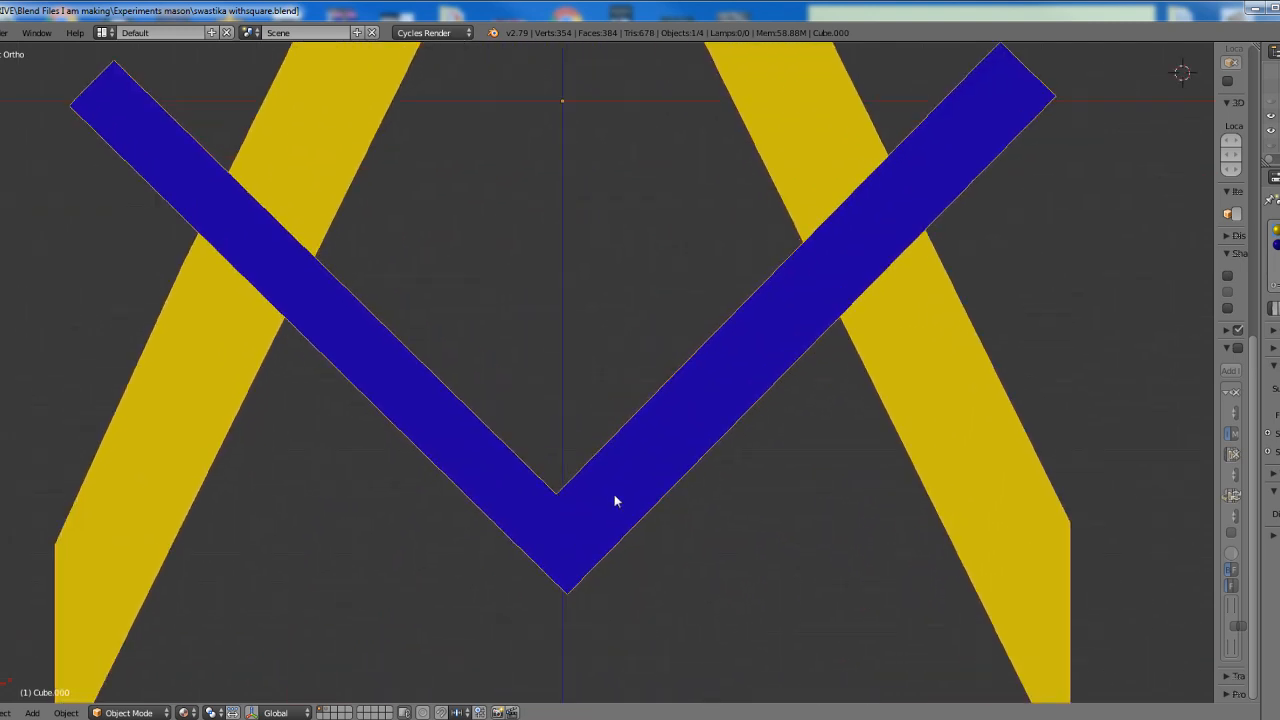
{"action": "middle_click_drag", "start_coordinate": [637, 549], "coordinate": [637, 534], "text": "shift"}
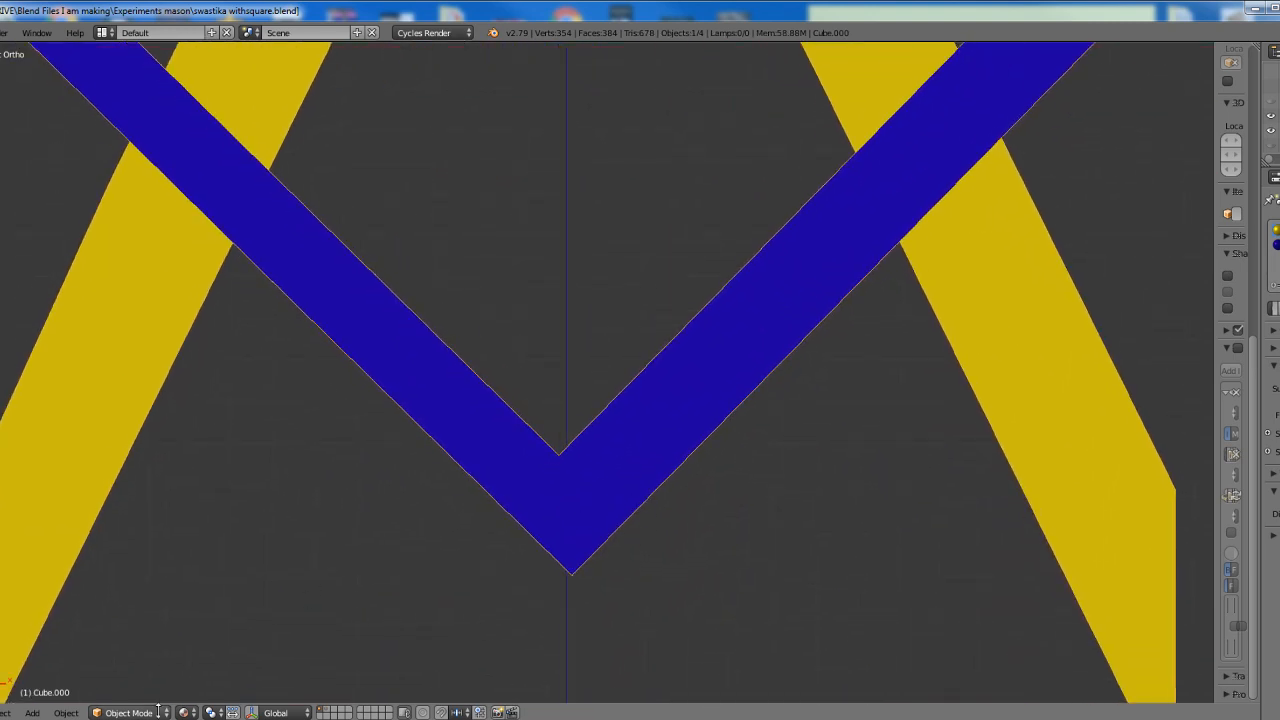
Enter Edit Mode and select the entire blue square through its linked geometry
{"action": "left_click", "coordinate": [128, 712]}
{"action": "left_click", "coordinate": [118, 678]}
{"action": "right_click", "coordinate": [569, 557]}
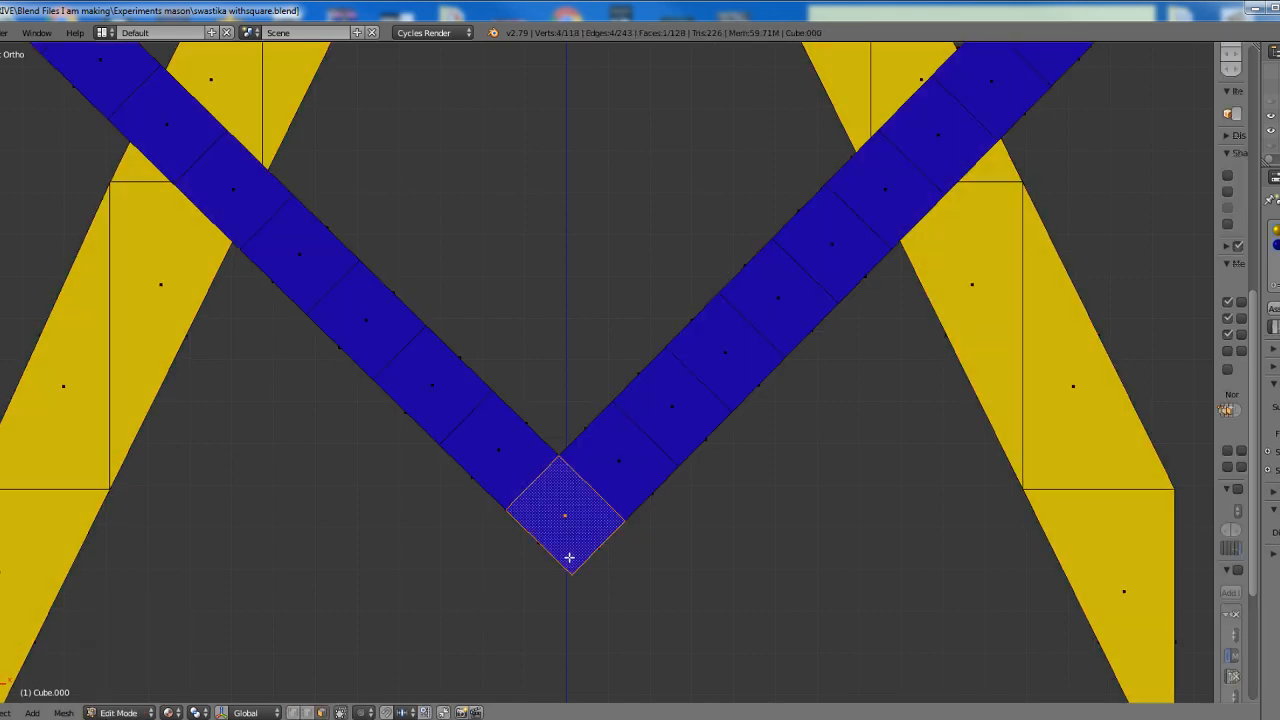
{"action": "key", "text": "ctrl+l"}
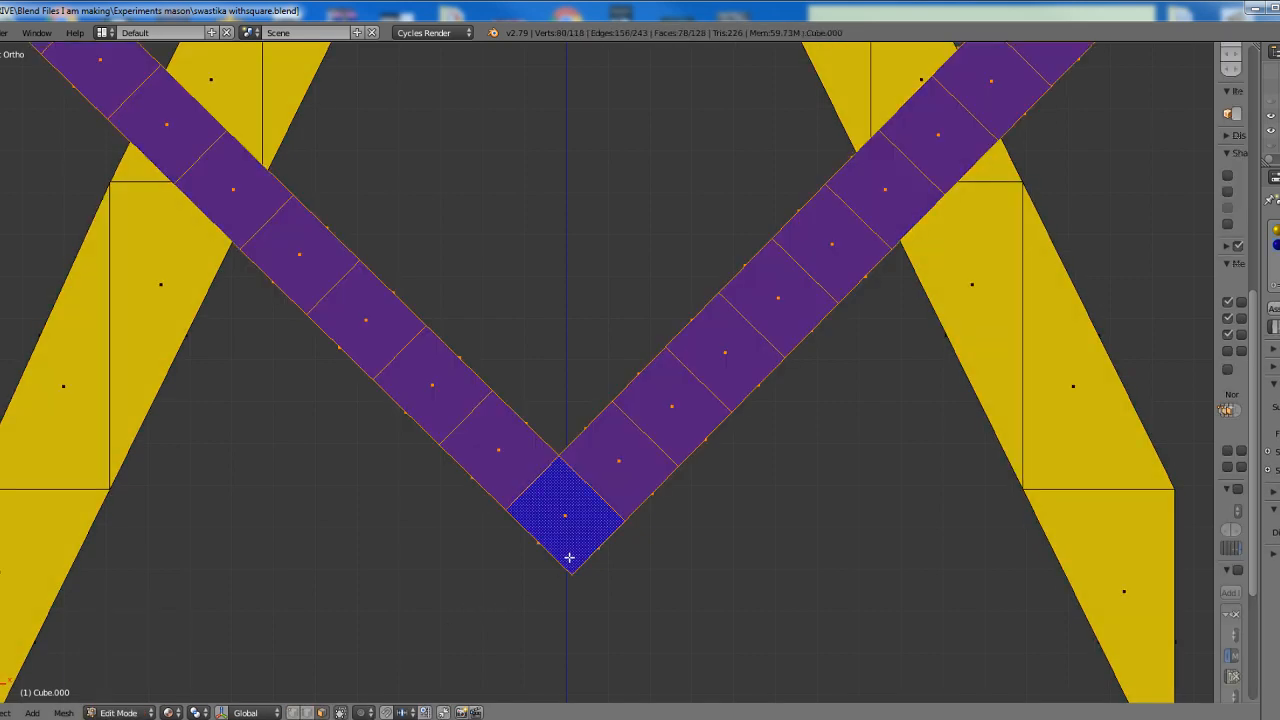
{"action": "middle_click_drag", "start_coordinate": [611, 628], "coordinate": [615, 499], "text": "shift"}
{"action": "scroll", "coordinate": [615, 499], "scroll_direction": "up", "scroll_amount": 3}
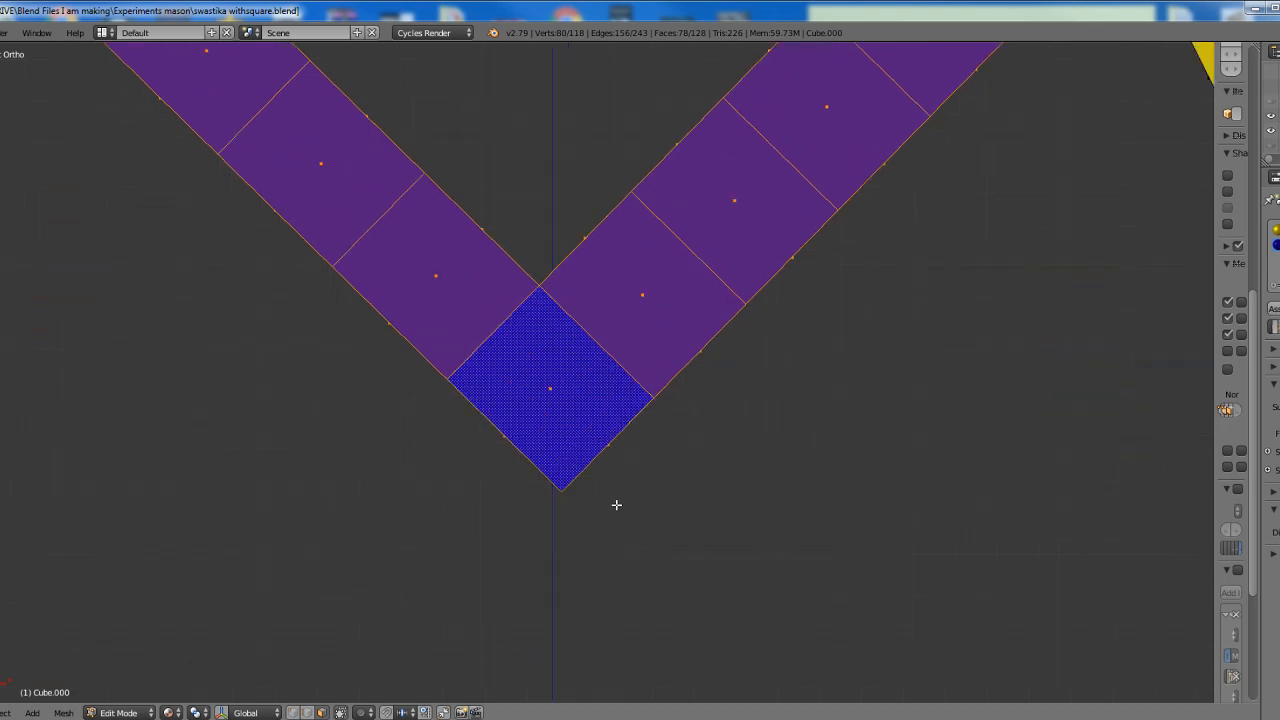
Move the blue square along X until its lower corner sits on the vertical axis, and return to Object Mode
{"action": "key", "text": "g"}
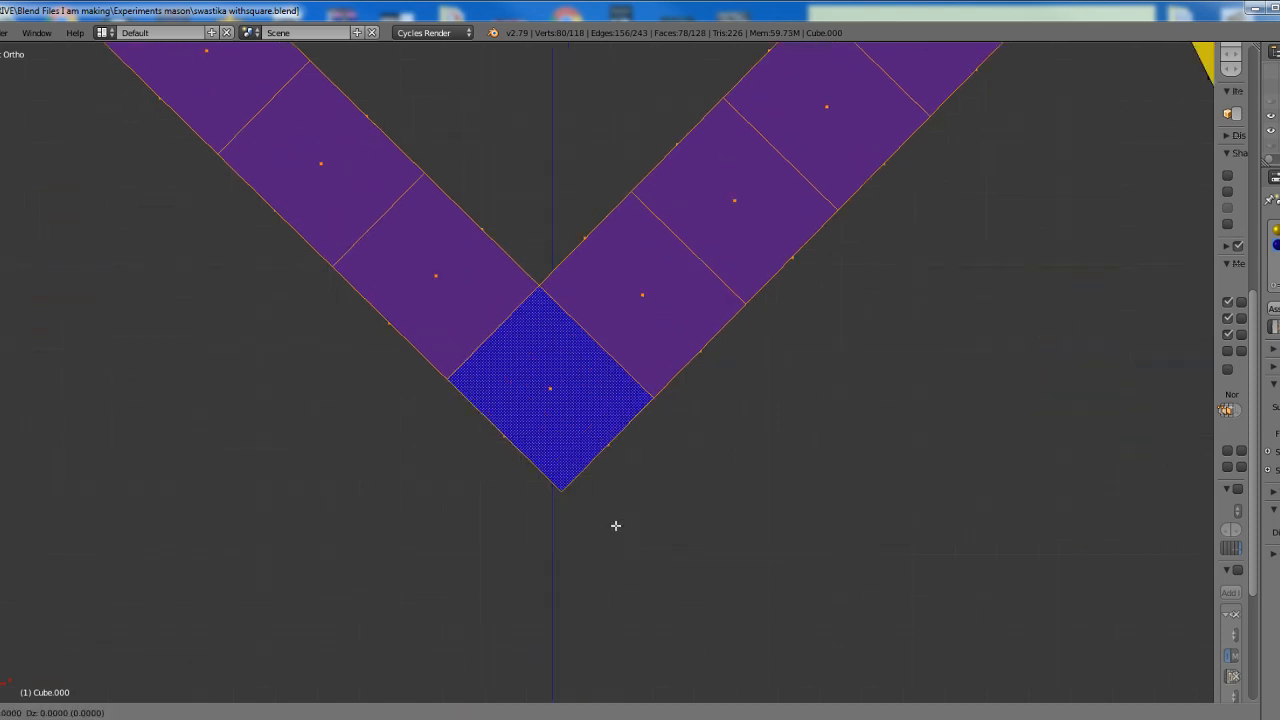
{"action": "key", "text": "x"}
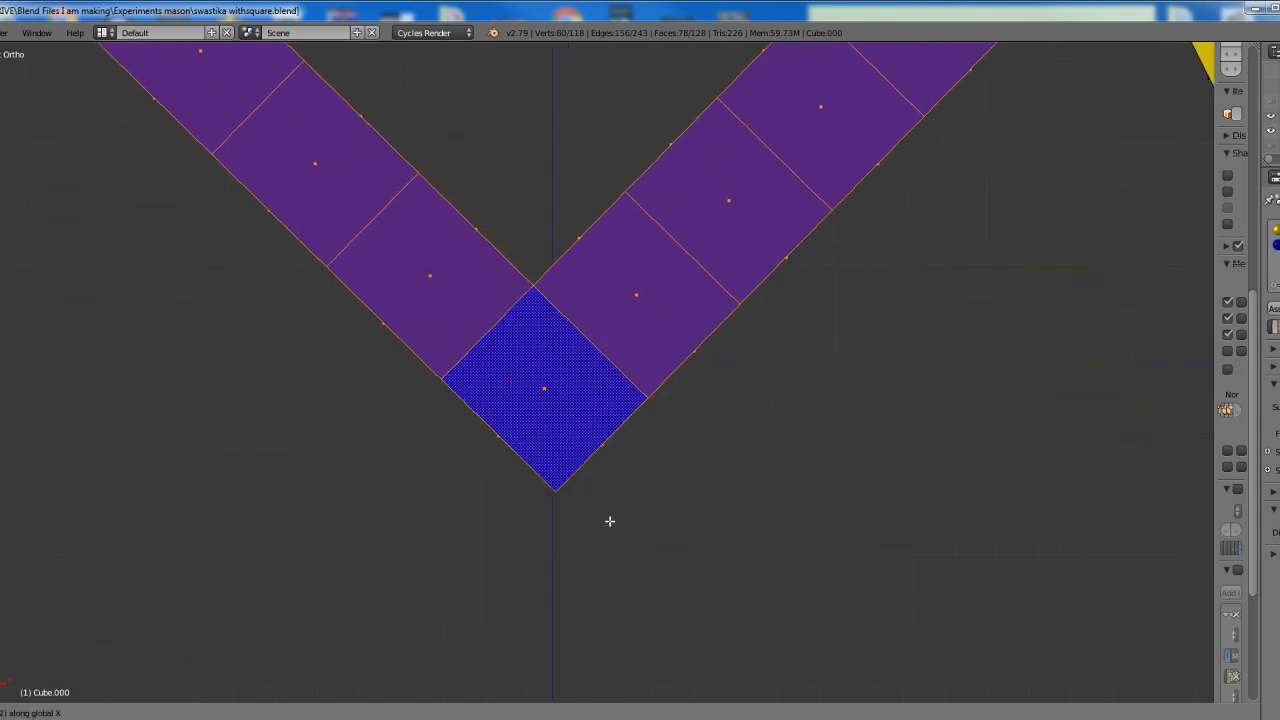
{"action": "left_click", "coordinate": [607, 490]}
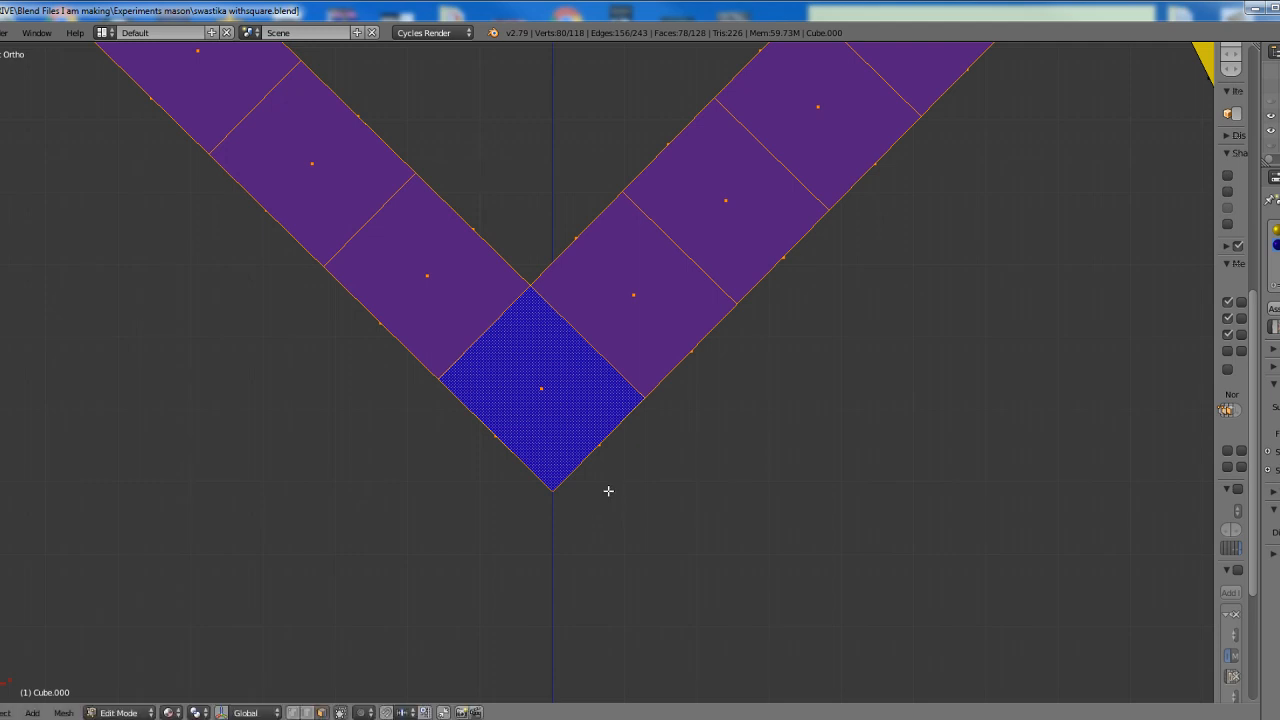
{"action": "scroll", "coordinate": [626, 500], "scroll_direction": "down", "scroll_amount": 7}
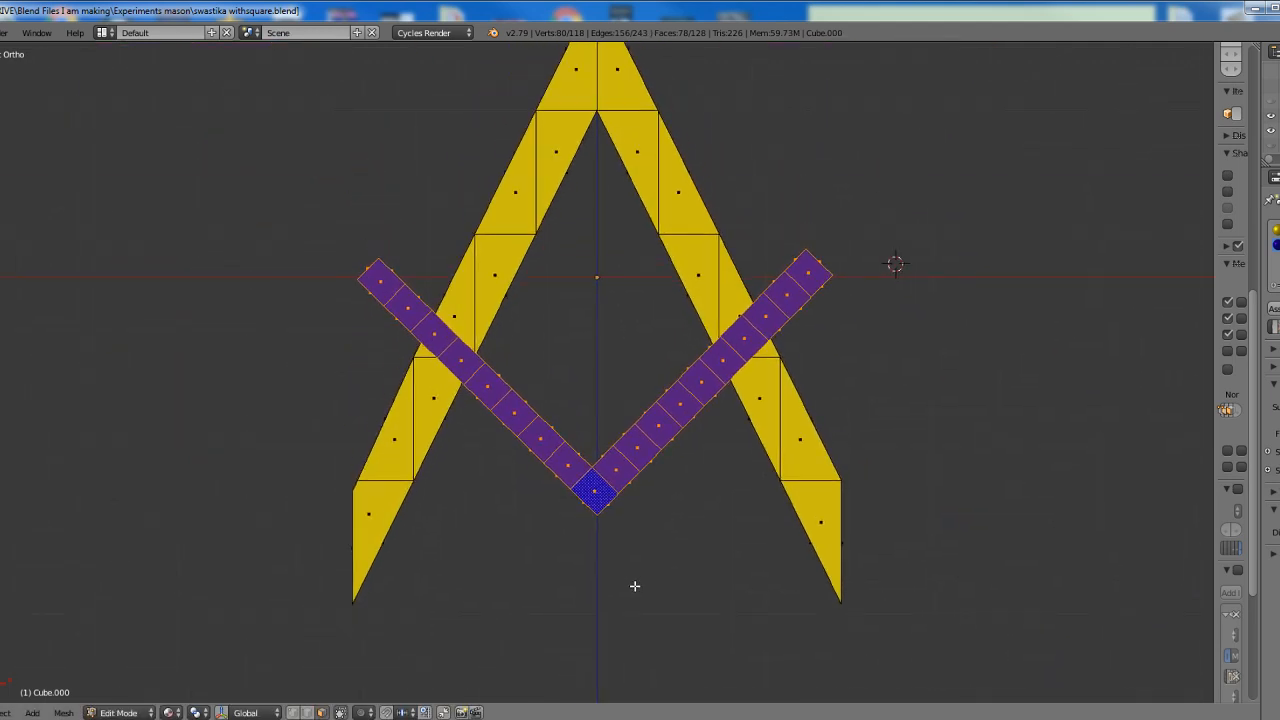
{"action": "left_click", "coordinate": [118, 712]}
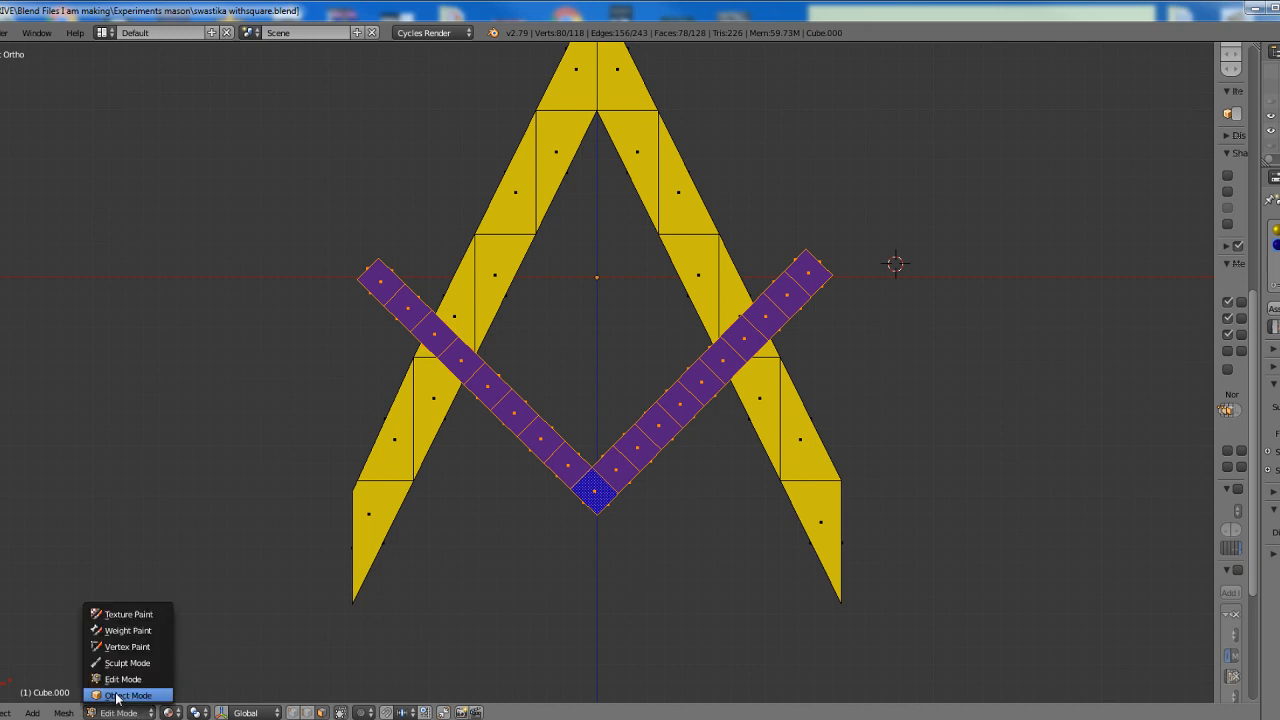
{"action": "left_click", "coordinate": [119, 697]}
Snap the 3D cursor to the scene center and set the square-and-compass object's origin to the cursor
{"action": "scroll", "coordinate": [716, 519], "scroll_direction": "down", "scroll_amount": 3}
{"action": "scroll", "coordinate": [698, 532], "scroll_direction": "up", "scroll_amount": 3}
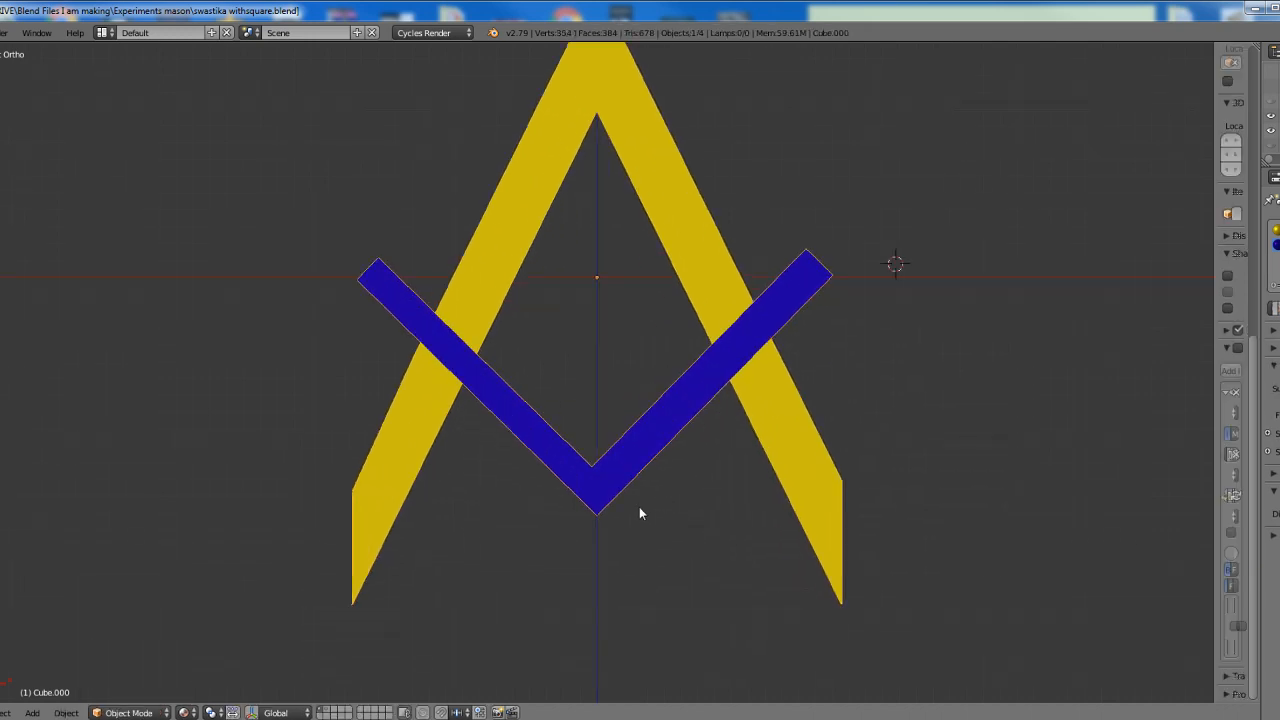
{"action": "middle_click_drag", "start_coordinate": [695, 331], "coordinate": [686, 418], "text": "shift"}
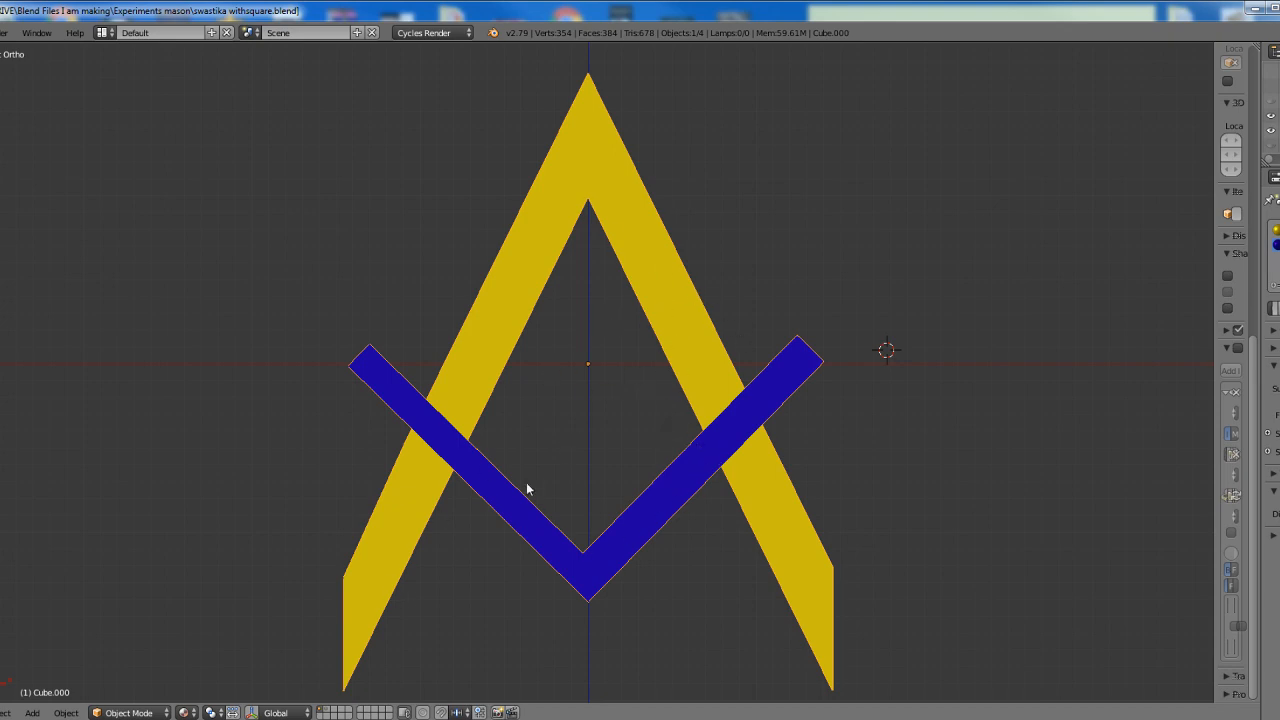
{"action": "left_click", "coordinate": [66, 712]}
{"action": "mouse_move", "coordinate": [97, 588]}
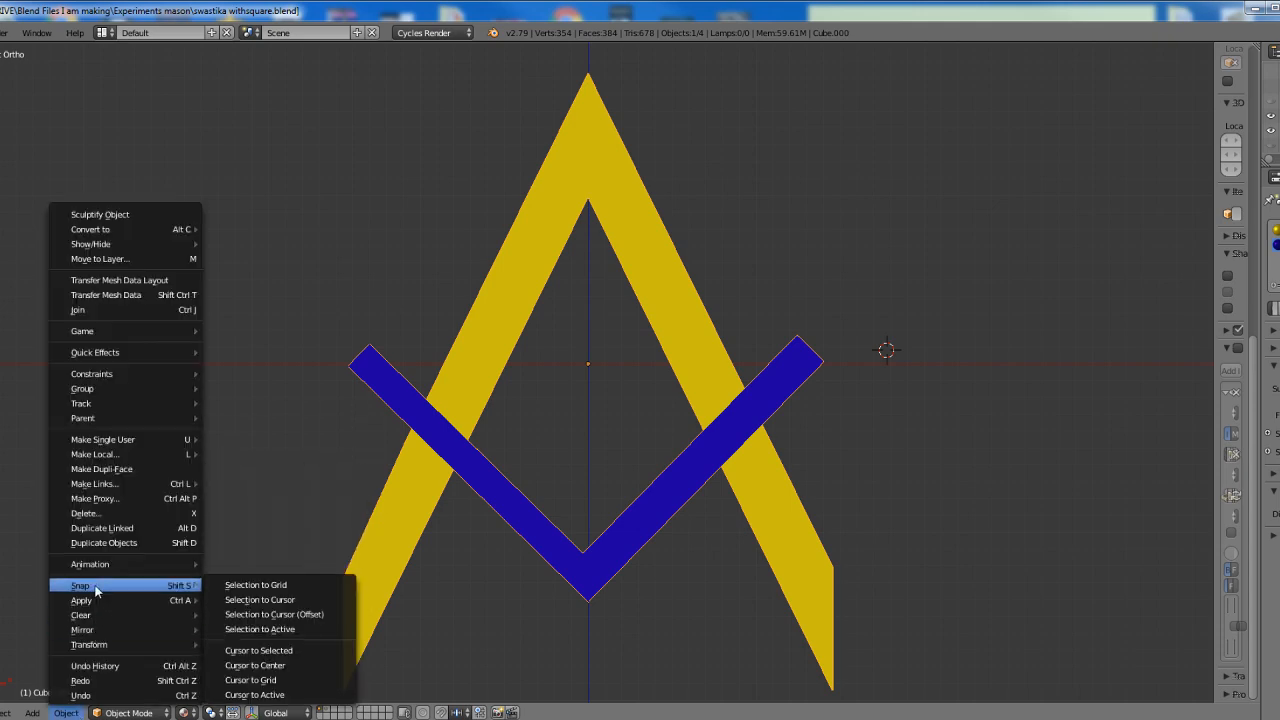
{"action": "left_click", "coordinate": [234, 667]}
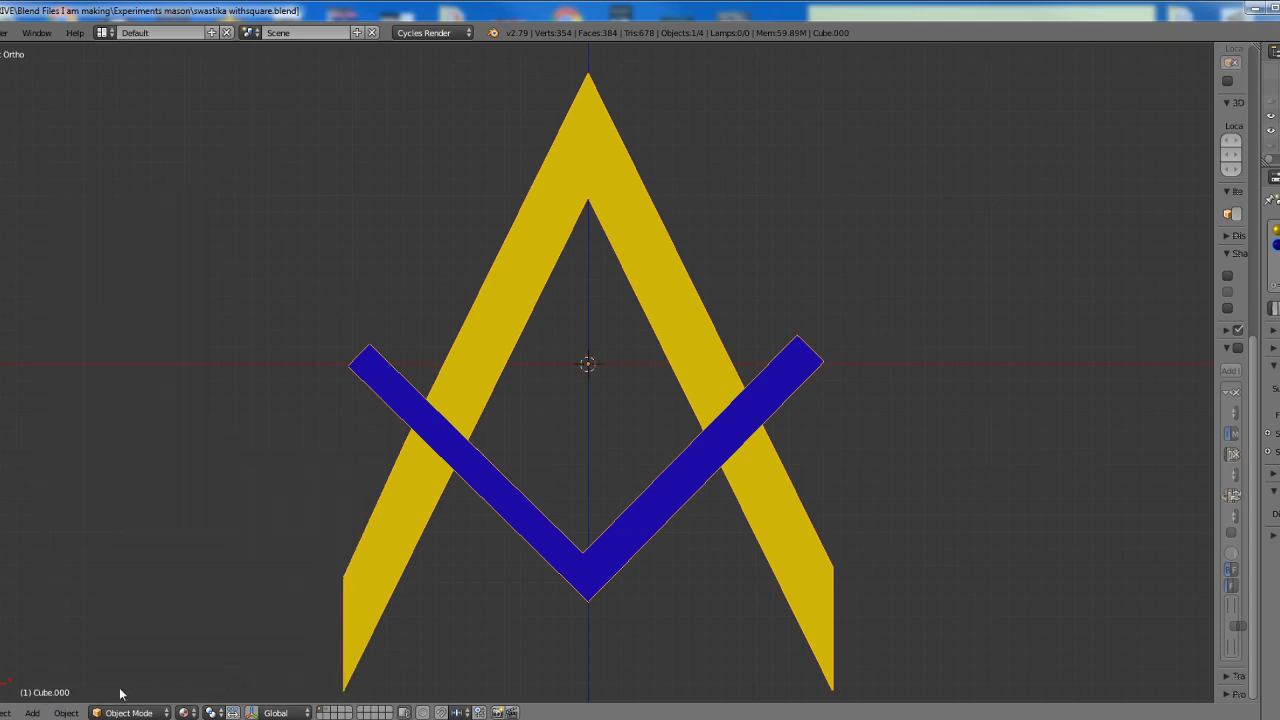
{"action": "left_click", "coordinate": [75, 713]}
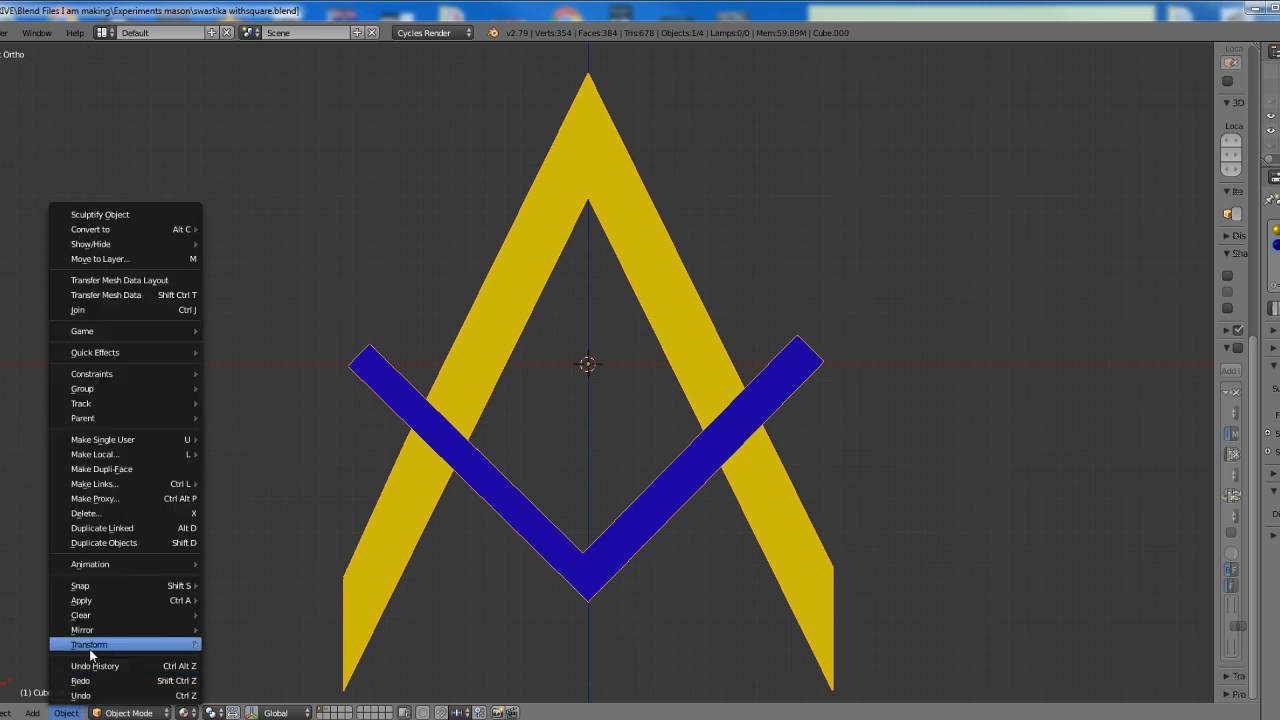
{"action": "mouse_move", "coordinate": [89, 644]}
{"action": "left_click", "coordinate": [269, 580]}
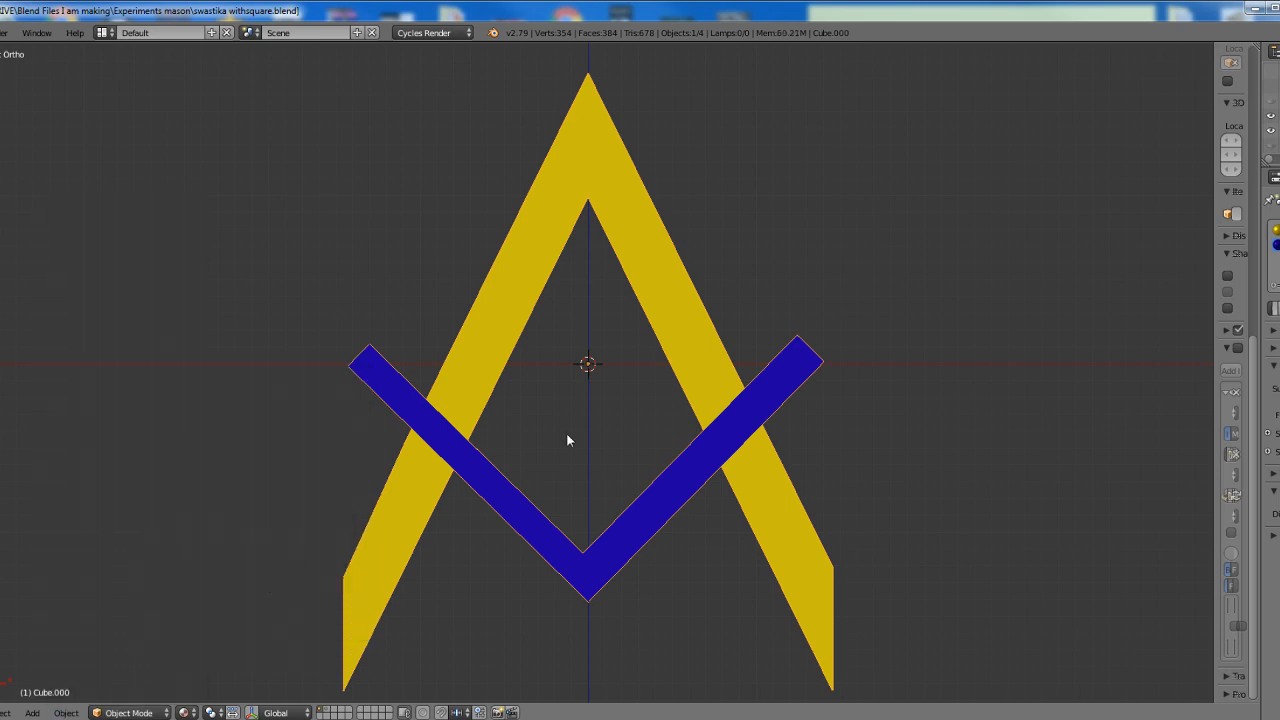
{"action": "scroll", "coordinate": [600, 420], "scroll_direction": "up", "scroll_amount": 2}
{"action": "scroll", "coordinate": [585, 398], "scroll_direction": "up", "scroll_amount": 4}
{"action": "scroll", "coordinate": [586, 400], "scroll_direction": "up", "scroll_amount": 2}
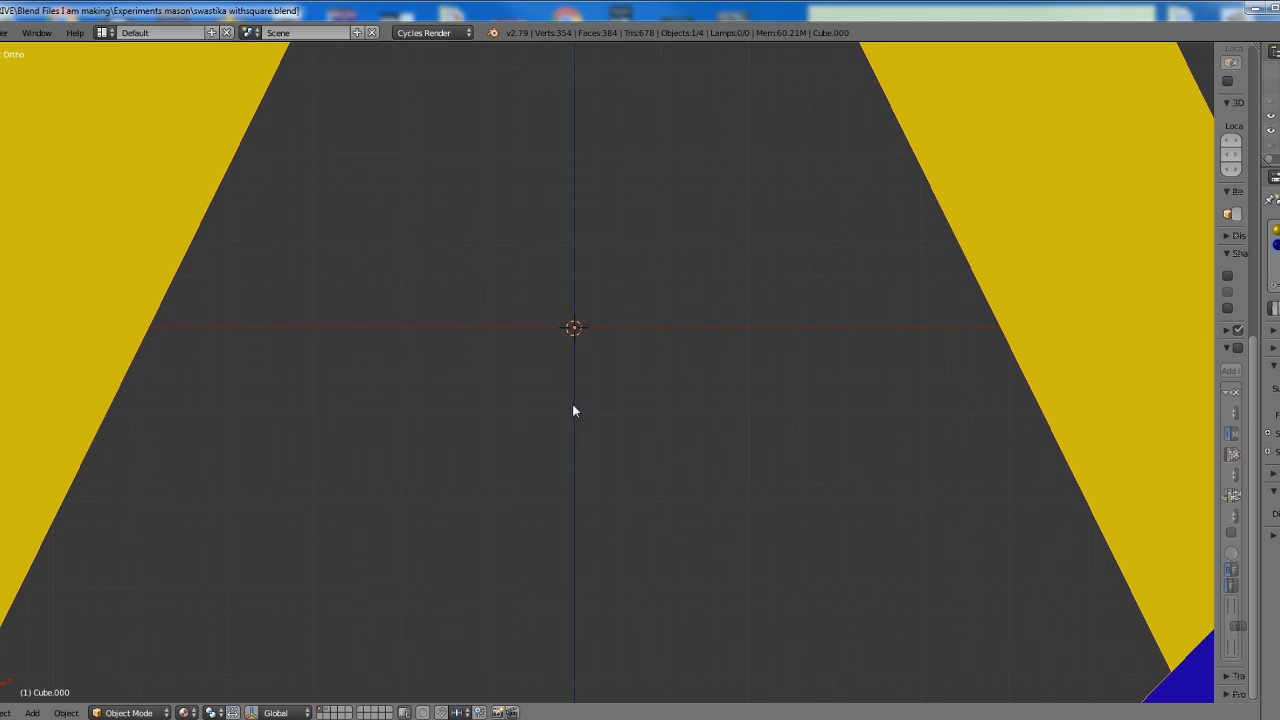
{"action": "scroll", "coordinate": [573, 410], "scroll_direction": "down", "scroll_amount": 8}
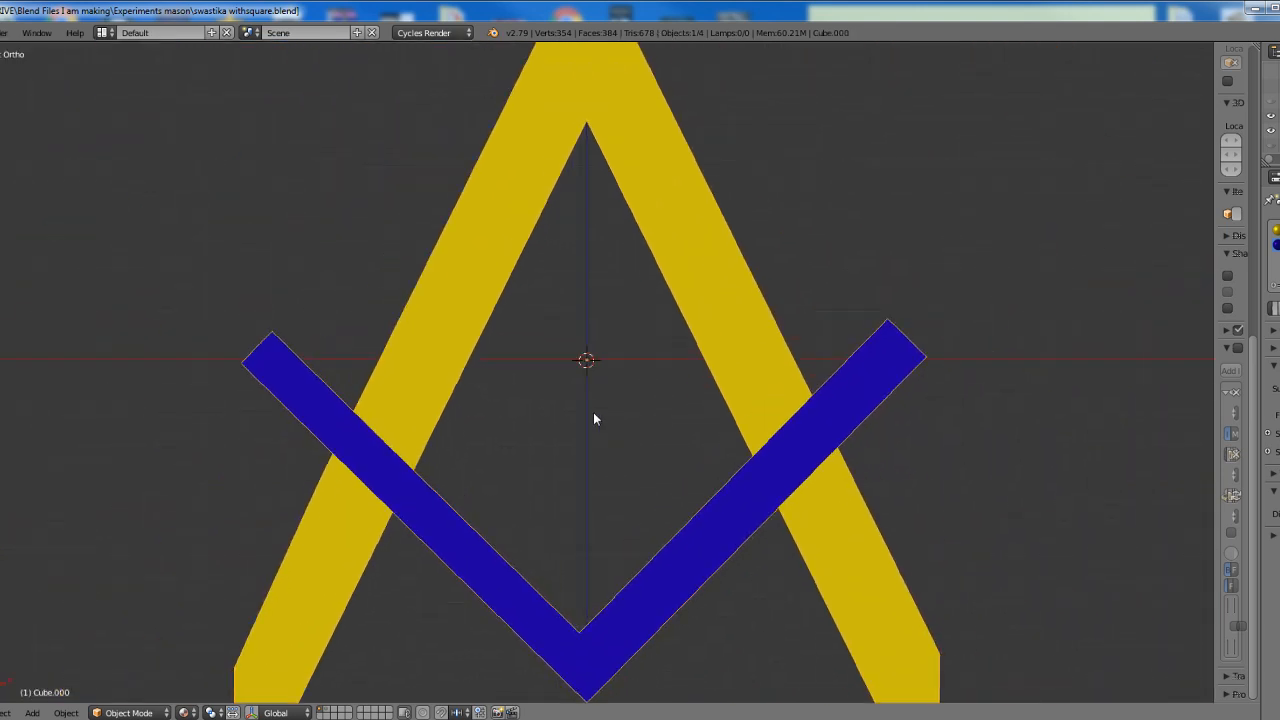
{"action": "scroll", "coordinate": [594, 414], "scroll_direction": "up", "scroll_amount": 1}
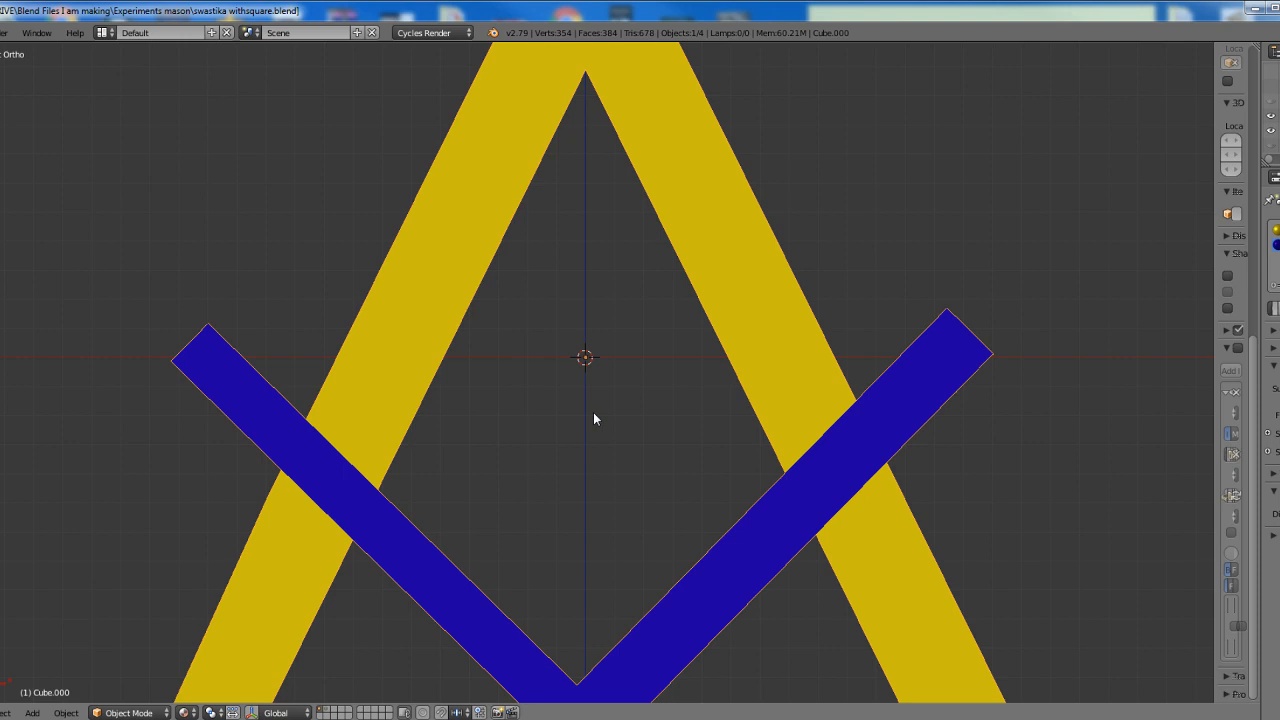
{"action": "scroll", "coordinate": [600, 420], "scroll_direction": "up", "scroll_amount": 1}
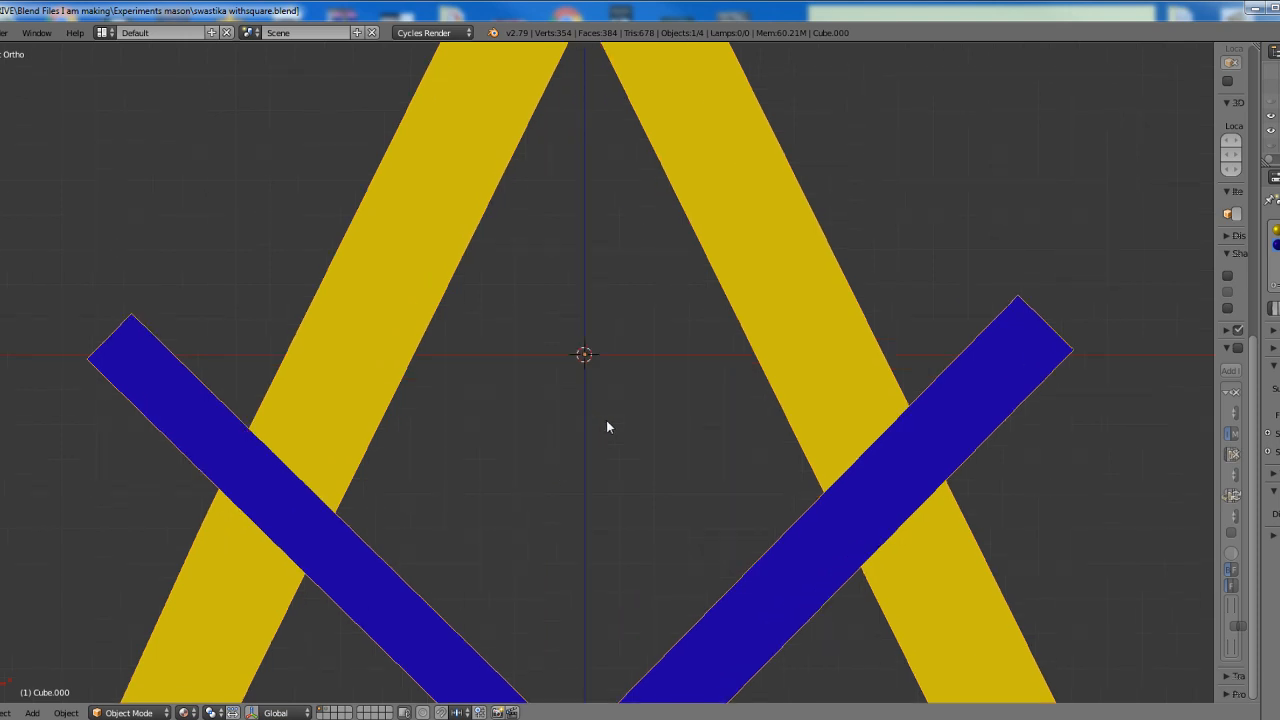
{"action": "scroll", "coordinate": [606, 426], "scroll_direction": "down", "scroll_amount": 2}
Duplicate the square-and-compass object in place and rotate the copy 180 degrees
{"action": "key", "text": "shift+d"}
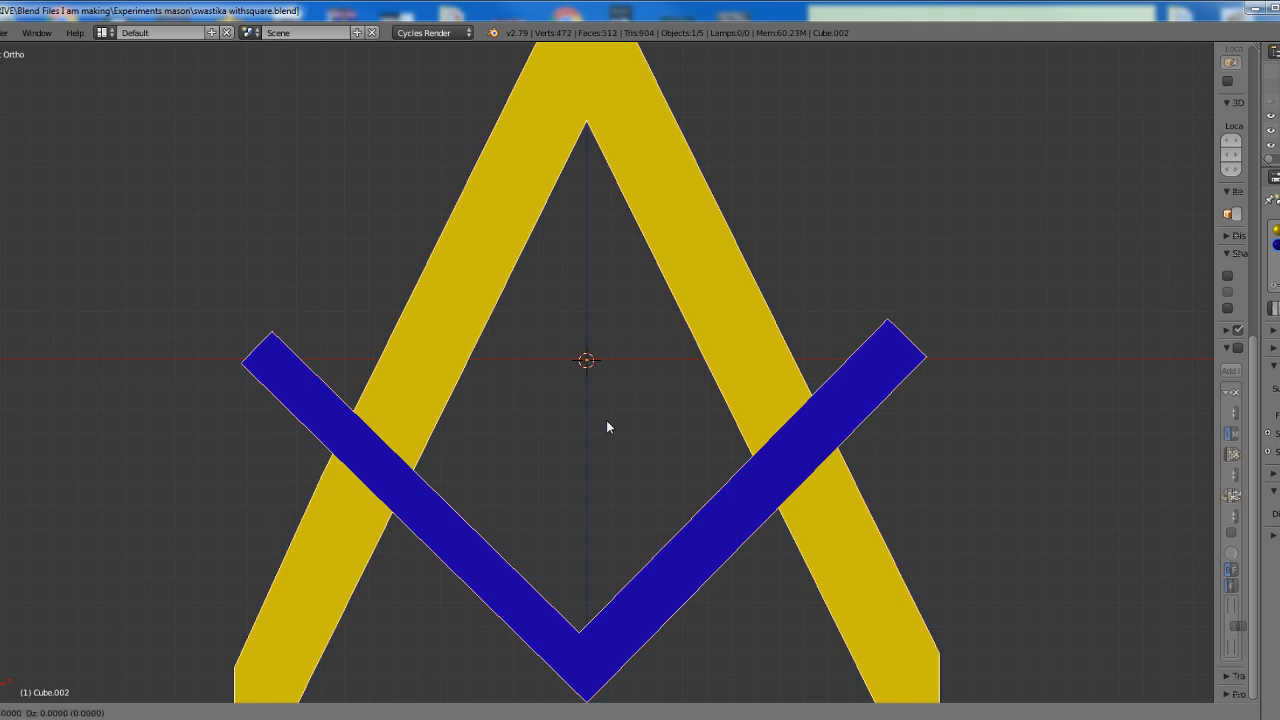
{"action": "key", "text": "Escape"}
{"action": "type", "text": "r180"}
{"action": "key", "text": "Return"}
{"action": "scroll", "coordinate": [608, 423], "scroll_direction": "down", "scroll_amount": 3}
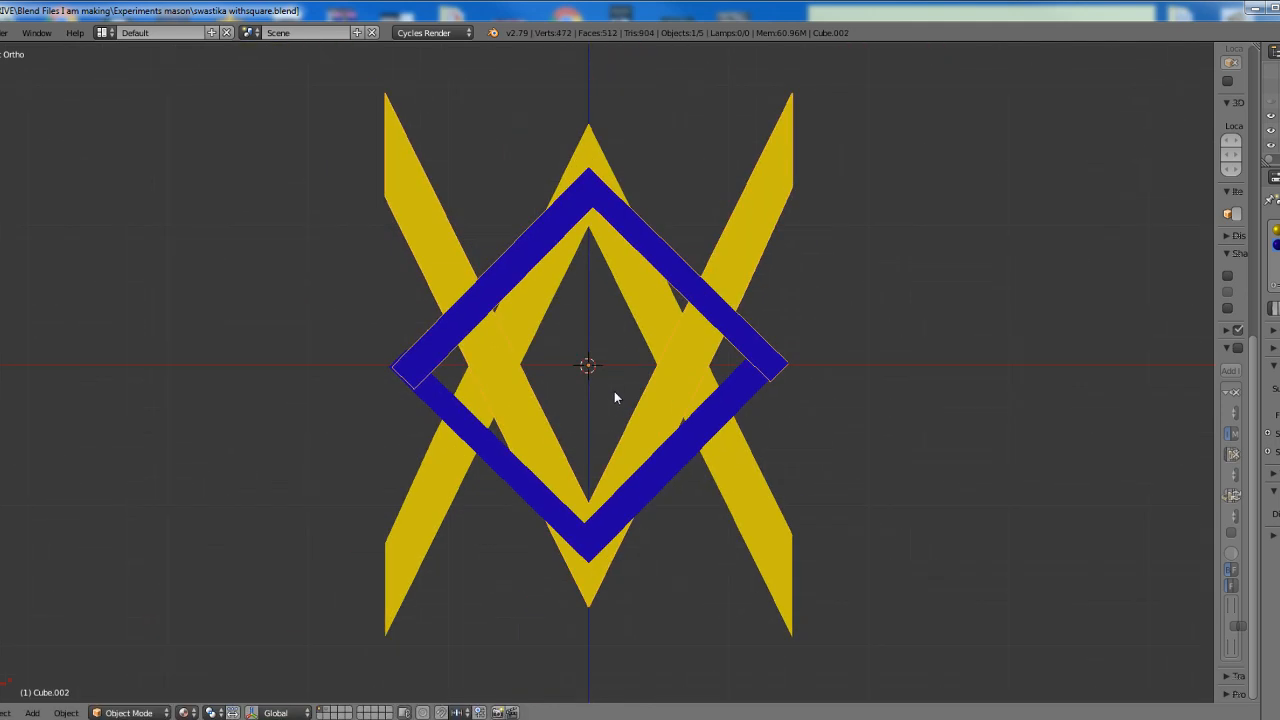
Select both square-and-compass objects, duplicate them in place and rotate the copies 90 degrees
{"action": "middle_click_drag", "start_coordinate": [614, 394], "coordinate": [634, 428], "text": "shift"}
{"action": "scroll", "coordinate": [645, 452], "scroll_direction": "up", "scroll_amount": 2}
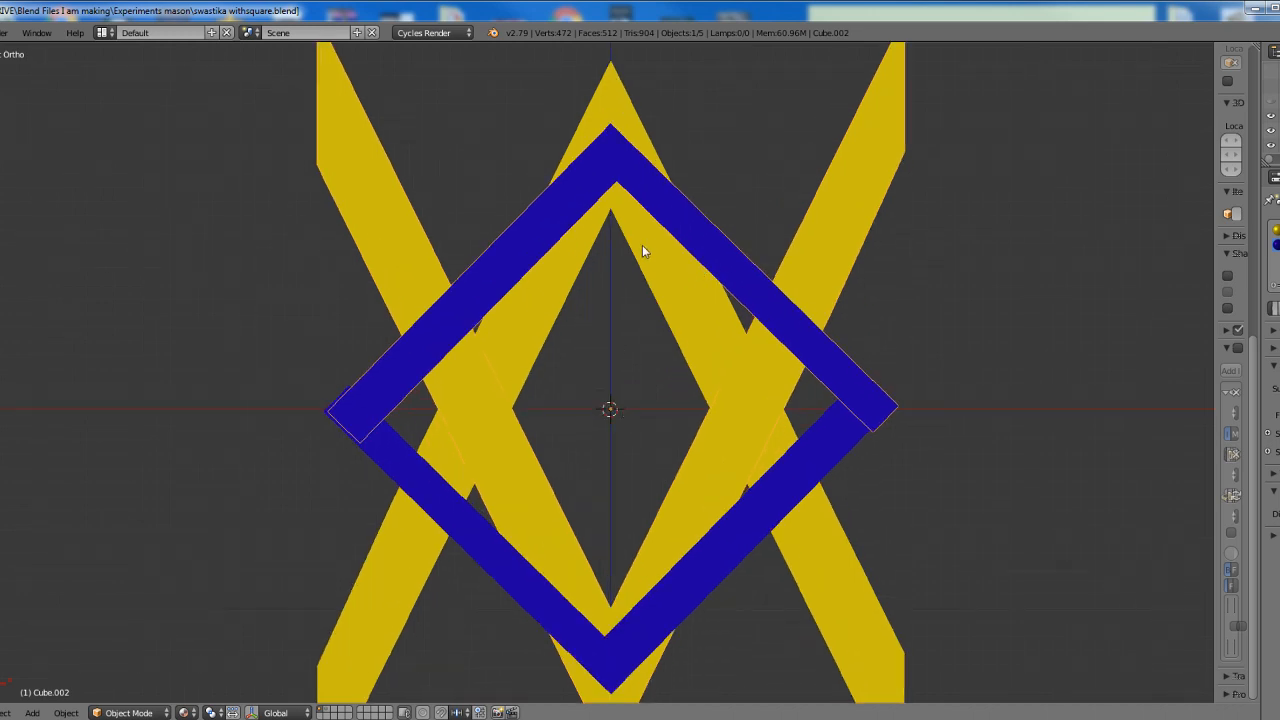
{"action": "right_click", "coordinate": [730, 512], "text": "shift"}
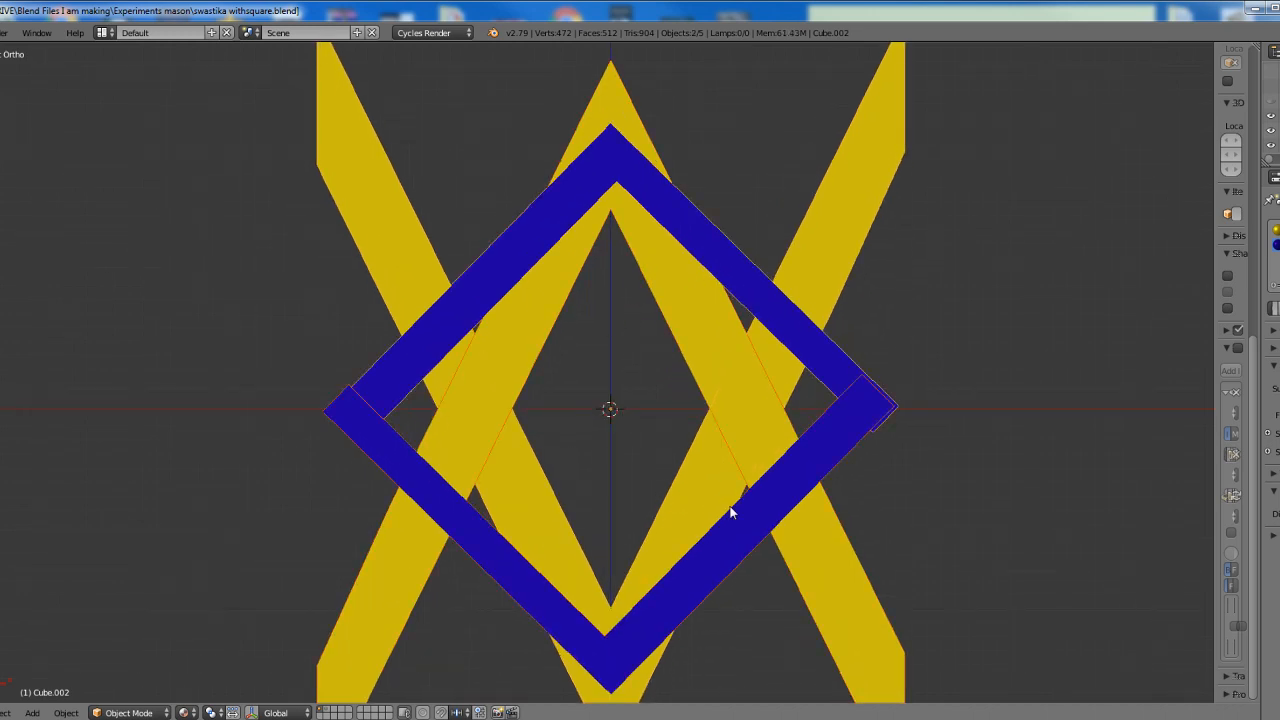
{"action": "key", "text": "shift+d"}
{"action": "right_click", "coordinate": [730, 512]}
{"action": "key", "text": "r"}
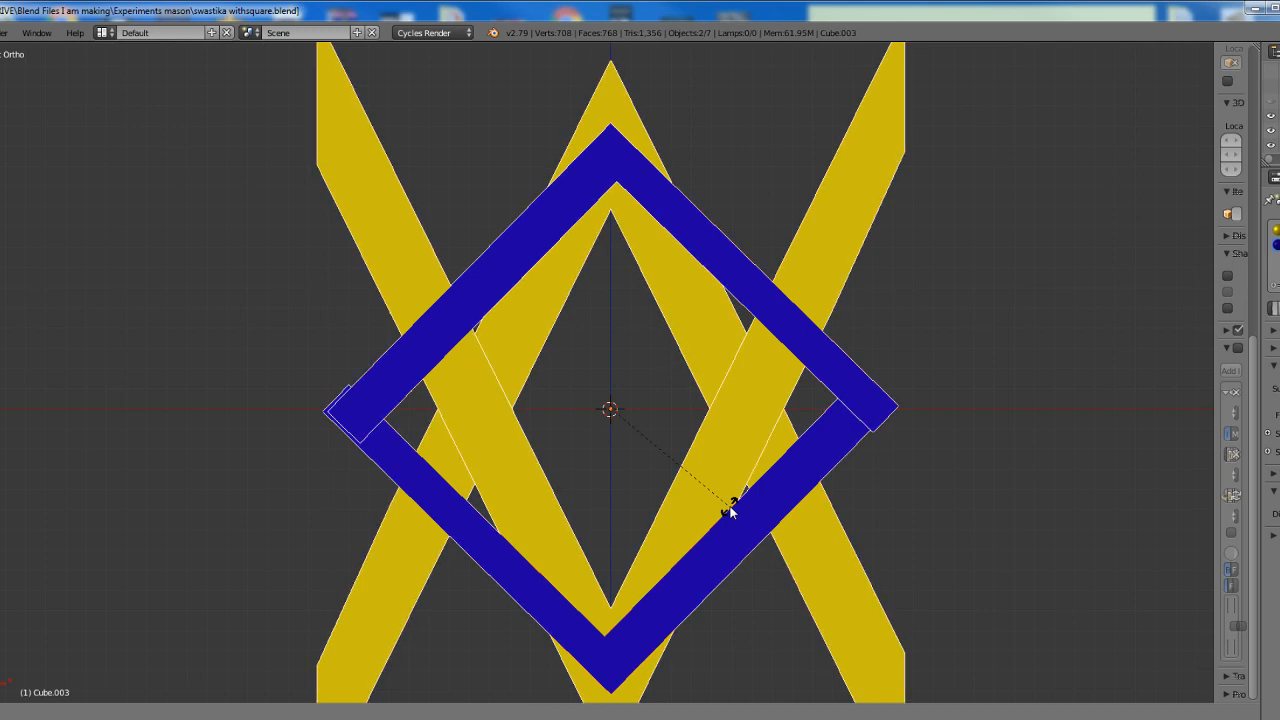
{"action": "key", "text": "9"}
{"action": "key", "text": "0"}
{"action": "key", "text": "Return"}
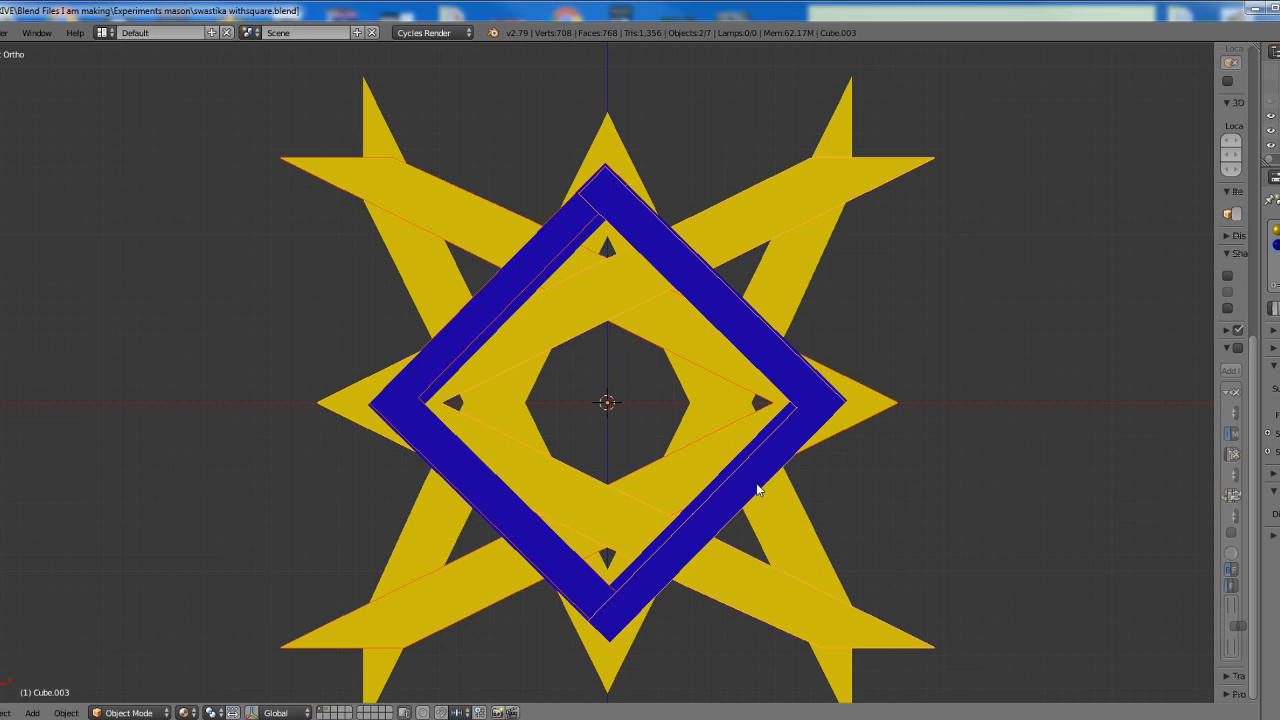
Select all four square-and-compass objects, duplicate them in place and rotate the copies 45 degrees
{"action": "key", "text": "a"}
{"action": "key", "text": "a"}
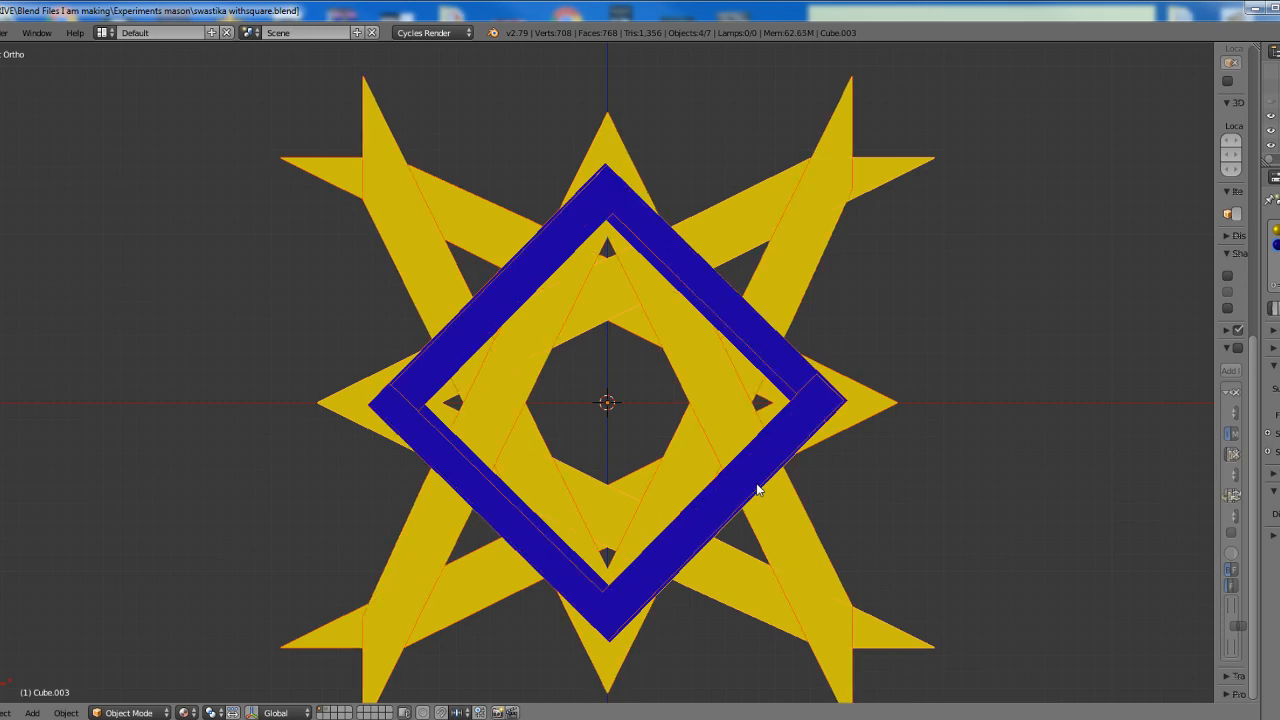
{"action": "key", "text": "shift+d"}
{"action": "right_click", "coordinate": [757, 489]}
{"action": "key", "text": "r"}
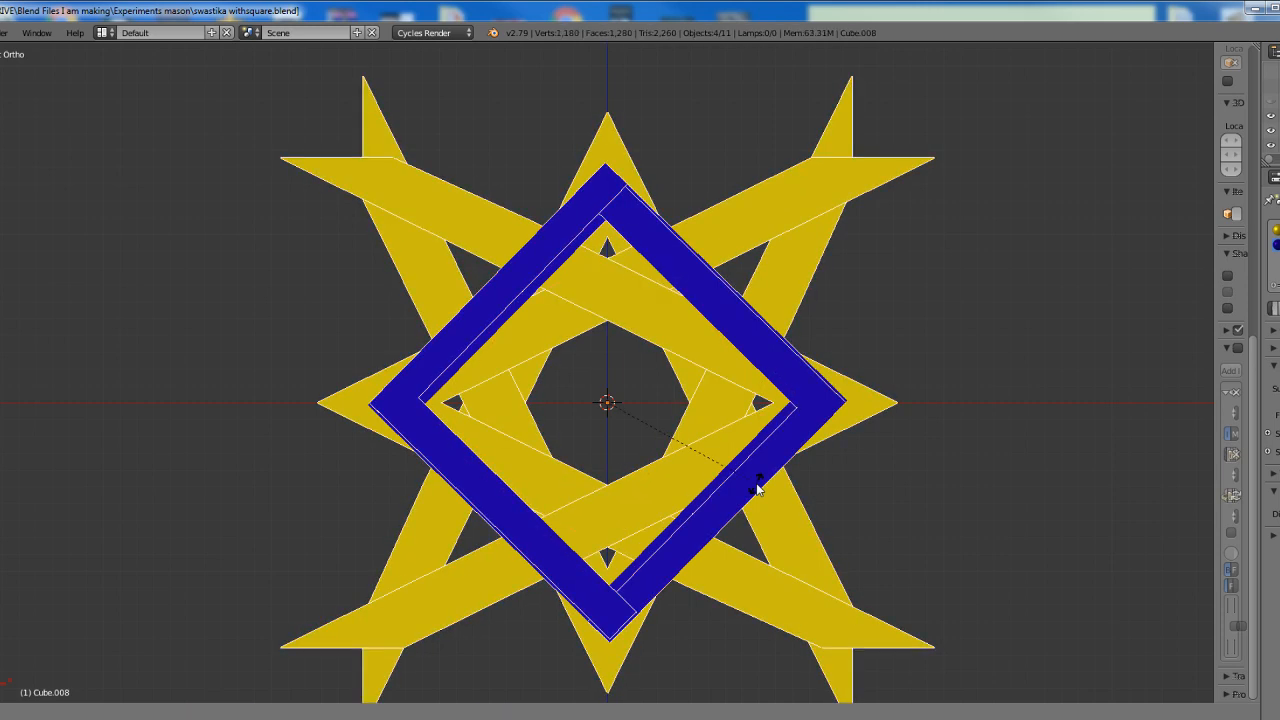
{"action": "key", "text": "4"}
{"action": "key", "text": "5"}
{"action": "key", "text": "Return"}
Select all the pieces of the star pattern to outline them, and clear the selection
{"action": "scroll", "coordinate": [826, 409], "scroll_direction": "down", "scroll_amount": 2}
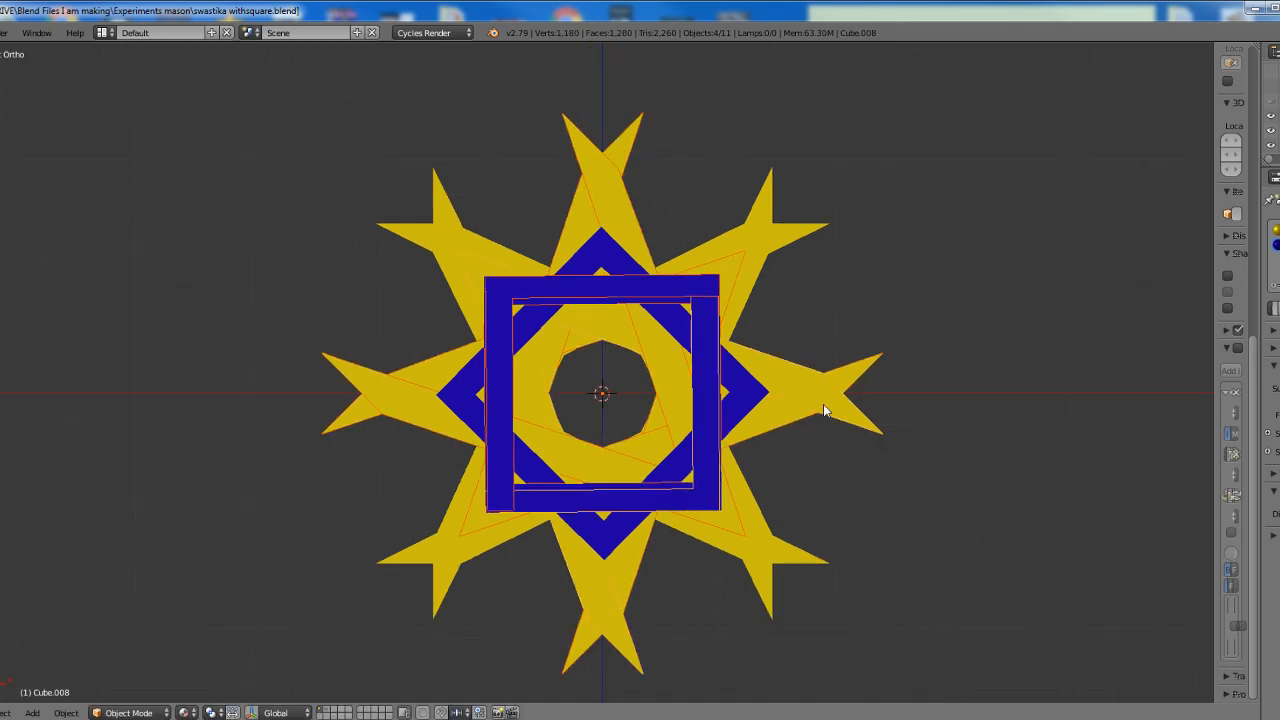
{"action": "scroll", "coordinate": [748, 488], "scroll_direction": "up", "scroll_amount": 1}
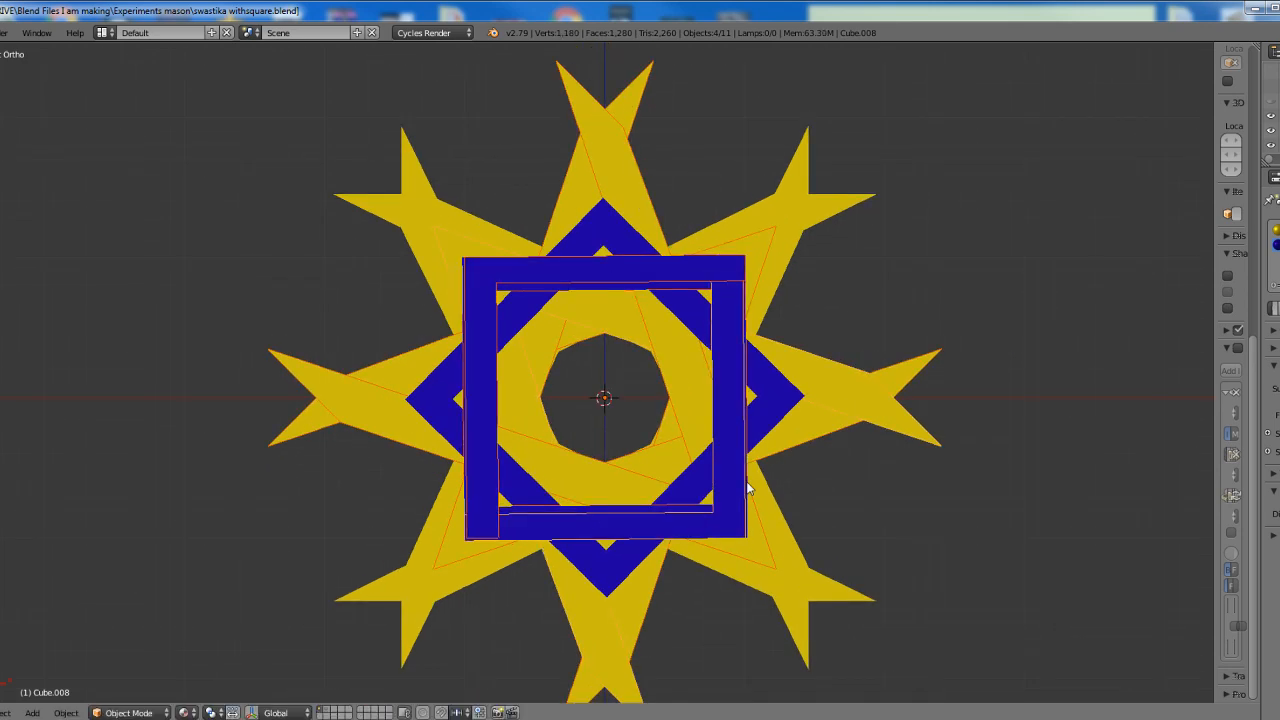
{"action": "key", "text": "a"}
{"action": "key", "text": "a"}
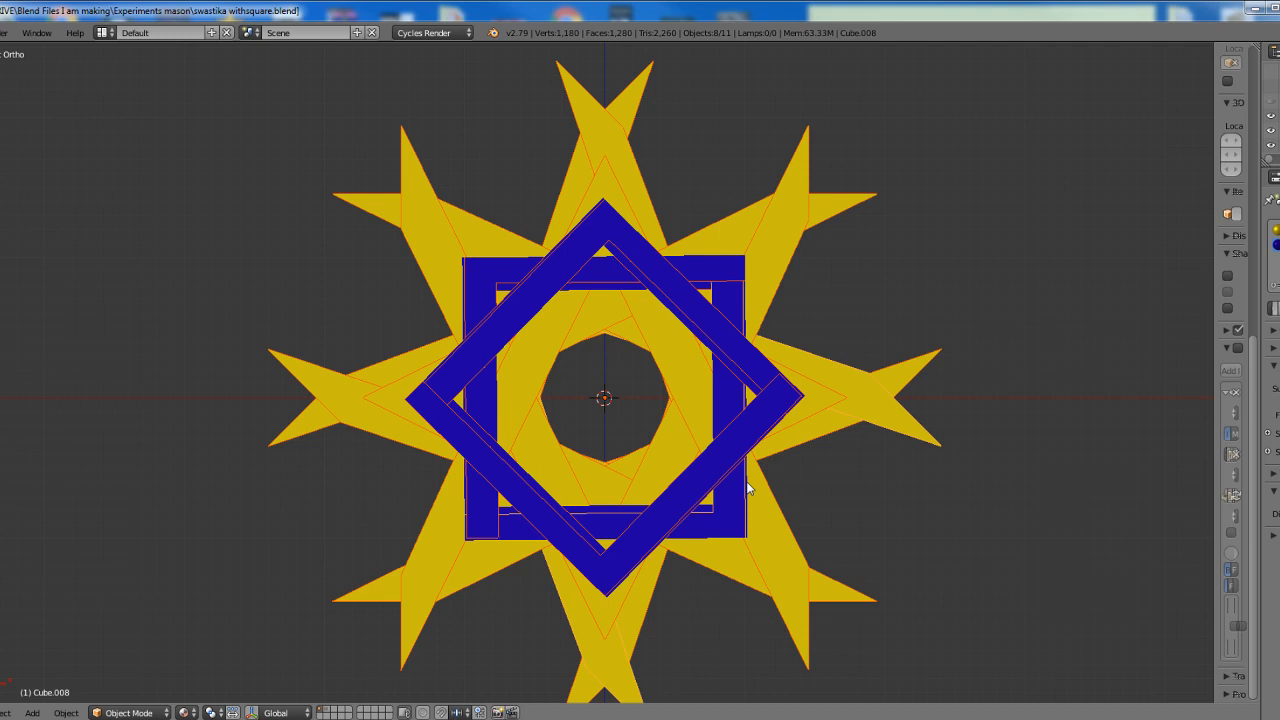
{"action": "key", "text": "a"}
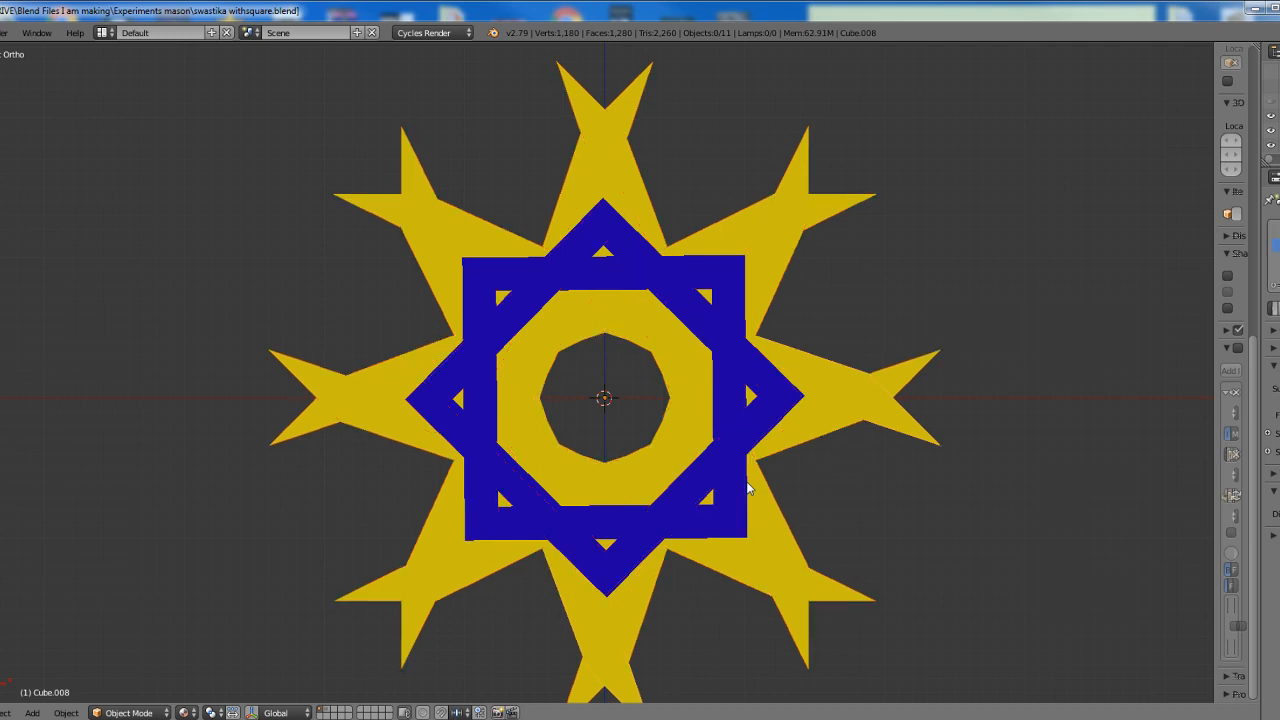
Undo the last rotation of the four duplicated square-and-compass objects and rotate them 45 degrees again
{"action": "key", "text": "ctrl+z"}
{"action": "key", "text": "ctrl+z"}
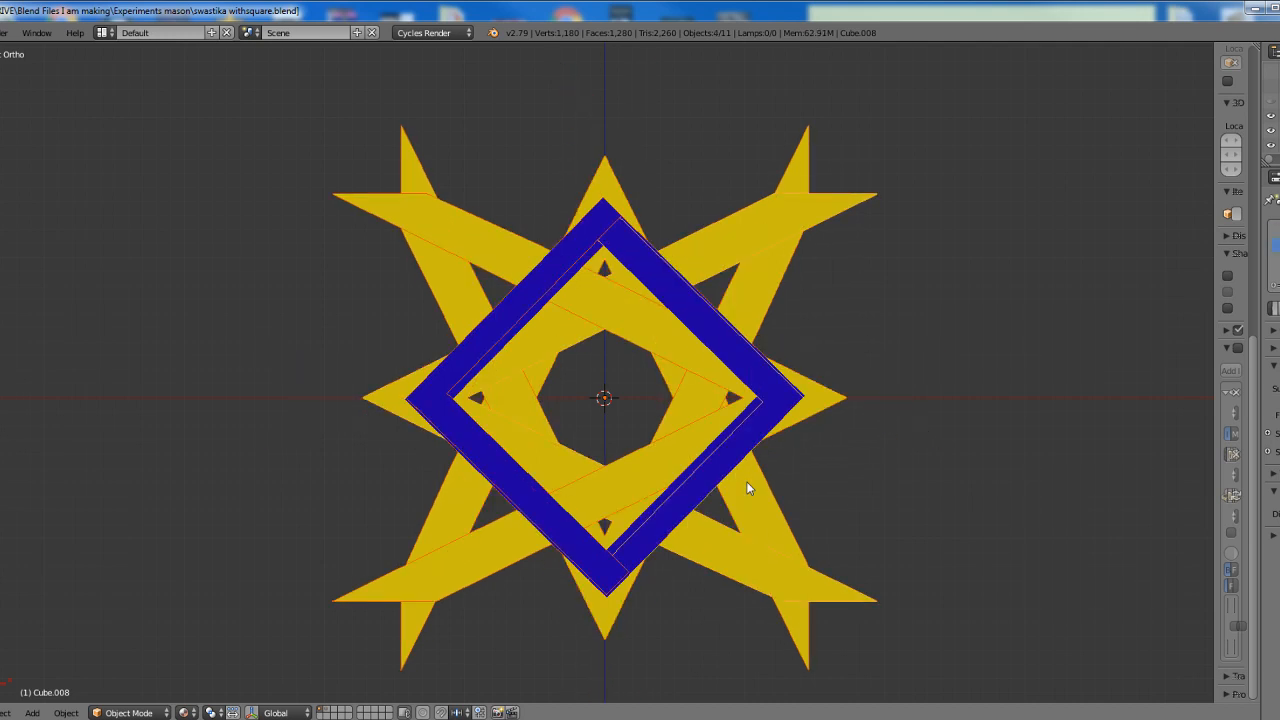
{"action": "type", "text": "r"}
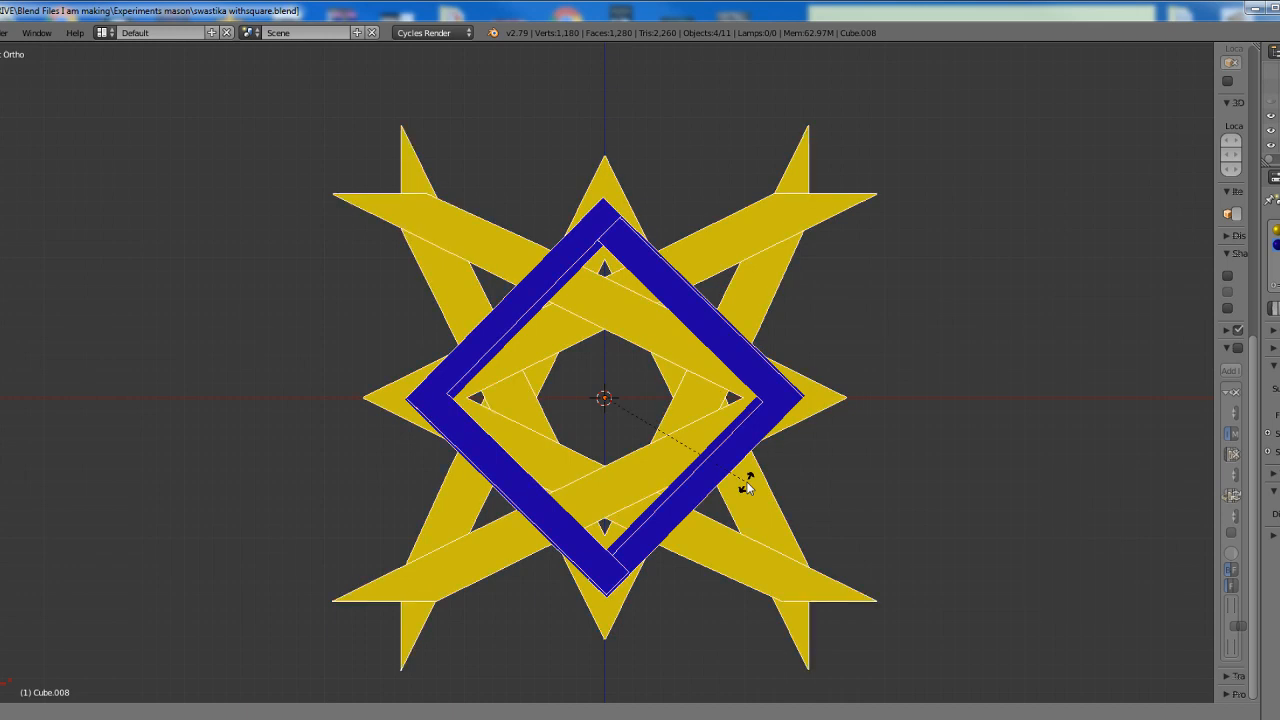
{"action": "type", "text": "45"}
{"action": "key", "text": "Return"}
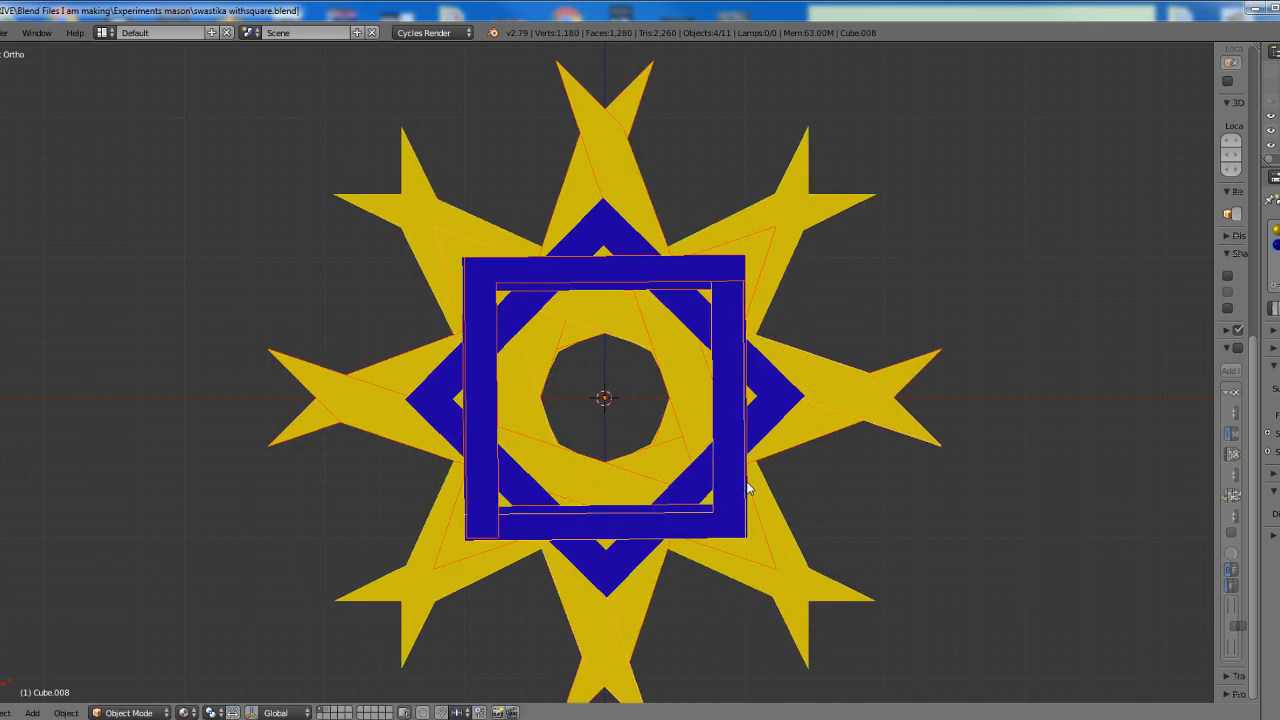
Select all eight square-and-compass objects, duplicate them in place, and rotate the copies 45 degrees and a further 22.5 degrees
{"action": "key", "text": "a"}
{"action": "key", "text": "a"}
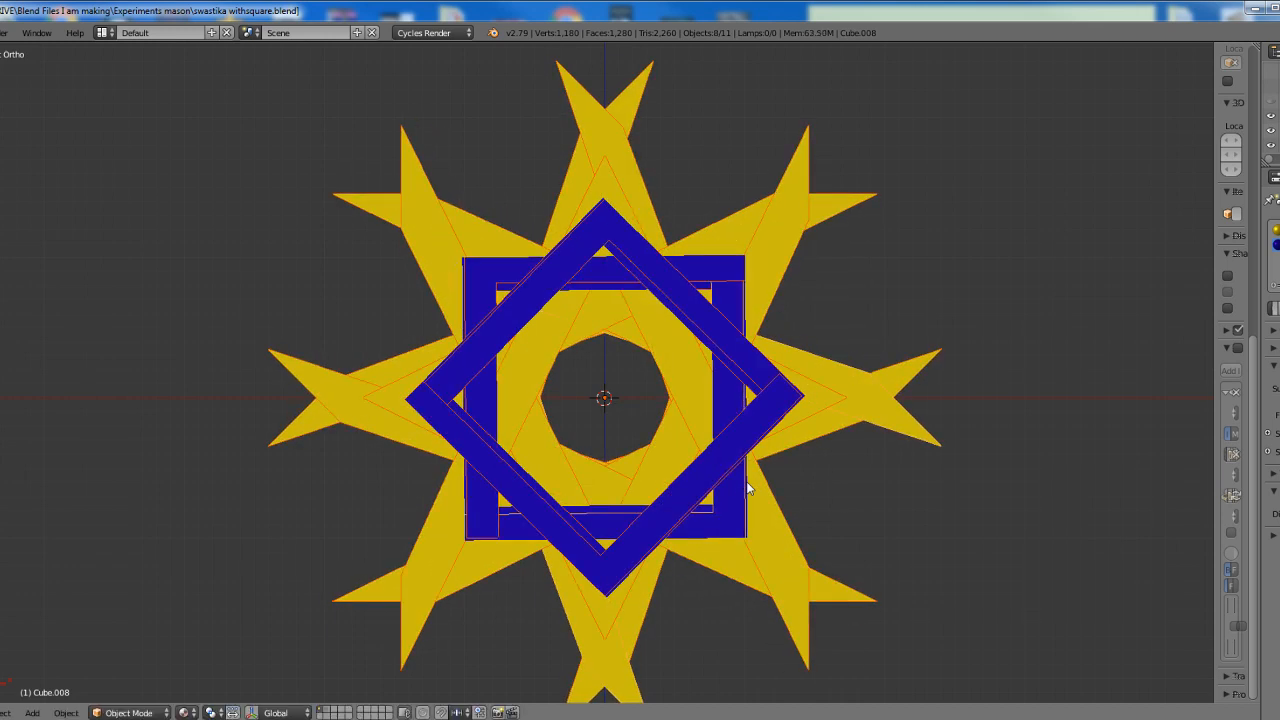
{"action": "key", "text": "shift+d"}
{"action": "type", "text": "r45"}
{"action": "key", "text": "Return"}
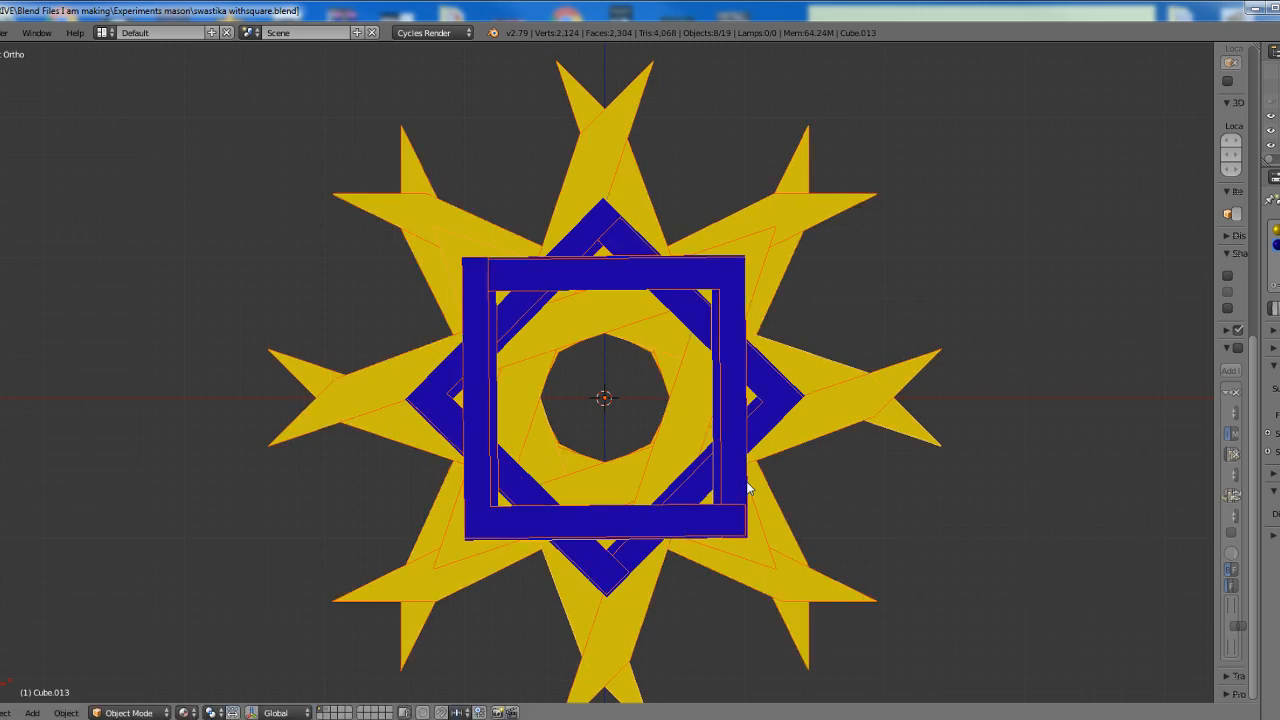
{"action": "type", "text": "r22.5"}
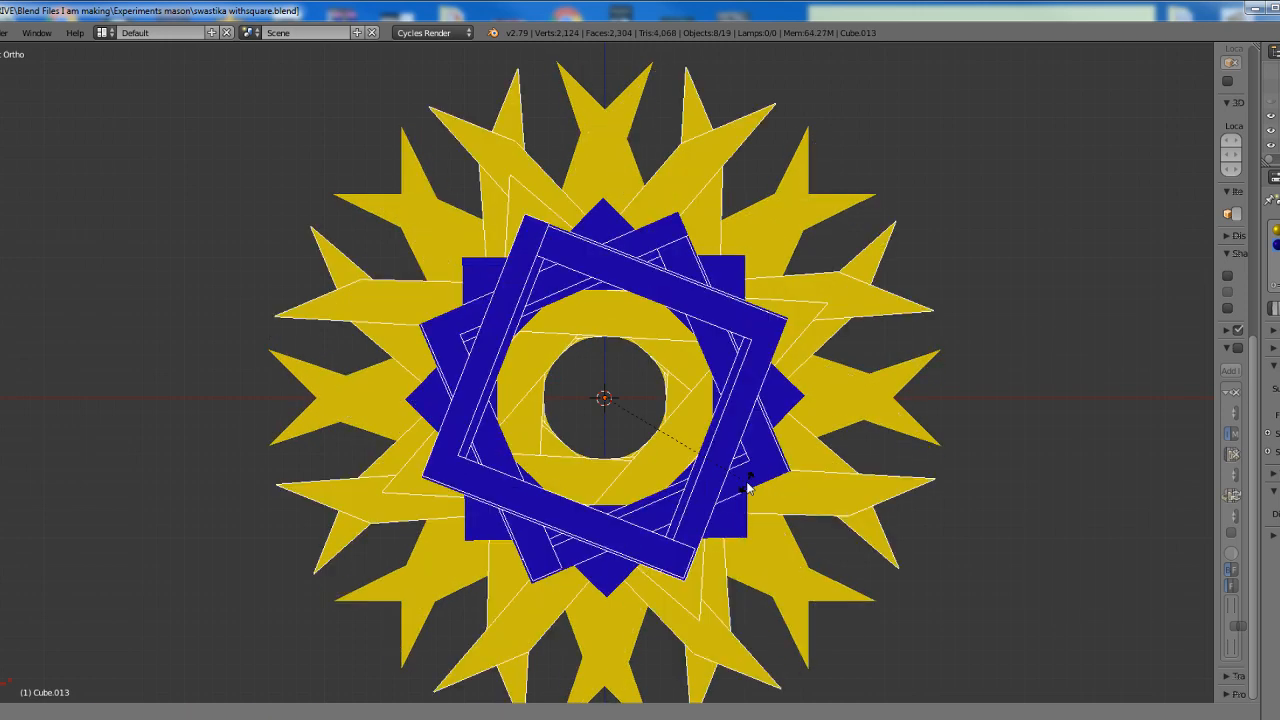
{"action": "type", "text": ".5"}
{"action": "scroll", "coordinate": [748, 488], "scroll_direction": "down", "scroll_amount": 2}
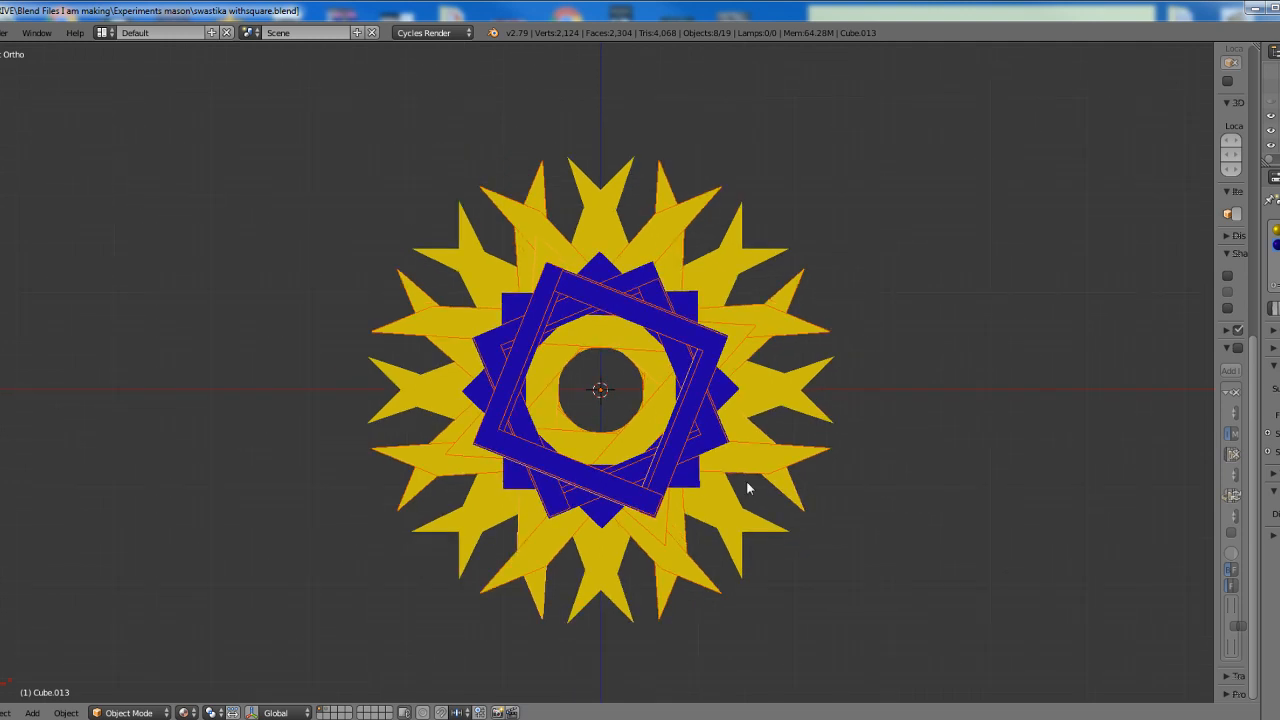
{"action": "scroll", "coordinate": [748, 488], "scroll_direction": "up", "scroll_amount": 1}
{"action": "middle_click_drag", "start_coordinate": [748, 483], "coordinate": [742, 461], "text": "shift"}
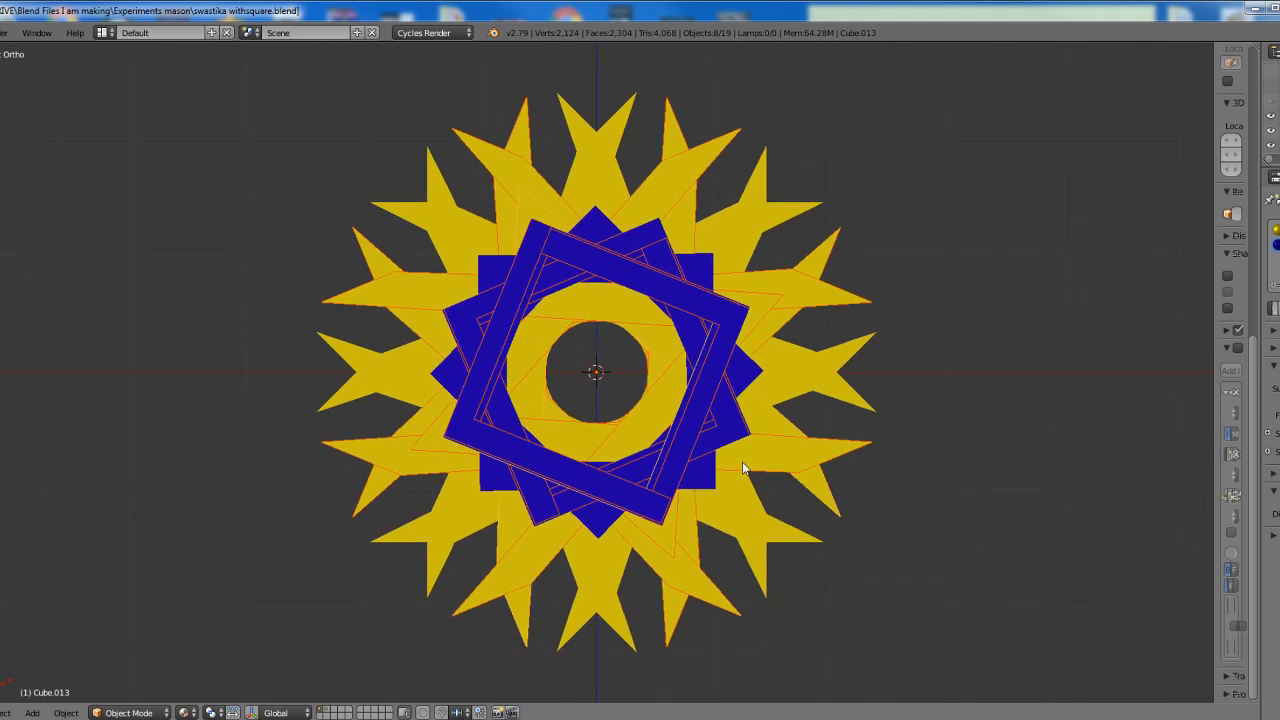
Undo the duplications and rotations of the star pattern until only the upright square-and-compass shape is left
{"action": "key", "text": "Delete"}
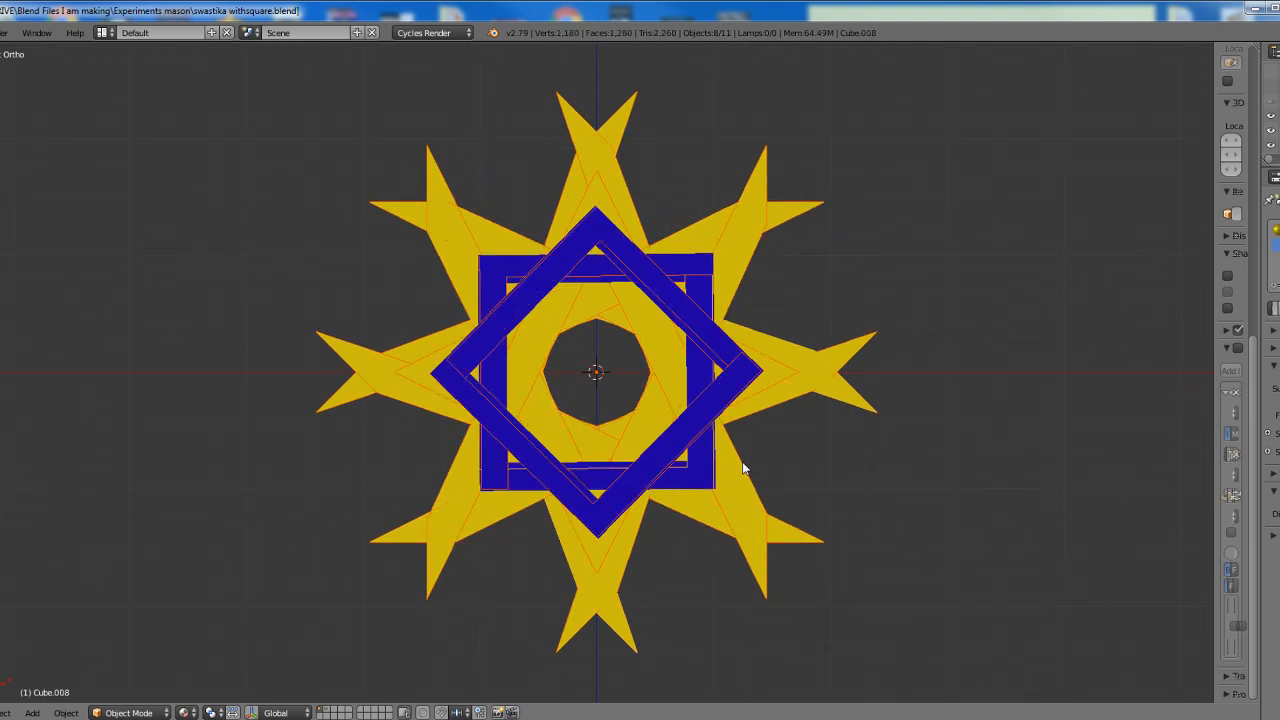
{"action": "key", "text": "ctrl+z"}
{"action": "key", "text": "ctrl+z"}
{"action": "key", "text": "ctrl+z"}
{"action": "key", "text": "ctrl+z"}
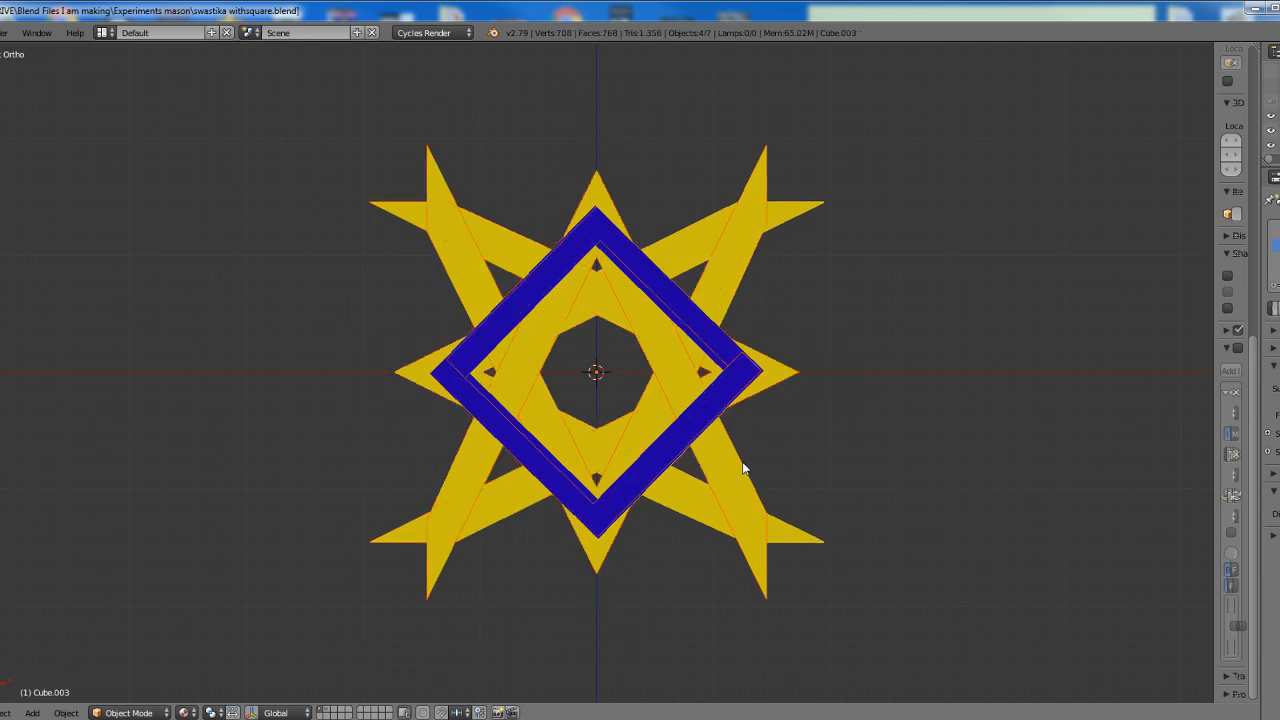
{"action": "key", "text": "ctrl+z"}
{"action": "key", "text": "ctrl+z"}
{"action": "key", "text": "ctrl+z"}
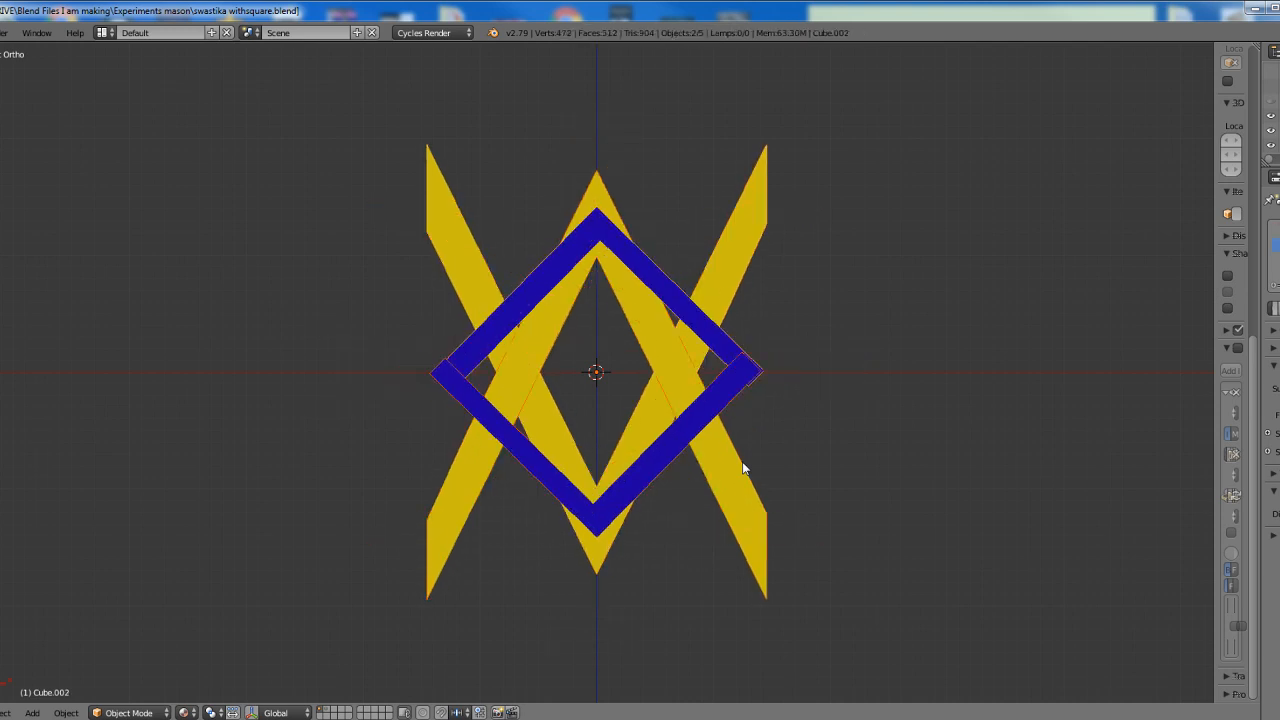
{"action": "key", "text": "ctrl+z"}
{"action": "key", "text": "ctrl+z"}
{"action": "key", "text": "ctrl+z"}
{"action": "key", "text": "ctrl+z"}
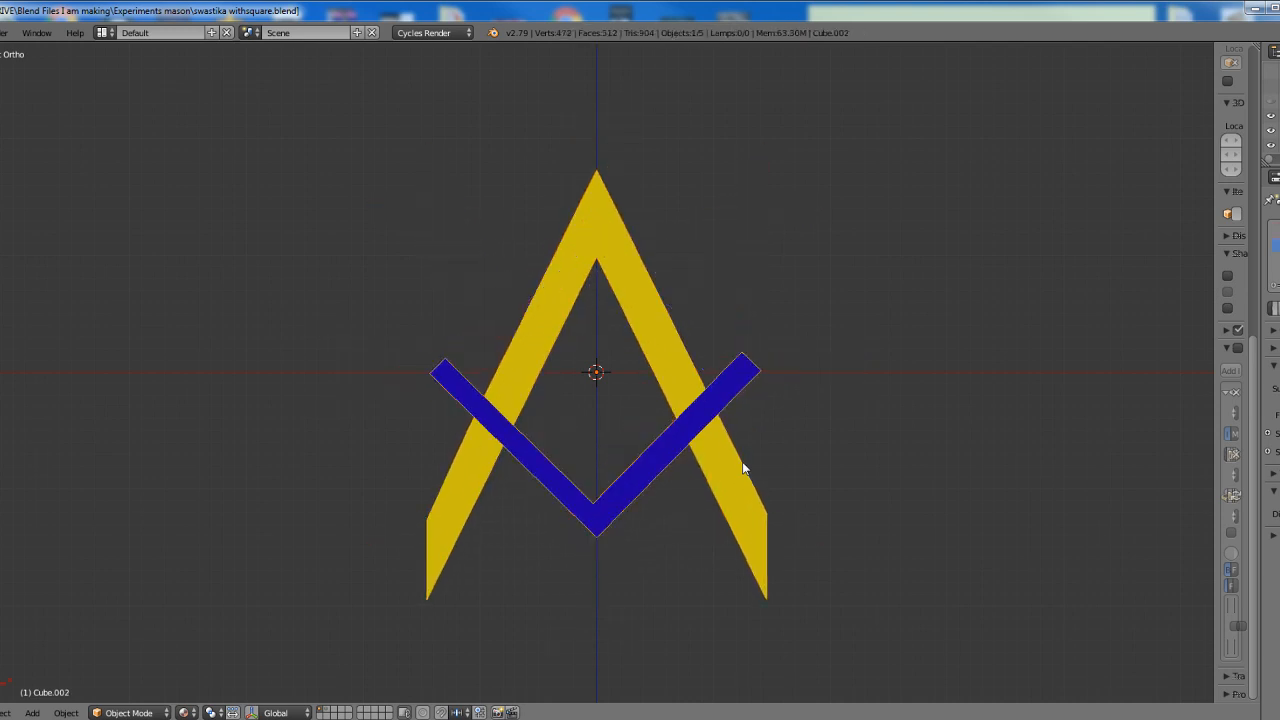
Move the overlapping square-and-compass copy aside from the original and delete it
{"action": "scroll", "coordinate": [748, 471], "scroll_direction": "up", "scroll_amount": 3}
{"action": "middle_click_drag", "start_coordinate": [632, 407], "coordinate": [528, 351], "text": "shift"}
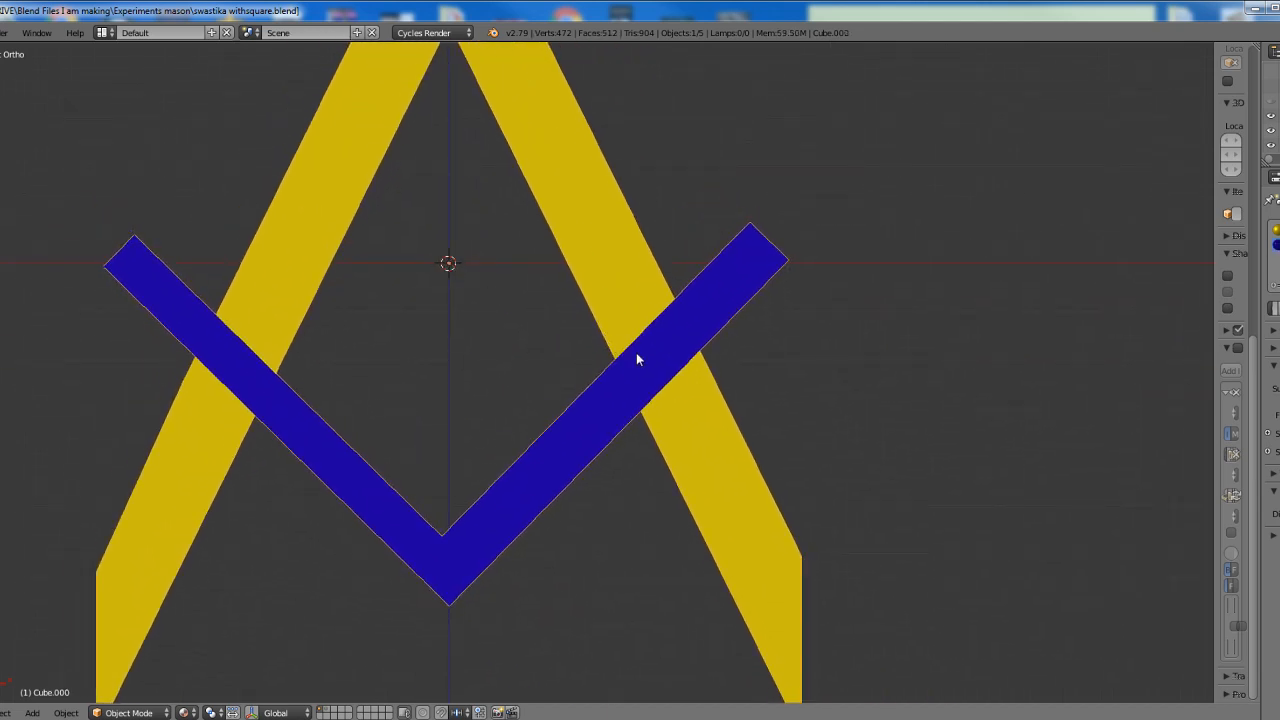
{"action": "key", "text": "shift+d"}
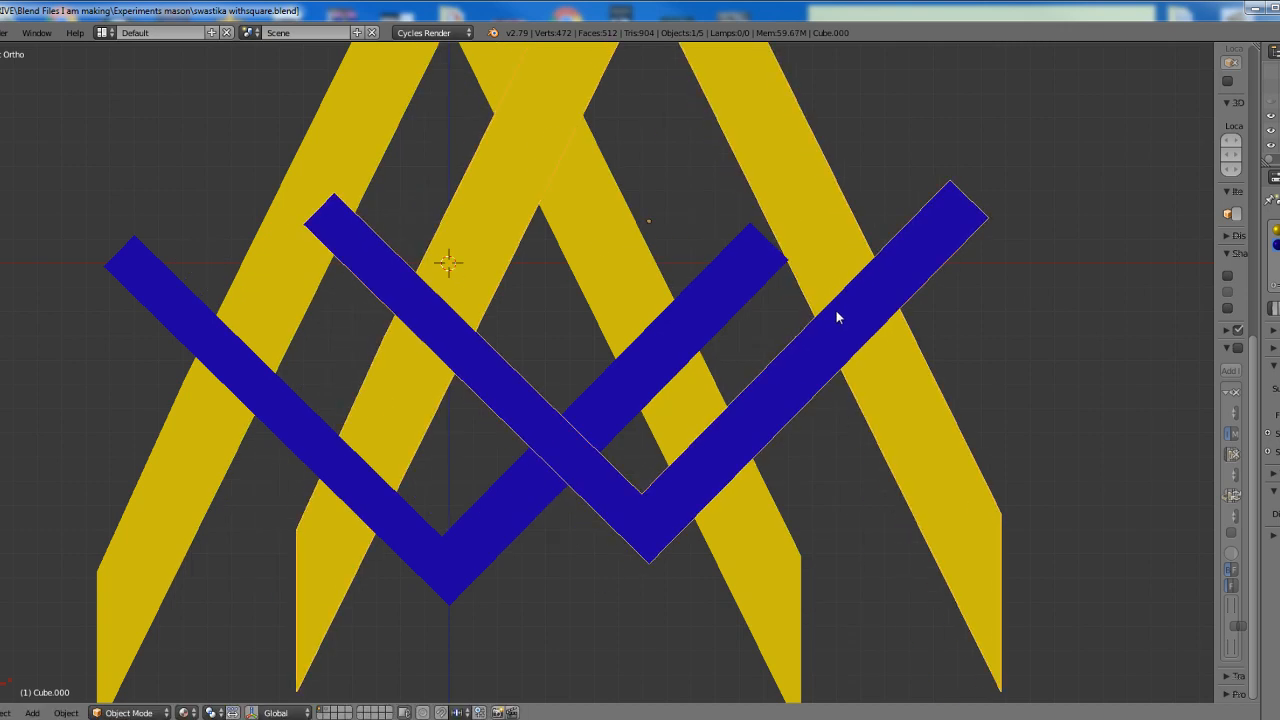
{"action": "left_click", "coordinate": [838, 316]}
{"action": "key", "text": "x"}
{"action": "left_click", "coordinate": [836, 312]}
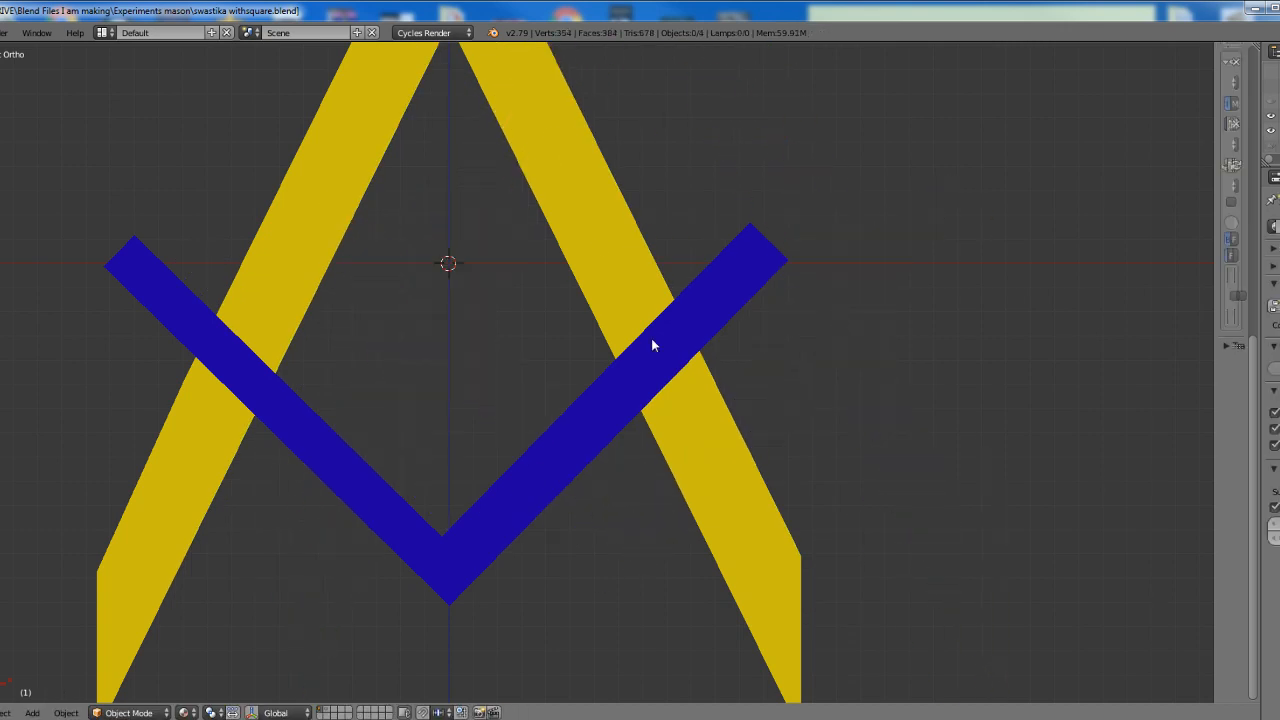
Select the remaining square-and-compass object, move it aside and undo the move
{"action": "right_click", "coordinate": [513, 512]}
{"action": "key", "text": "g"}
{"action": "left_click", "coordinate": [722, 469]}
{"action": "key", "text": "ctrl+z"}
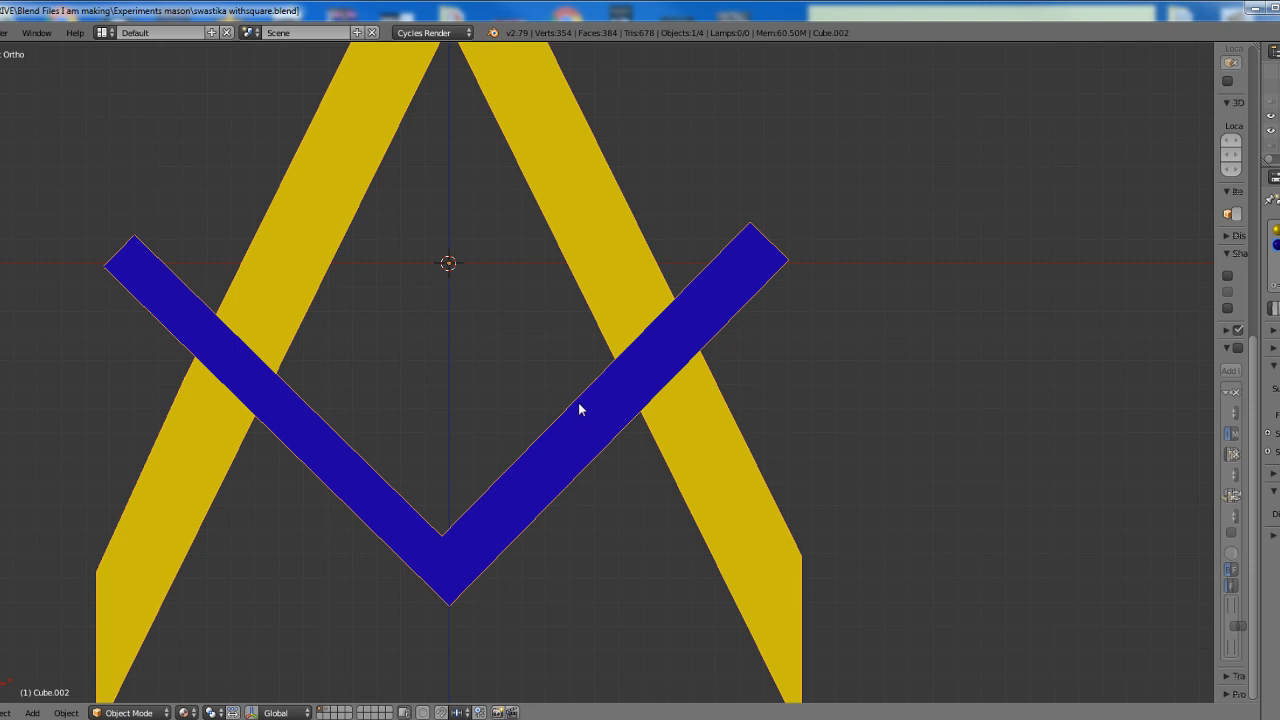
Place the 3D cursor exactly on the upper tip of the yellow compass
{"action": "middle_click_drag", "start_coordinate": [580, 409], "coordinate": [641, 665], "text": "shift"}
{"action": "scroll", "coordinate": [540, 305], "scroll_direction": "up", "scroll_amount": 4}
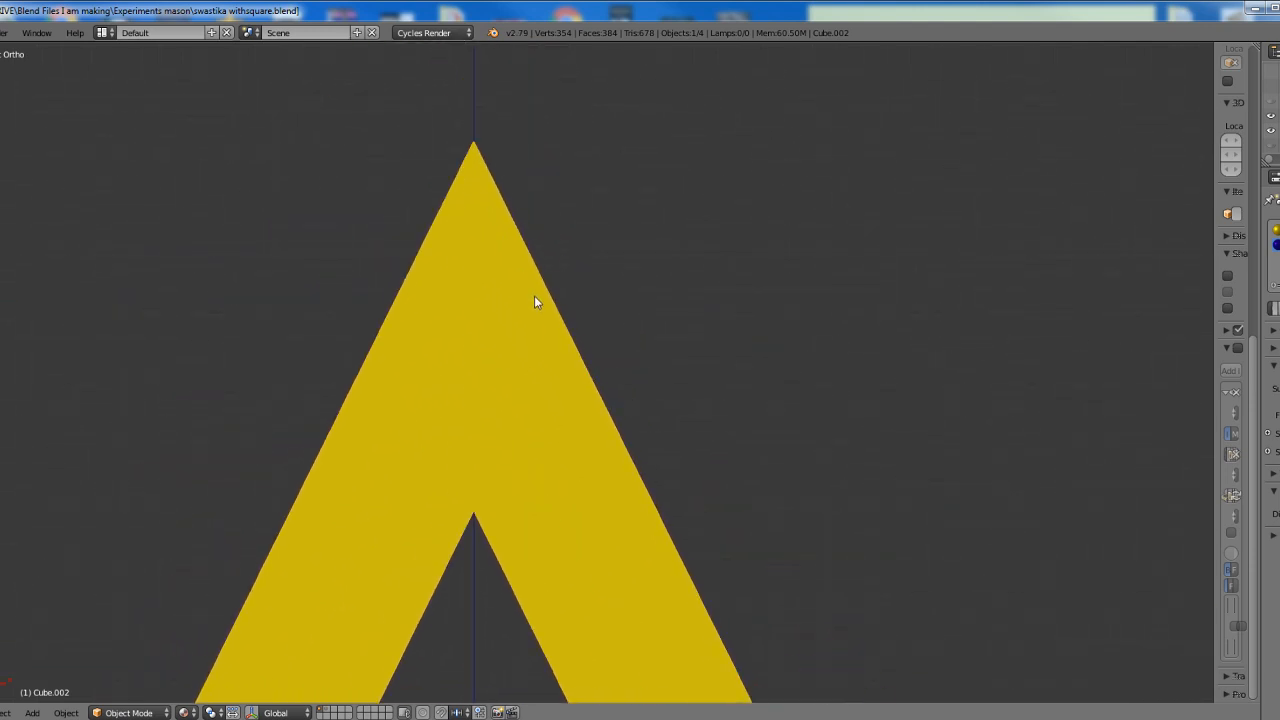
{"action": "middle_click_drag", "start_coordinate": [548, 247], "coordinate": [669, 377], "text": "shift"}
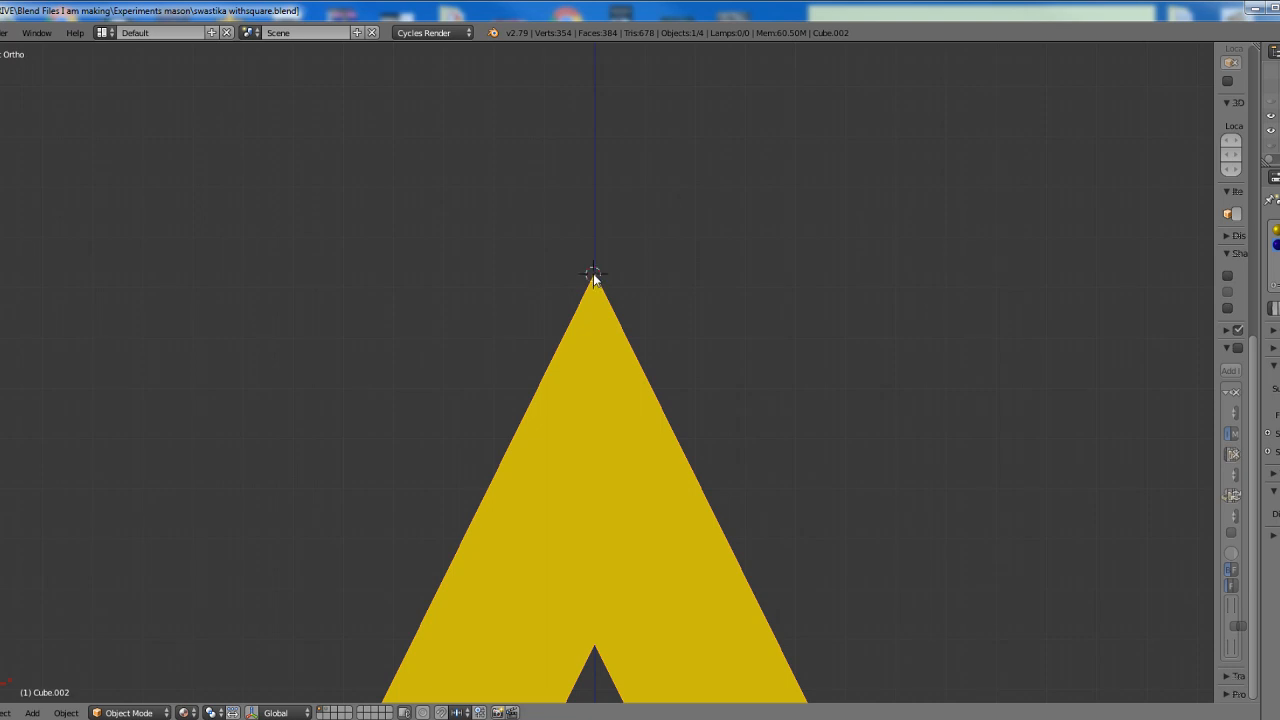
{"action": "scroll", "coordinate": [620, 297], "scroll_direction": "down", "scroll_amount": 3}
{"action": "scroll", "coordinate": [620, 297], "scroll_direction": "up", "scroll_amount": 4}
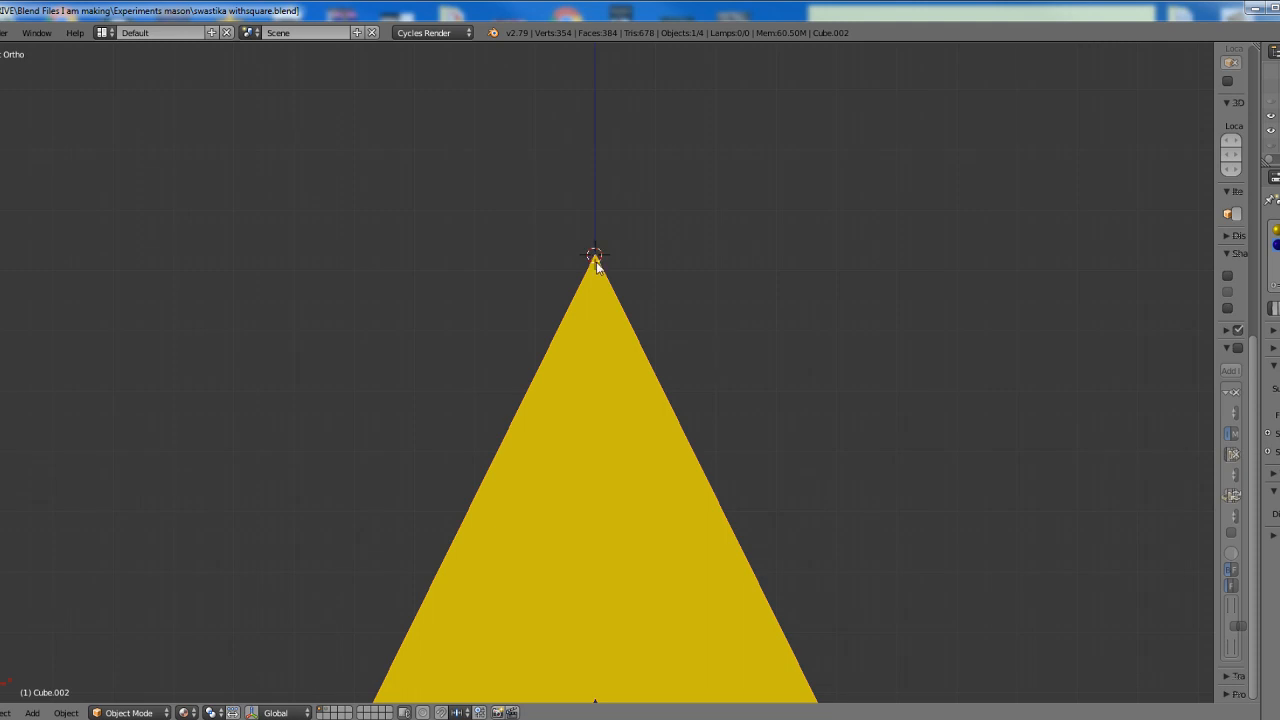
Set the square-and-compass object's origin to the 3D cursor at the compass tip
{"action": "scroll", "coordinate": [597, 270], "scroll_direction": "down", "scroll_amount": 4}
{"action": "middle_click_drag", "start_coordinate": [633, 396], "coordinate": [631, 200], "text": "shift"}
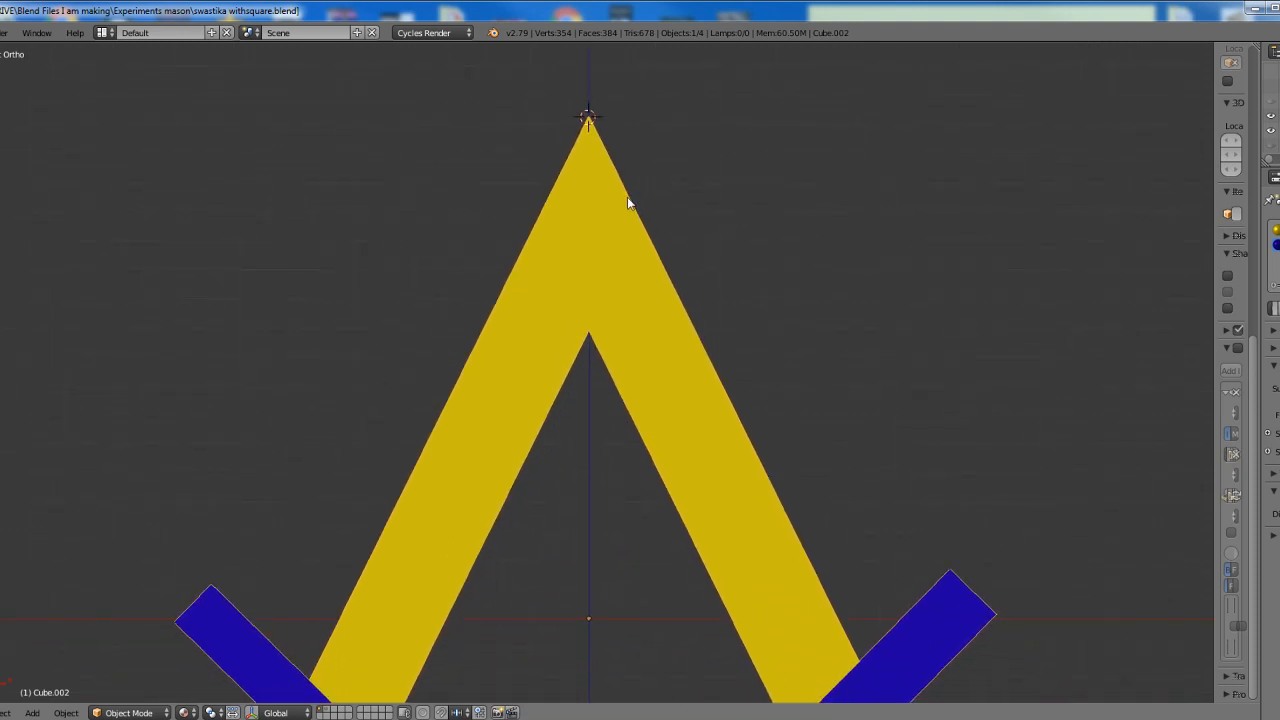
{"action": "scroll", "coordinate": [634, 254], "scroll_direction": "down", "scroll_amount": 4}
{"action": "left_click", "coordinate": [67, 712]}
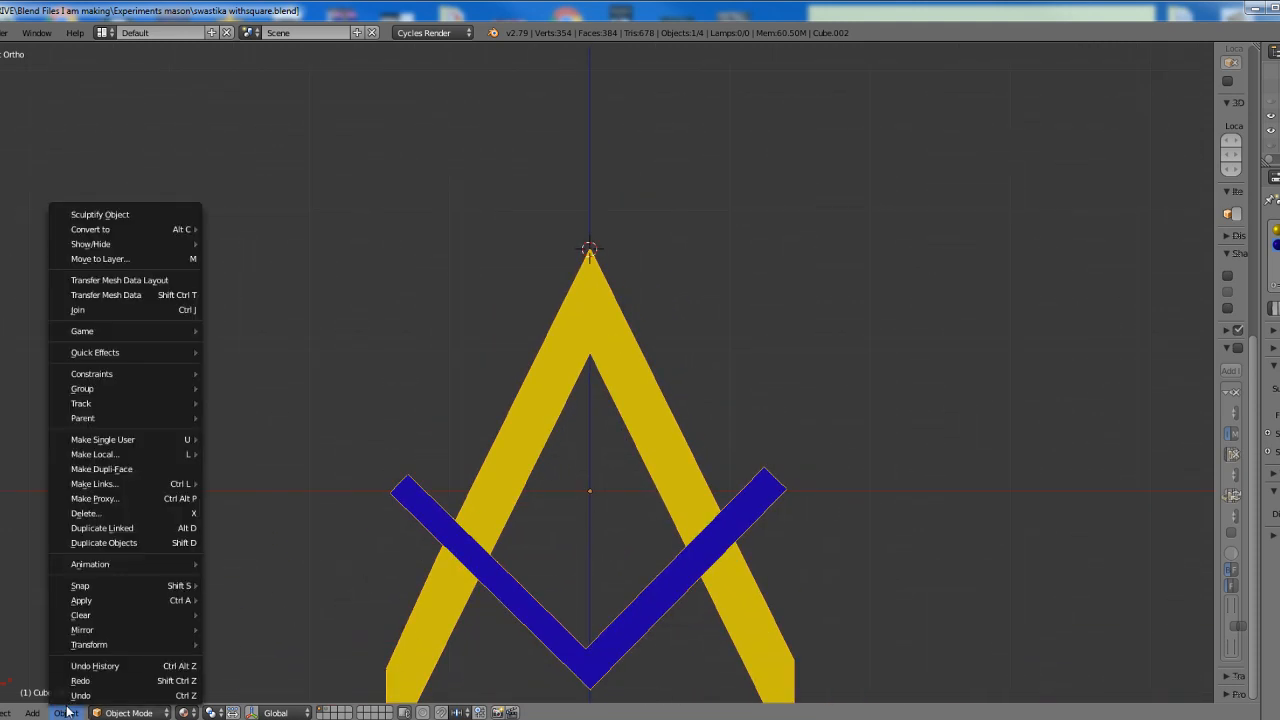
{"action": "mouse_move", "coordinate": [93, 600]}
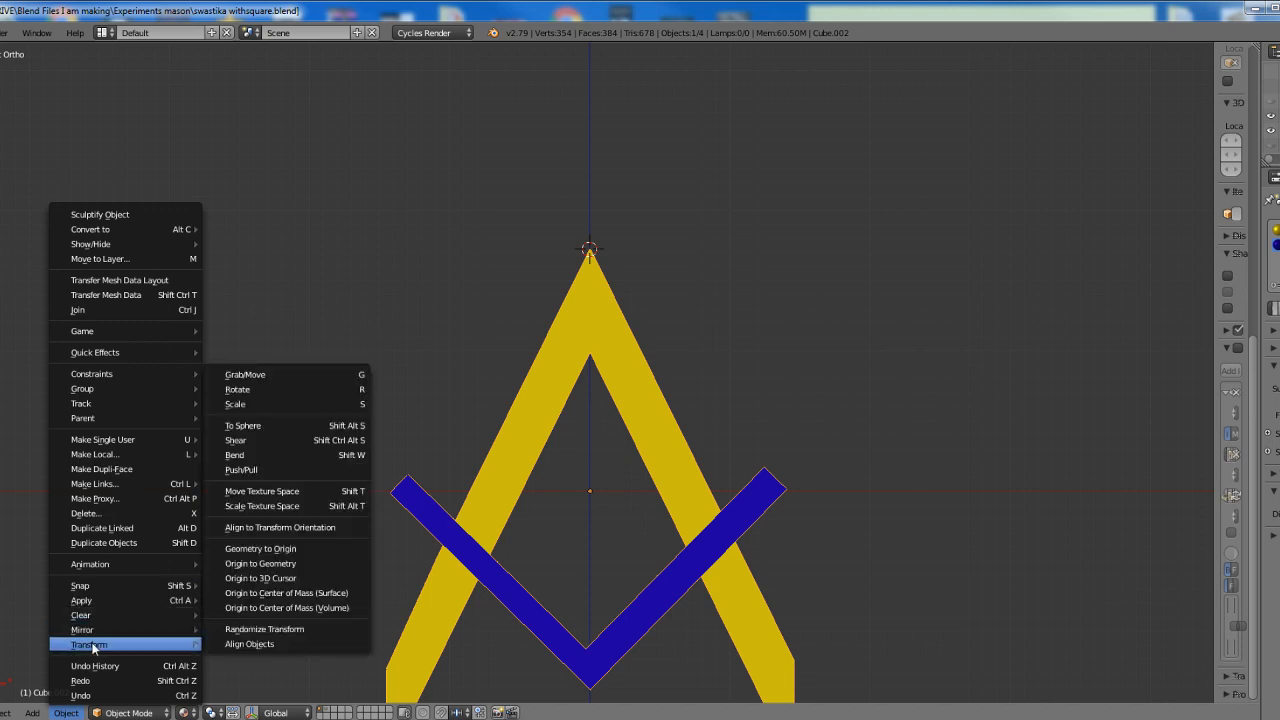
{"action": "mouse_move", "coordinate": [86, 646]}
{"action": "left_click", "coordinate": [257, 574]}
Duplicate the square-and-compass object in place and rotate the copy 180 degrees about the compass tip
{"action": "middle_click_drag", "start_coordinate": [620, 412], "coordinate": [612, 303], "text": "ctrl"}
{"action": "key", "text": "shift+d"}
{"action": "left_click", "coordinate": [612, 303]}
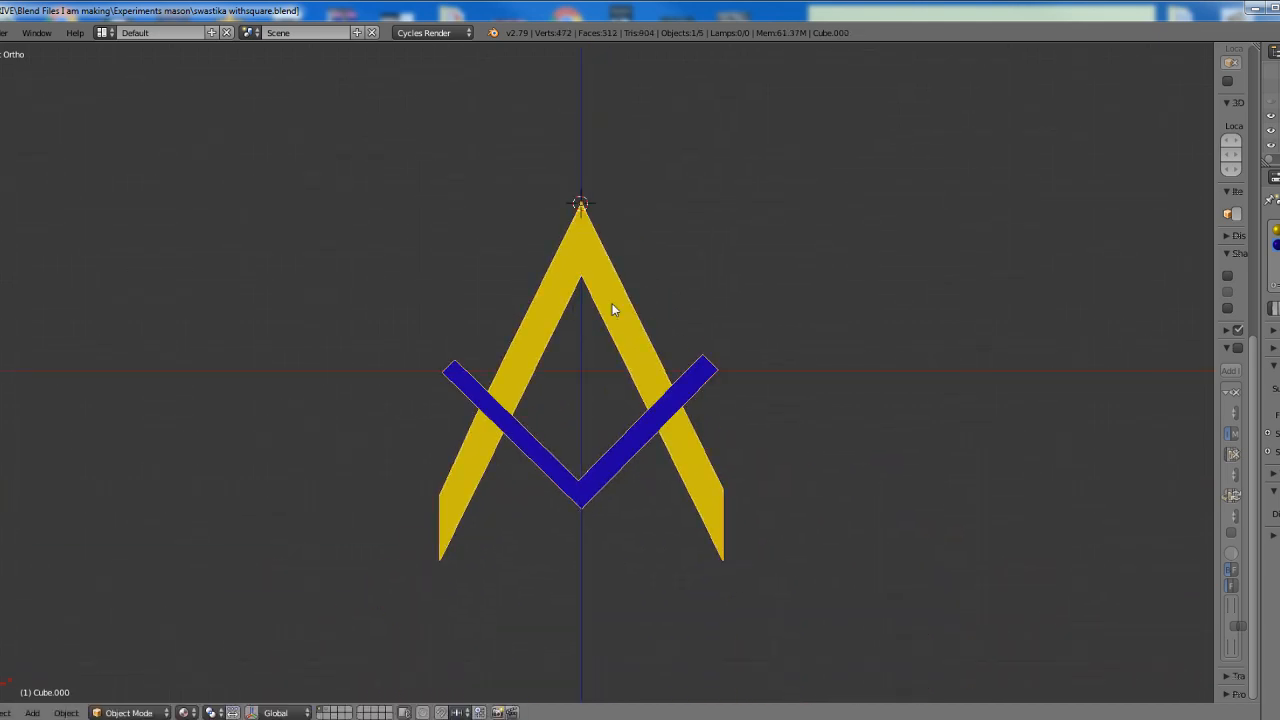
{"action": "key", "text": "r"}
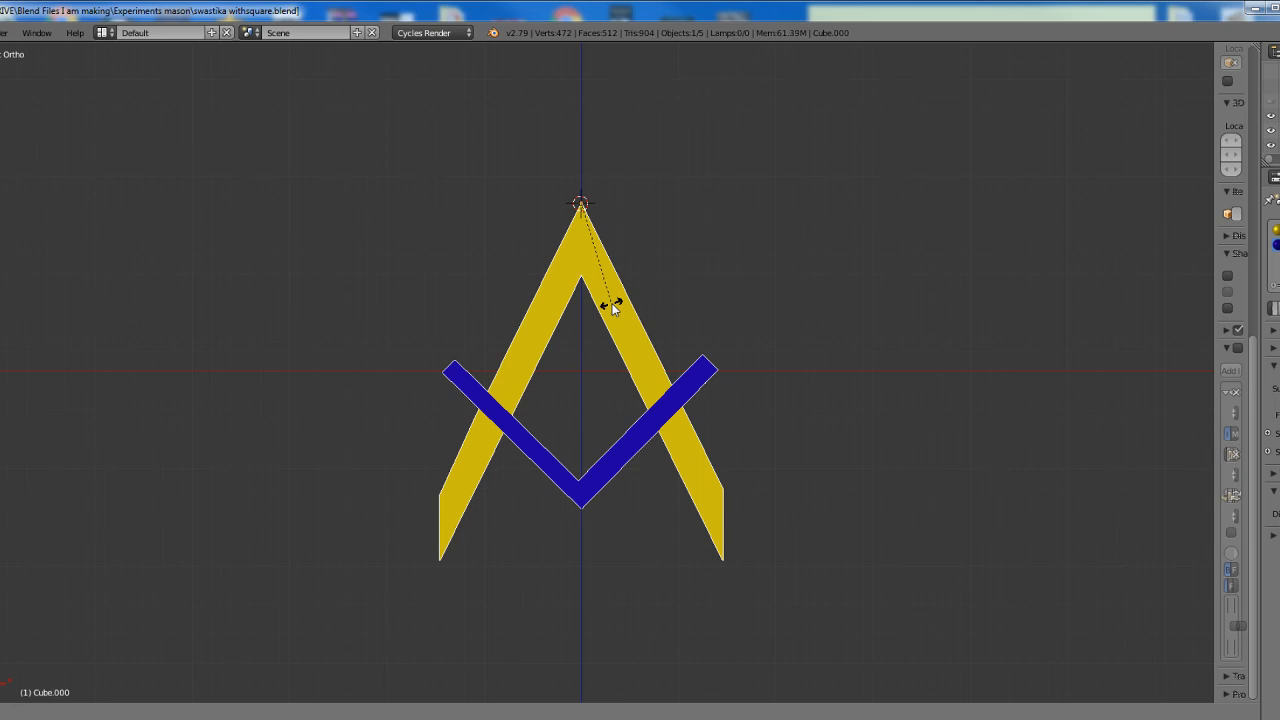
{"action": "type", "text": "180"}
{"action": "key", "text": "Return"}
{"action": "scroll", "coordinate": [738, 188], "scroll_direction": "down", "scroll_amount": 3}
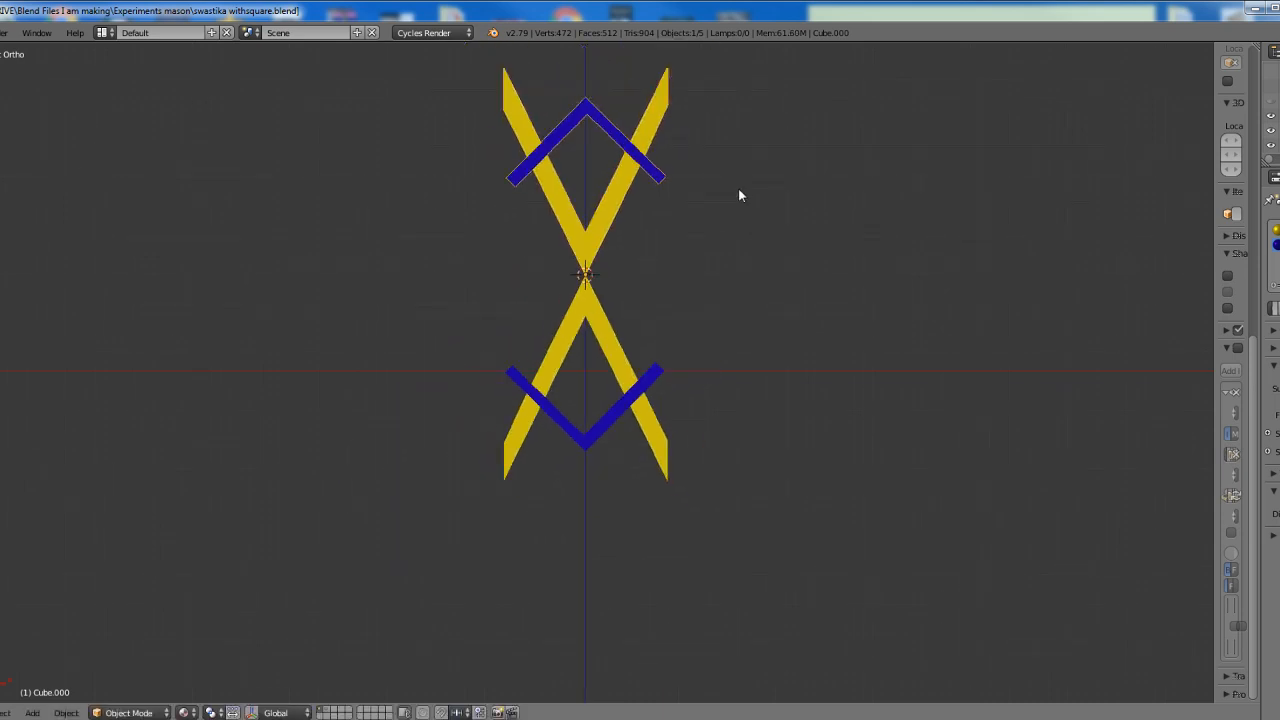
Select both tip-to-tip square-and-compass objects, duplicate them in place and rotate the copies 90 degrees
{"action": "middle_click_drag", "start_coordinate": [707, 265], "coordinate": [698, 295], "text": "shift"}
{"action": "key", "text": "a"}
{"action": "key", "text": "a"}
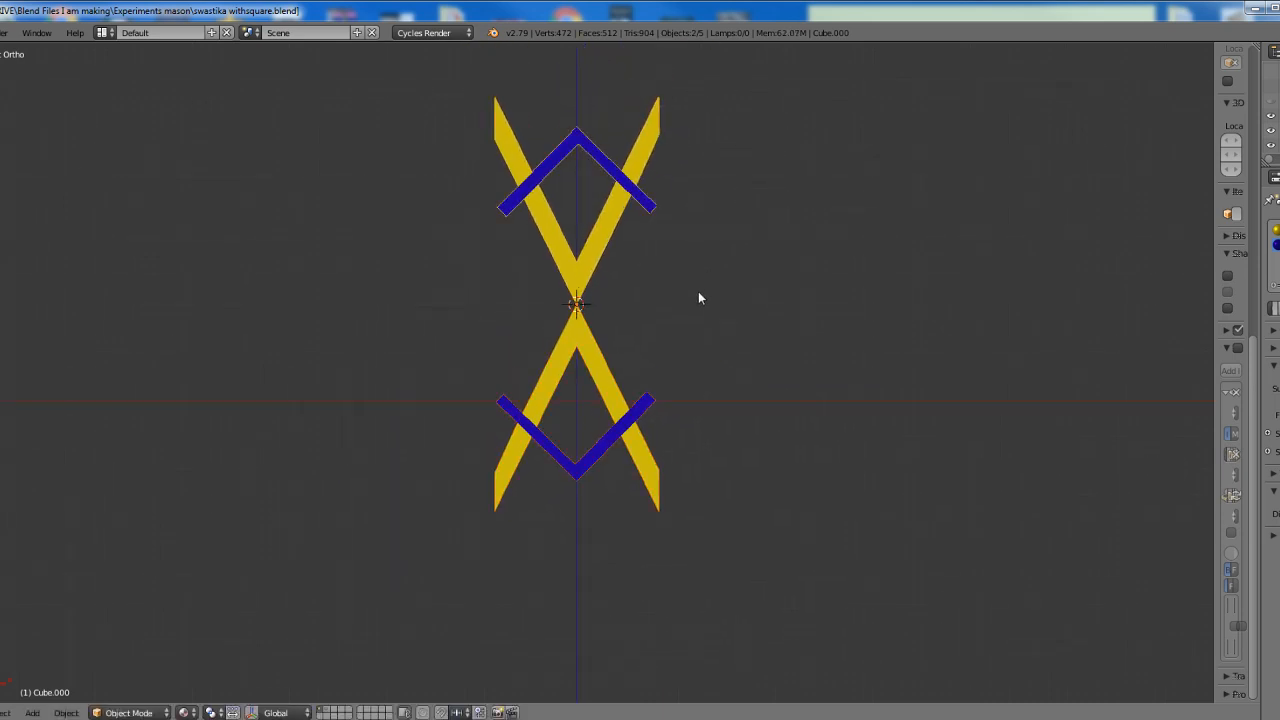
{"action": "key", "text": "a"}
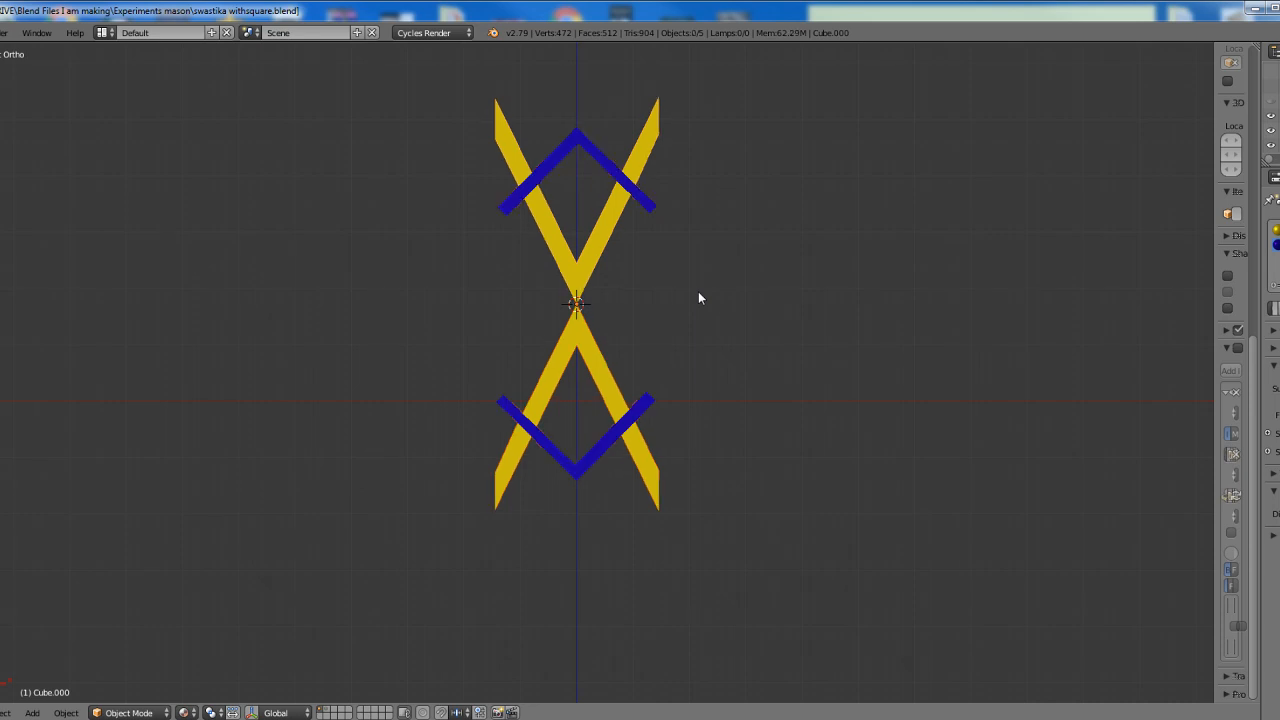
{"action": "right_click", "coordinate": [591, 374]}
{"action": "right_click", "coordinate": [587, 268], "text": "shift"}
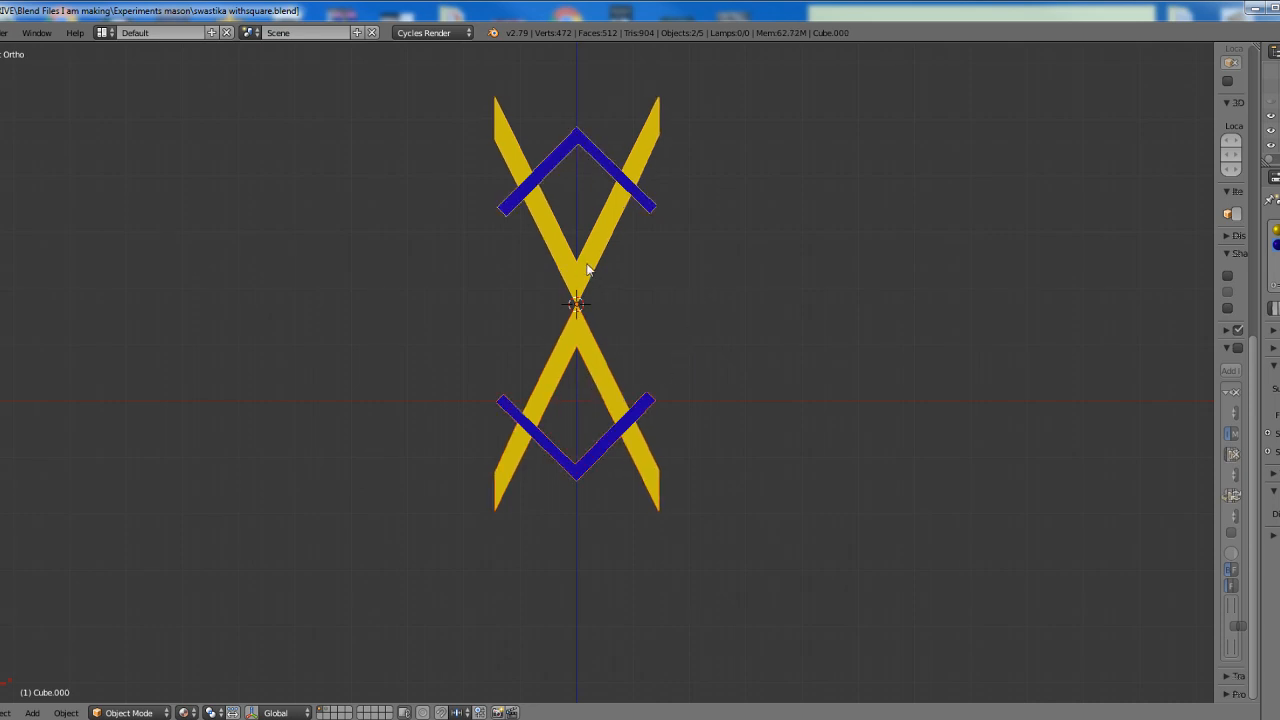
{"action": "key", "text": "shift+d"}
{"action": "type", "text": "90"}
{"action": "key", "text": "Return"}
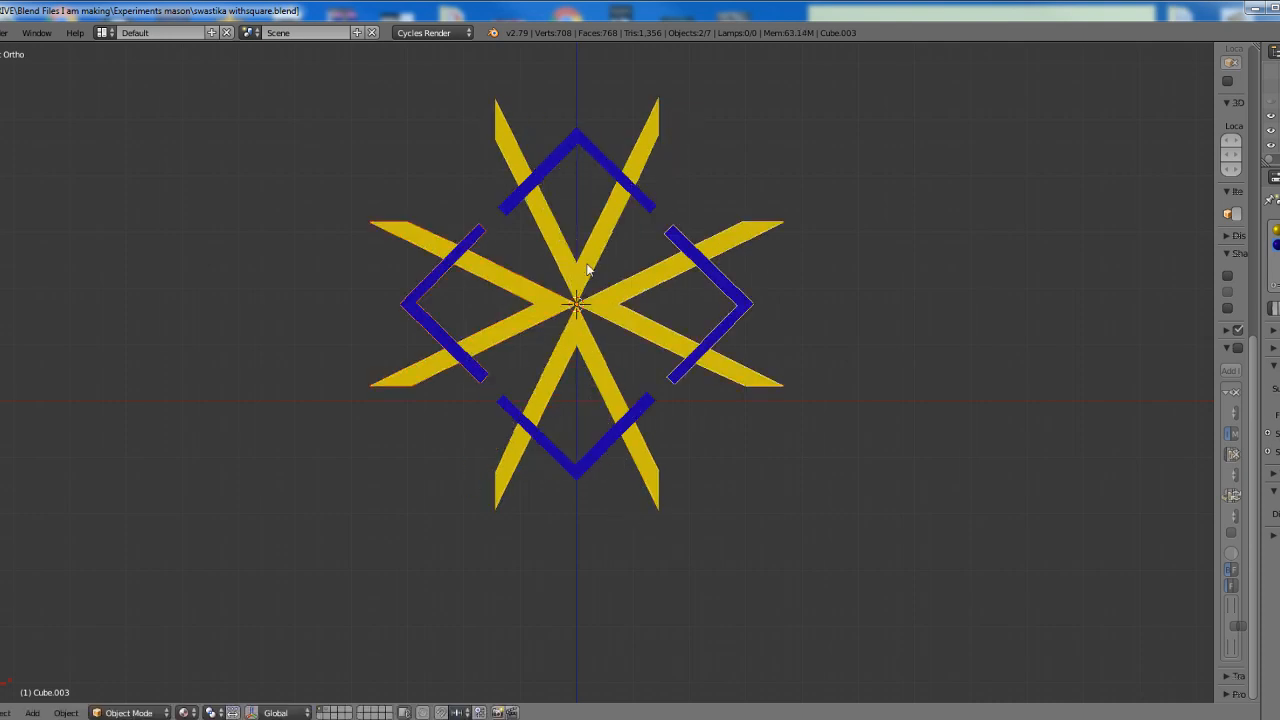
Select the four square-and-compass objects meeting at the compass tips, duplicate them in place and rotate the copies 45 degrees
{"action": "key", "text": "a"}
{"action": "key", "text": "a"}
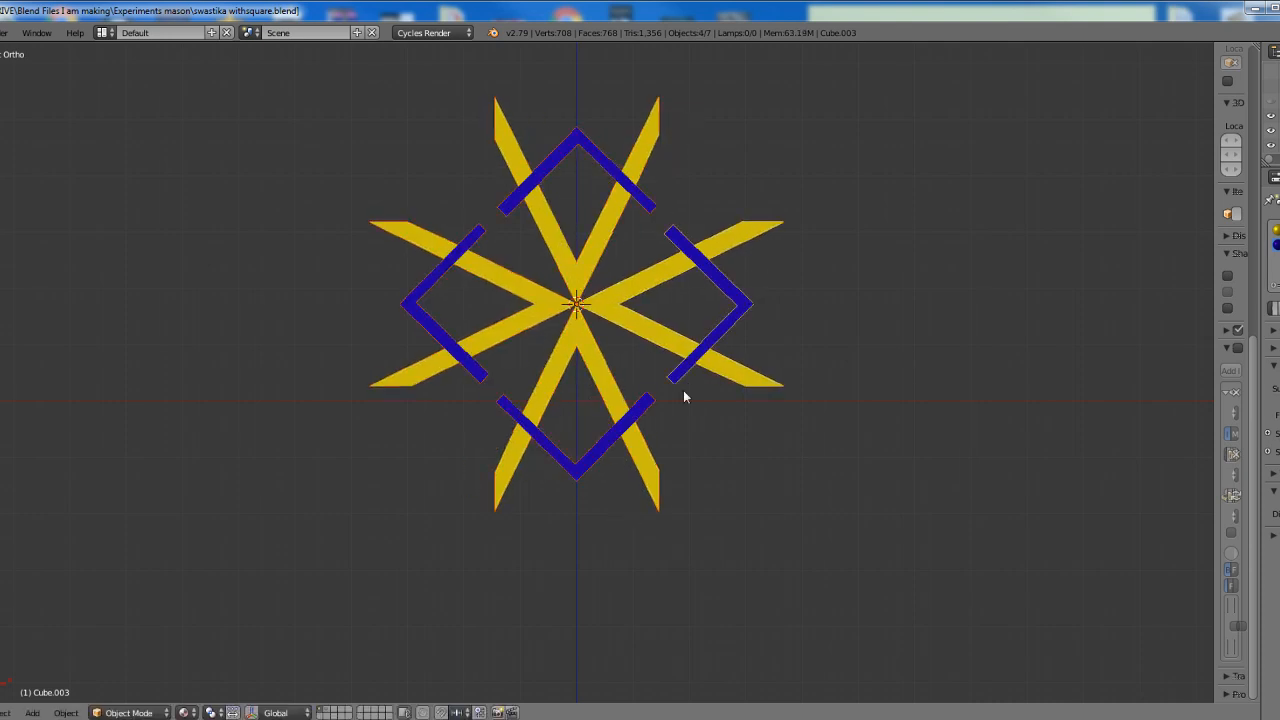
{"action": "key", "text": "shift+d"}
{"action": "key", "text": "Escape"}
{"action": "type", "text": "r"}
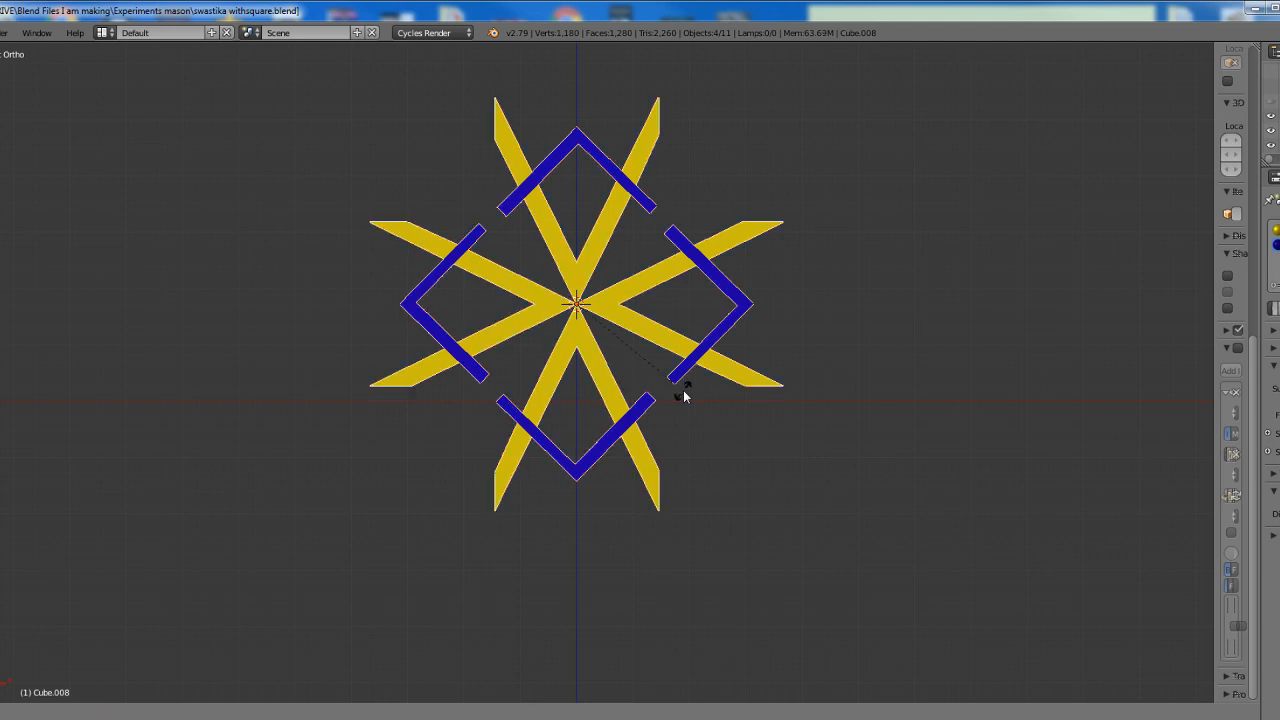
{"action": "type", "text": "45"}
{"action": "key", "text": "Return"}
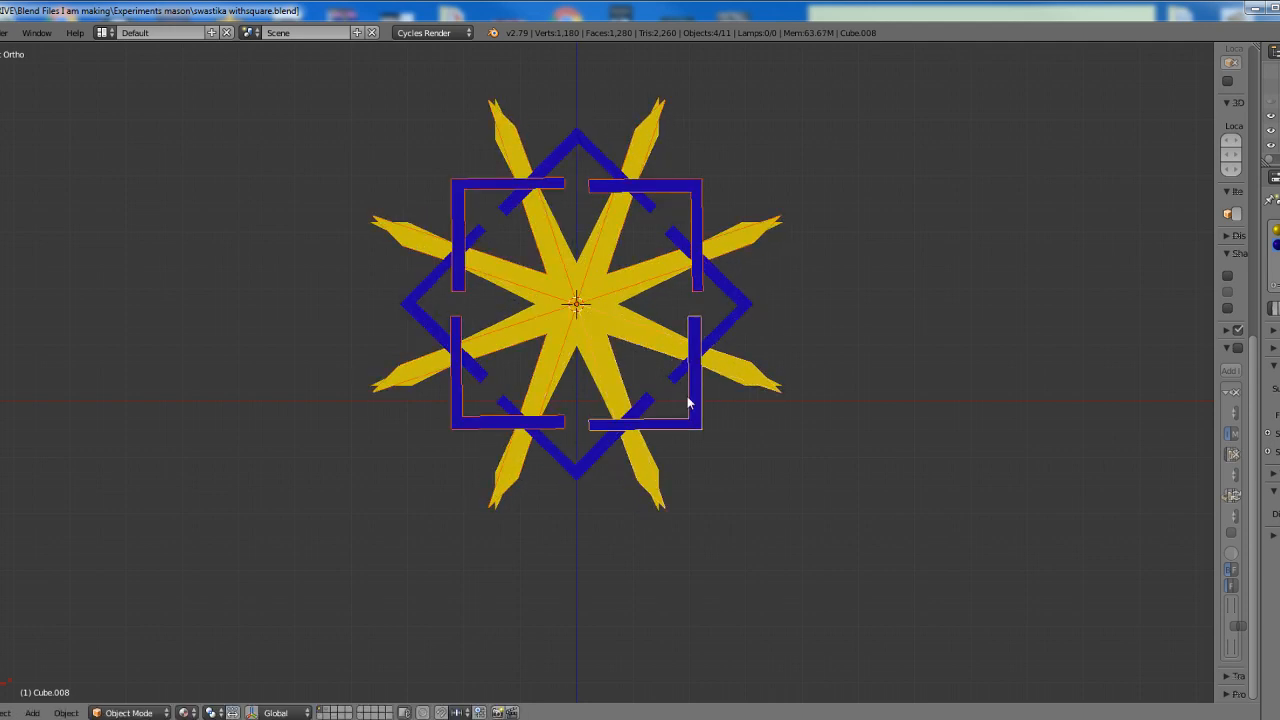
Select all eight square-and-compass objects, duplicate them in place and rotate the copies 22.5 degrees about the compass tip
{"action": "scroll", "coordinate": [697, 408], "scroll_direction": "up", "scroll_amount": 1}
{"action": "scroll", "coordinate": [700, 412], "scroll_direction": "up", "scroll_amount": 1}
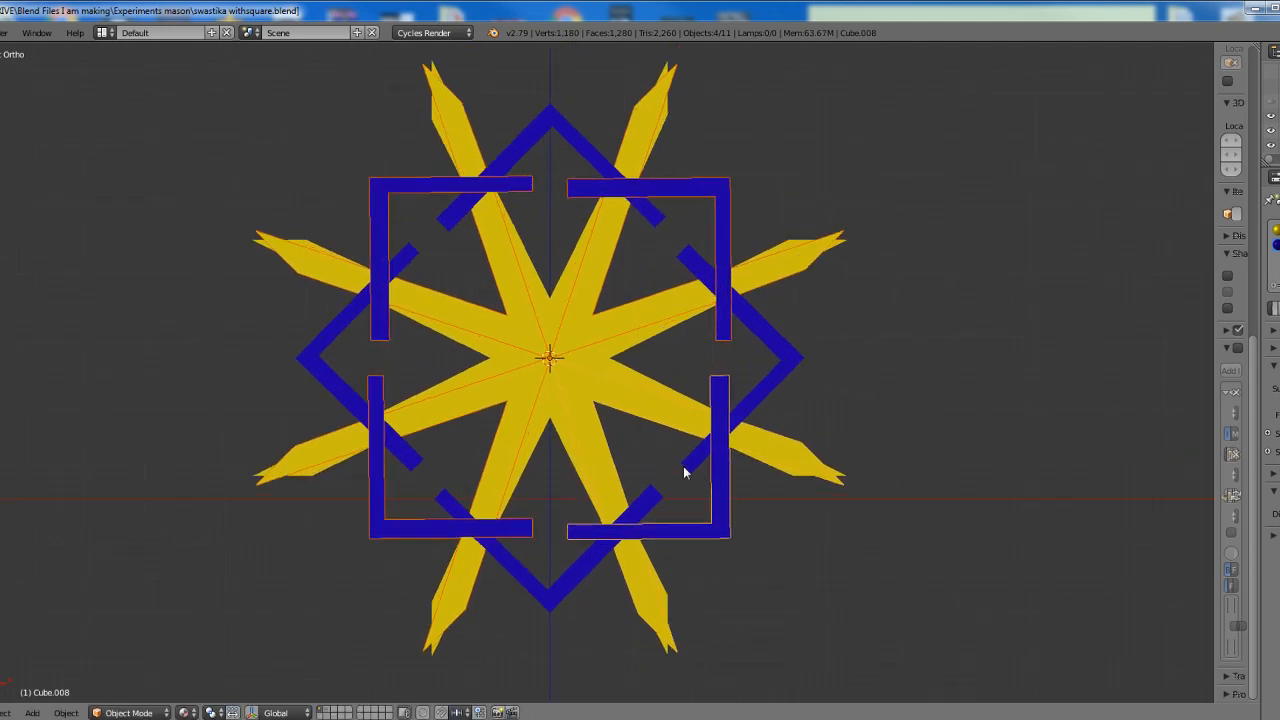
{"action": "key", "text": "a"}
{"action": "key", "text": "a"}
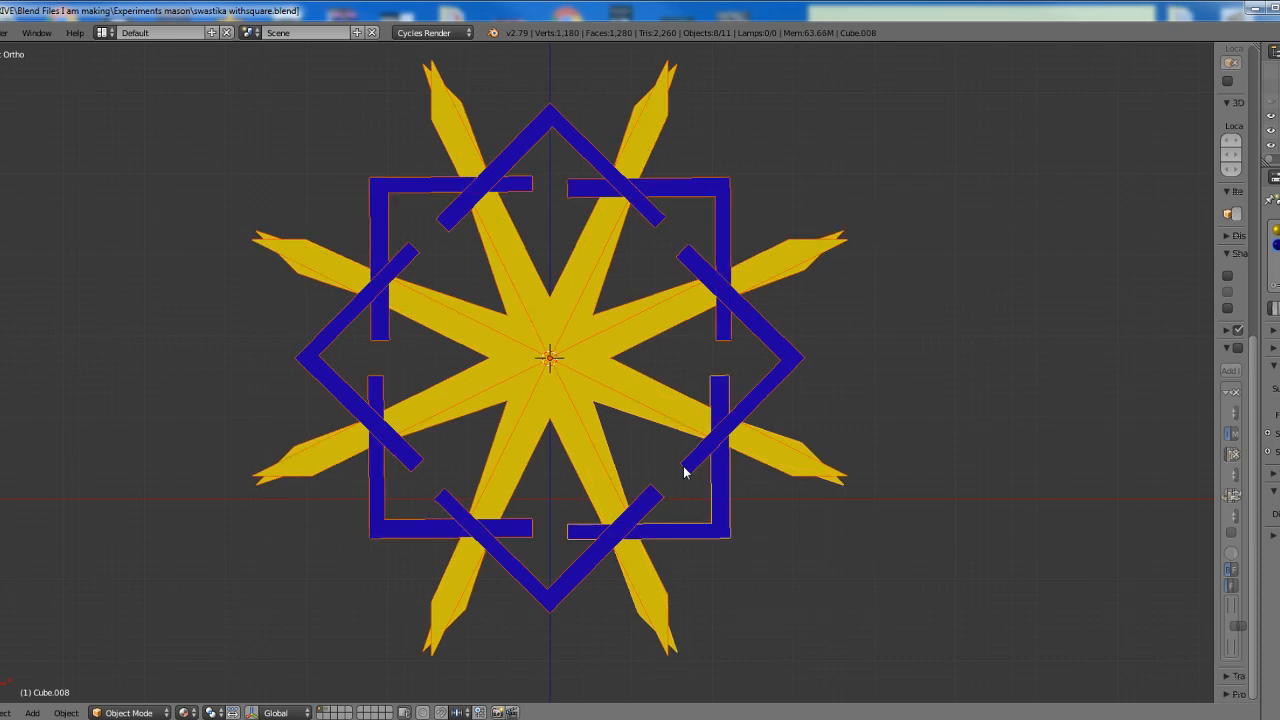
{"action": "key", "text": "shift+d"}
{"action": "key", "text": "Return"}
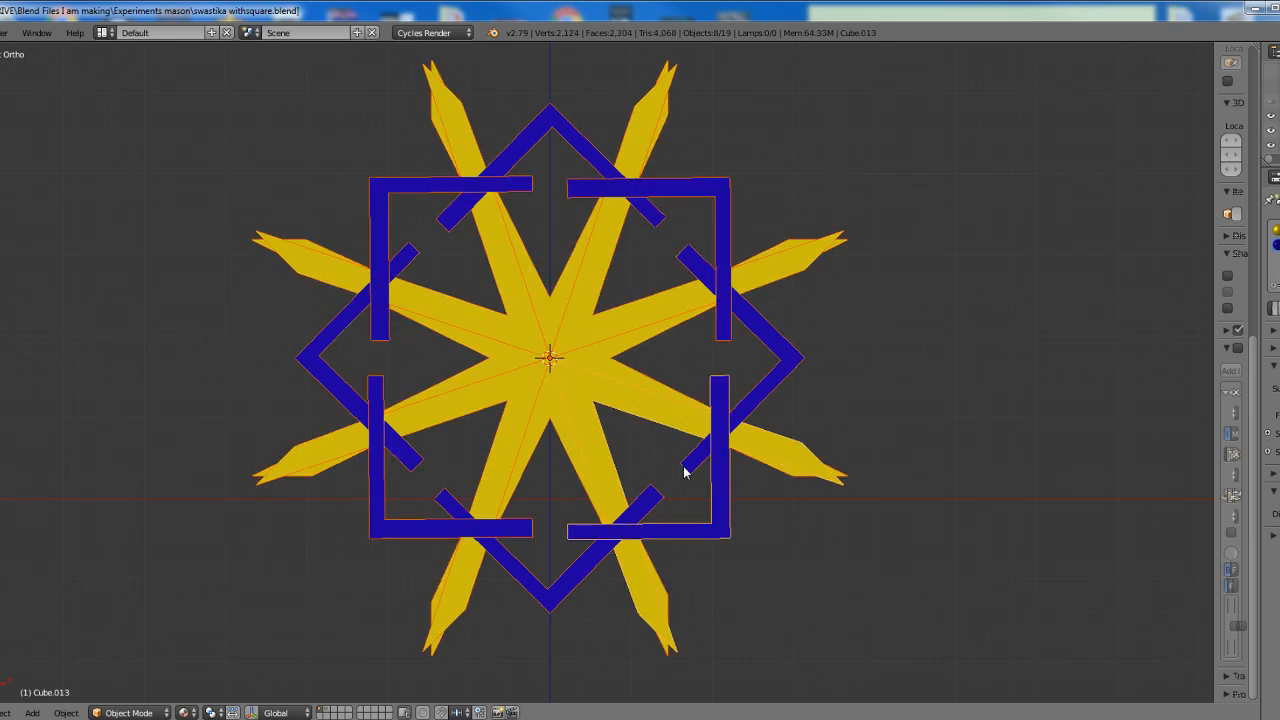
{"action": "type", "text": "r22.5"}
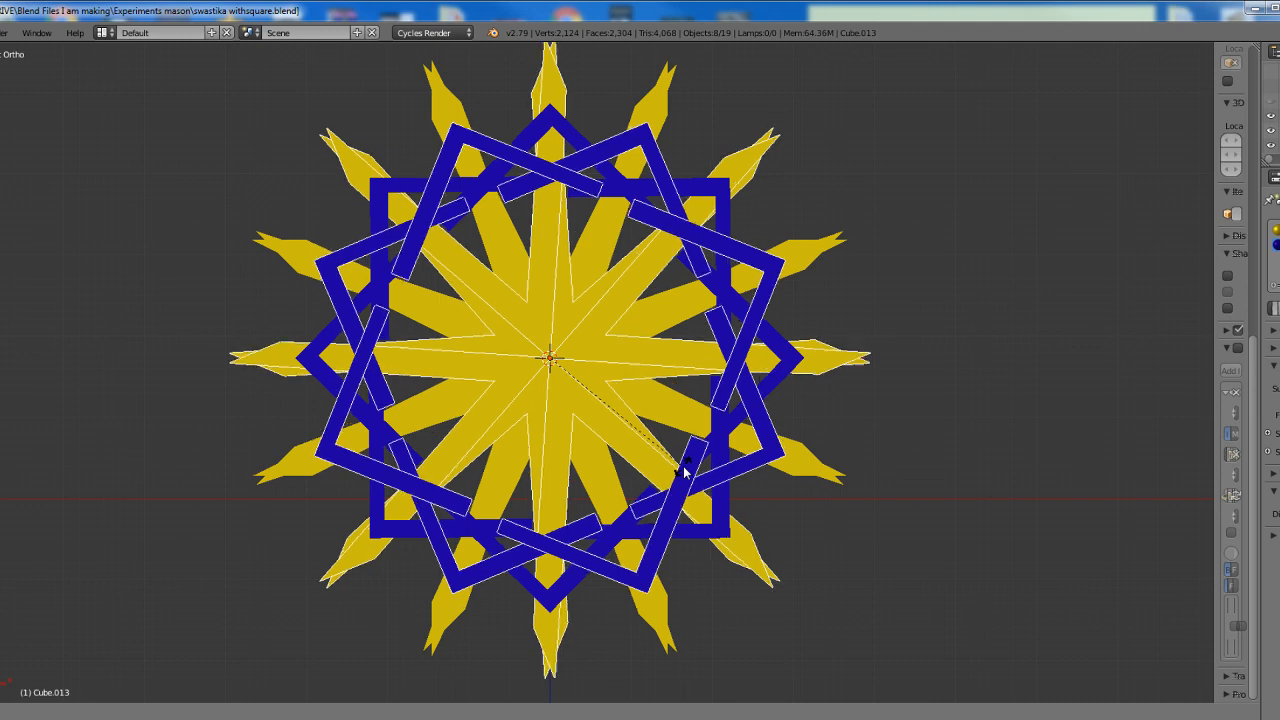
{"action": "key", "text": "Return"}
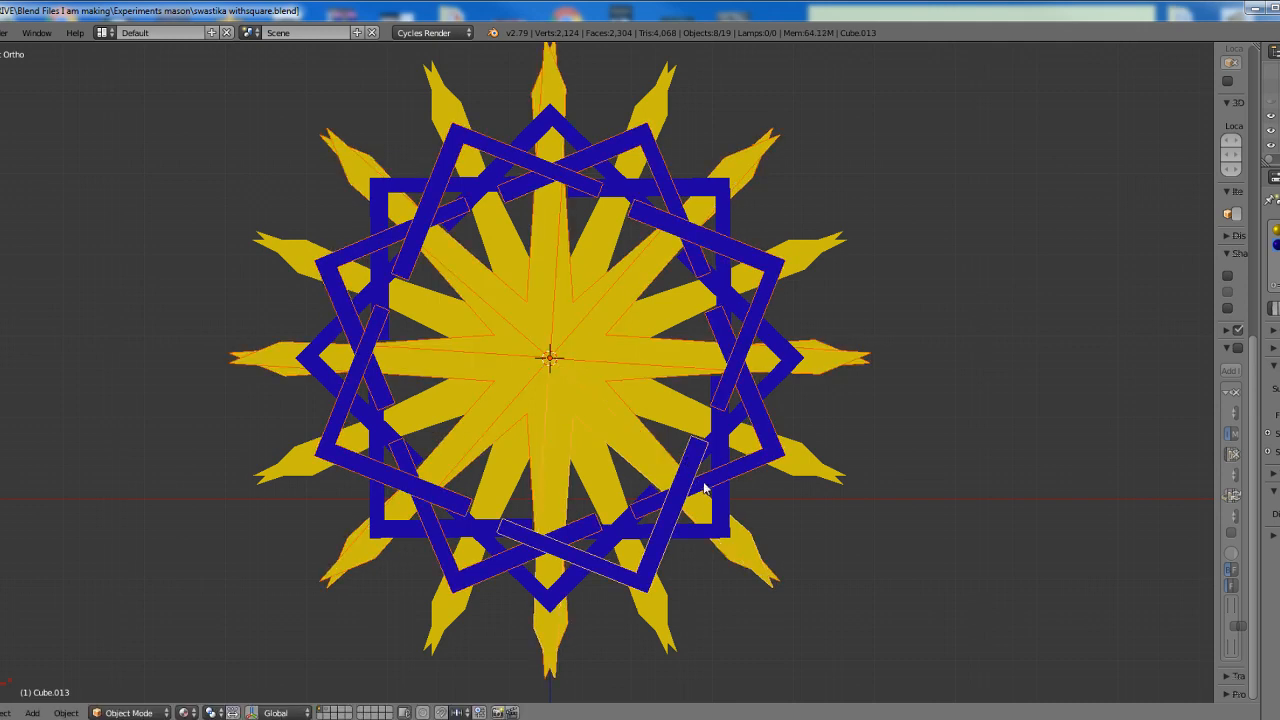
Select all sixteen square-and-compass objects, duplicate them in place and rotate the copies 11.25 degrees about the compass tip
{"action": "key", "text": "a"}
{"action": "key", "text": "a"}
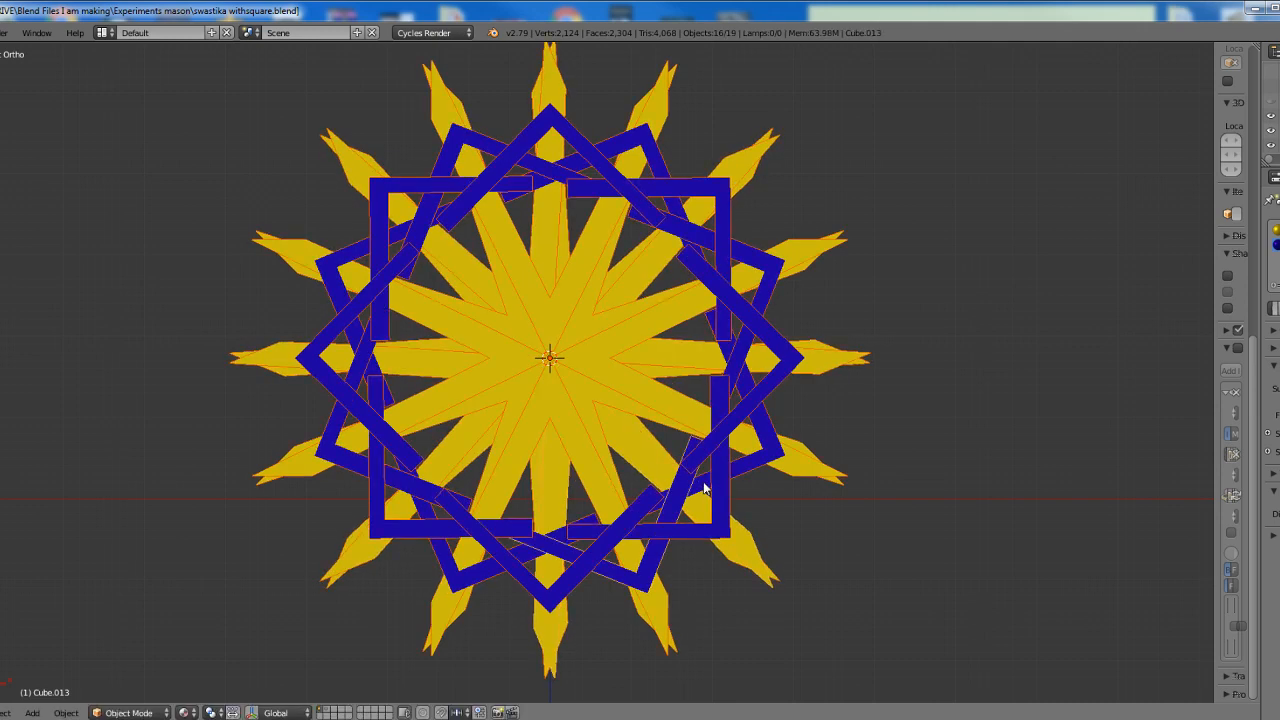
{"action": "key", "text": "shift+d"}
{"action": "key", "text": "Escape"}
{"action": "key", "text": "r"}
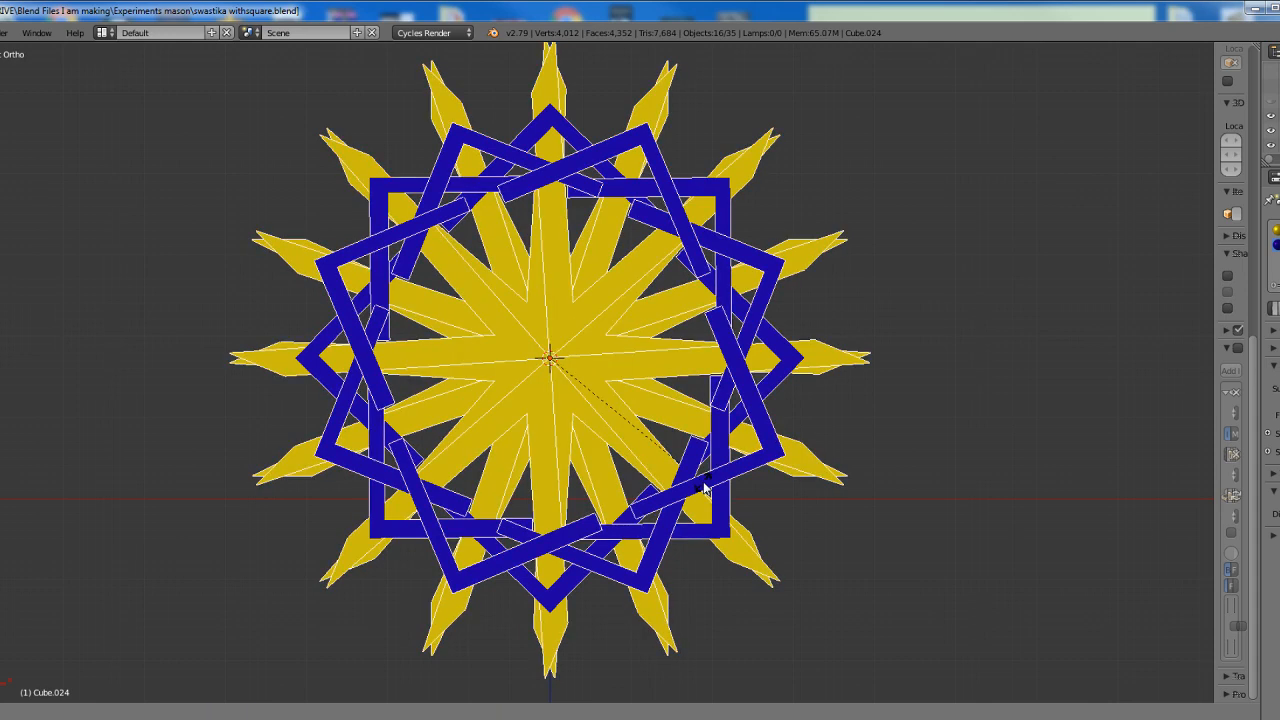
{"action": "type", "text": "11.25"}
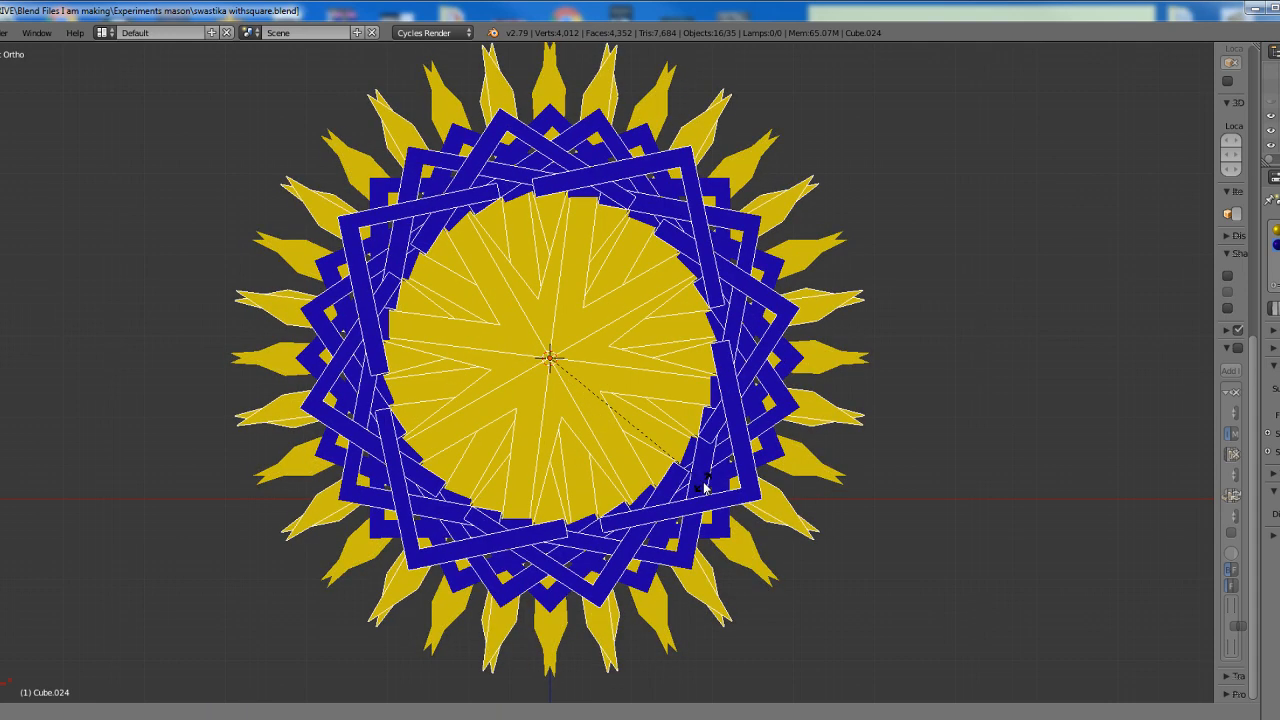
{"action": "key", "text": "Return"}
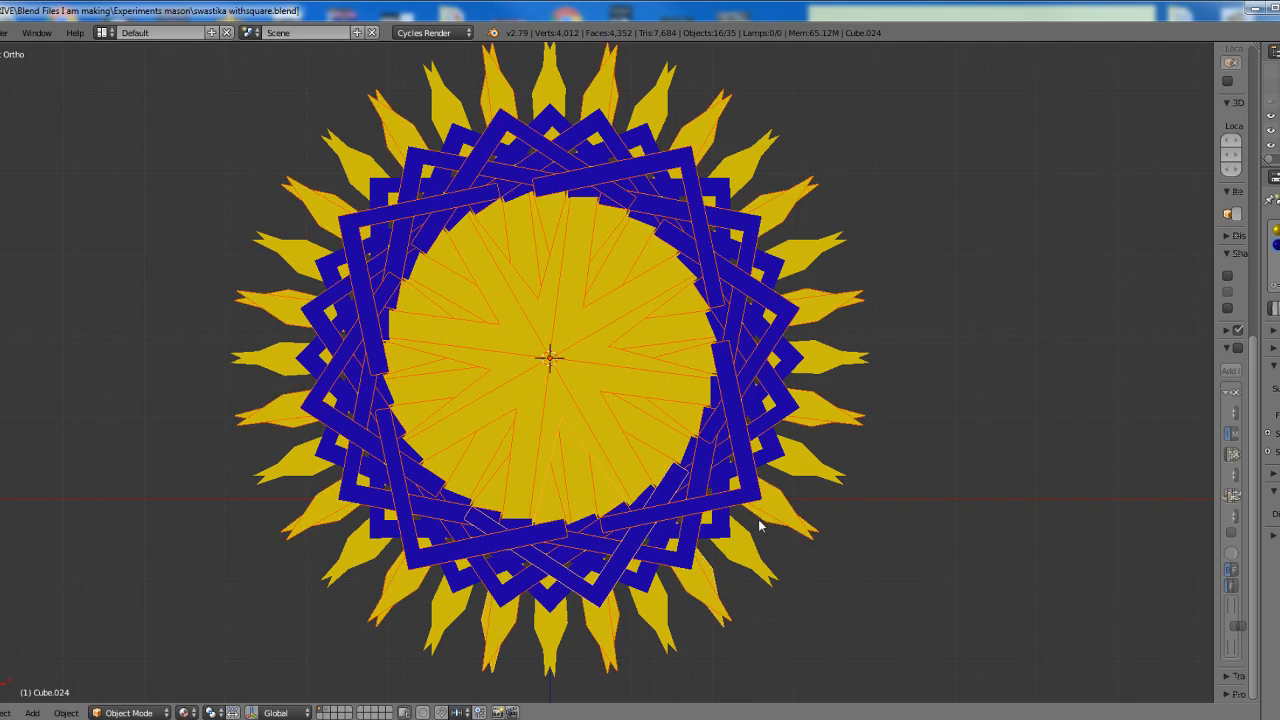
{"action": "scroll", "coordinate": [759, 525], "scroll_direction": "up", "scroll_amount": 1}
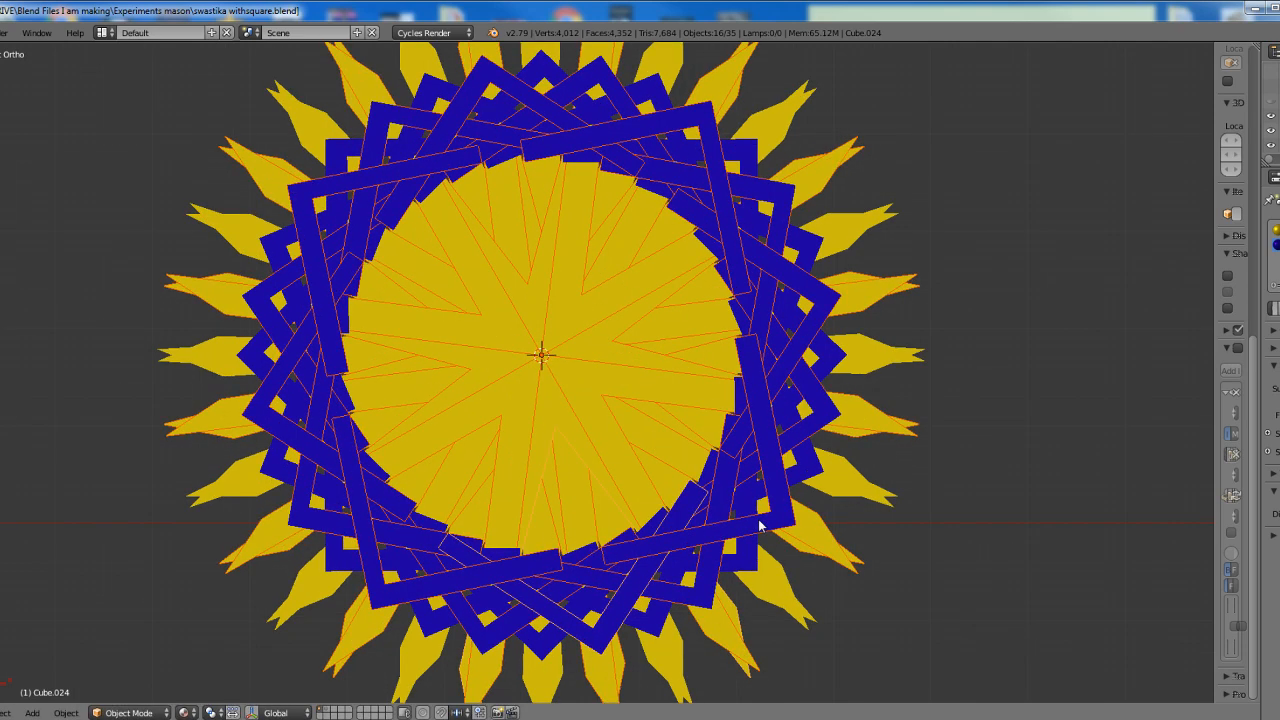
{"action": "key", "text": "a"}
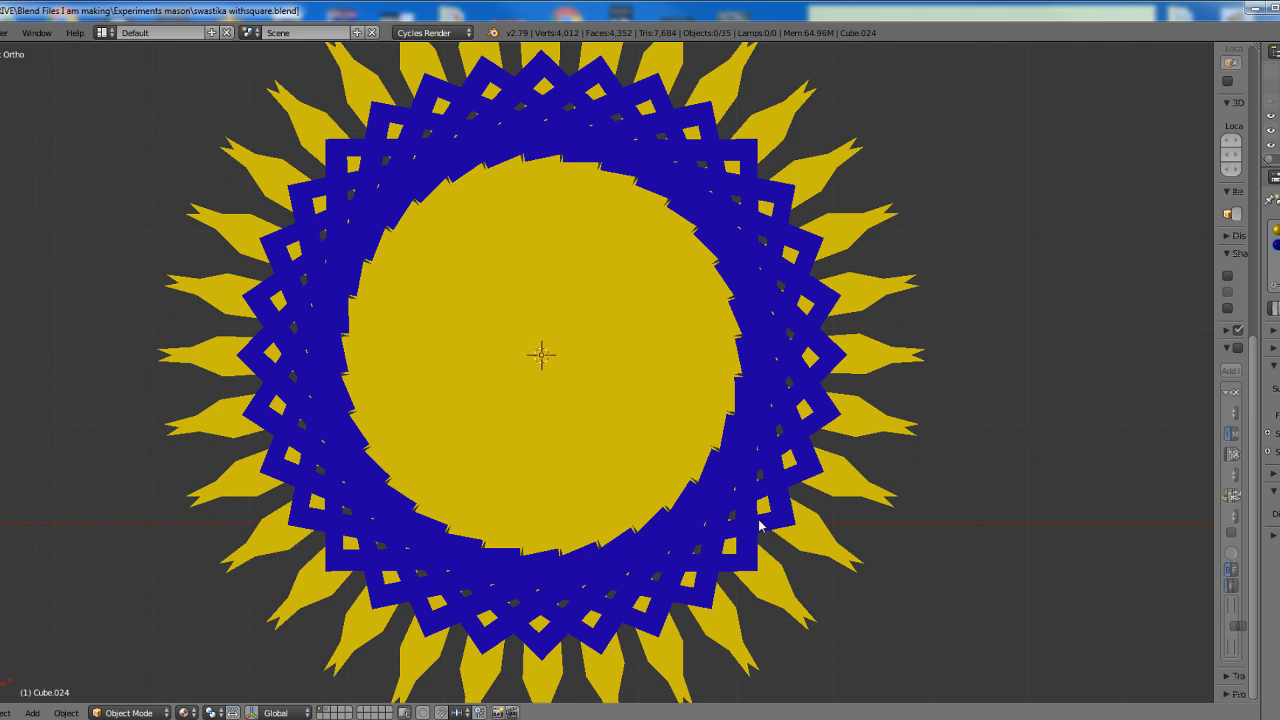
{"action": "scroll", "coordinate": [759, 525], "scroll_direction": "down", "scroll_amount": 1}
{"action": "scroll", "coordinate": [759, 525], "scroll_direction": "up", "scroll_amount": 2}
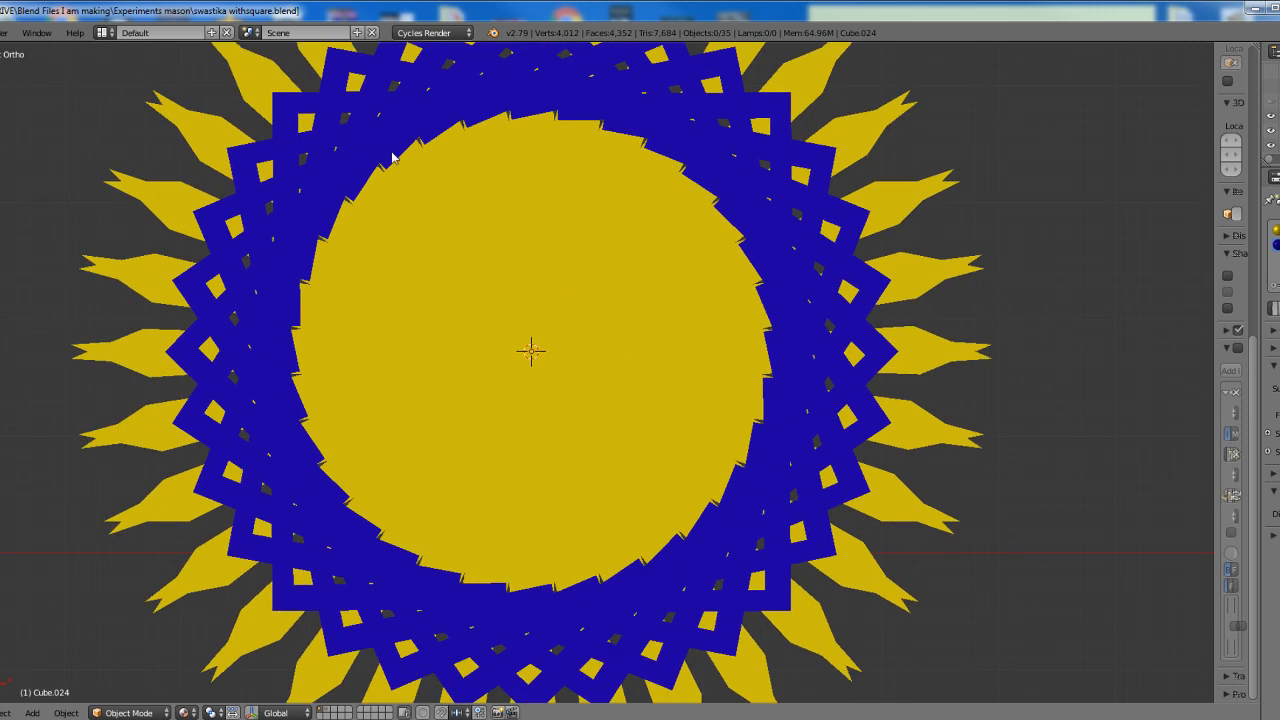
{"action": "scroll", "coordinate": [759, 286], "scroll_direction": "down", "scroll_amount": 1}
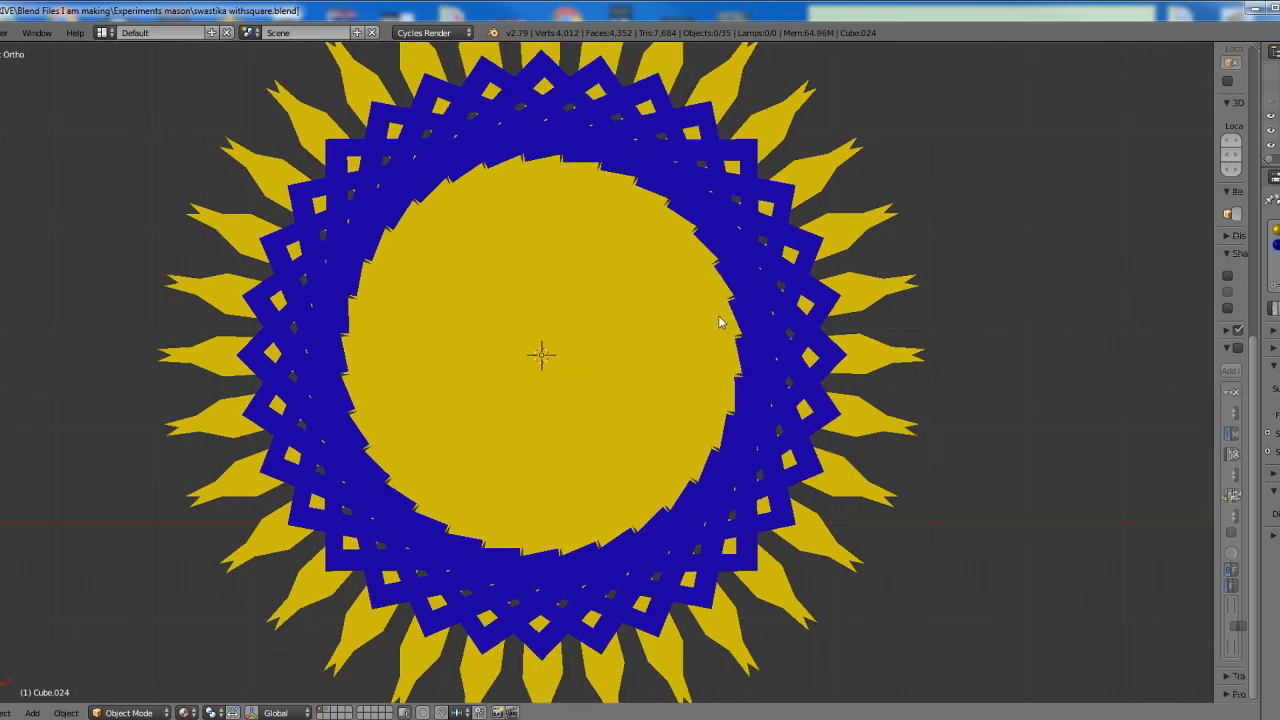
{"action": "key", "text": "a"}
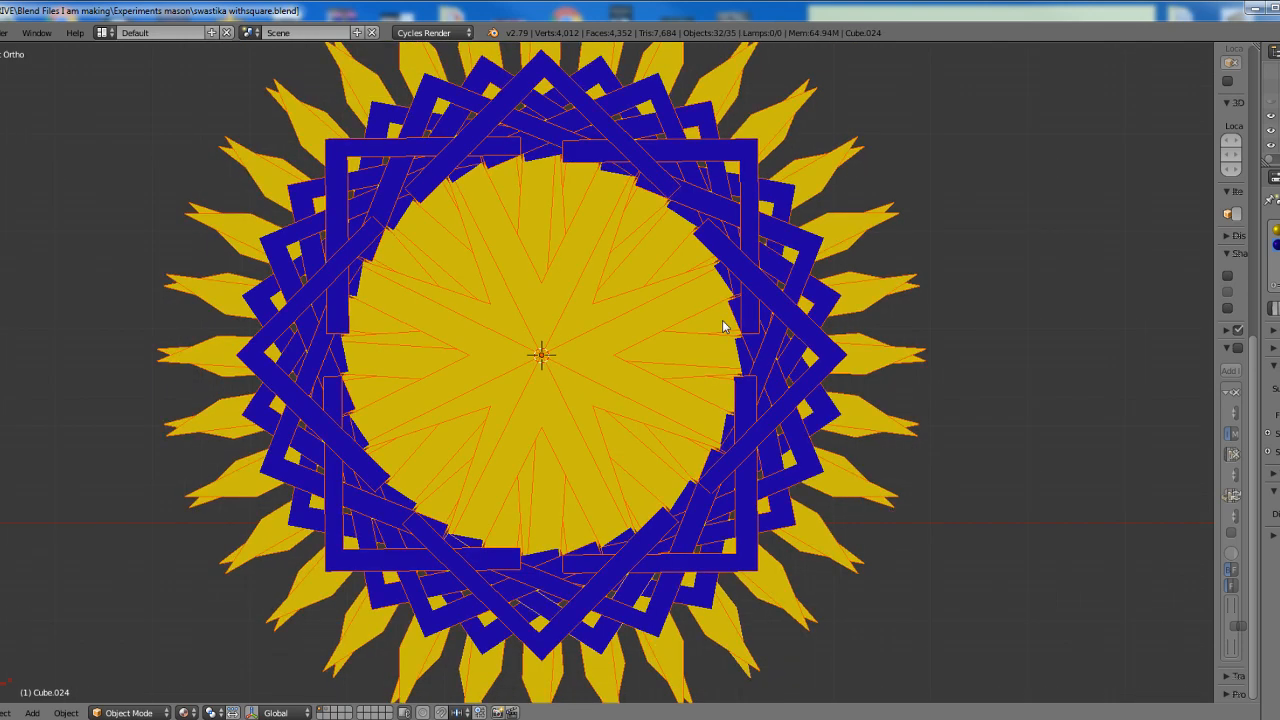
Undo the successive duplications and rotations about the compass tip until the first copy lies unrotated on the original
{"action": "key", "text": "ctrl+z"}
{"action": "key", "text": "ctrl+z"}
{"action": "key", "text": "ctrl+z"}
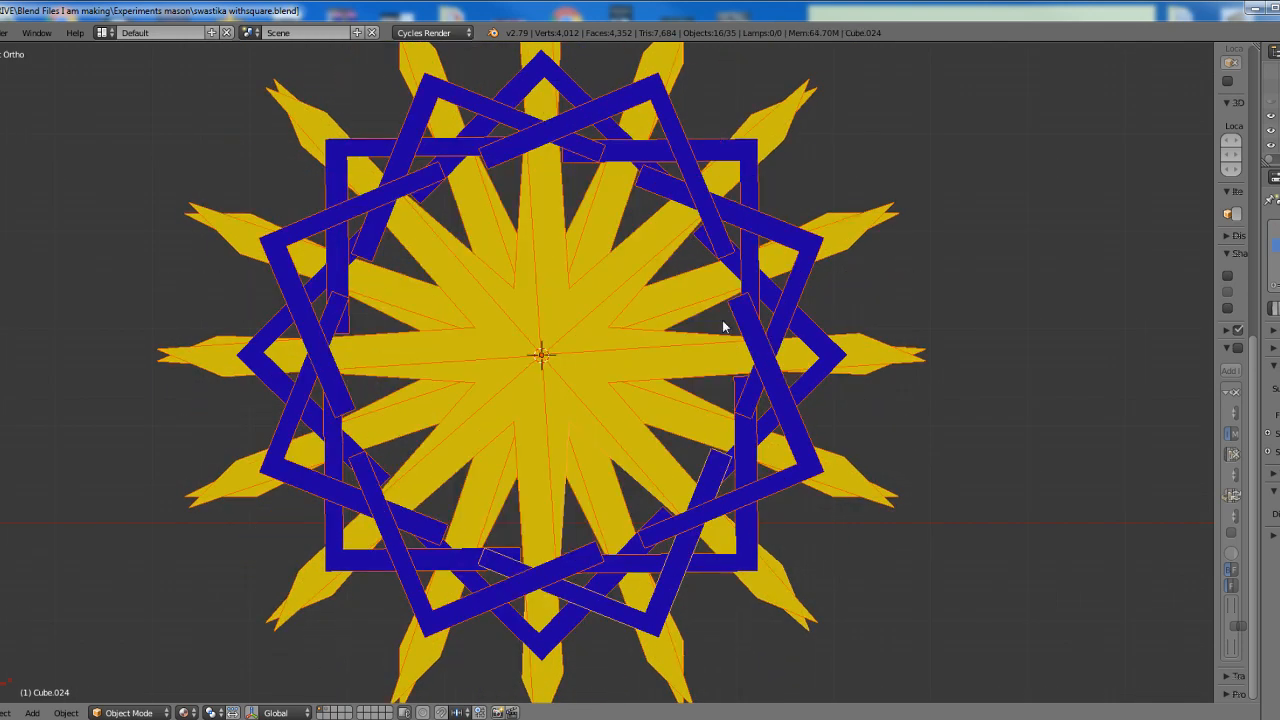
{"action": "key", "text": "ctrl+z"}
{"action": "key", "text": "ctrl+z"}
{"action": "key", "text": "ctrl+z"}
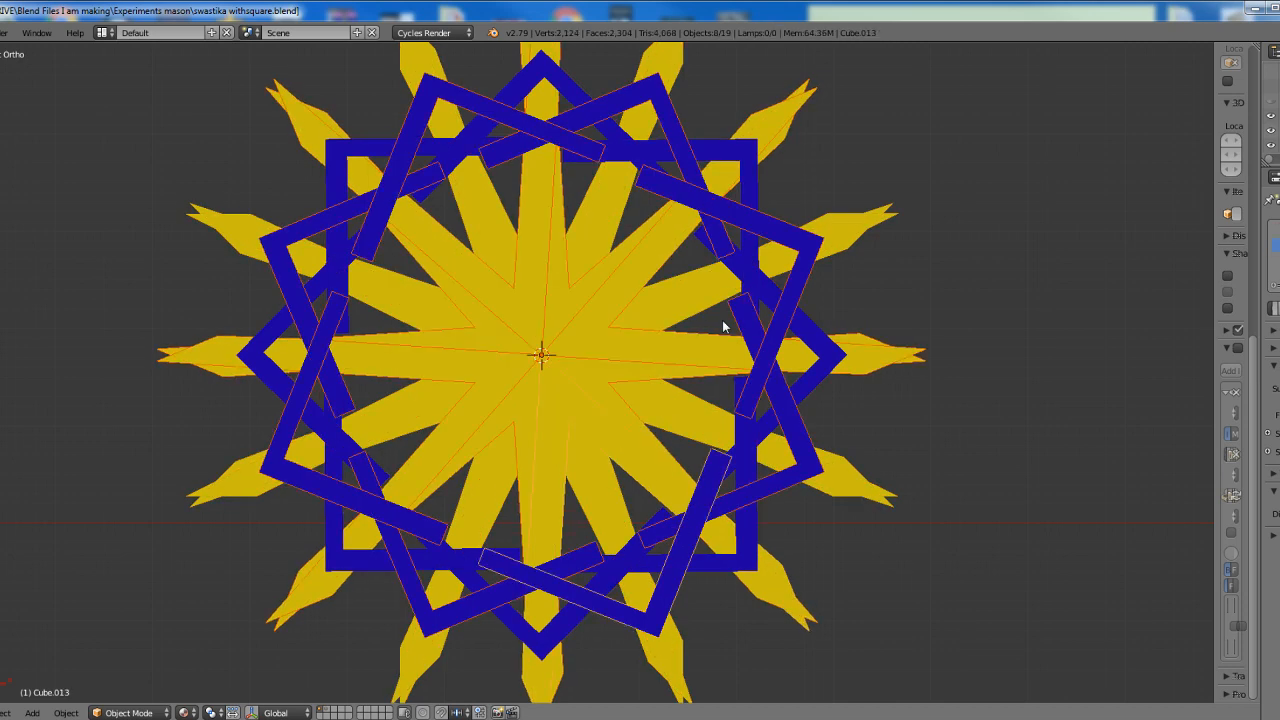
{"action": "key", "text": "ctrl+z"}
{"action": "key", "text": "ctrl+z"}
{"action": "key", "text": "ctrl+z"}
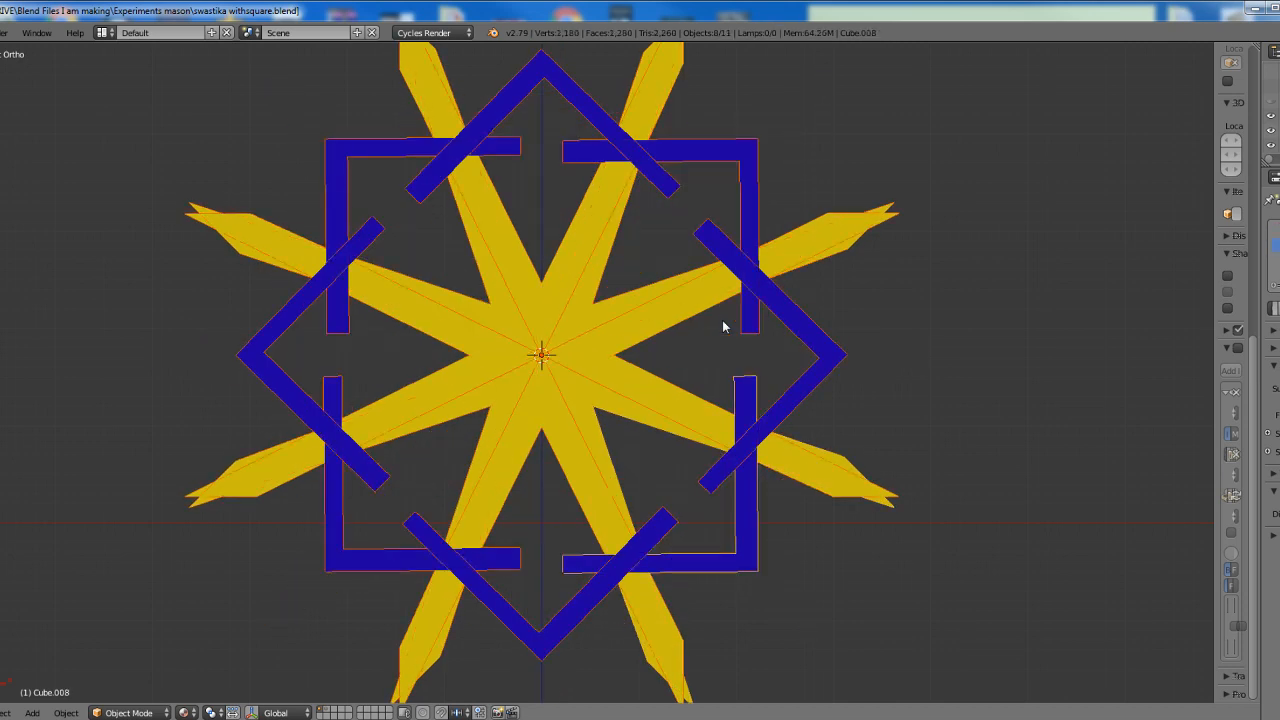
{"action": "key", "text": "ctrl+z"}
{"action": "key", "text": "ctrl+z"}
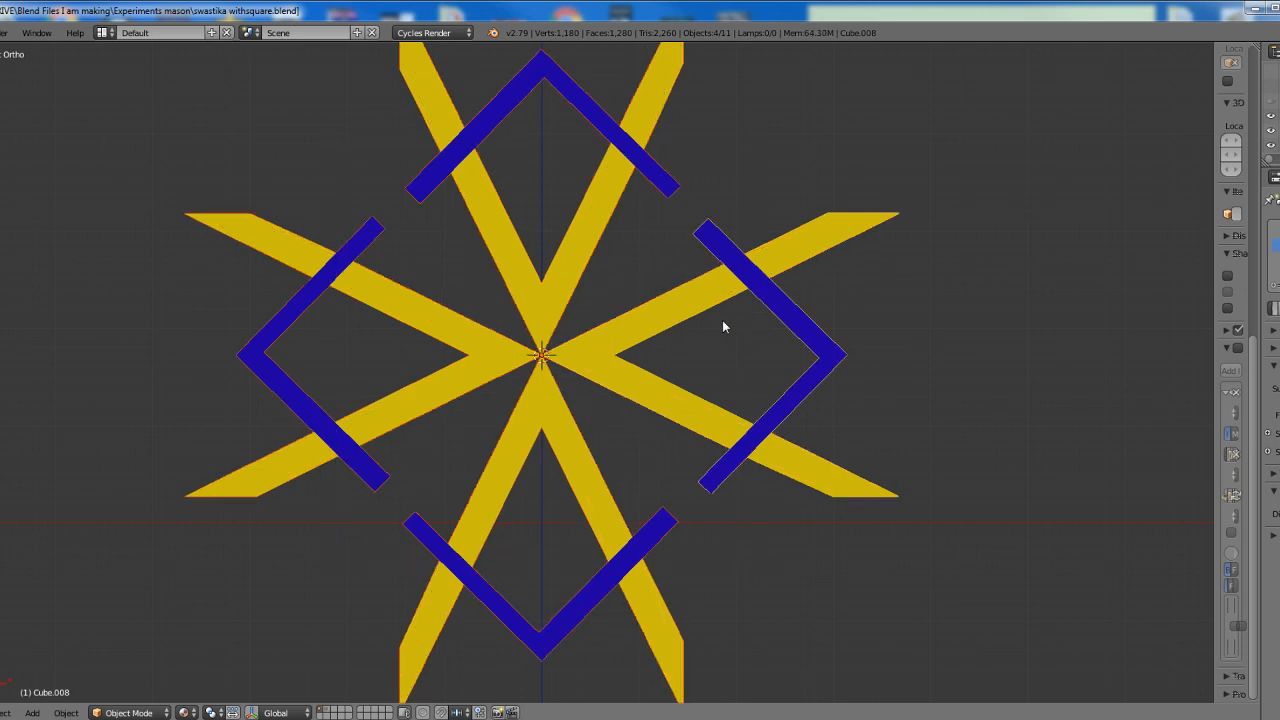
{"action": "key", "text": "ctrl+z"}
{"action": "key", "text": "ctrl+z"}
{"action": "key", "text": "ctrl+z"}
{"action": "key", "text": "ctrl+z"}
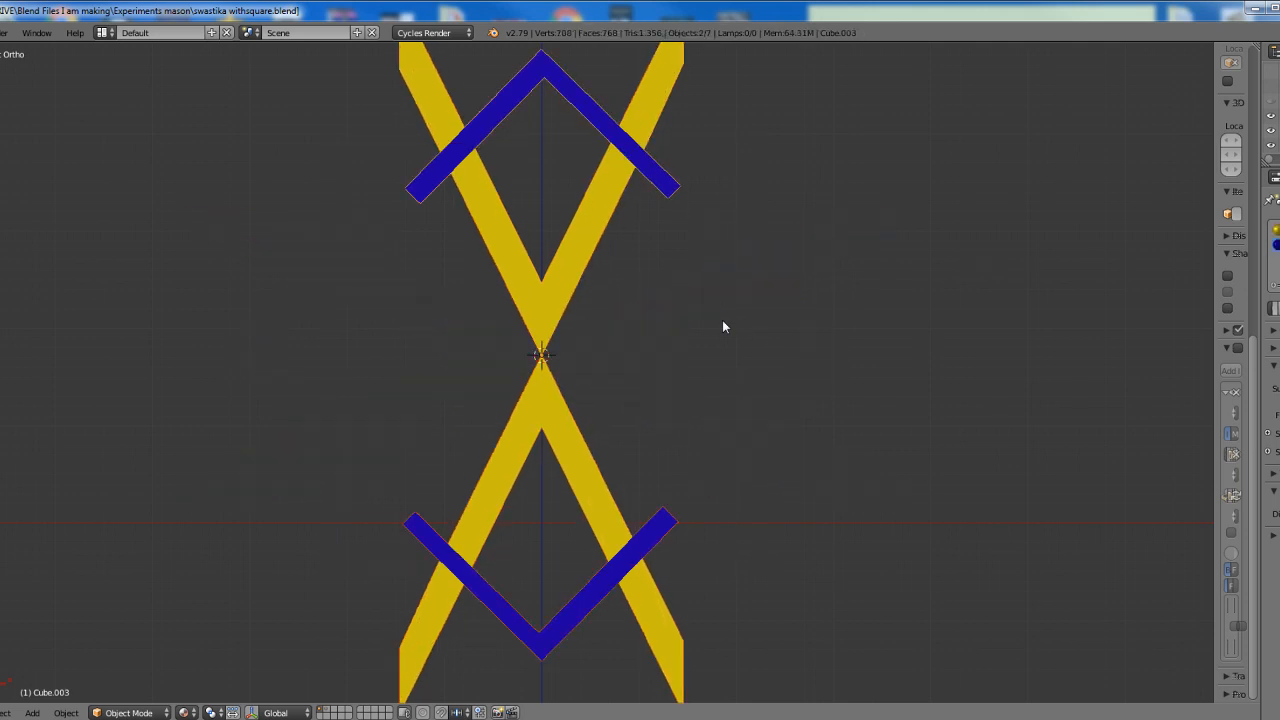
{"action": "key", "text": "ctrl+z"}
{"action": "key", "text": "ctrl+z"}
{"action": "key", "text": "ctrl+z"}
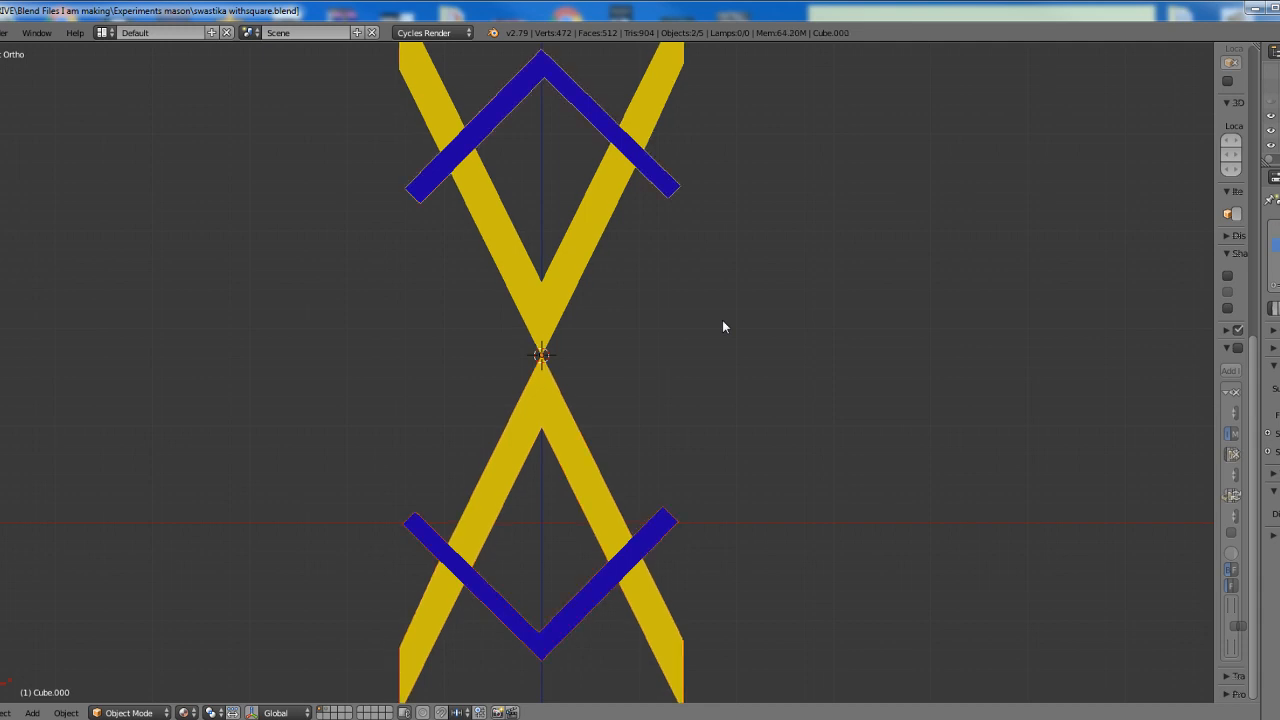
{"action": "key", "text": "ctrl+z"}
{"action": "key", "text": "ctrl+z"}
{"action": "key", "text": "ctrl+z"}
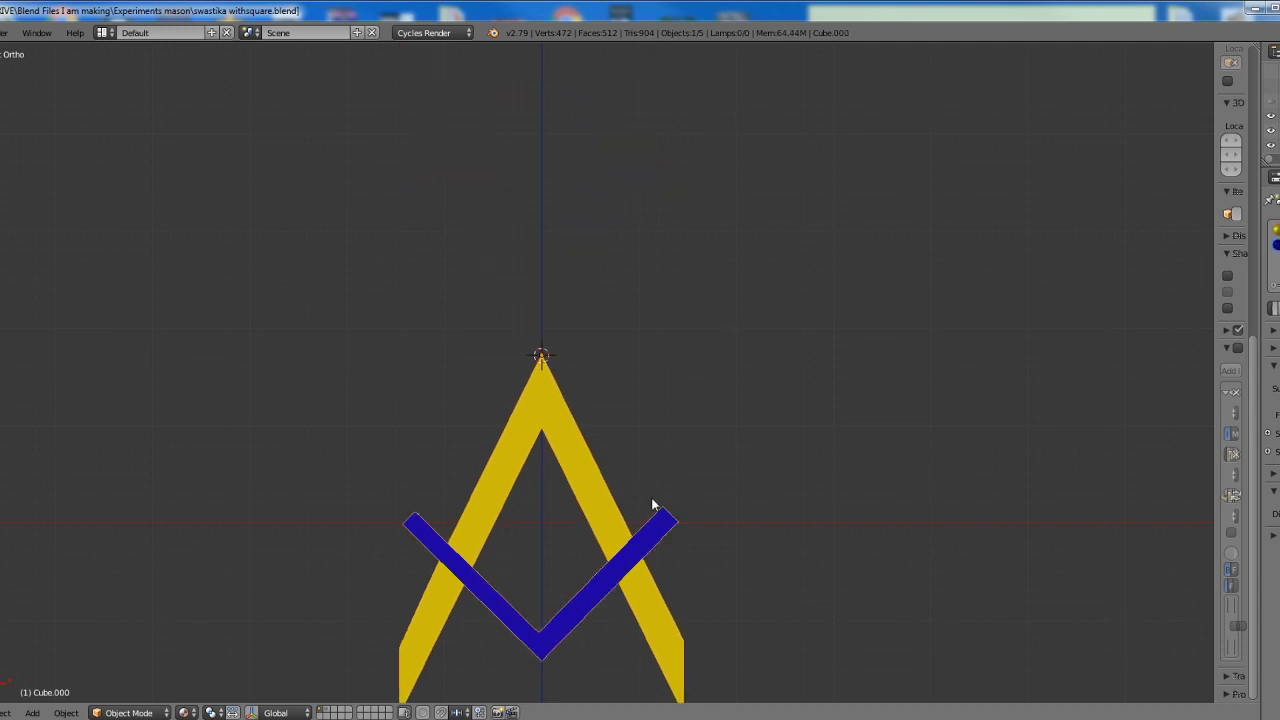
Delete the leftover duplicate that overlaps the original square-and-compass object
{"action": "key", "text": "g"}
{"action": "left_click", "coordinate": [742, 366]}
{"action": "key", "text": "x"}
{"action": "left_click", "coordinate": [742, 366]}
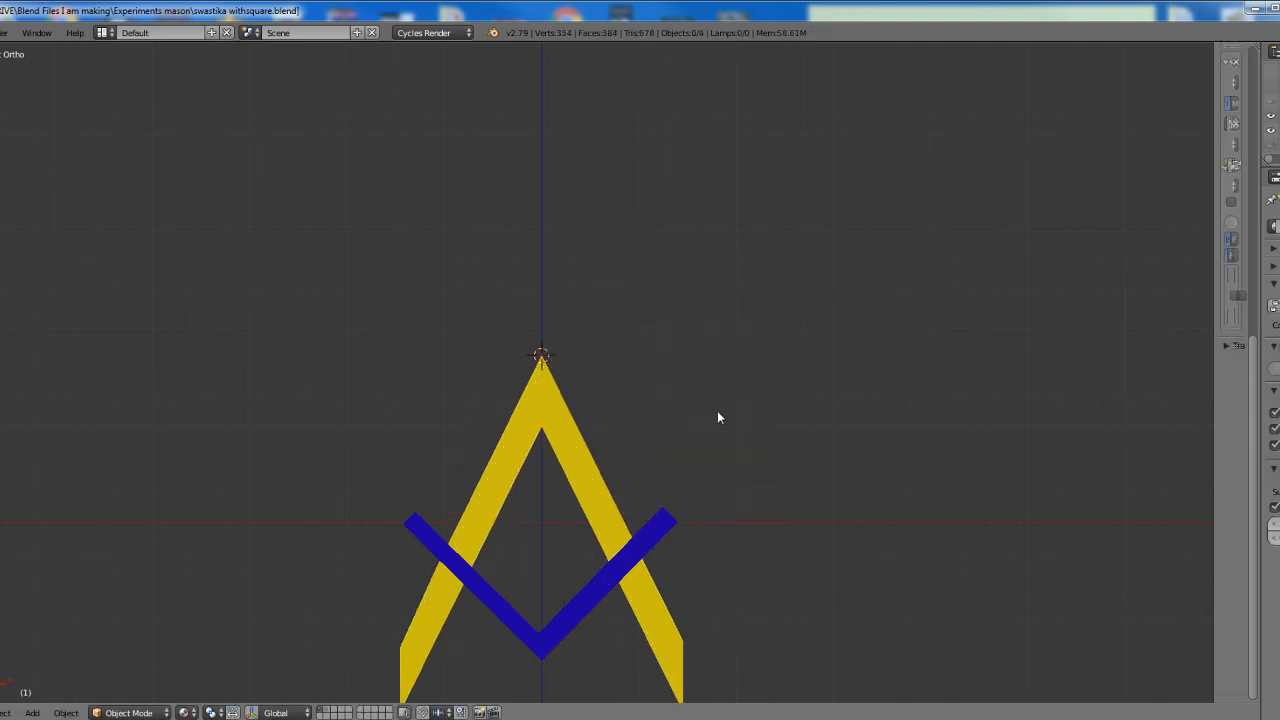
Place the 3D cursor at the inner apex between the compass legs and set the square-and-compass object's origin to it
{"action": "right_click", "coordinate": [581, 470]}
{"action": "scroll", "coordinate": [581, 469], "scroll_direction": "up", "scroll_amount": 2}
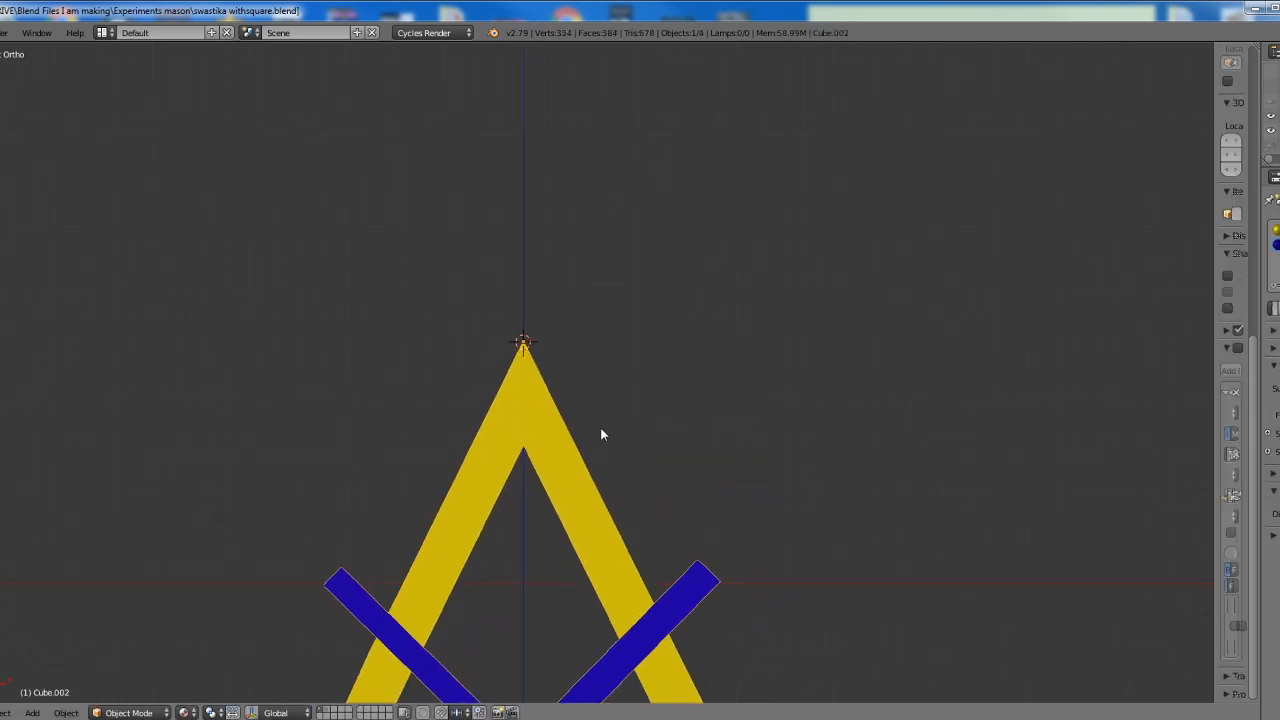
{"action": "middle_click_drag", "start_coordinate": [600, 434], "coordinate": [641, 330], "text": "shift"}
{"action": "scroll", "coordinate": [641, 330], "scroll_direction": "up", "scroll_amount": 6}
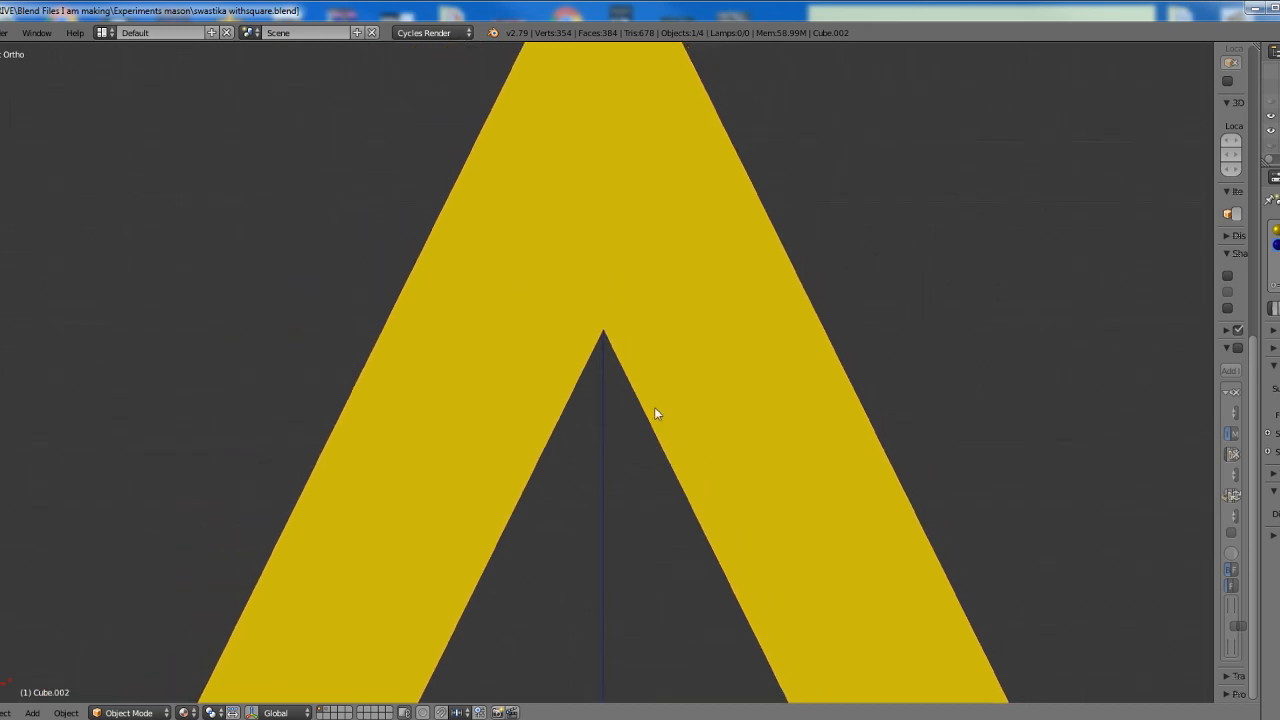
{"action": "left_click", "coordinate": [604, 333]}
{"action": "left_click", "coordinate": [66, 712]}
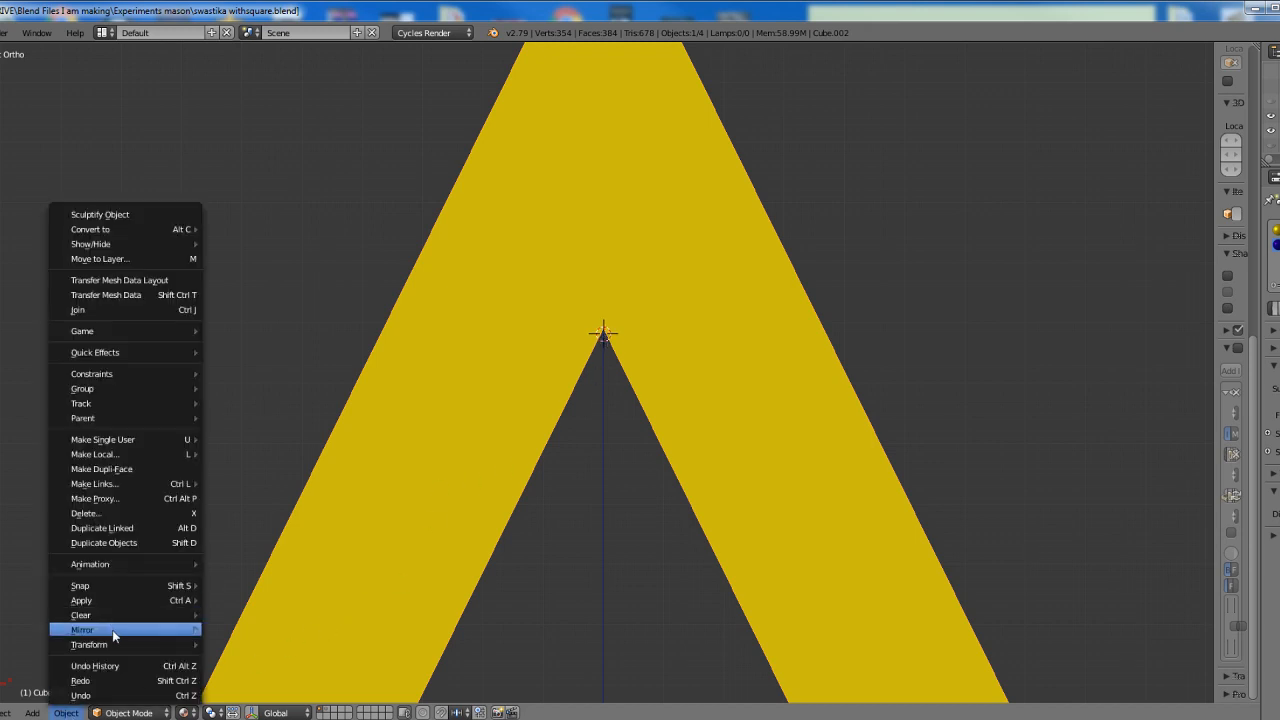
{"action": "mouse_move", "coordinate": [111, 642]}
{"action": "left_click", "coordinate": [279, 580]}
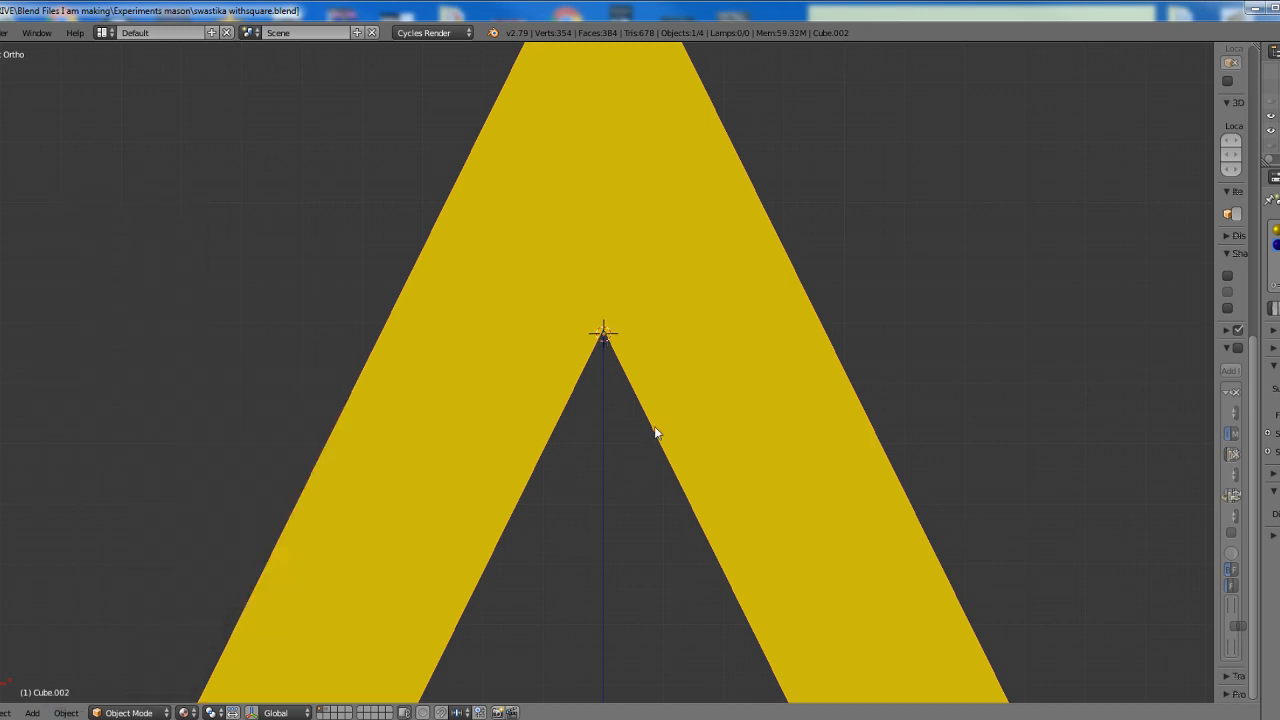
Duplicate the square-and-compass object in place and rotate the copy 180 degrees about the inner apex
{"action": "scroll", "coordinate": [623, 290], "scroll_direction": "down", "scroll_amount": 7}
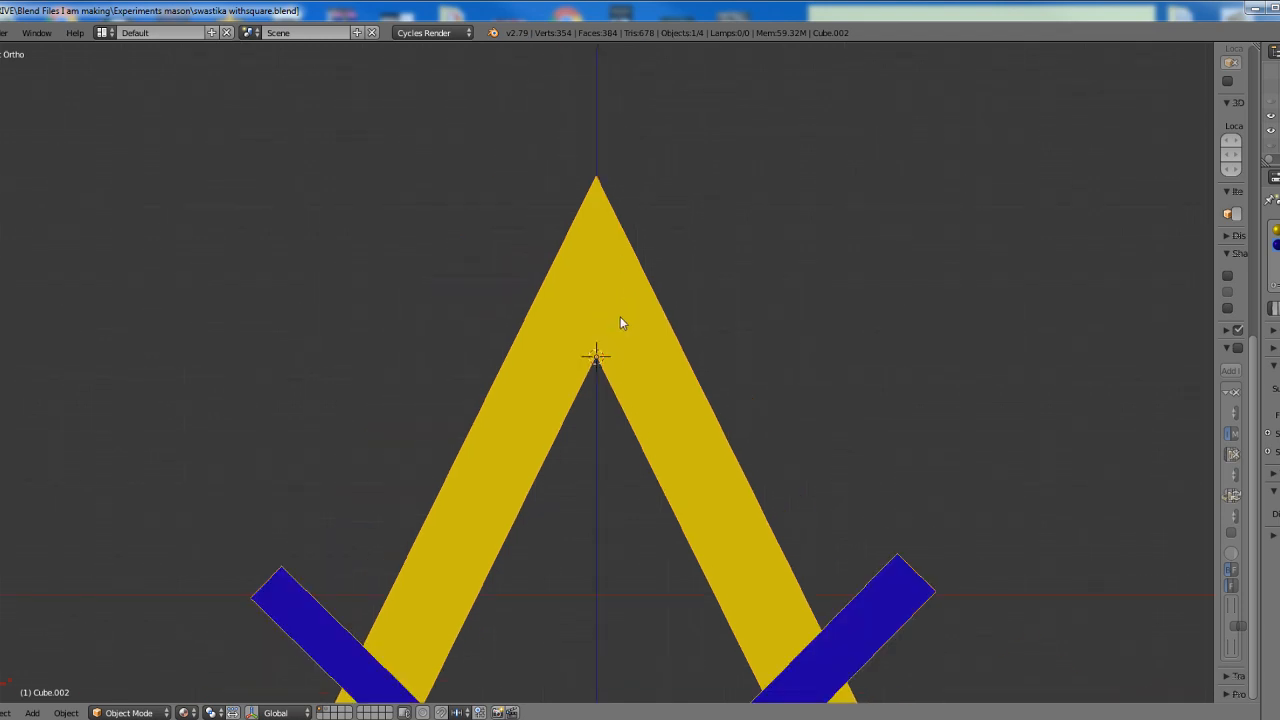
{"action": "middle_click_drag", "start_coordinate": [637, 340], "coordinate": [632, 305], "text": "shift"}
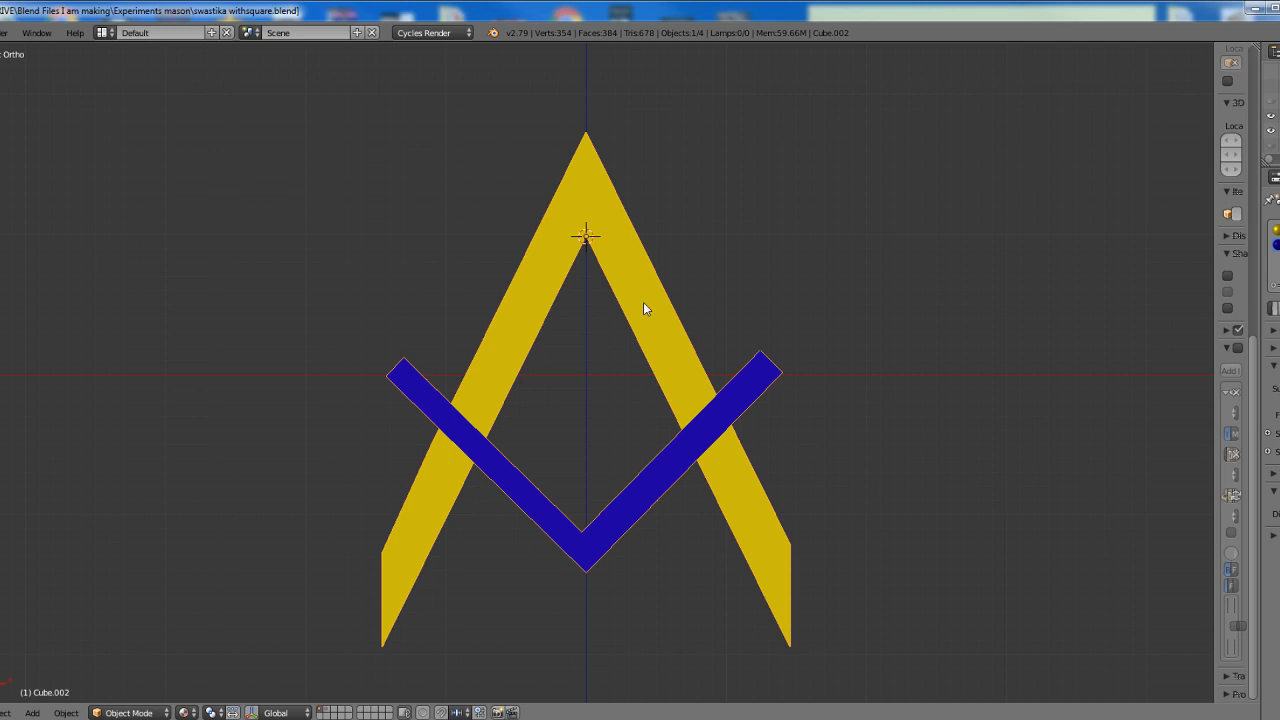
{"action": "key", "text": "shift+d"}
{"action": "key", "text": "Return"}
{"action": "type", "text": "r180"}
{"action": "key", "text": "Return"}
Select both opposed square-and-compass objects, duplicate them in place and rotate the copies 90 degrees about the inner apex
{"action": "scroll", "coordinate": [646, 300], "scroll_direction": "down", "scroll_amount": 2}
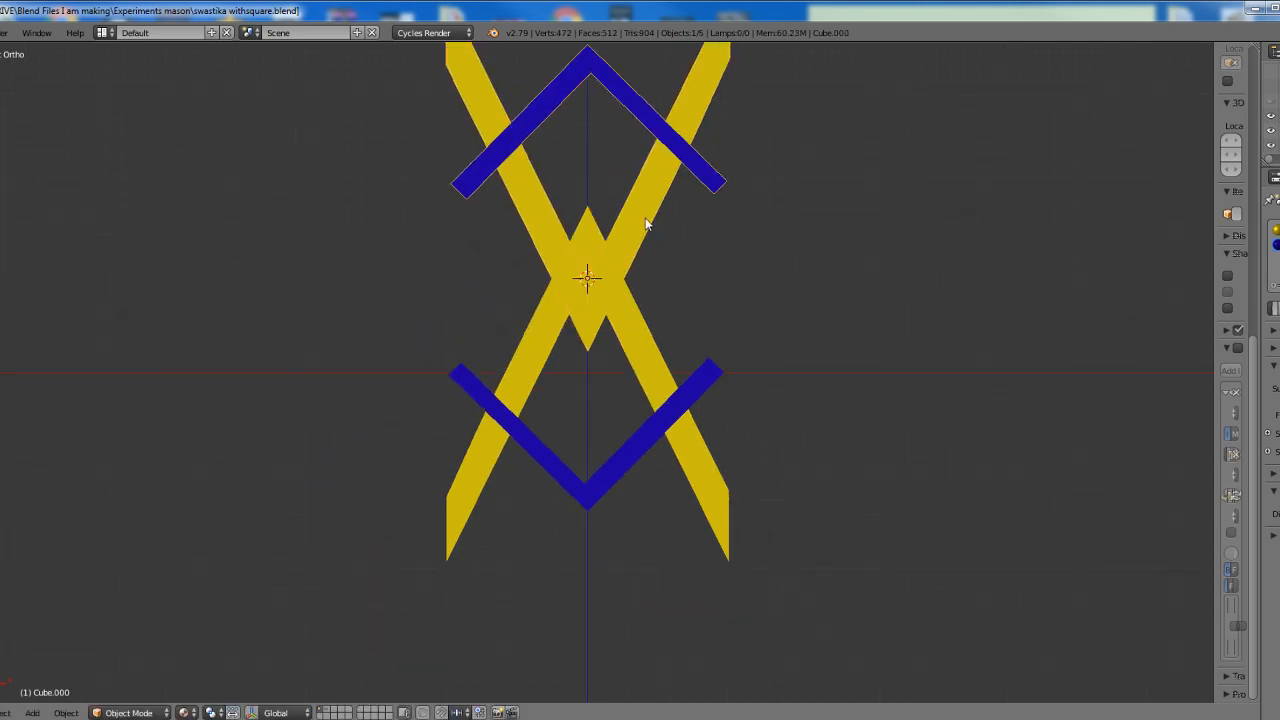
{"action": "middle_click_drag", "start_coordinate": [651, 217], "coordinate": [629, 305], "text": "shift"}
{"action": "right_click", "coordinate": [654, 492], "text": "shift"}
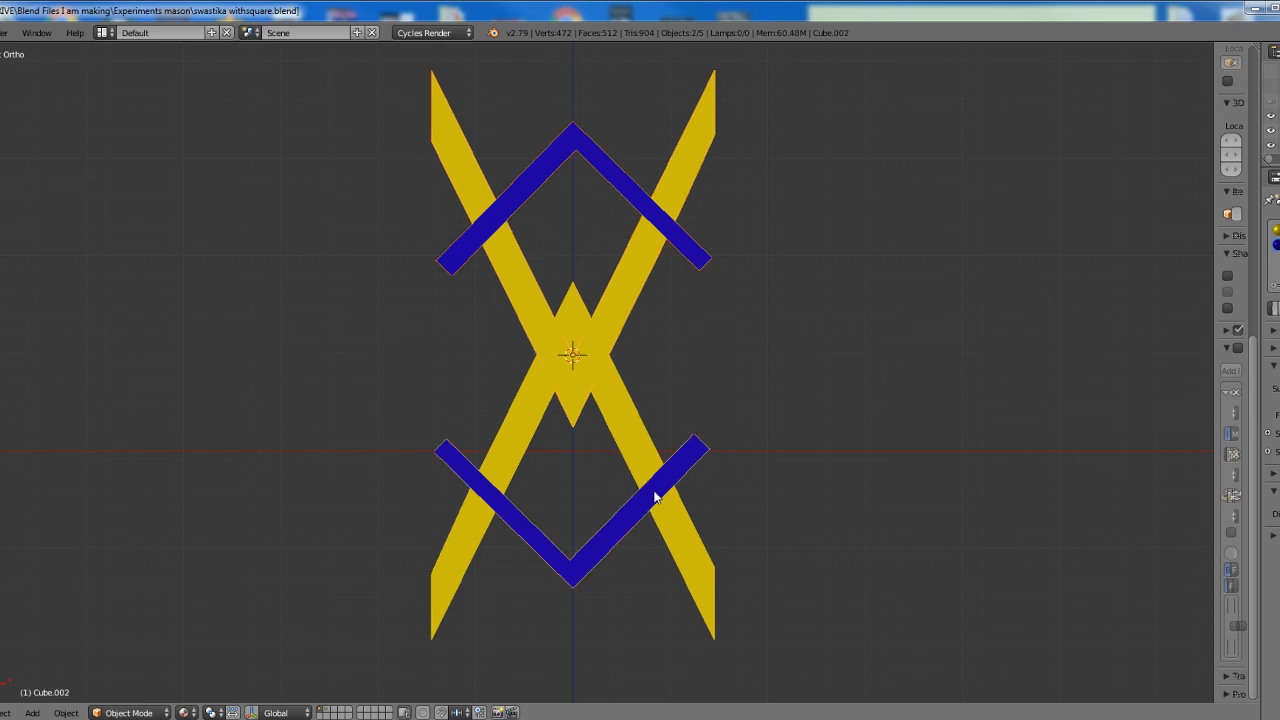
{"action": "key", "text": "shift+d"}
{"action": "key", "text": "Return"}
{"action": "type", "text": "r90"}
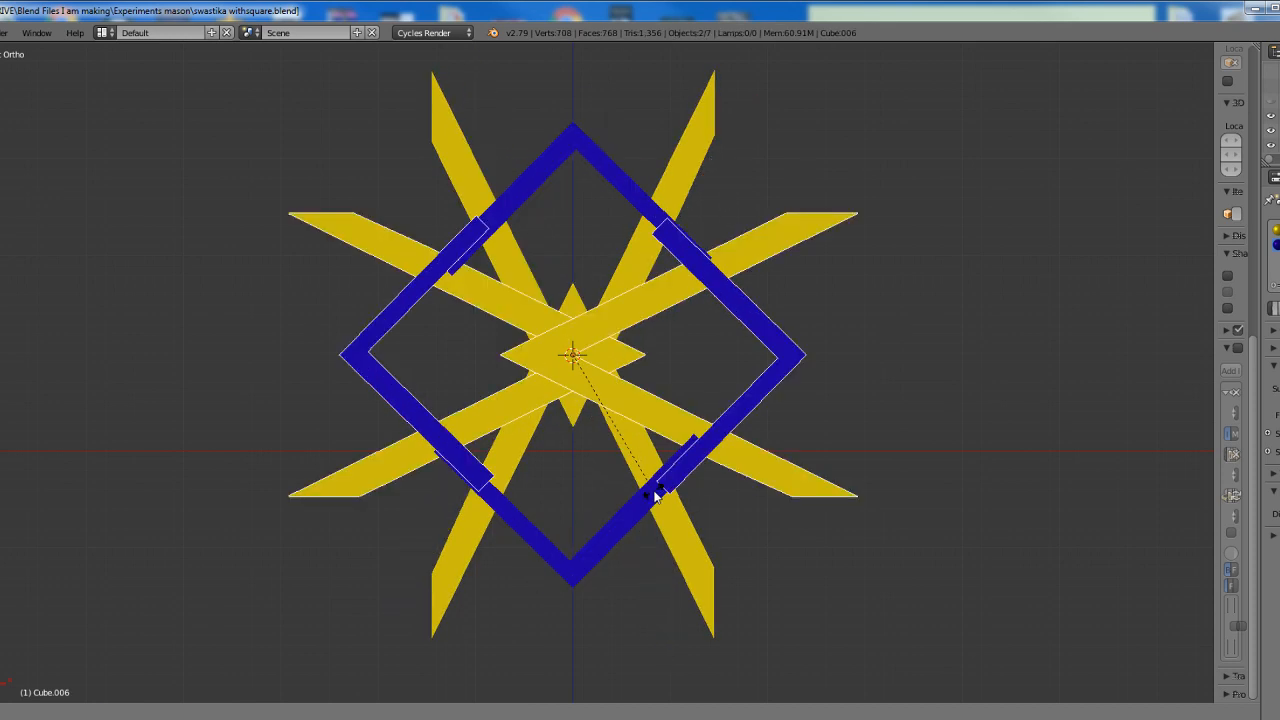
{"action": "key", "text": "Return"}
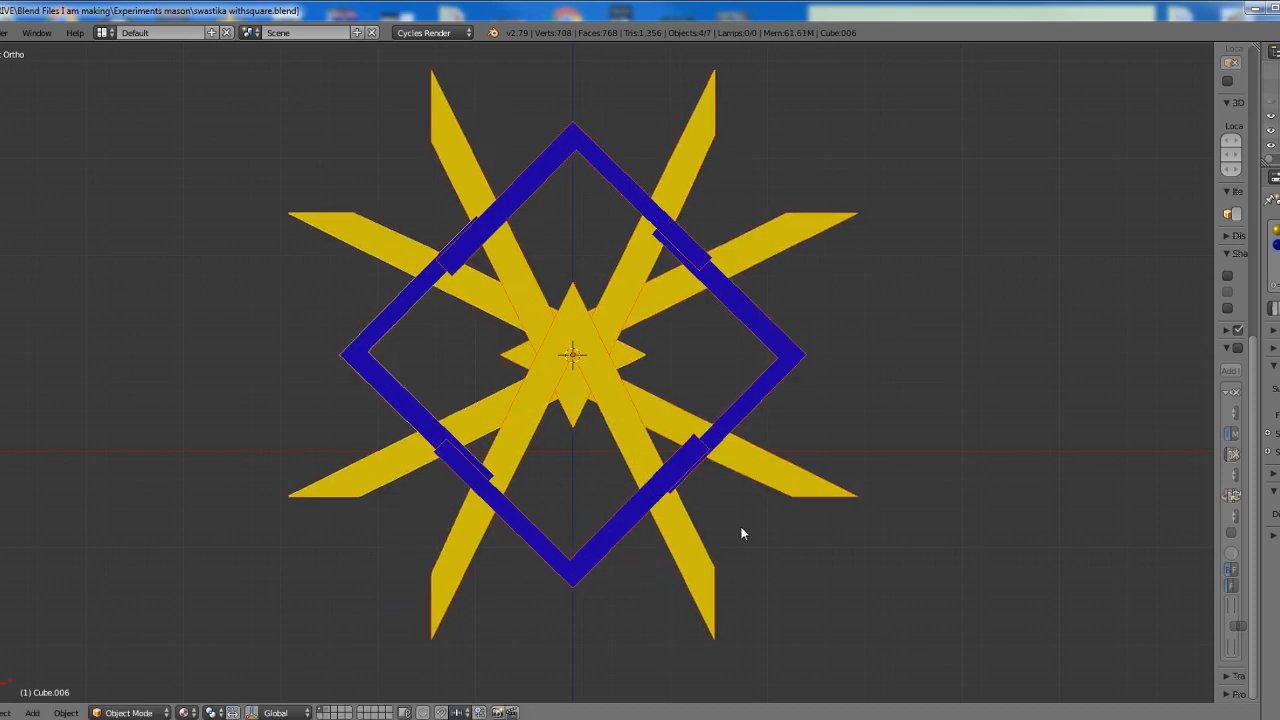
Duplicate the four selected square-and-compass objects in place and rotate the copies 45 degrees about the inner apex
{"action": "scroll", "coordinate": [604, 389], "scroll_direction": "up", "scroll_amount": 3}
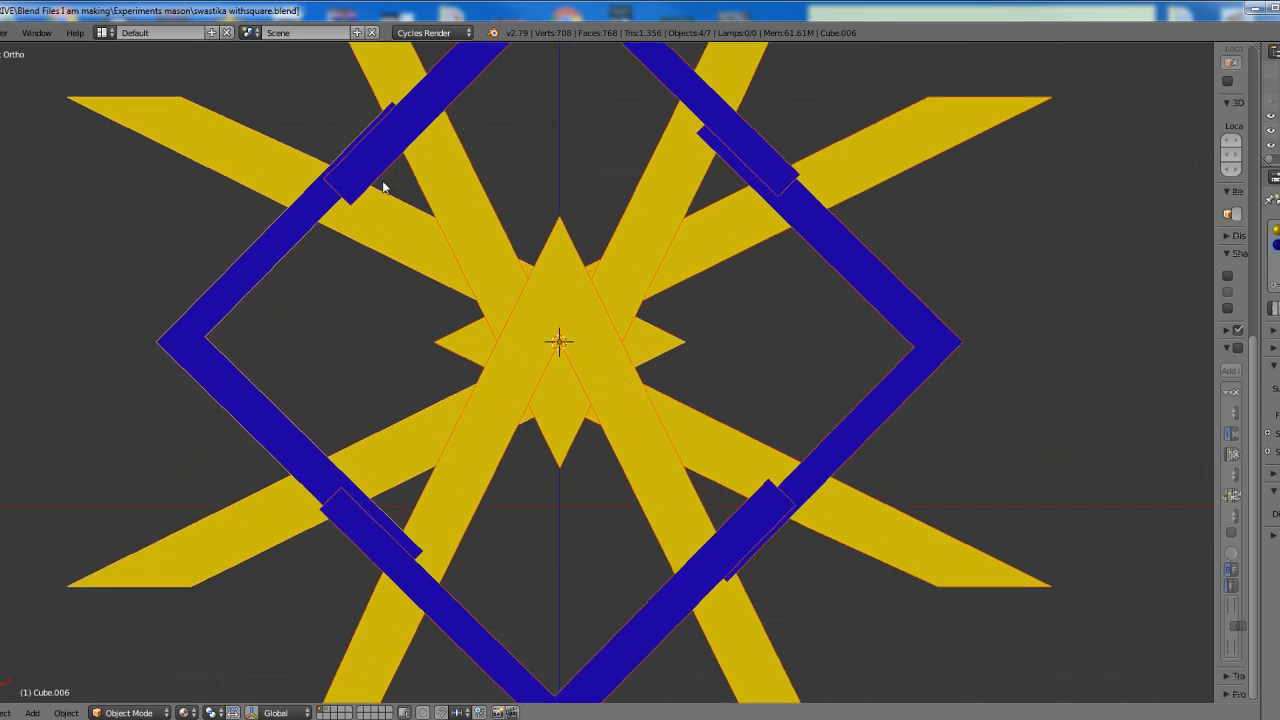
{"action": "scroll", "coordinate": [643, 417], "scroll_direction": "down", "scroll_amount": 1}
{"action": "scroll", "coordinate": [643, 417], "scroll_direction": "down", "scroll_amount": 1}
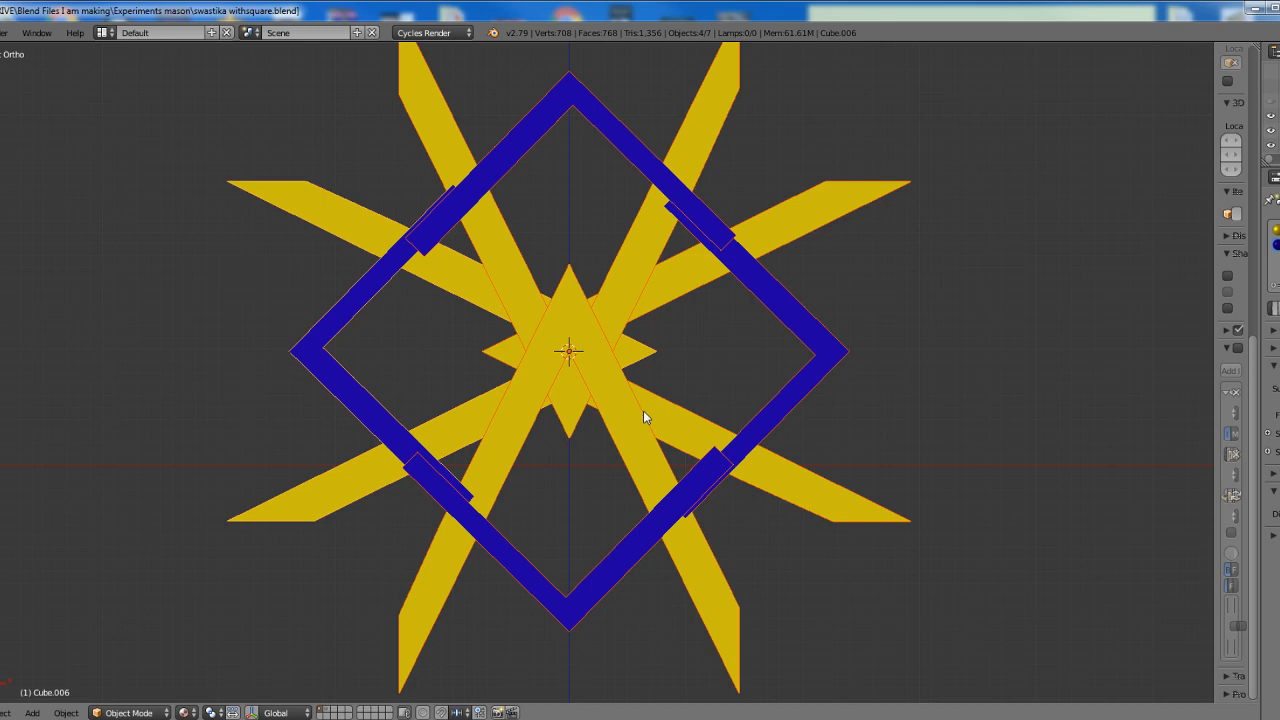
{"action": "key", "text": "shift+d"}
{"action": "left_click", "coordinate": [643, 410]}
{"action": "type", "text": "r45"}
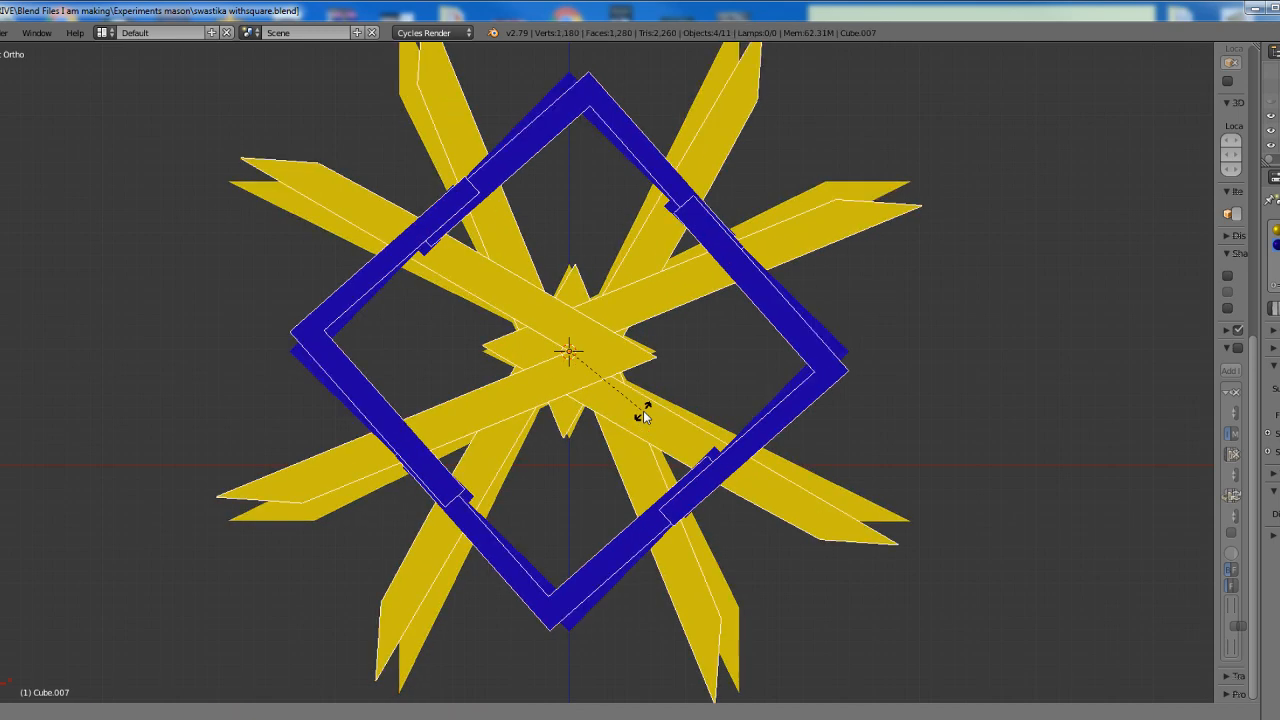
{"action": "key", "text": "Return"}
Select all eight square-and-compass objects, duplicate them in place and rotate the copies 22.5 degrees about the inner apex
{"action": "key", "text": "a"}
{"action": "key", "text": "a"}
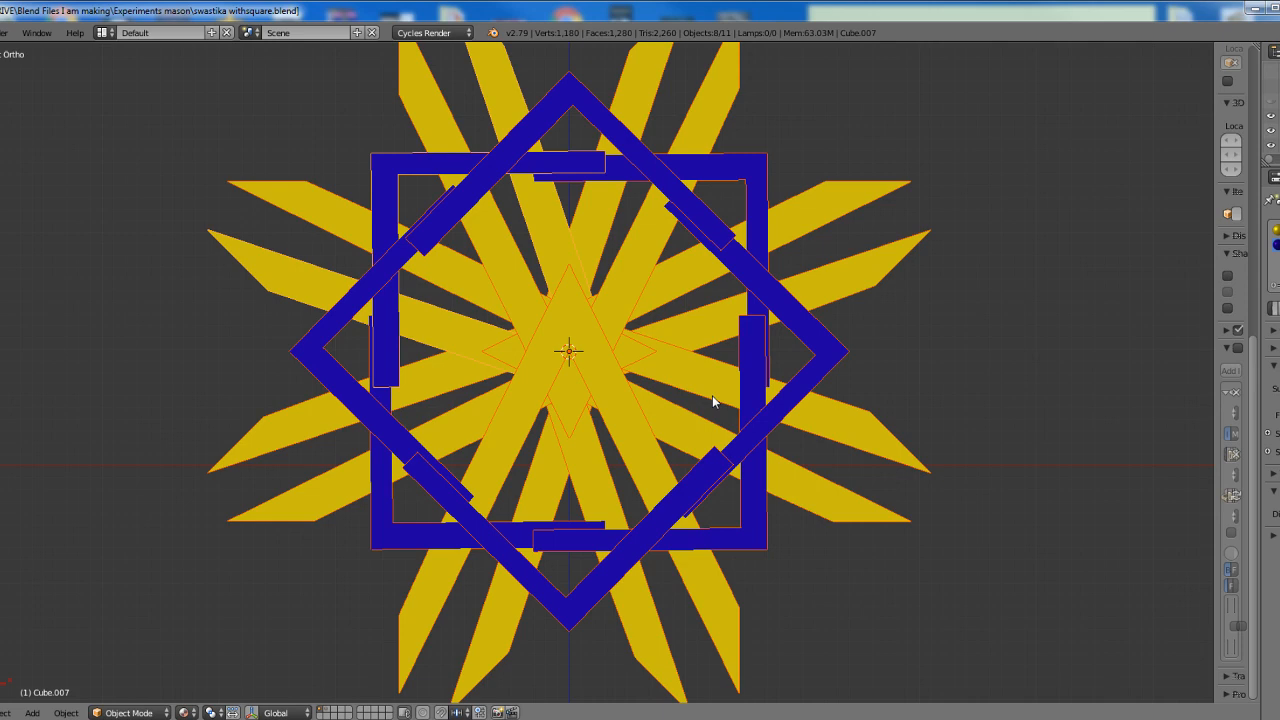
{"action": "key", "text": "shift+d"}
{"action": "key", "text": "Return"}
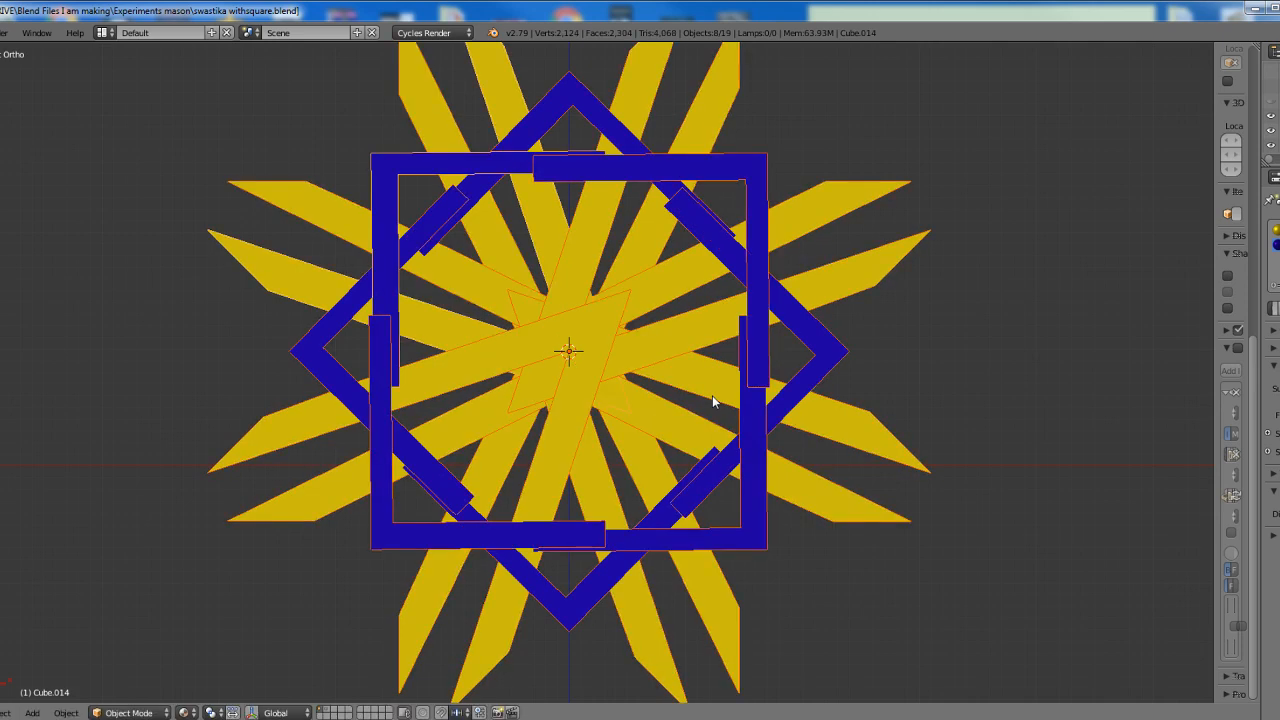
{"action": "type", "text": "r22.5"}
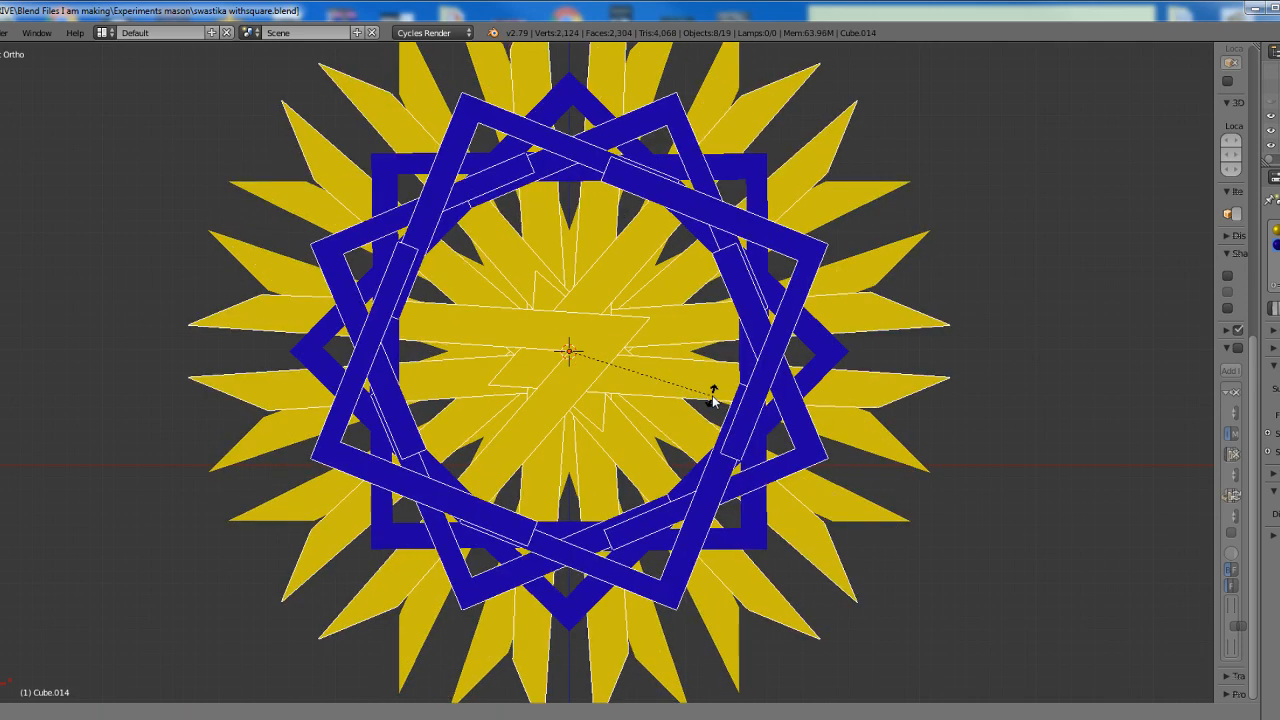
{"action": "key", "text": "Return"}
Select all sixteen square-and-compass objects, duplicate them in place and rotate the copies about the inner apex to fill the gaps between rays
{"action": "middle_click_drag", "start_coordinate": [742, 347], "coordinate": [722, 390], "text": "shift"}
{"action": "scroll", "coordinate": [741, 422], "scroll_direction": "down", "scroll_amount": 1}
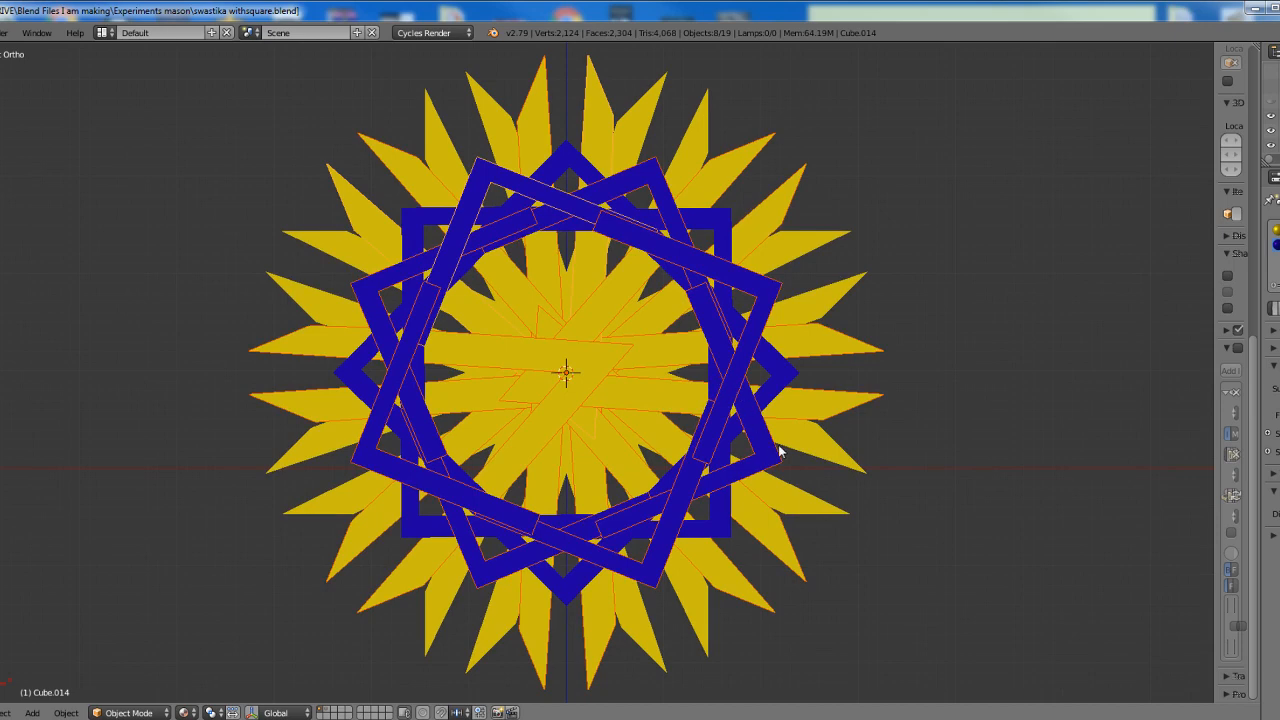
{"action": "key", "text": "a"}
{"action": "key", "text": "a"}
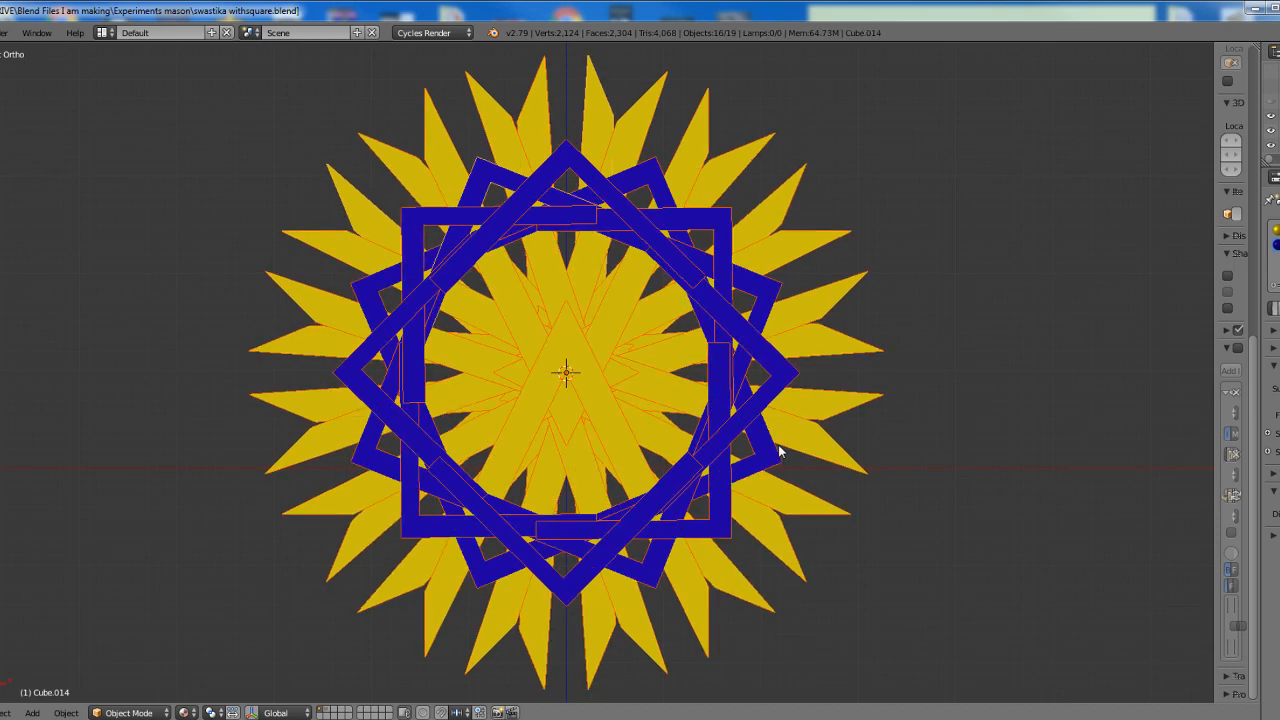
{"action": "key", "text": "shift+d"}
{"action": "key", "text": "Return"}
{"action": "key", "text": "r"}
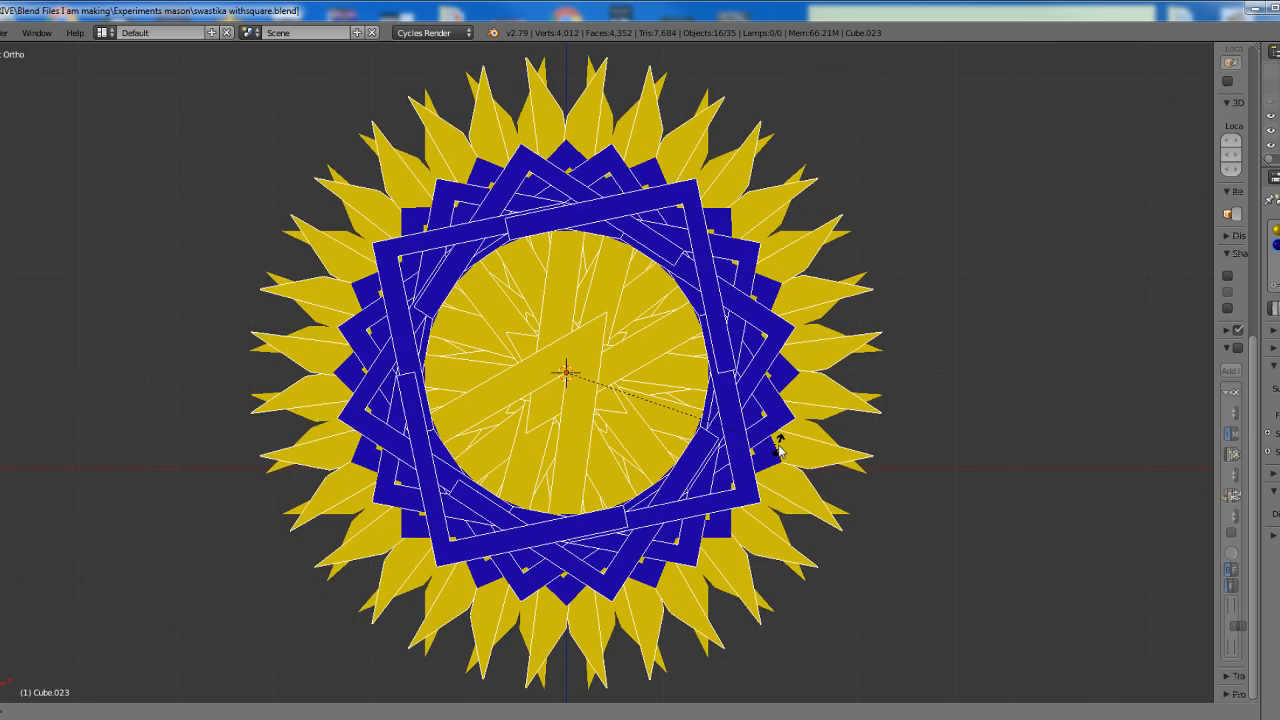
{"action": "key", "text": "Return"}
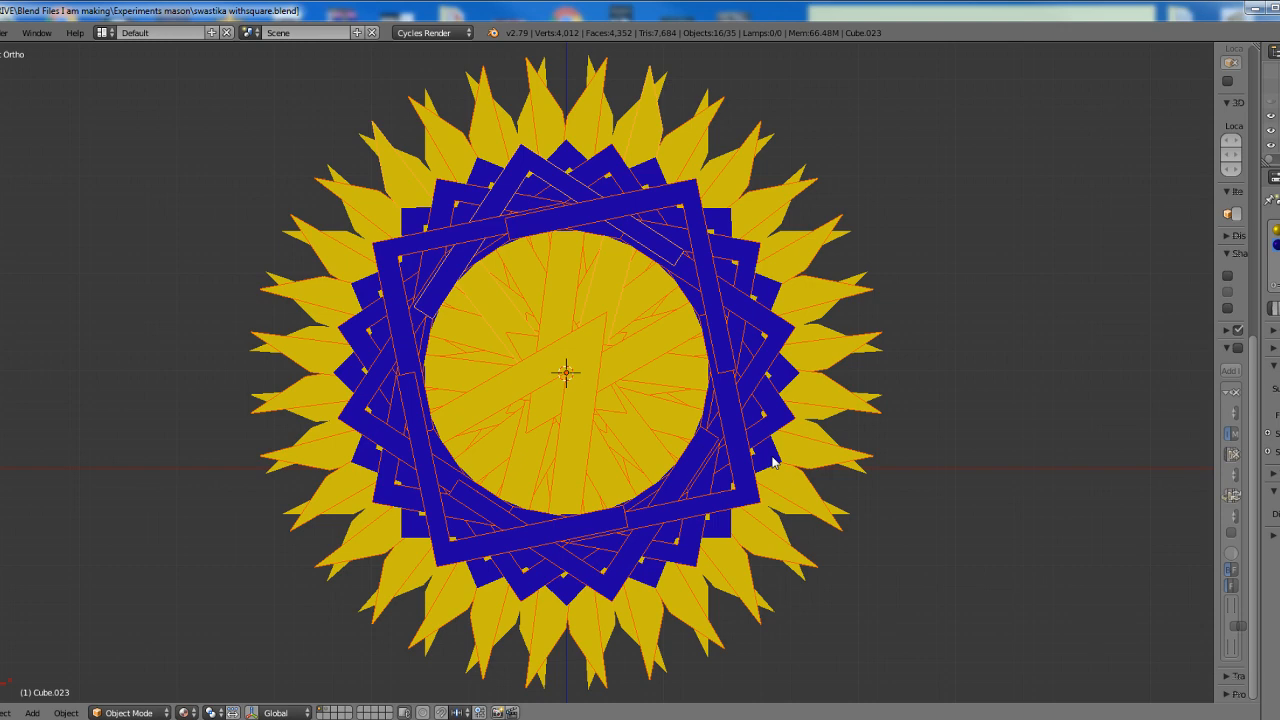
Undo the duplications and rotations about the inner apex back to the single upright square-and-compass shape
{"action": "key", "text": "ctrl+z"}
{"action": "key", "text": "ctrl+z"}
{"action": "key", "text": "ctrl+z"}
{"action": "key", "text": "ctrl+z"}
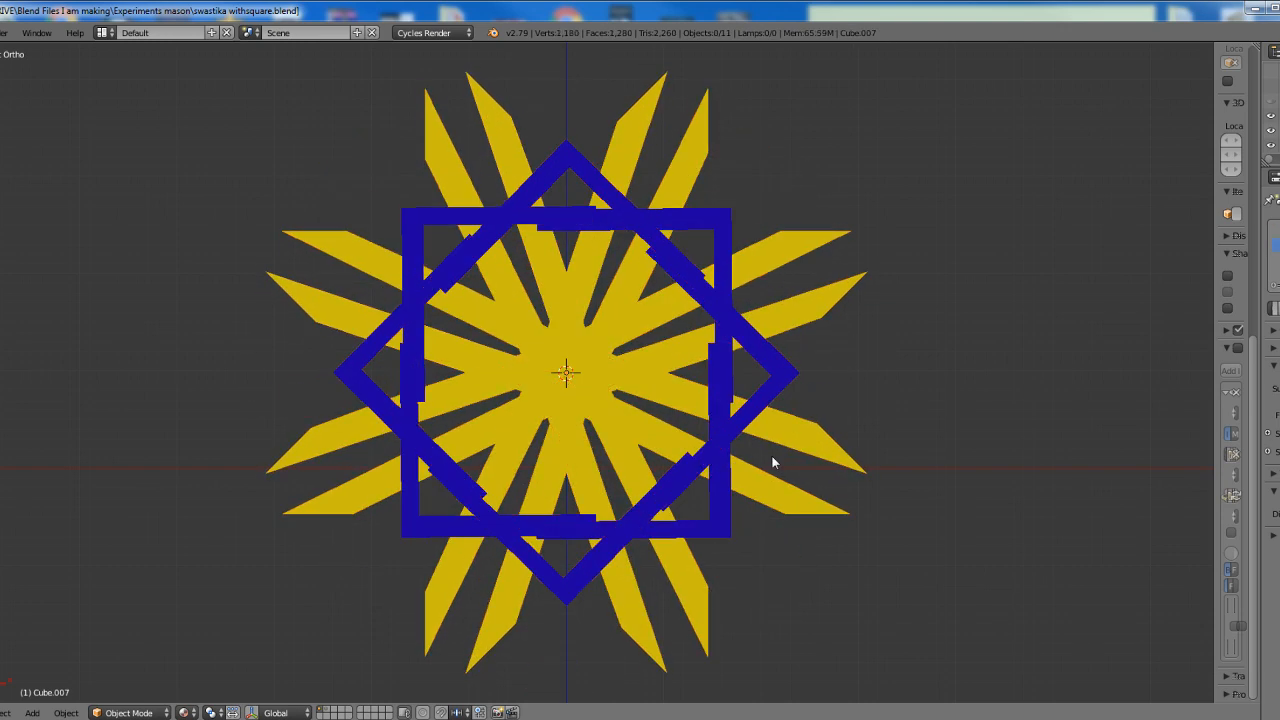
{"action": "key", "text": "ctrl+z"}
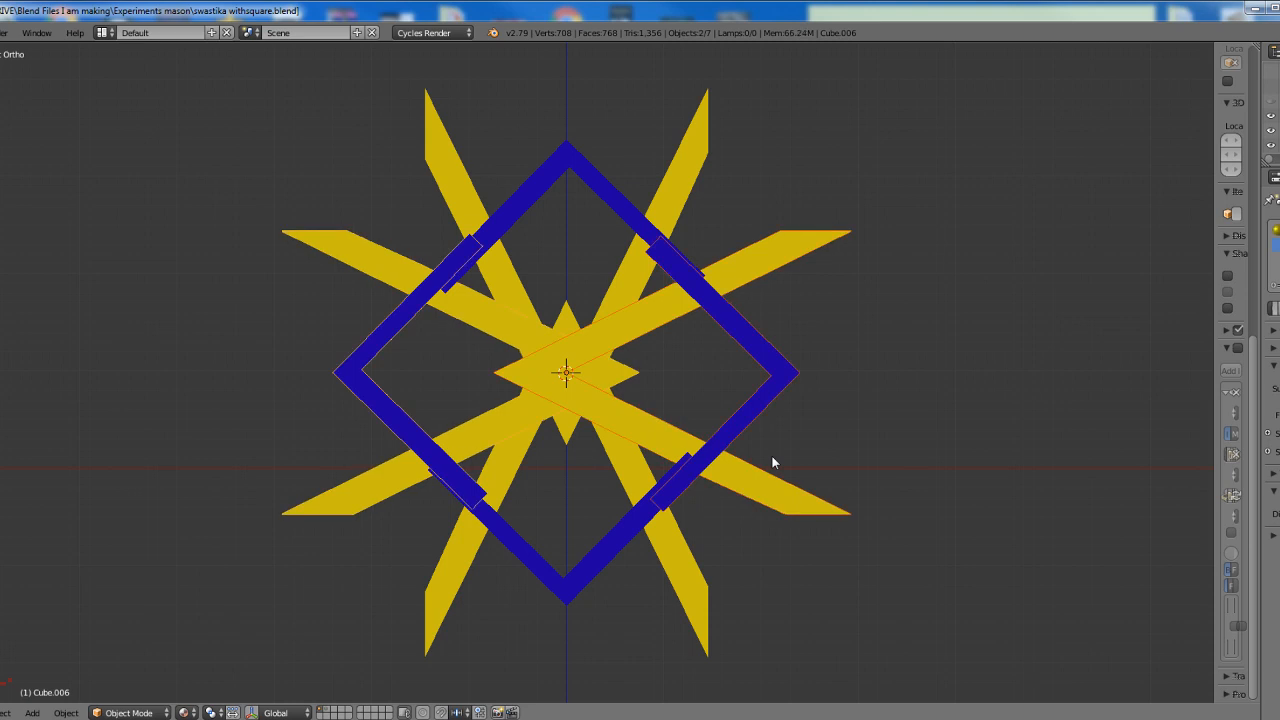
{"action": "key", "text": "ctrl+z"}
{"action": "key", "text": "ctrl+z"}
{"action": "key", "text": "ctrl+z"}
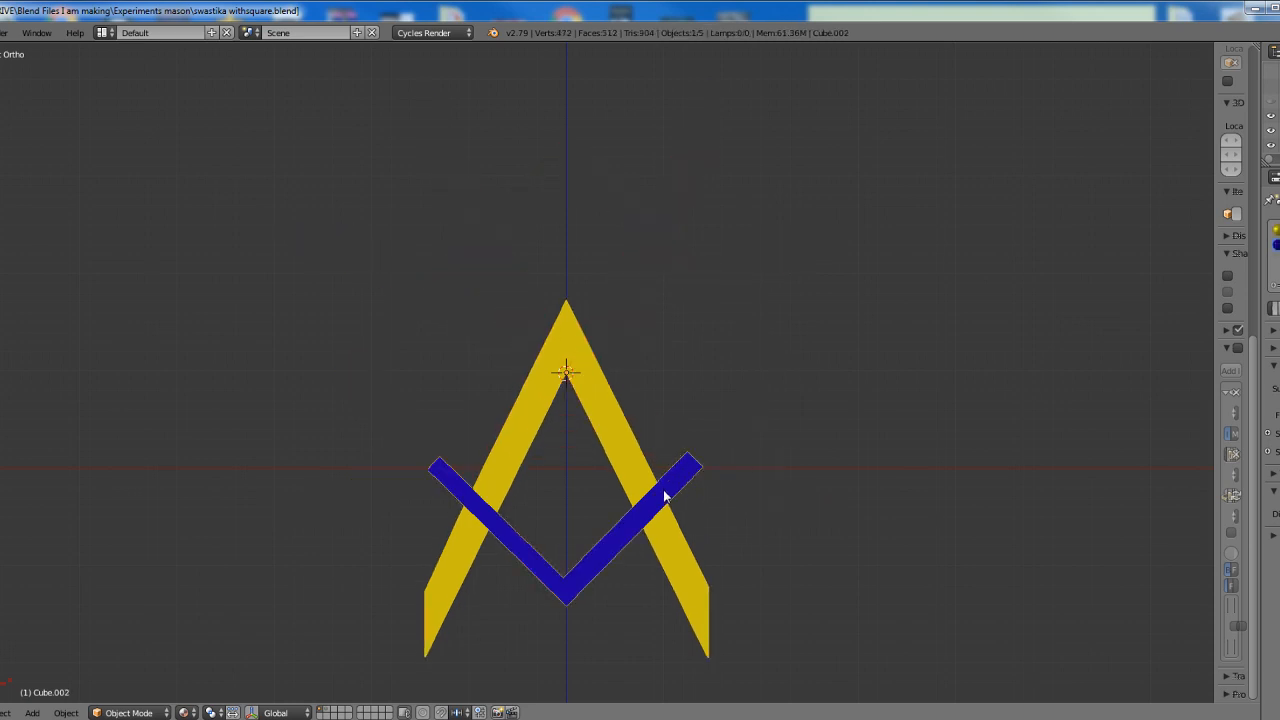
Move the leftover duplicate off the original square-and-compass object and delete it
{"action": "key", "text": "shift+d"}
{"action": "left_click", "coordinate": [767, 395]}
{"action": "key", "text": "x"}
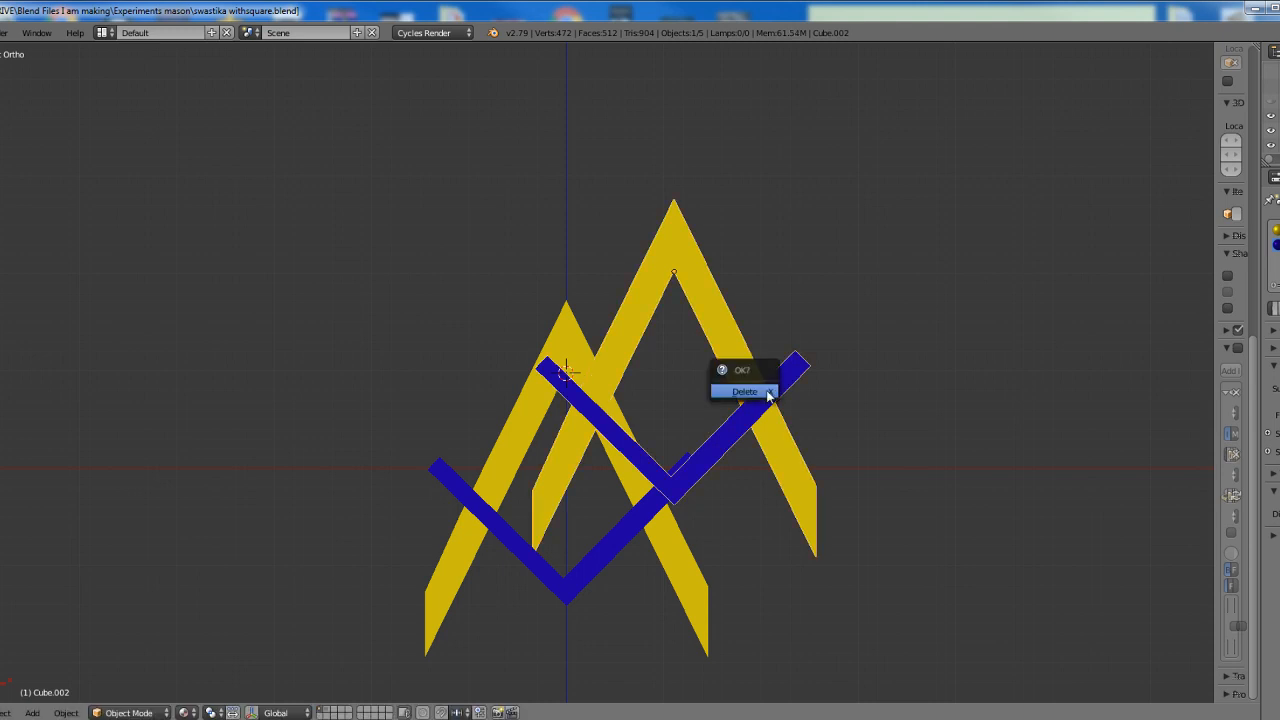
{"action": "left_click", "coordinate": [755, 392]}
Place the 3D cursor at the inner corner of the blue square and set the square-and-compass object's origin to it
{"action": "middle_click_drag", "start_coordinate": [608, 490], "coordinate": [691, 323], "text": "shift"}
{"action": "scroll", "coordinate": [724, 478], "scroll_direction": "up", "scroll_amount": 2}
{"action": "middle_click_drag", "start_coordinate": [728, 500], "coordinate": [714, 391], "text": "shift"}
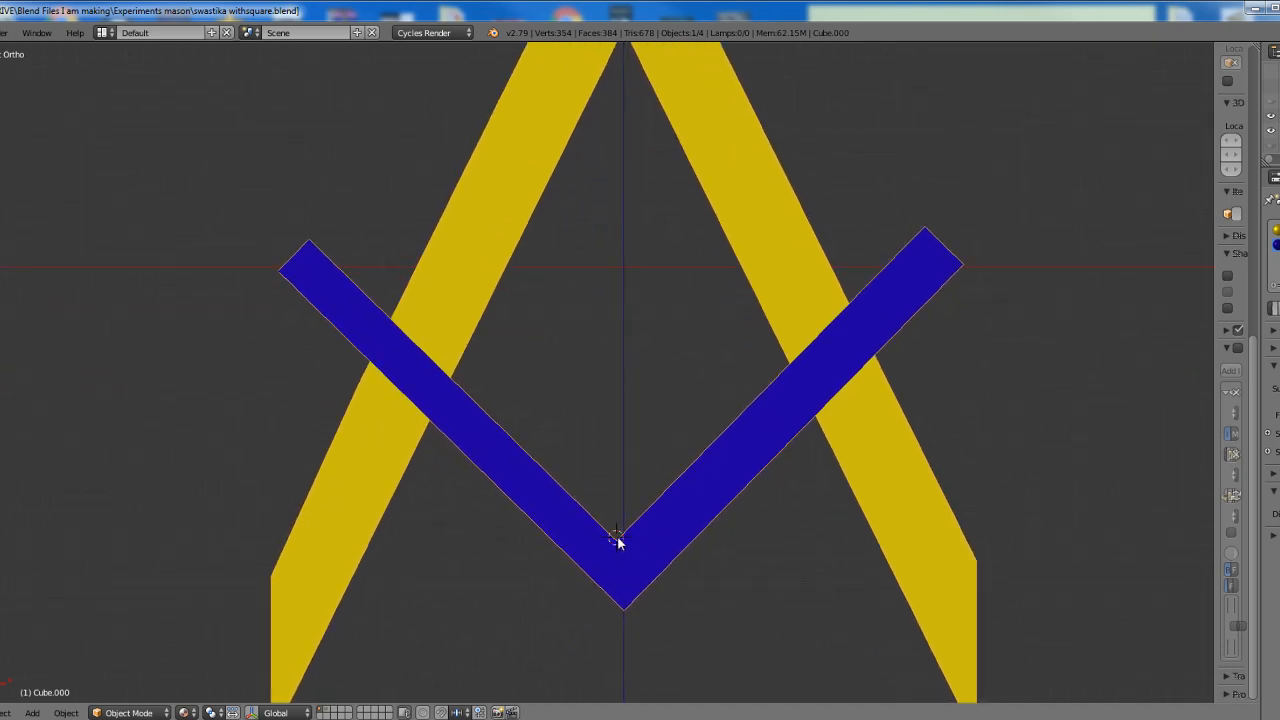
{"action": "scroll", "coordinate": [646, 457], "scroll_direction": "down", "scroll_amount": 3}
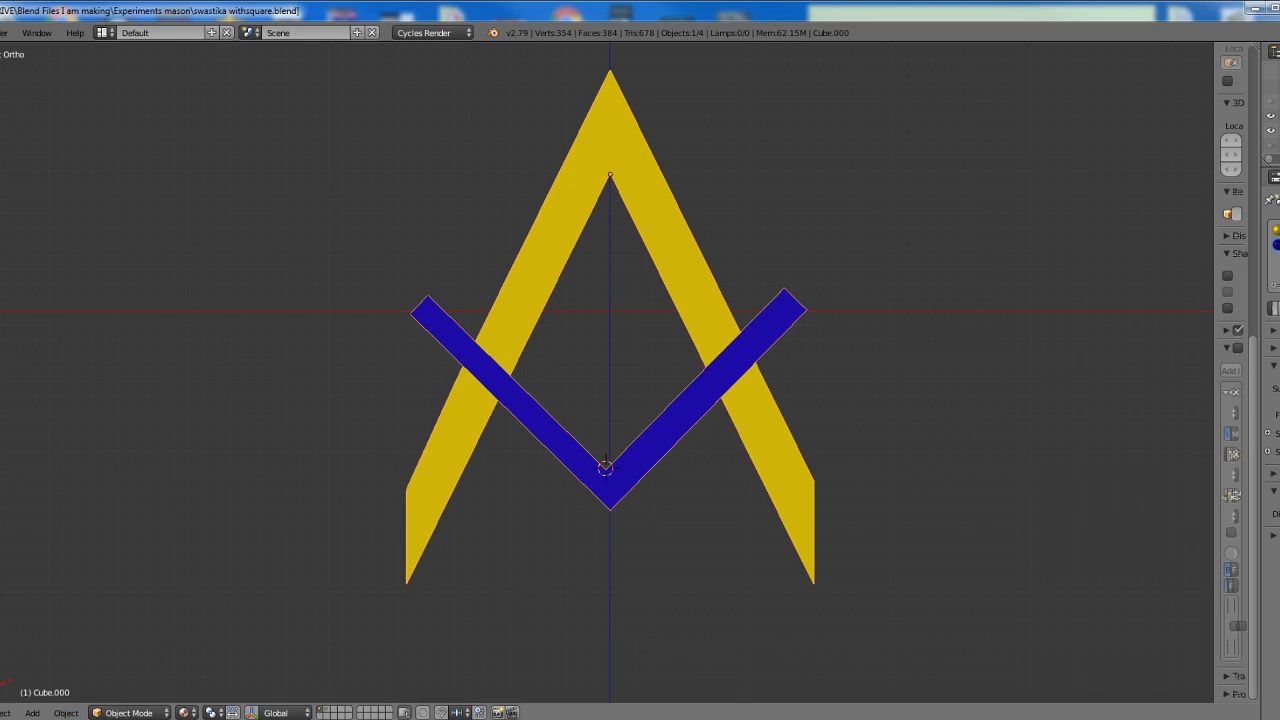
{"action": "left_click", "coordinate": [66, 712]}
{"action": "mouse_move", "coordinate": [88, 645]}
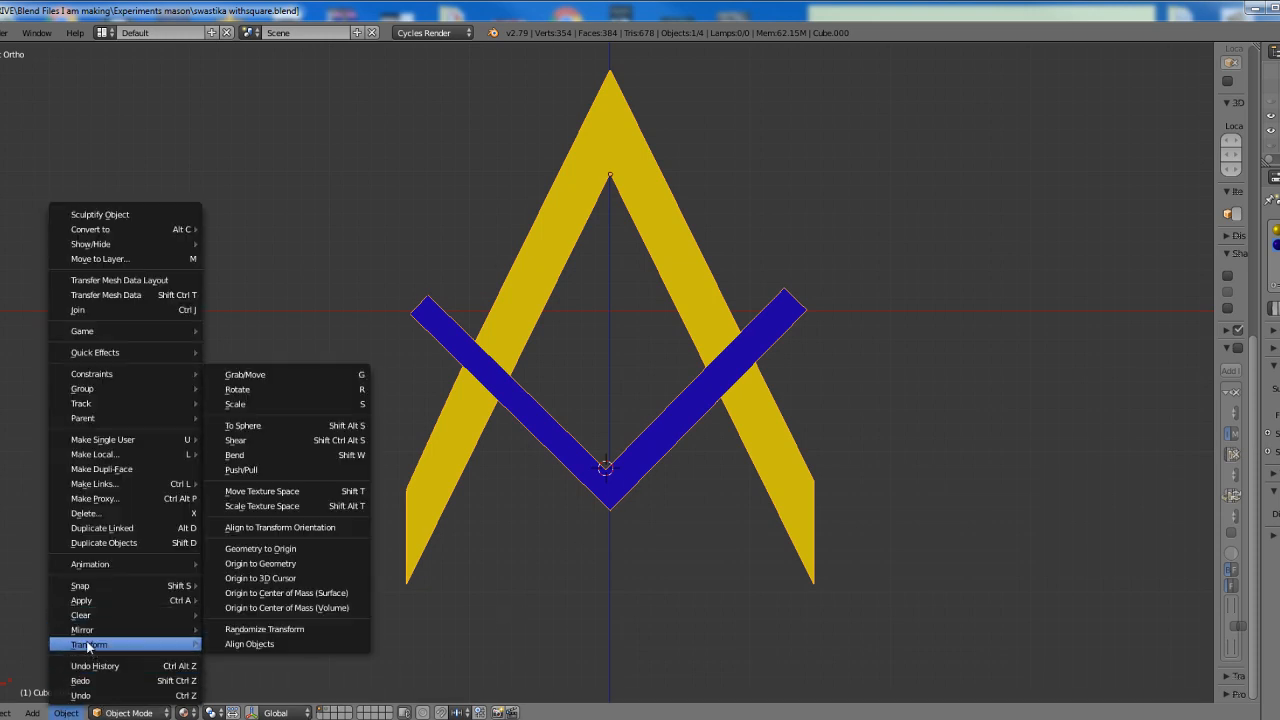
{"action": "left_click", "coordinate": [260, 578]}
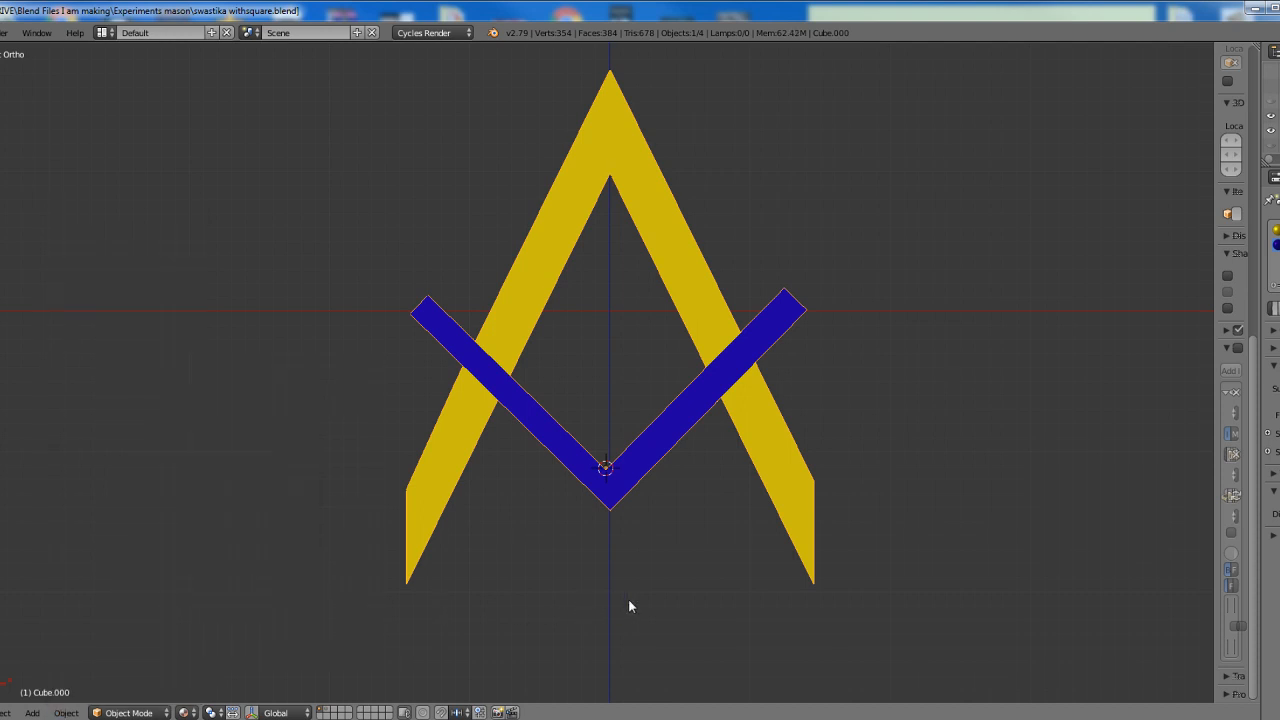
Duplicate the square-and-compass object in place and rotate the copy 180 degrees about the square's inner corner
{"action": "key", "text": "shift+d"}
{"action": "type", "text": "r180"}
{"action": "key", "text": "Return"}
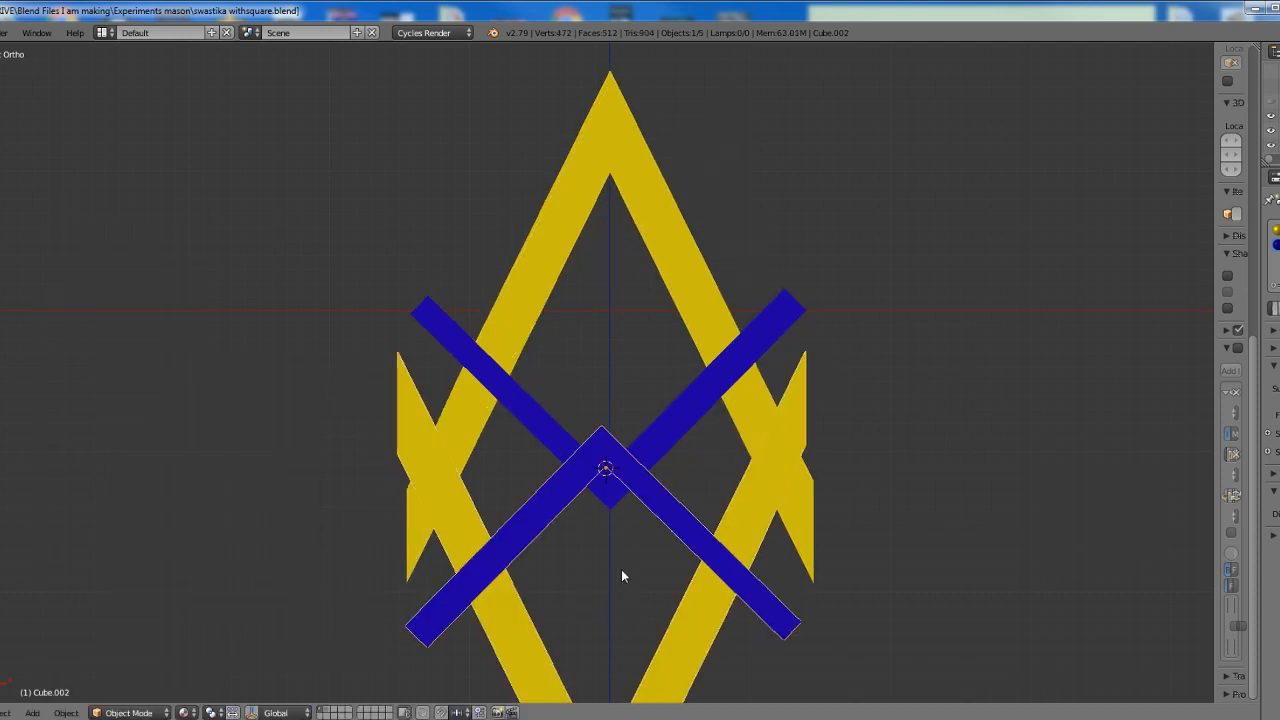
Select both opposed square-and-compass objects, duplicate them in place and rotate the copies 90 degrees about the square's inner corner
{"action": "scroll", "coordinate": [621, 569], "scroll_direction": "down", "scroll_amount": 2}
{"action": "middle_click_drag", "start_coordinate": [628, 541], "coordinate": [614, 522], "text": "shift"}
{"action": "key", "text": "a"}
{"action": "key", "text": "a"}
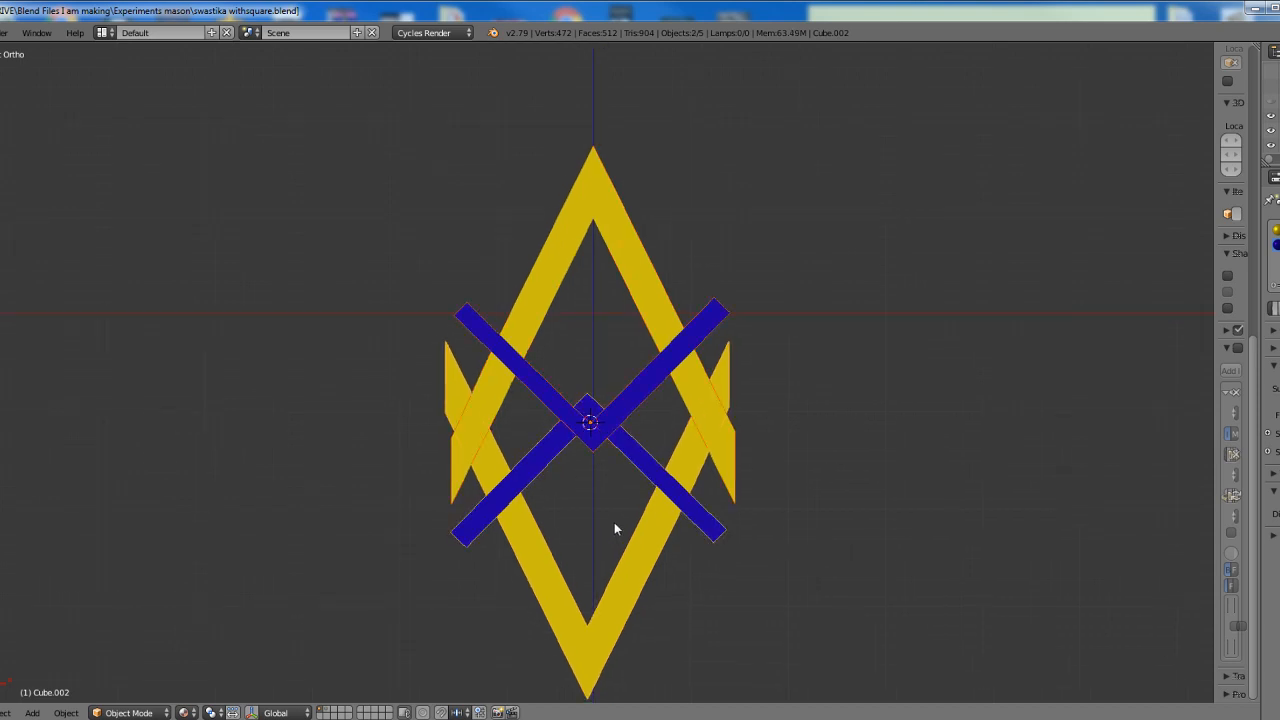
{"action": "key", "text": "shift+d"}
{"action": "key", "text": "r"}
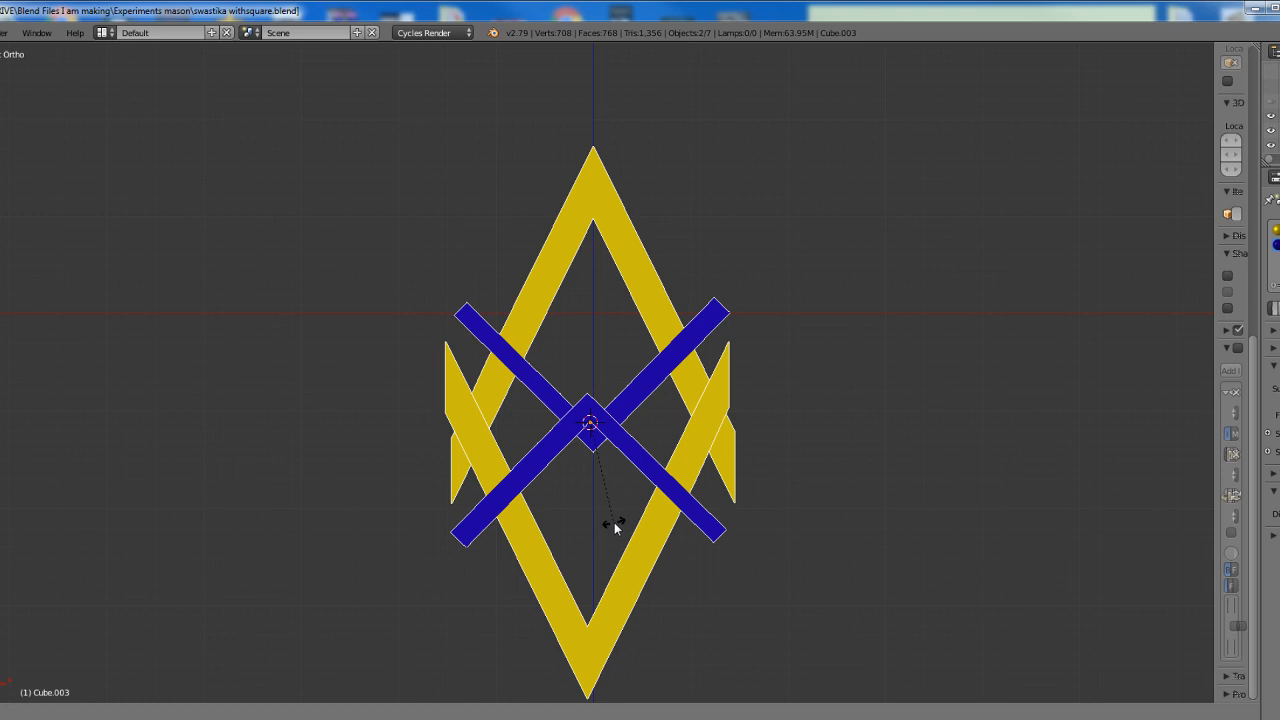
{"action": "type", "text": "90"}
{"action": "key", "text": "Return"}
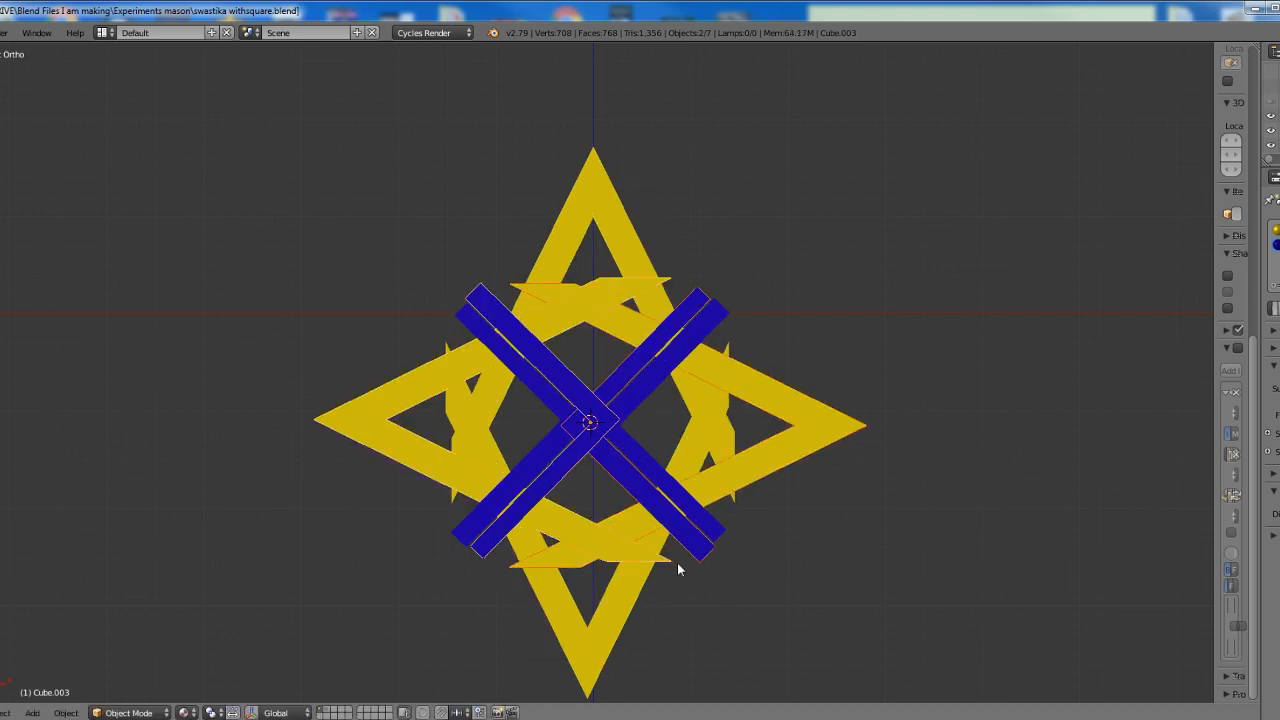
Select all four square-and-compass objects, duplicate them in place and rotate the copies 45 degrees about the square's inner corner
{"action": "scroll", "coordinate": [677, 563], "scroll_direction": "up", "scroll_amount": 1}
{"action": "key", "text": "a"}
{"action": "key", "text": "a"}
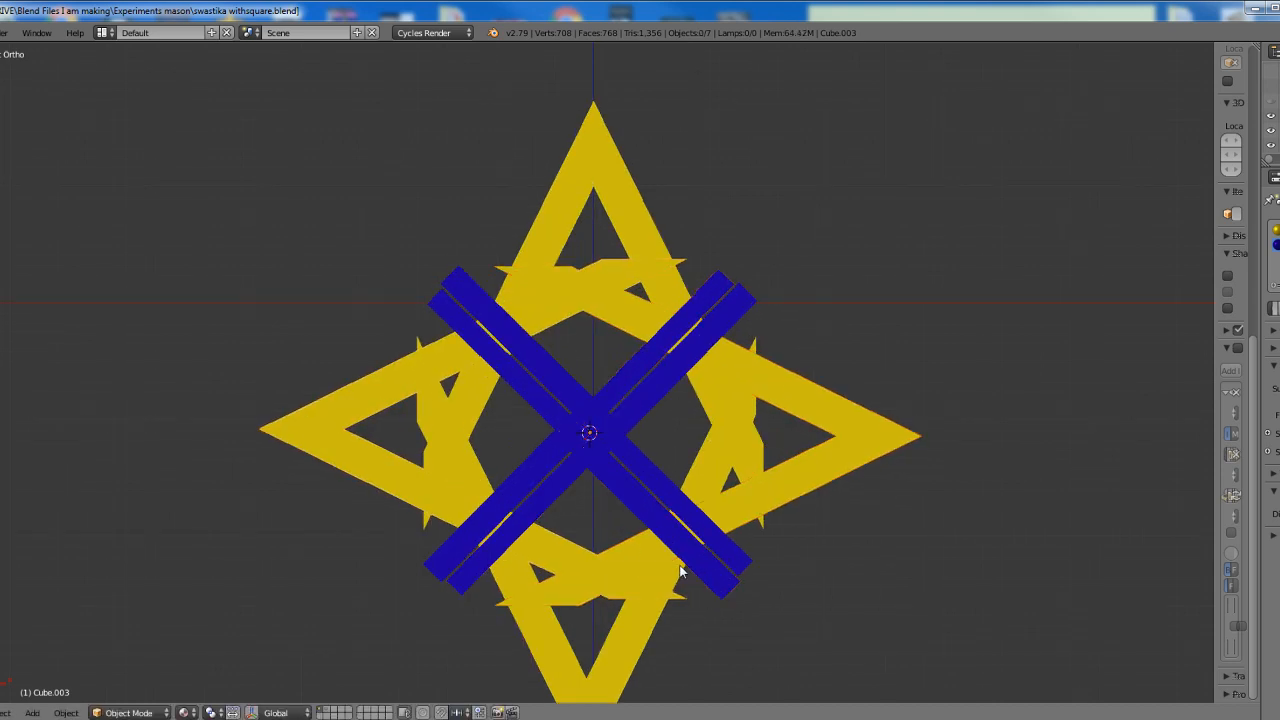
{"action": "key", "text": "shift+d"}
{"action": "key", "text": "r"}
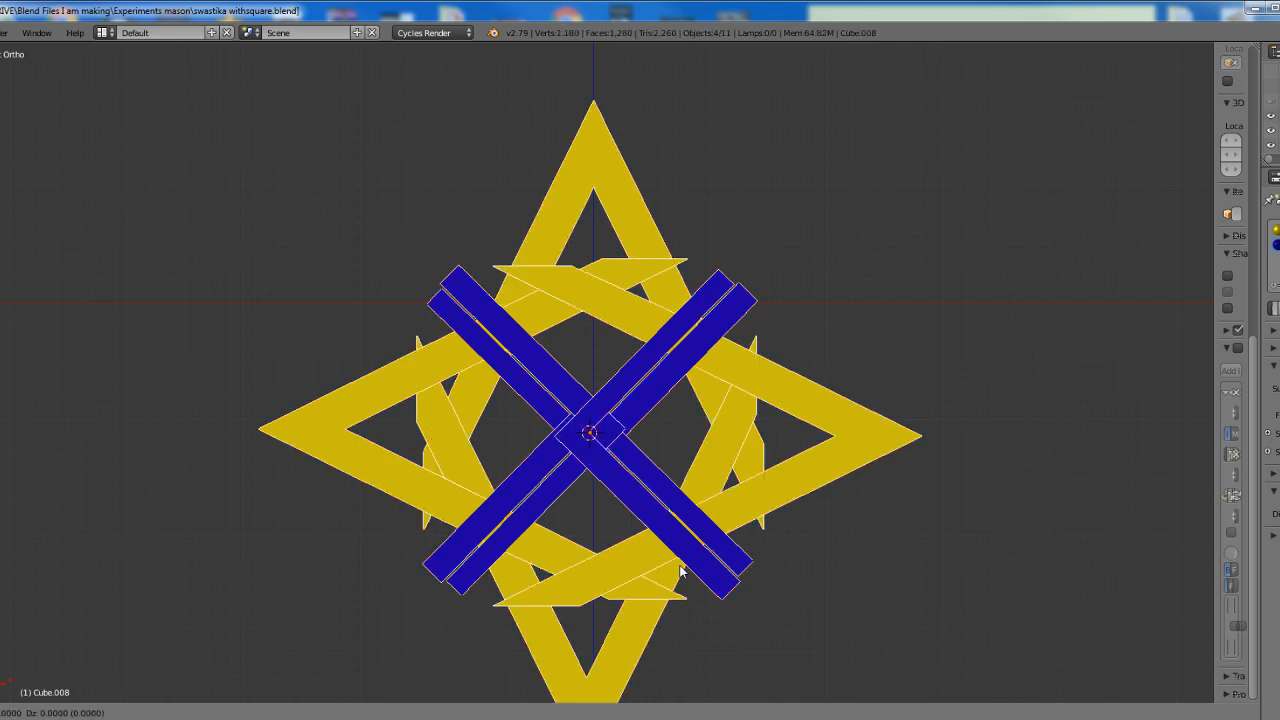
{"action": "type", "text": "45"}
{"action": "key", "text": "Return"}
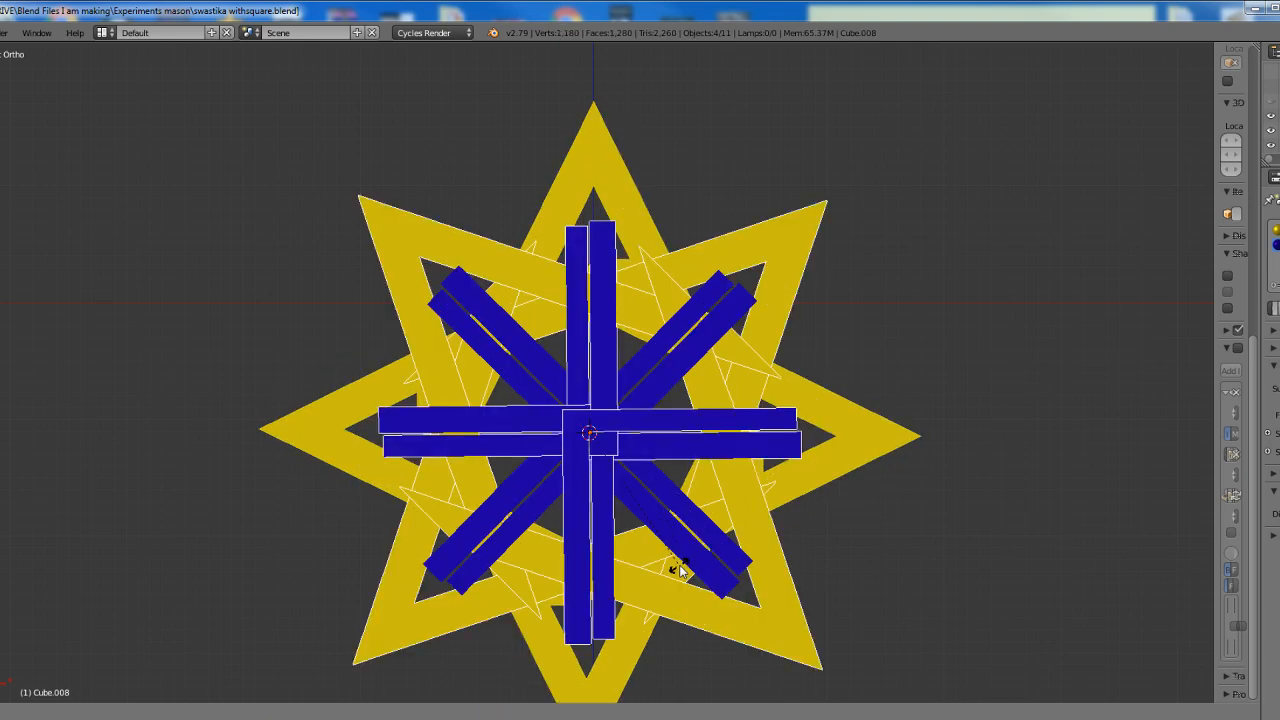
Select all eight square-and-compass objects, duplicate them in place and rotate the copies 22.5 degrees about the square's inner corner
{"action": "middle_click_drag", "start_coordinate": [678, 568], "coordinate": [660, 481], "text": "shift"}
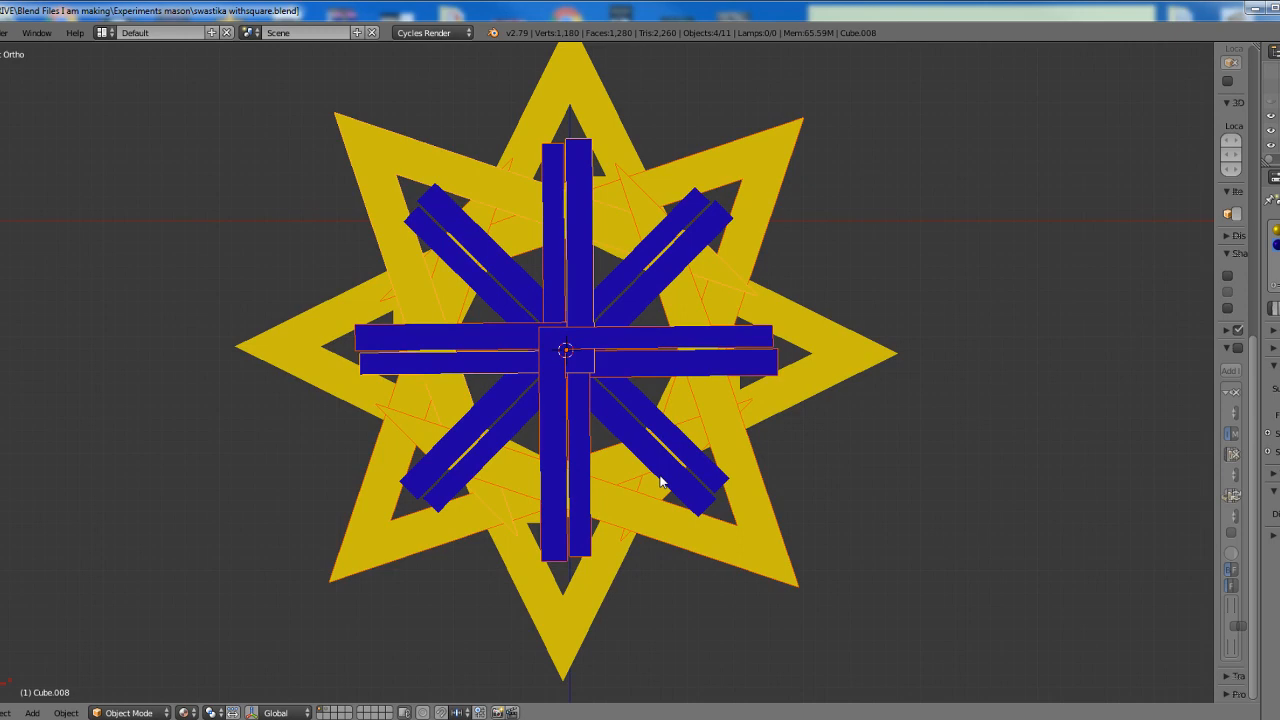
{"action": "key", "text": "shift+a"}
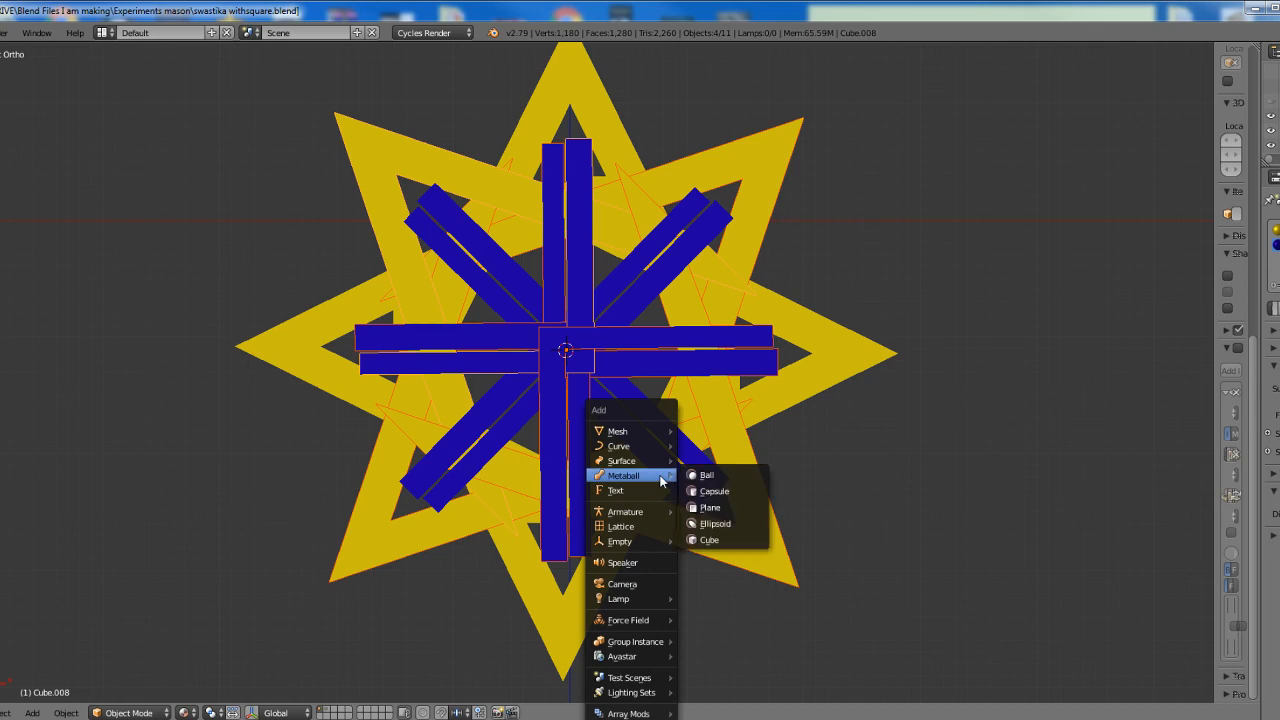
{"action": "key", "text": "a"}
{"action": "key", "text": "a"}
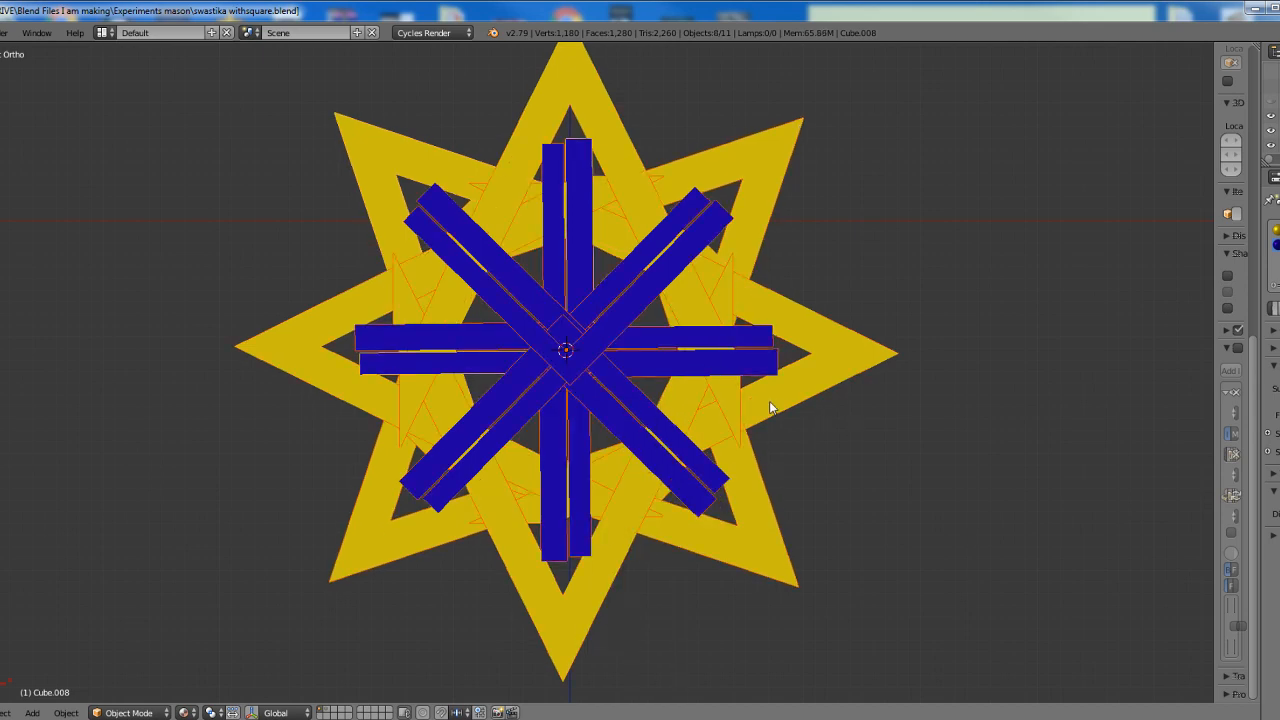
{"action": "key", "text": "shift+d"}
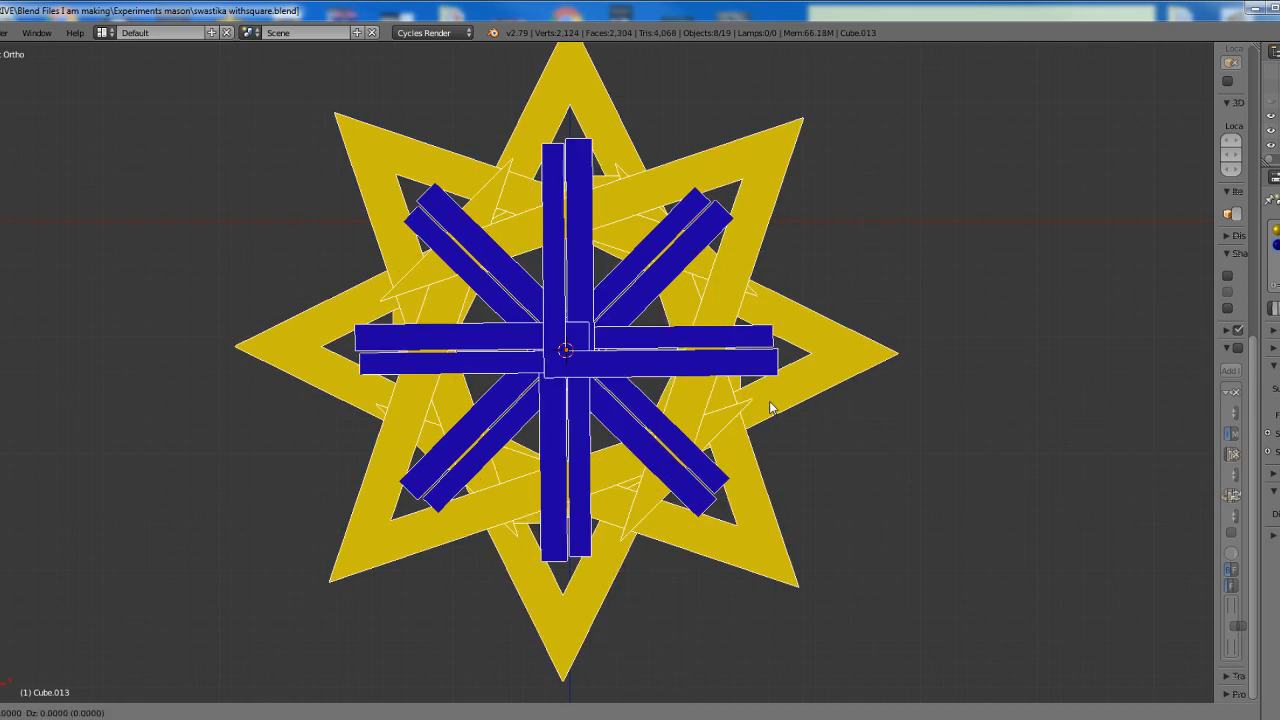
{"action": "left_click", "coordinate": [769, 401]}
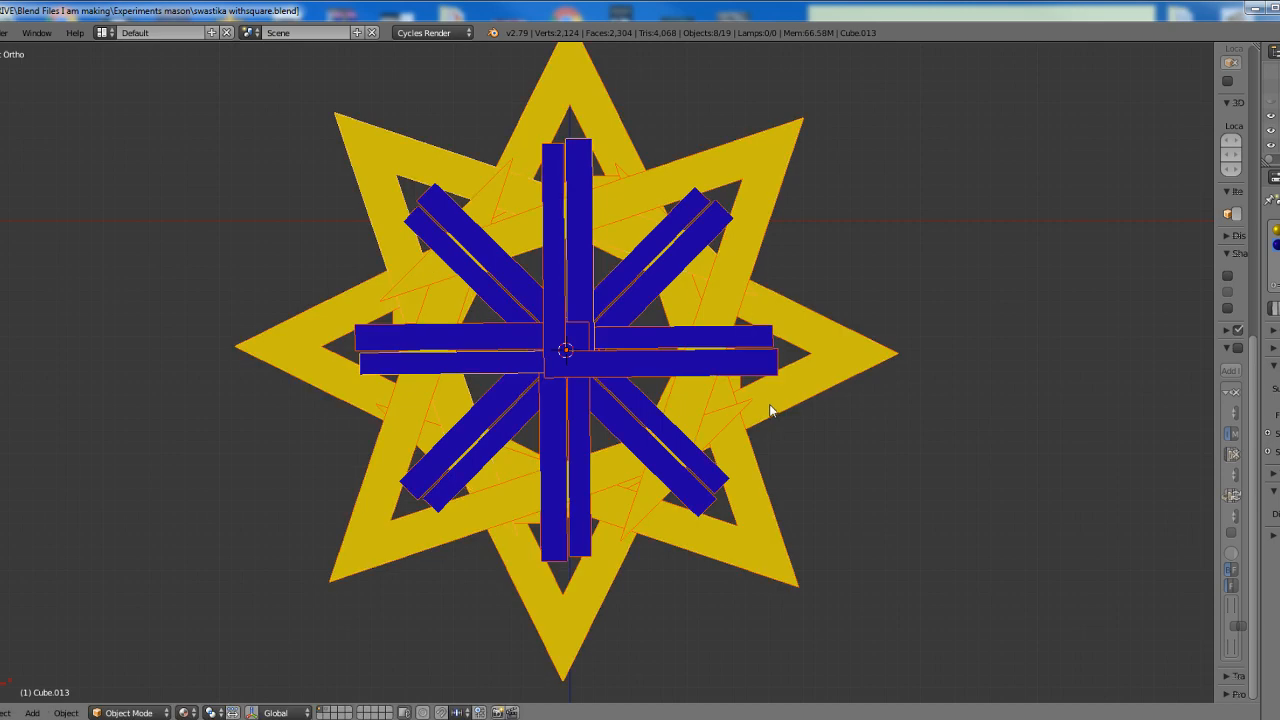
{"action": "type", "text": "r22.5"}
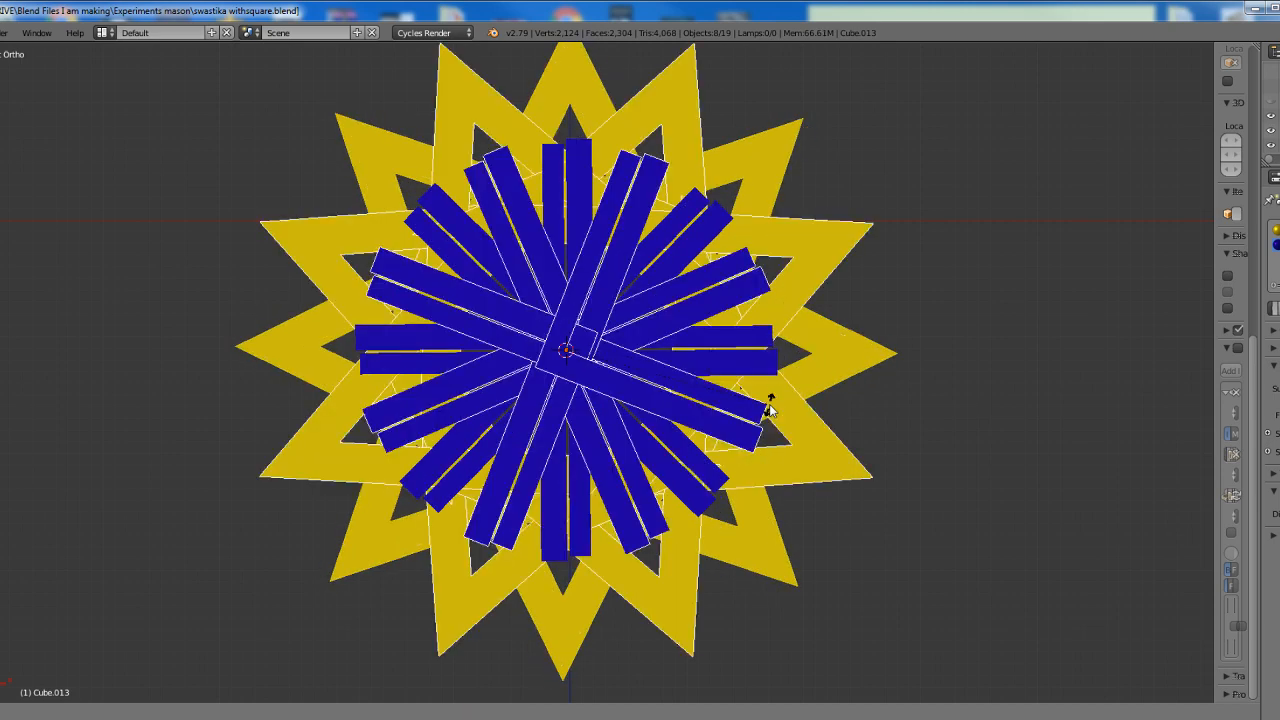
{"action": "key", "text": "Return"}
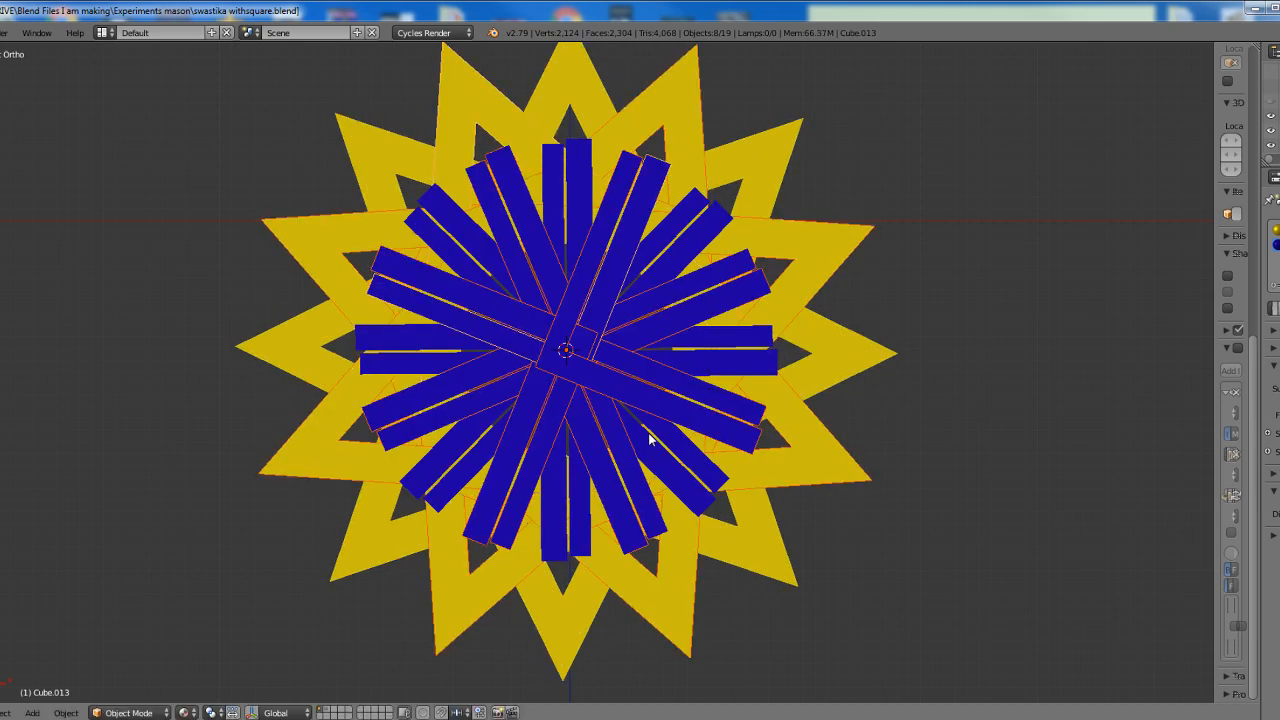
Select all sixteen square-and-compass objects, duplicate them in place and rotate the copies about 11 degrees about the square's inner corner
{"action": "middle_click_drag", "start_coordinate": [652, 444], "coordinate": [648, 470], "text": "shift"}
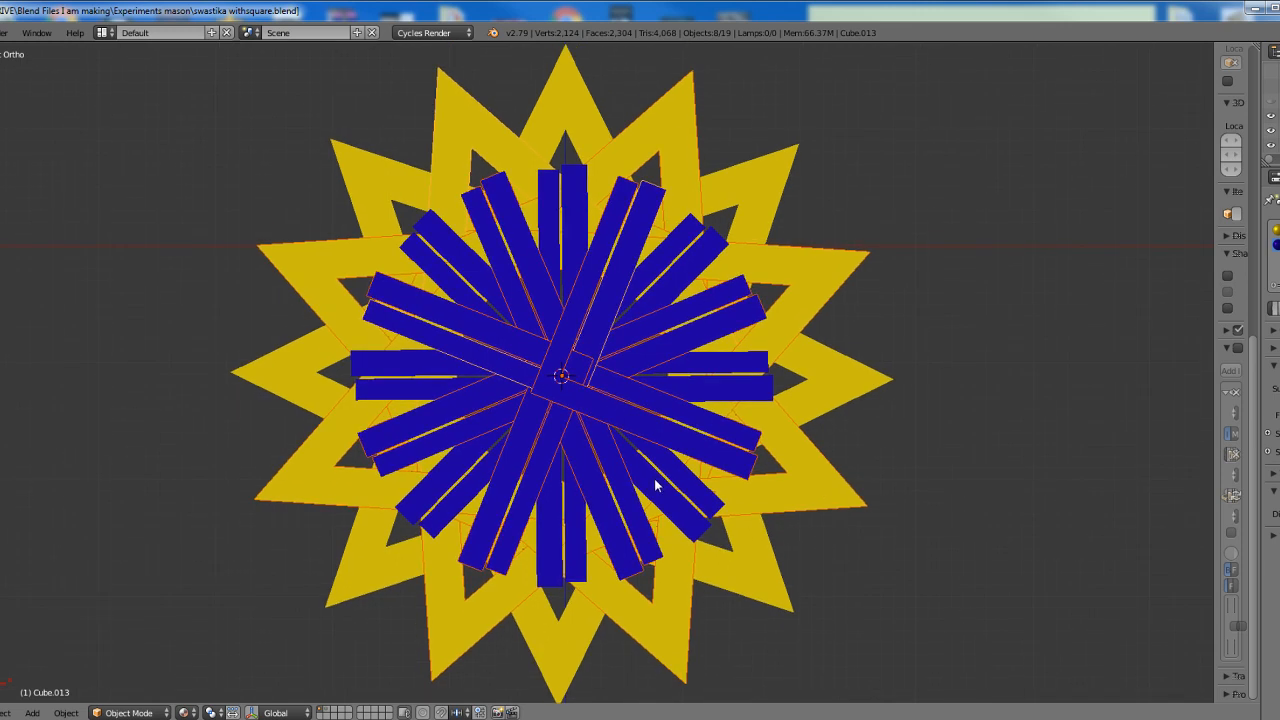
{"action": "key", "text": "a"}
{"action": "key", "text": "a"}
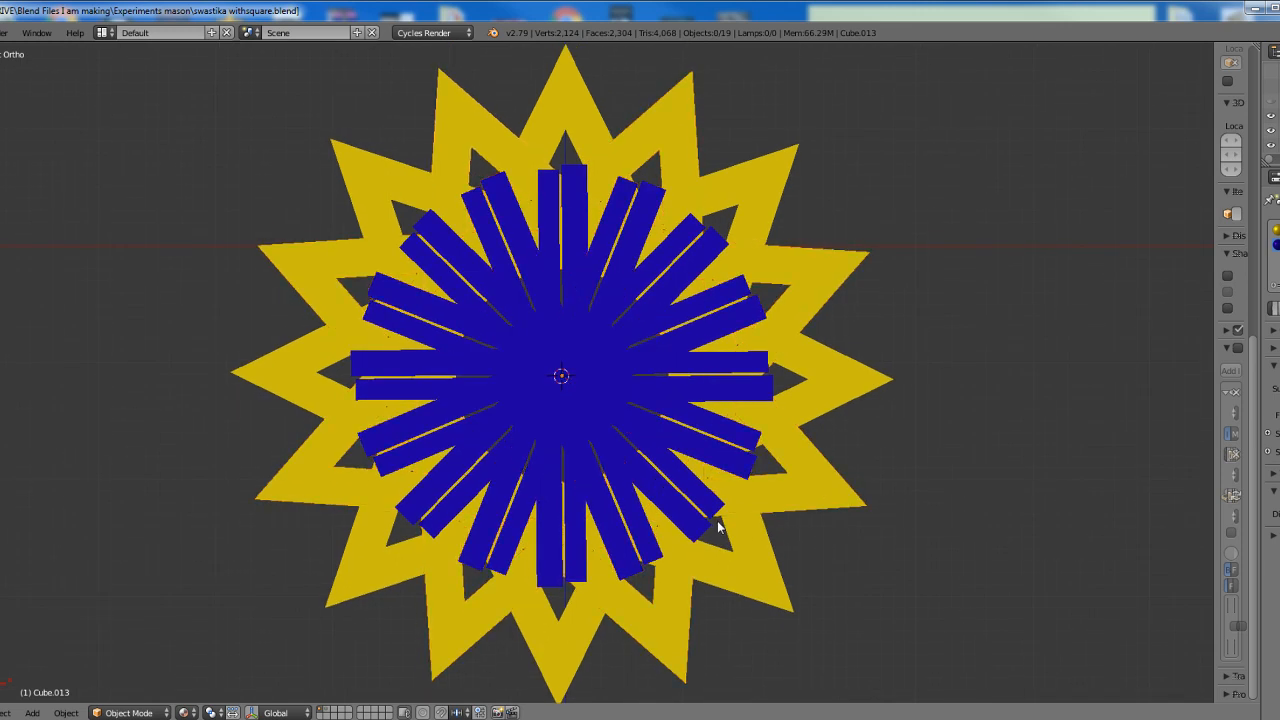
{"action": "key", "text": "shift+d"}
{"action": "key", "text": "r"}
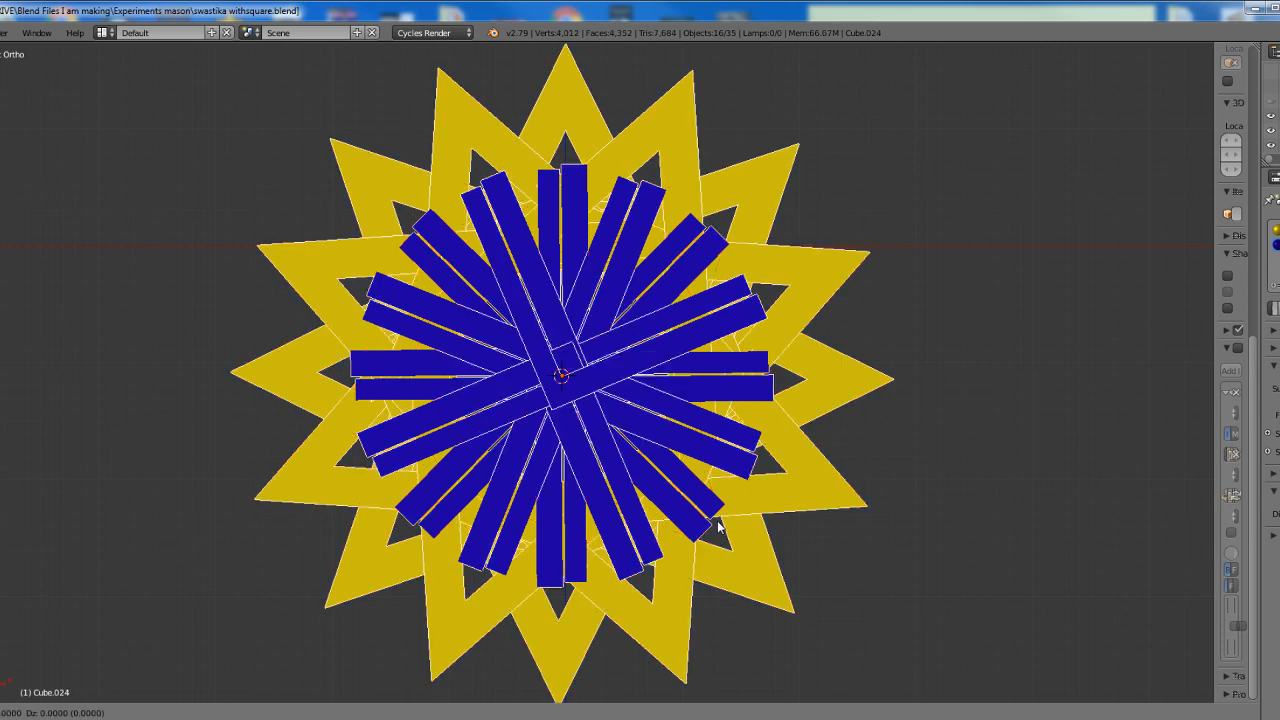
{"action": "type", "text": "11"}
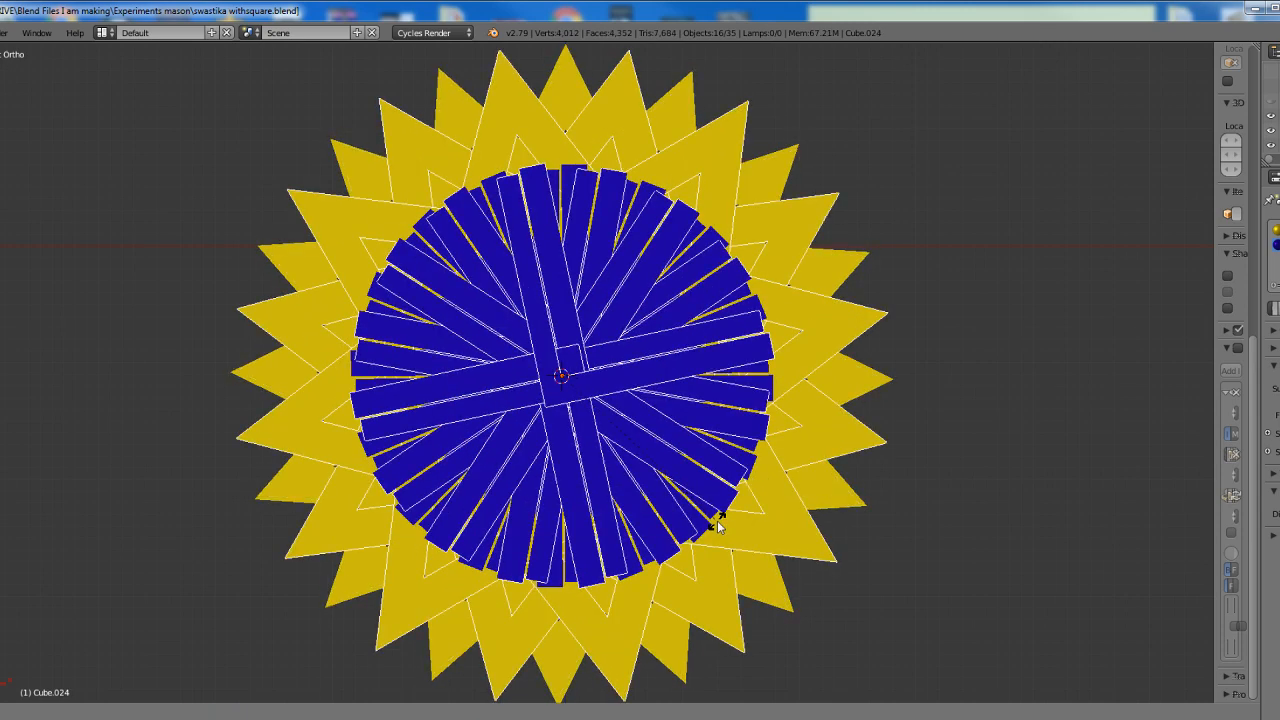
{"action": "key", "text": "Return"}
{"action": "scroll", "coordinate": [640, 515], "scroll_direction": "down", "scroll_amount": 1}
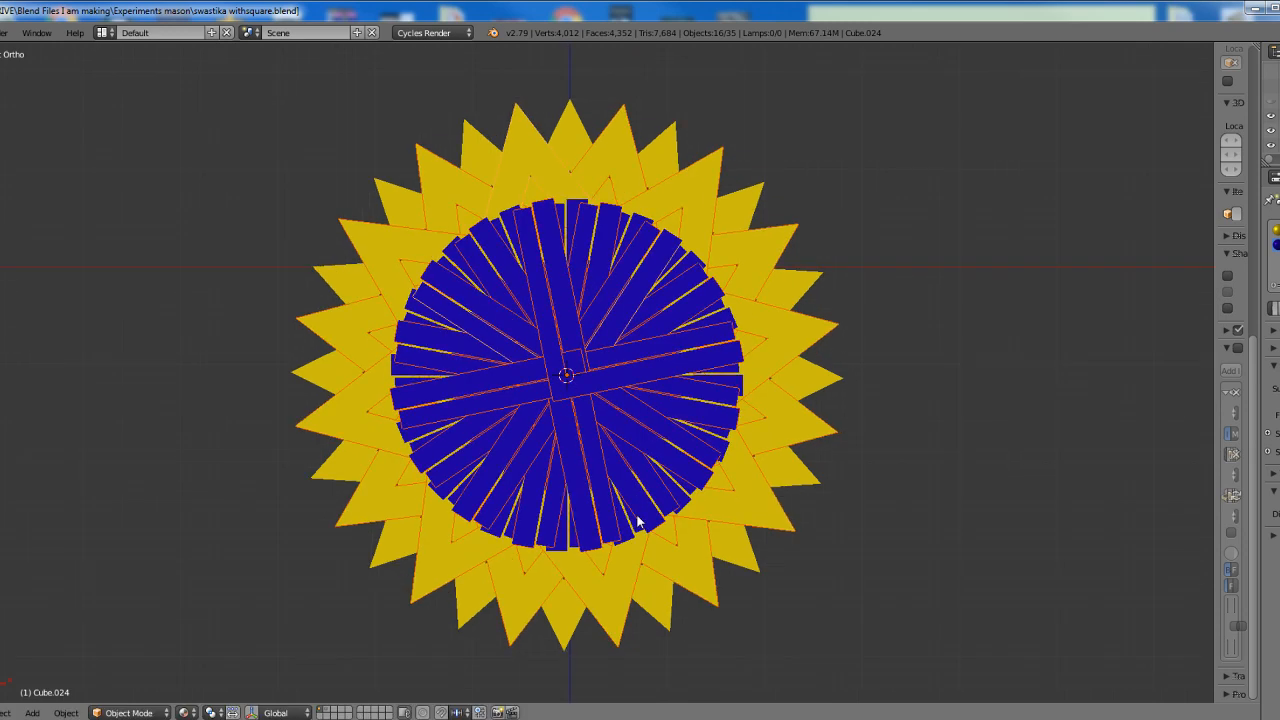
{"action": "scroll", "coordinate": [638, 521], "scroll_direction": "up", "scroll_amount": 1}
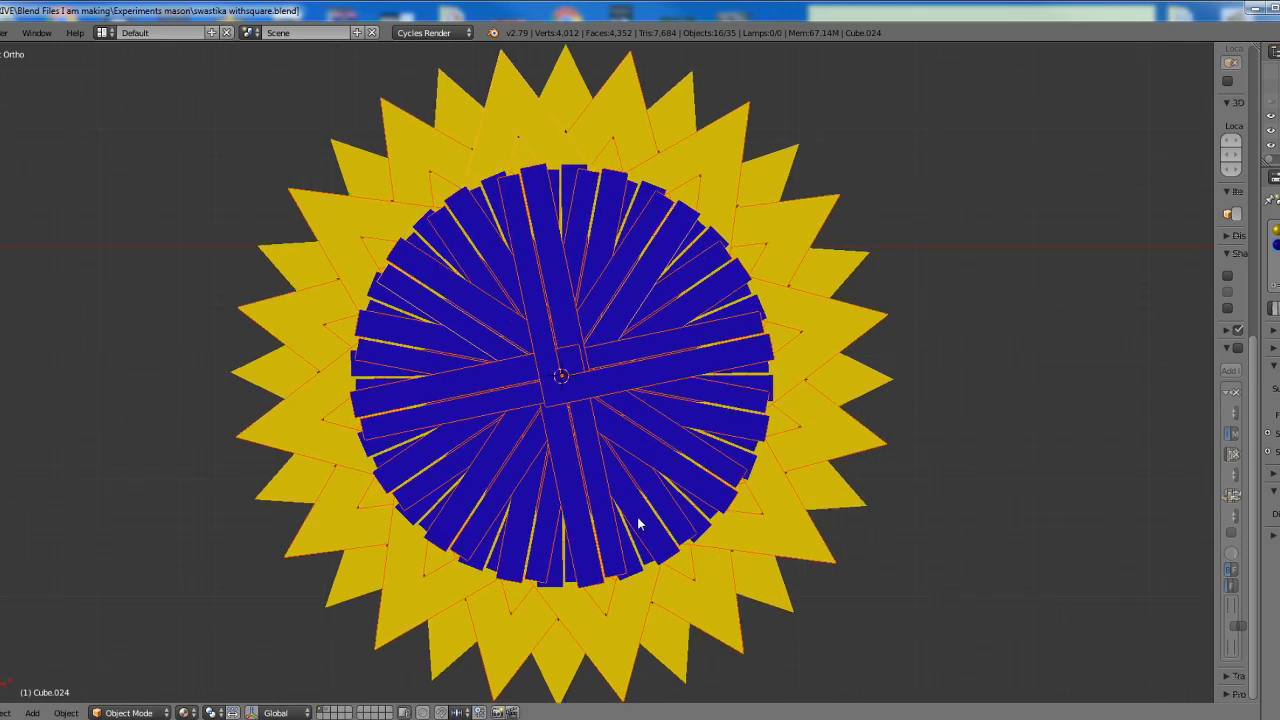
Undo the successive duplications and rotations about the square's inner corner, back to the single upright square-and-compass
{"action": "key", "text": "ctrl+z"}
{"action": "key", "text": "ctrl+z"}
{"action": "key", "text": "ctrl+z"}
{"action": "key", "text": "ctrl+z"}
{"action": "key", "text": "ctrl+z"}
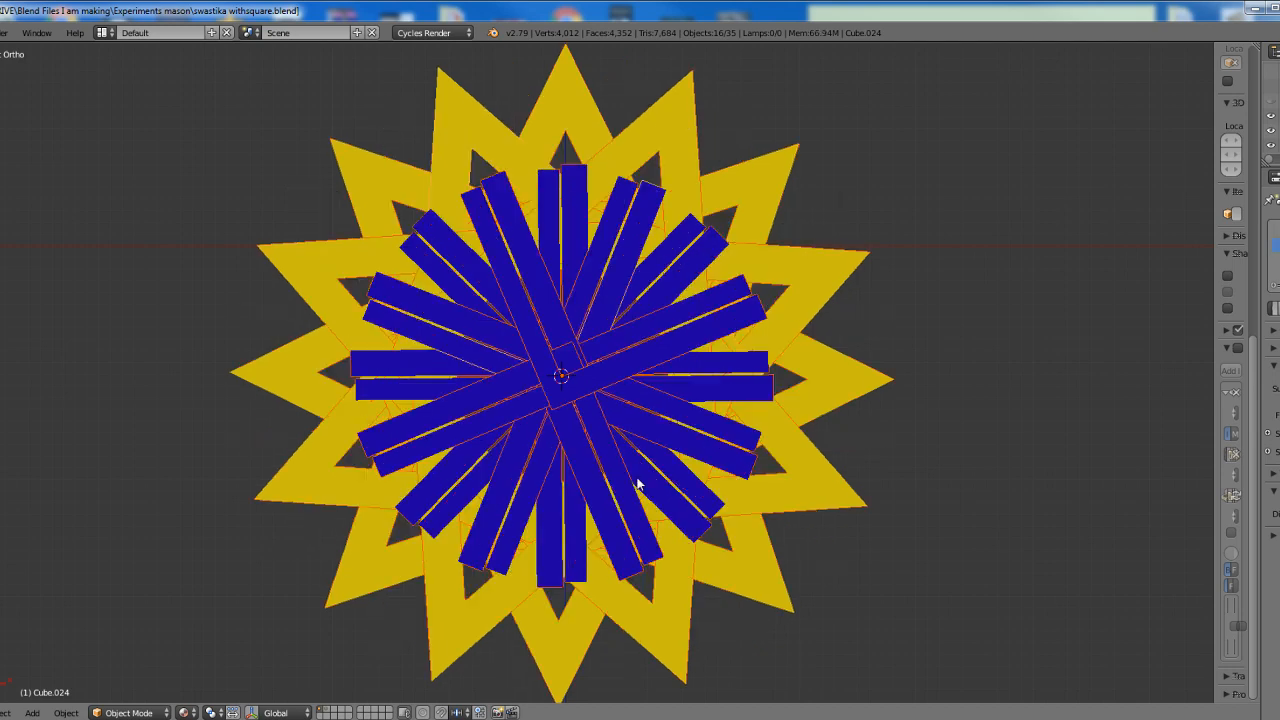
{"action": "key", "text": "ctrl+z"}
{"action": "key", "text": "ctrl+z"}
{"action": "key", "text": "ctrl+z"}
{"action": "key", "text": "ctrl+z"}
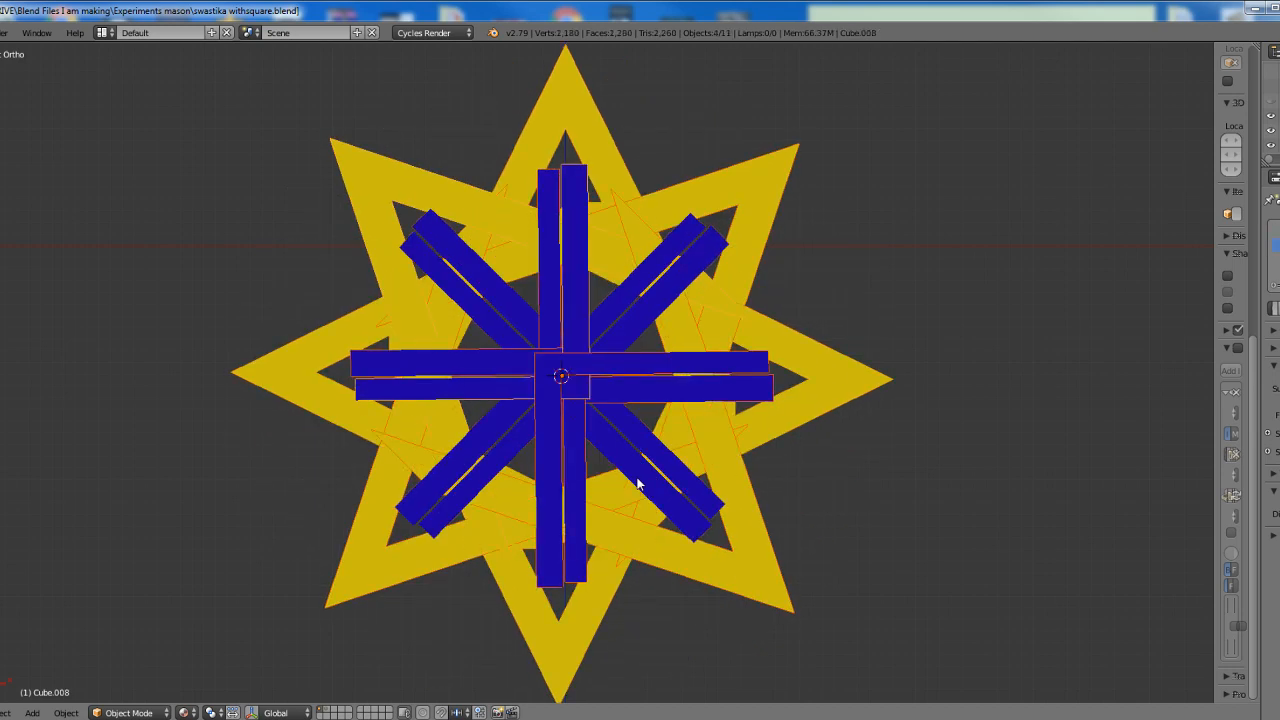
{"action": "key", "text": "ctrl+z"}
{"action": "key", "text": "ctrl+z"}
{"action": "key", "text": "ctrl+z"}
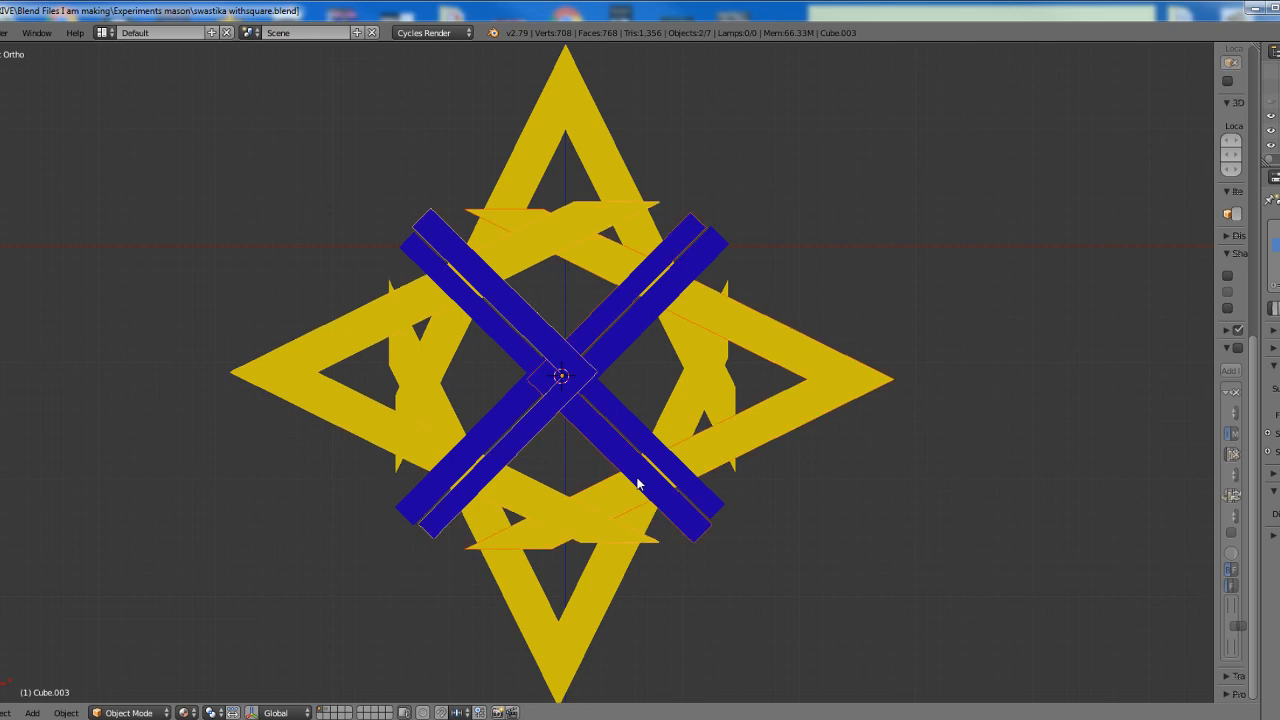
{"action": "key", "text": "ctrl+z"}
{"action": "key", "text": "ctrl+z"}
{"action": "key", "text": "ctrl+z"}
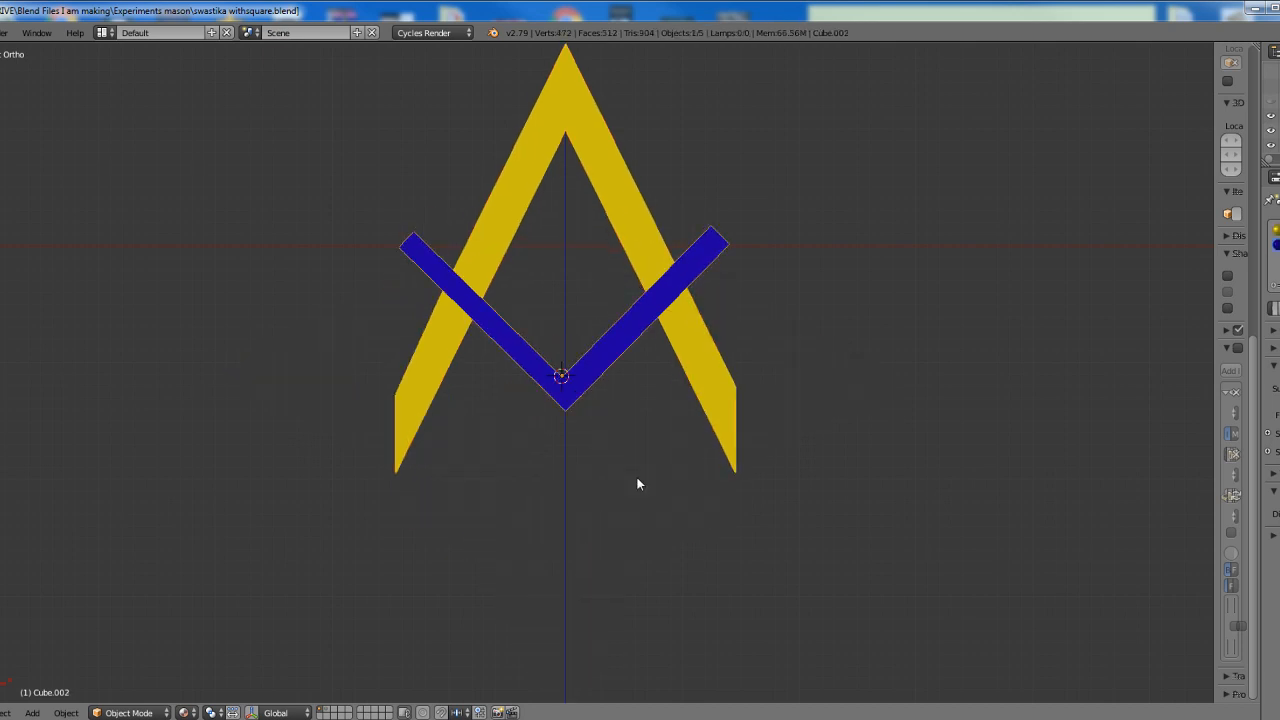
Place the 3D cursor on the square's outer corner and set the selected square-and-compass object's origin to the 3D cursor
{"action": "scroll", "coordinate": [637, 477], "scroll_direction": "up", "scroll_amount": 1, "text": "ctrl"}
{"action": "scroll", "coordinate": [637, 477], "scroll_direction": "up", "scroll_amount": 2}
{"action": "scroll", "coordinate": [642, 478], "scroll_direction": "down", "scroll_amount": 3, "text": "ctrl"}
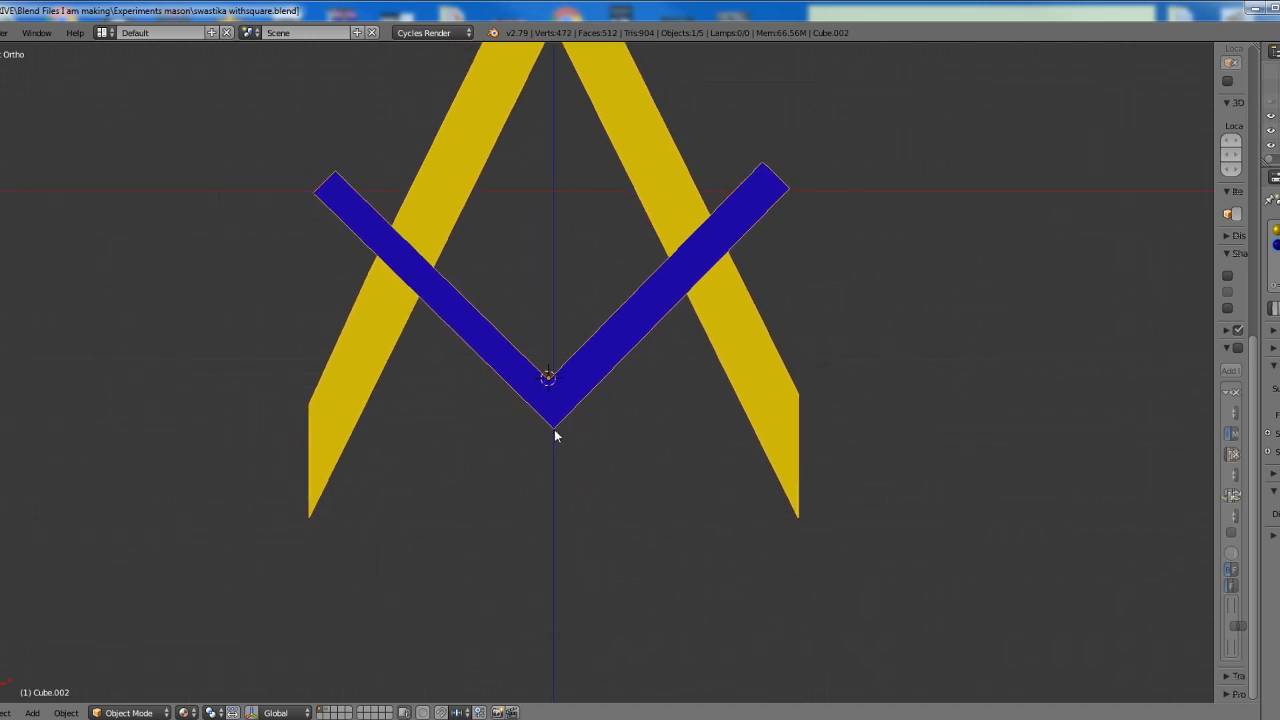
{"action": "left_click", "coordinate": [554, 429]}
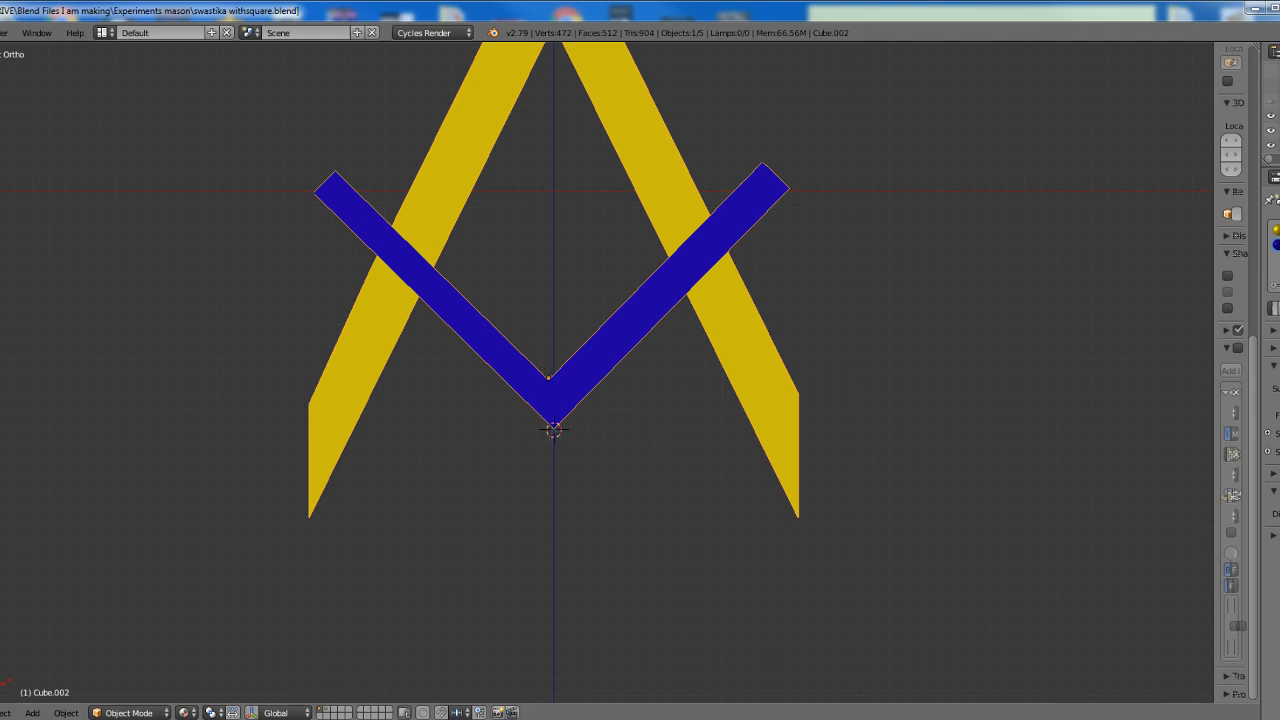
{"action": "left_click", "coordinate": [56, 710]}
{"action": "mouse_move", "coordinate": [67, 630]}
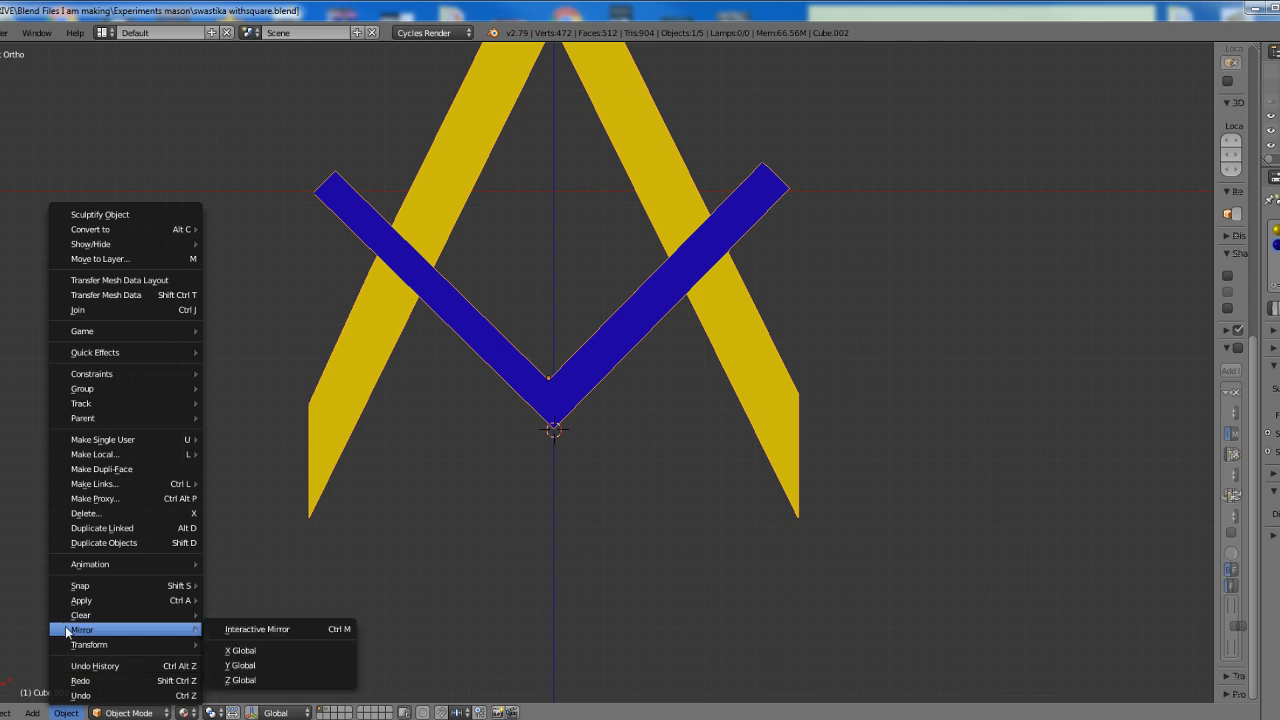
{"action": "mouse_move", "coordinate": [89, 603]}
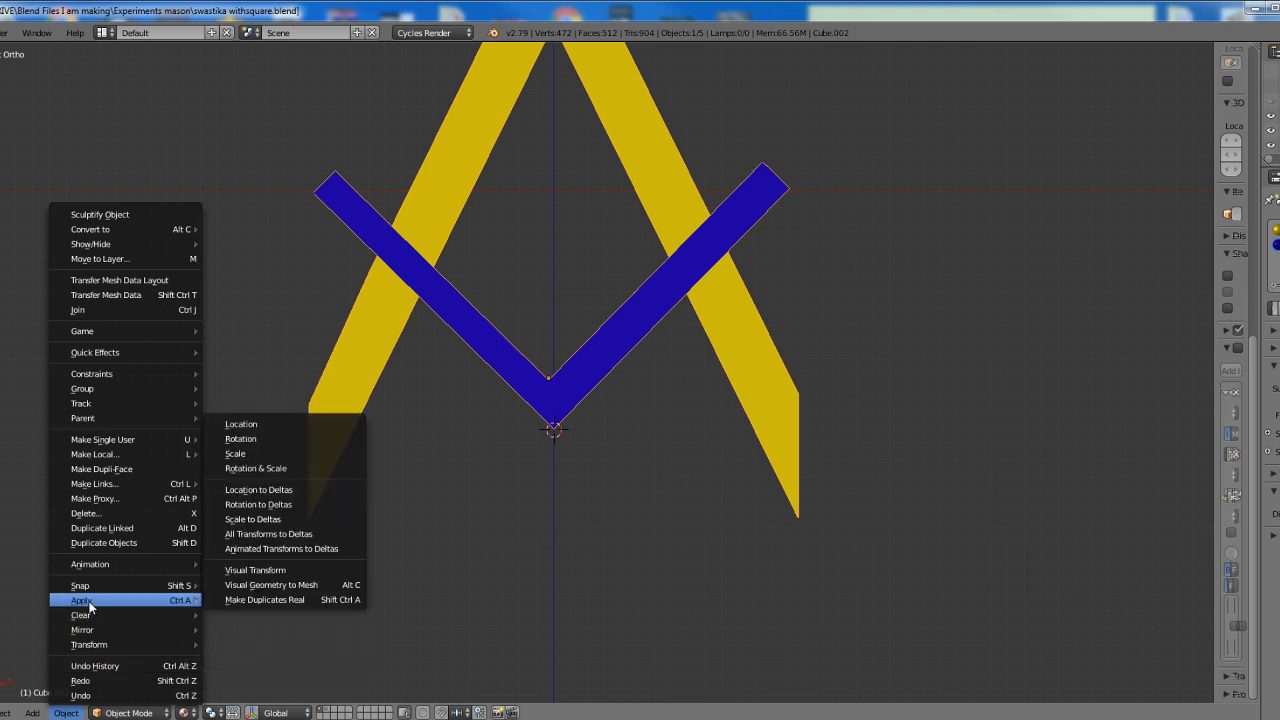
{"action": "mouse_move", "coordinate": [98, 645]}
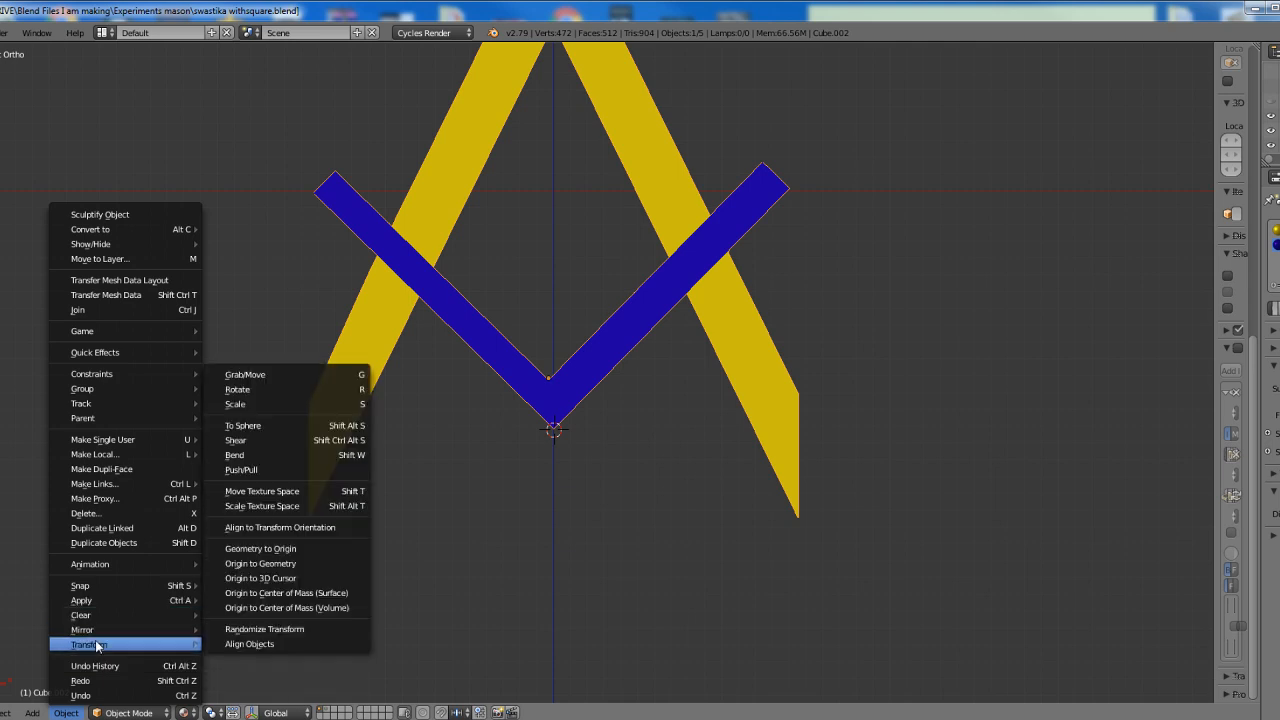
{"action": "left_click", "coordinate": [262, 578]}
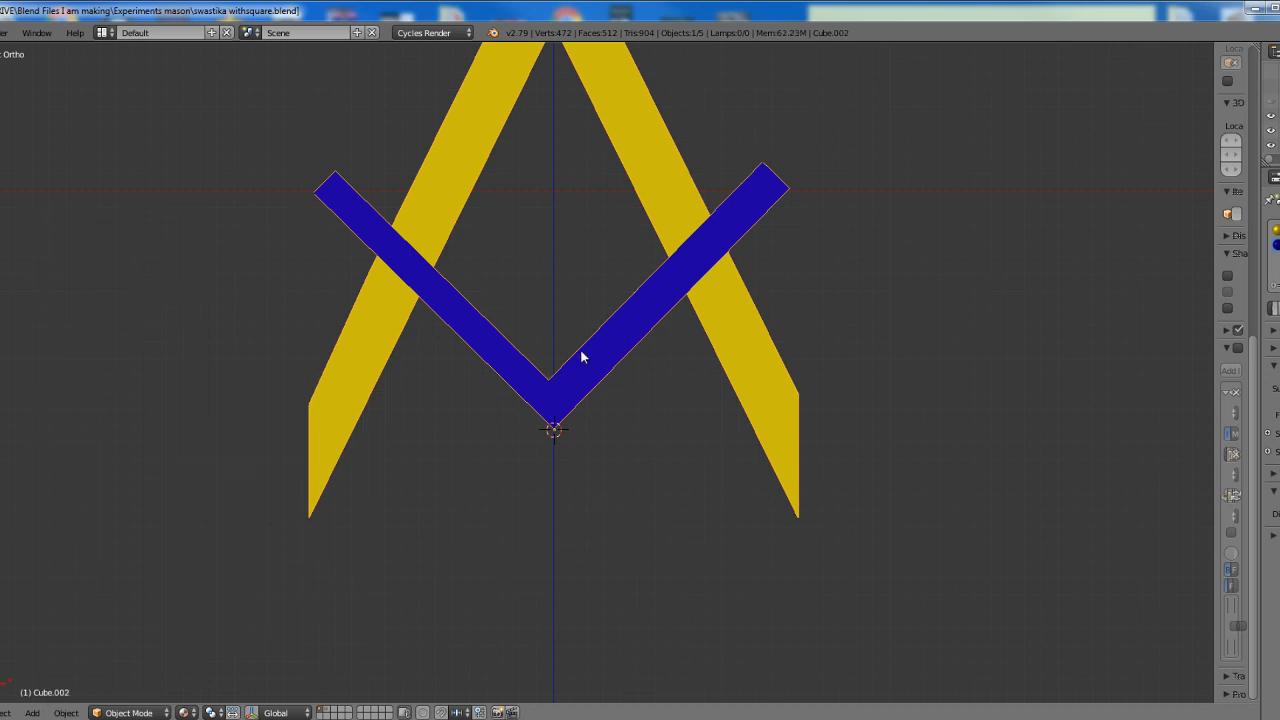
Move the overlapping square-and-compass copy off the original and delete it
{"action": "key", "text": "shift+d"}
{"action": "left_click", "coordinate": [760, 308]}
{"action": "key", "text": "x"}
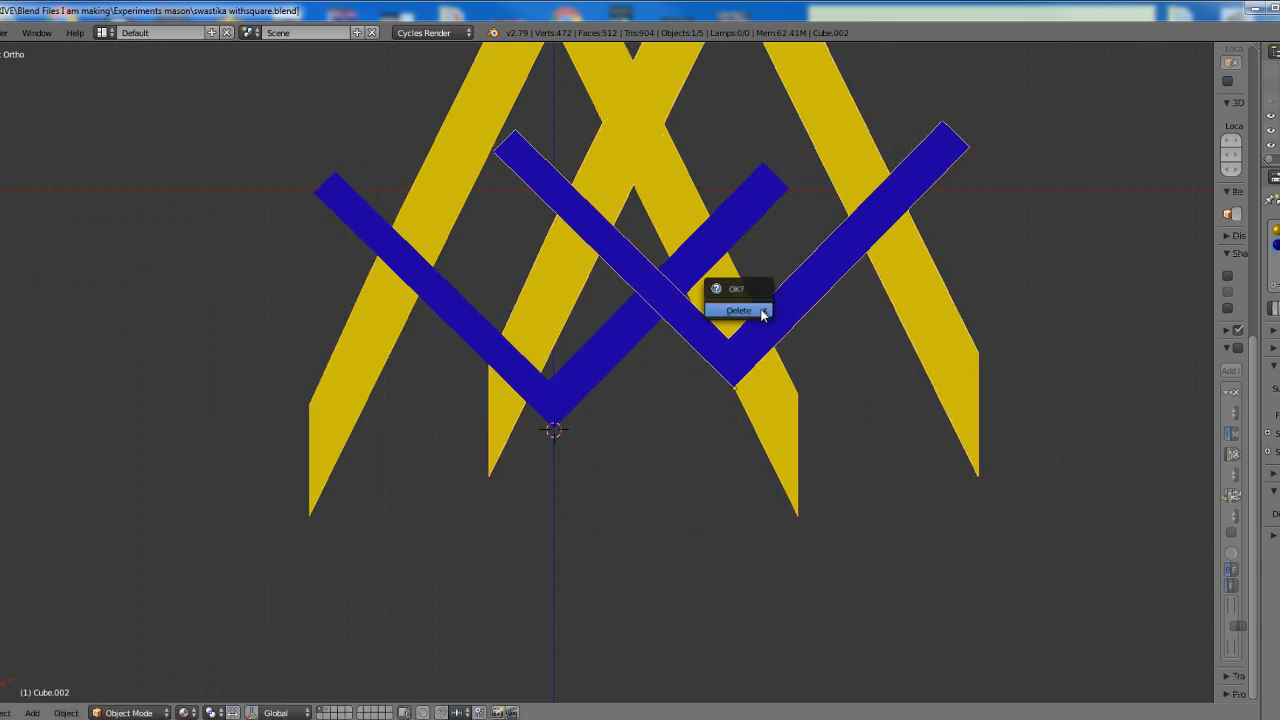
{"action": "left_click", "coordinate": [740, 310]}
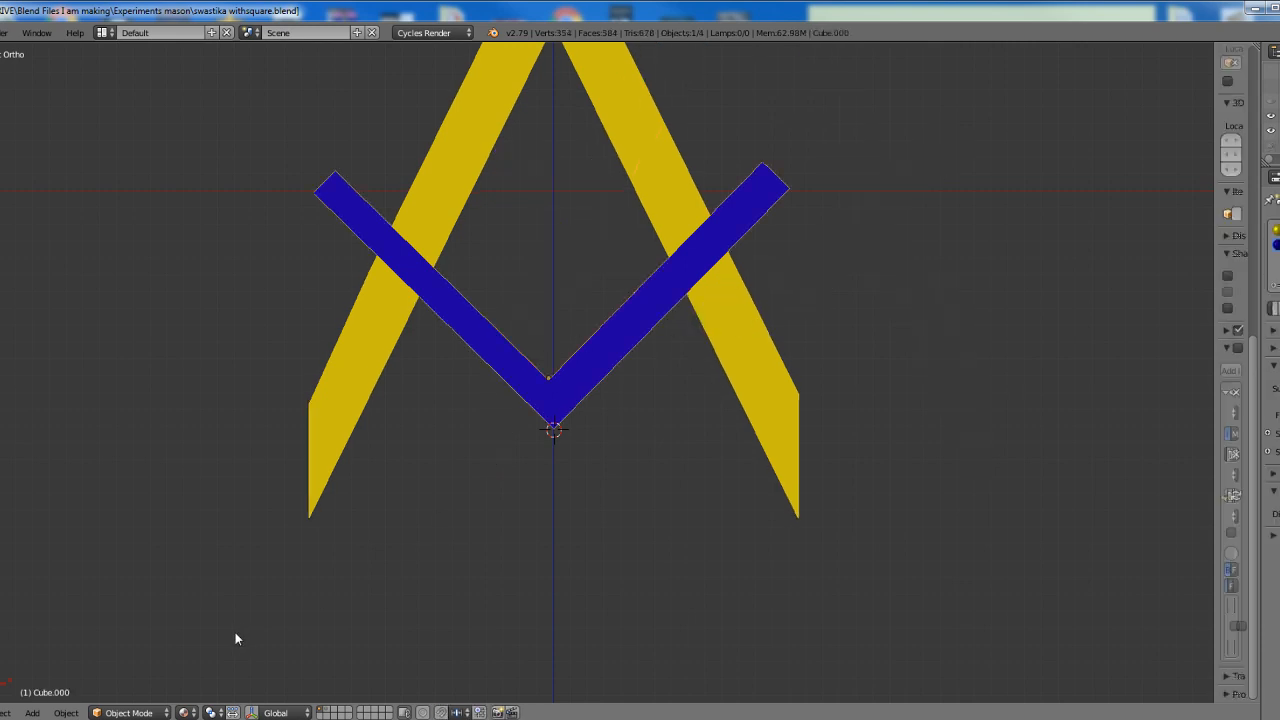
Set the remaining square-and-compass object's origin to the 3D cursor at the square's outer corner
{"action": "left_click", "coordinate": [65, 711]}
{"action": "mouse_move", "coordinate": [101, 644]}
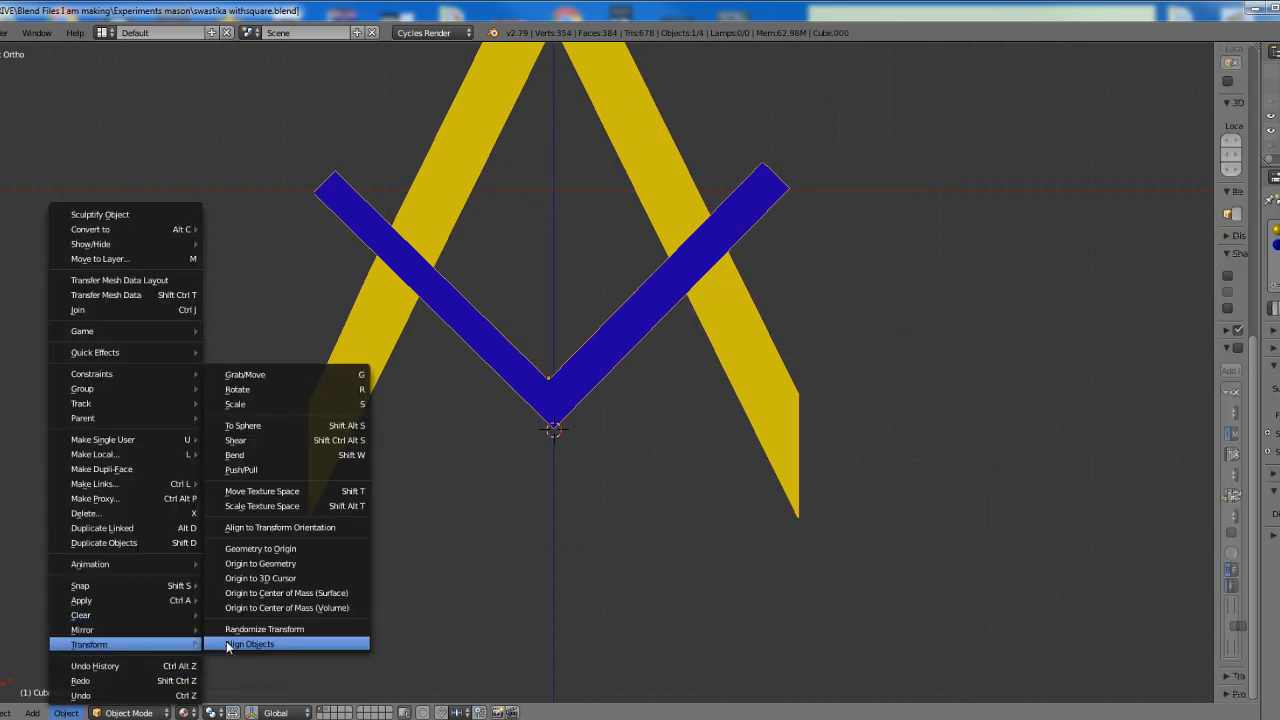
{"action": "left_click", "coordinate": [262, 578]}
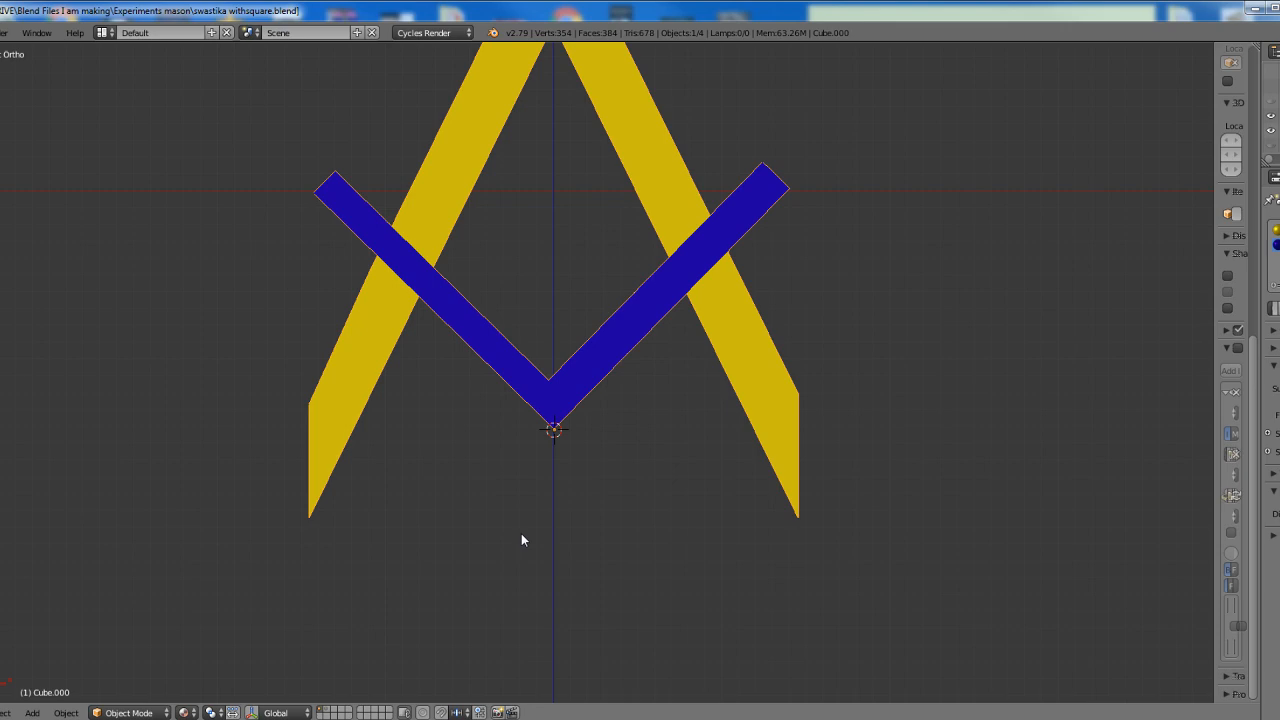
Duplicate the square-and-compass object in place and rotate the copy 180 degrees about the square's outer corner
{"action": "key", "text": "shift+d"}
{"action": "key", "text": "Return"}
{"action": "type", "text": "r1"}
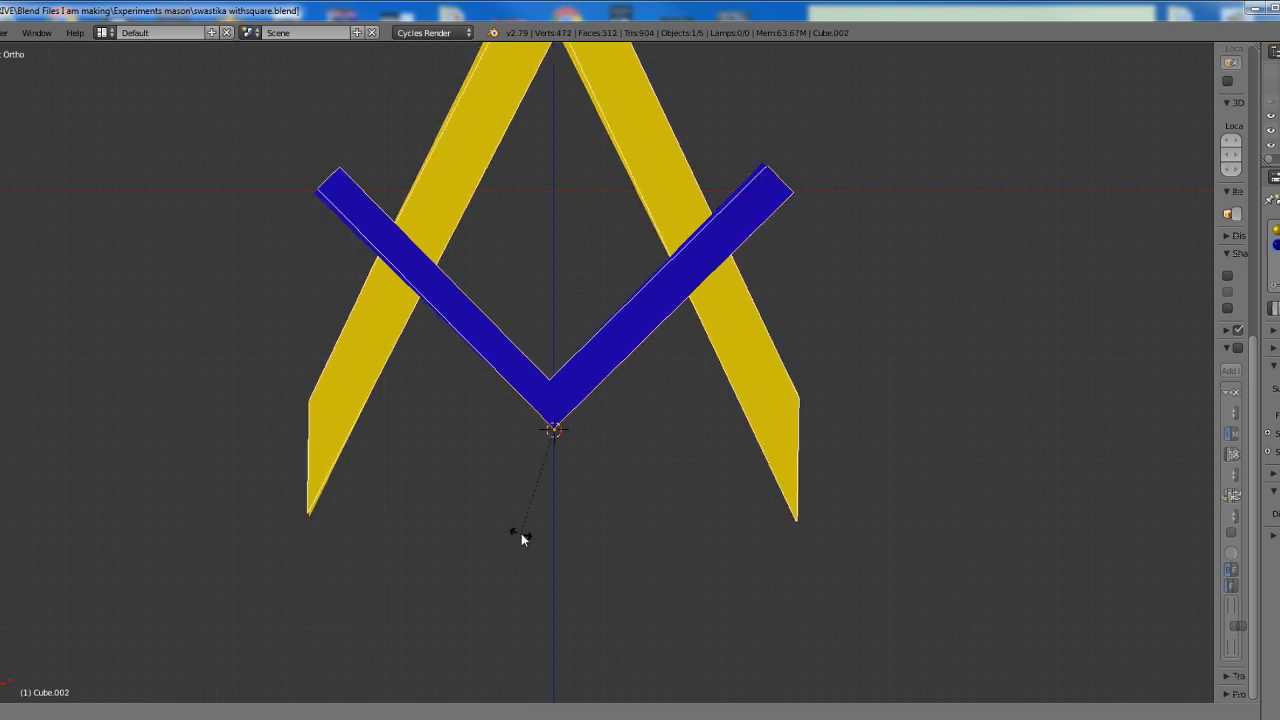
{"action": "type", "text": "80"}
{"action": "key", "text": "Return"}
{"action": "scroll", "coordinate": [515, 515], "scroll_direction": "down", "scroll_amount": 3}
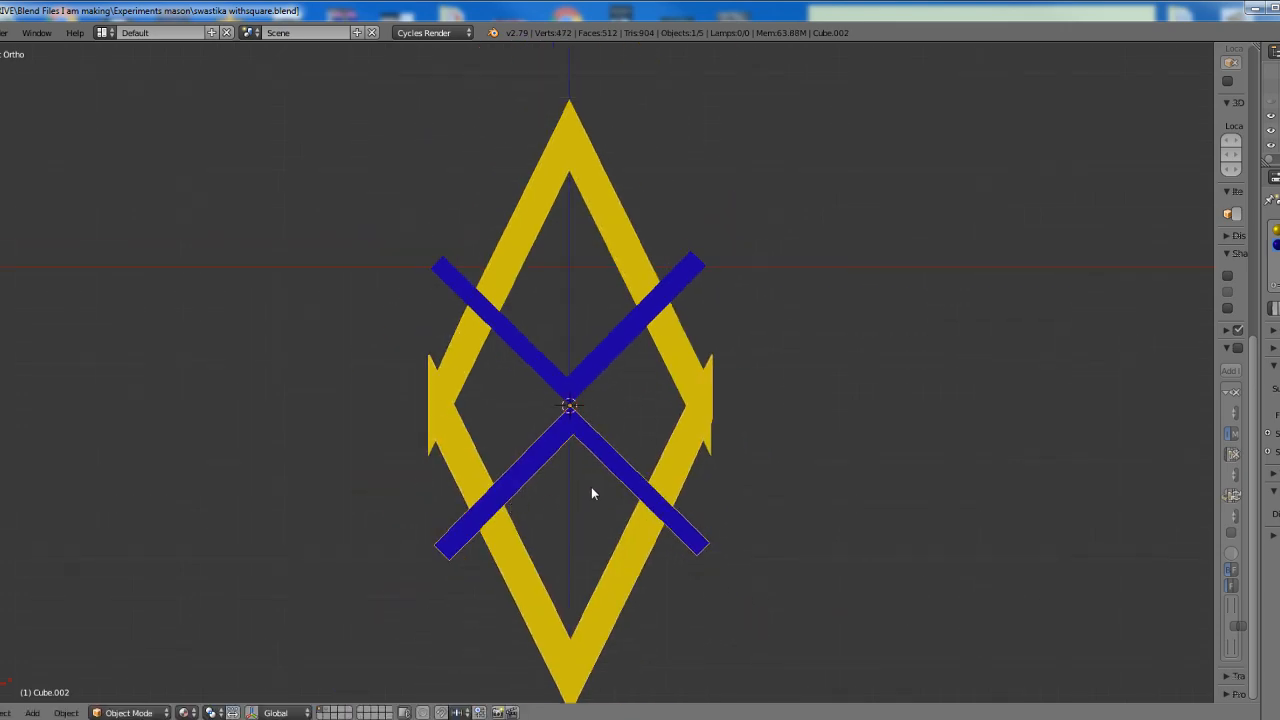
Select both opposed square-and-compass objects, duplicate them in place and rotate the copies 90 degrees about the square's outer corner
{"action": "right_click", "coordinate": [605, 366], "text": "shift"}
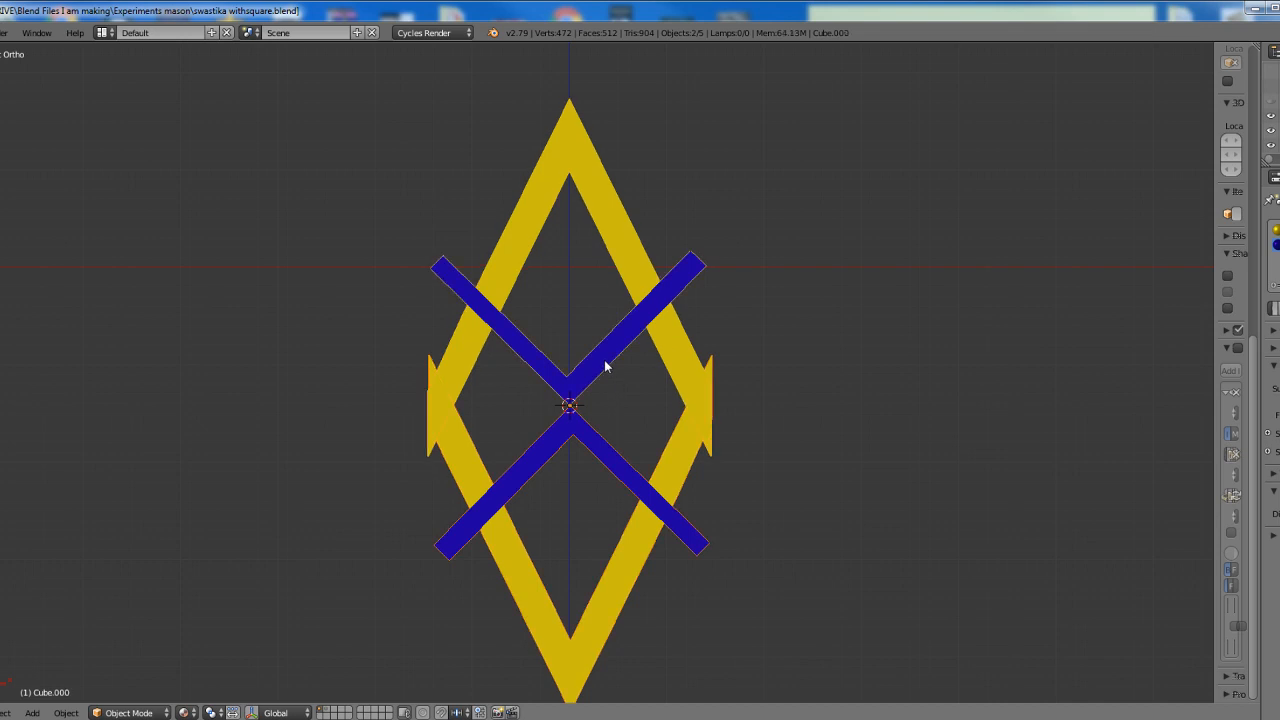
{"action": "key", "text": "shift+d"}
{"action": "key", "text": "Return"}
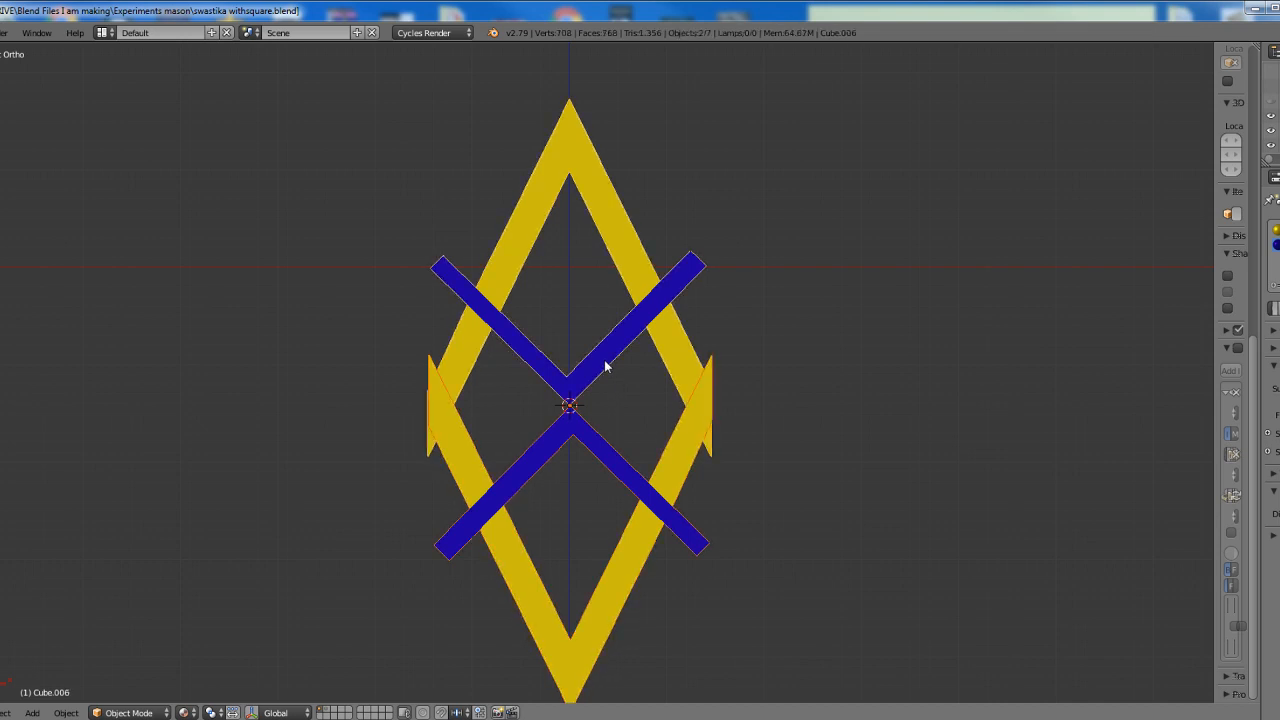
{"action": "type", "text": "r90"}
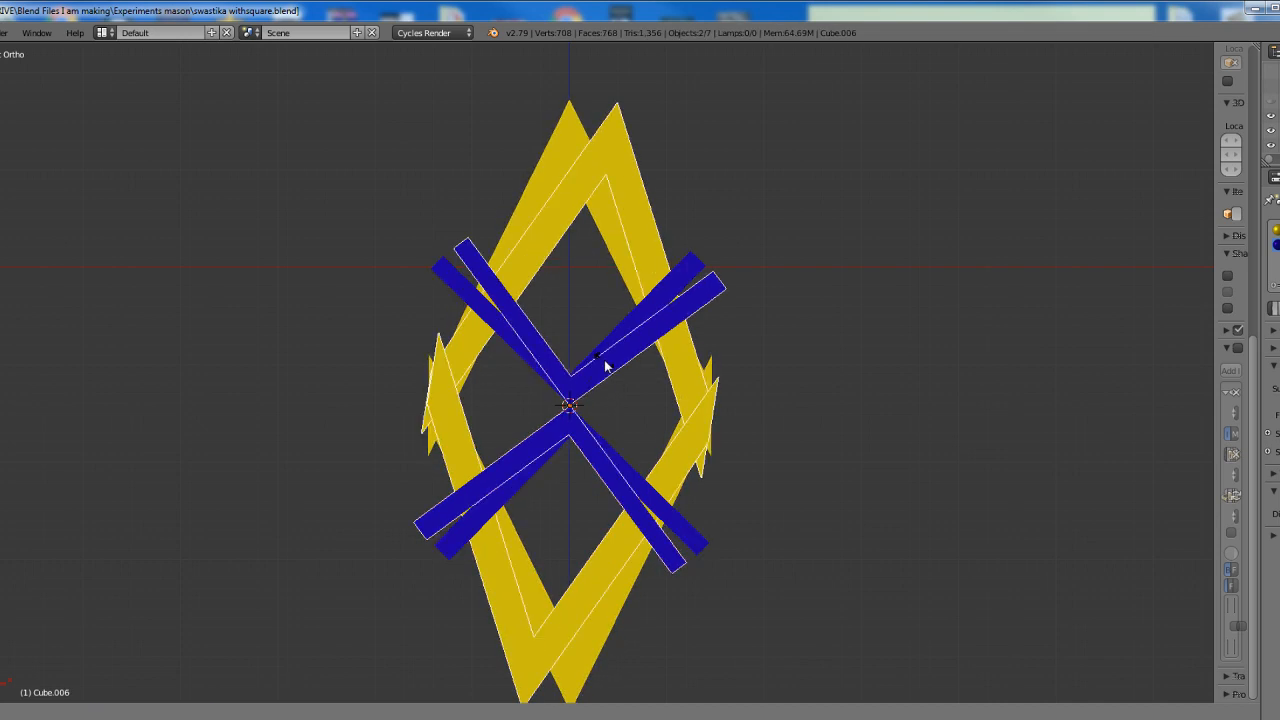
{"action": "key", "text": "Return"}
Select all four square-and-compass objects, duplicate them in place and rotate the copies 45 degrees about the square's outer corner
{"action": "key", "text": "a"}
{"action": "key", "text": "a"}
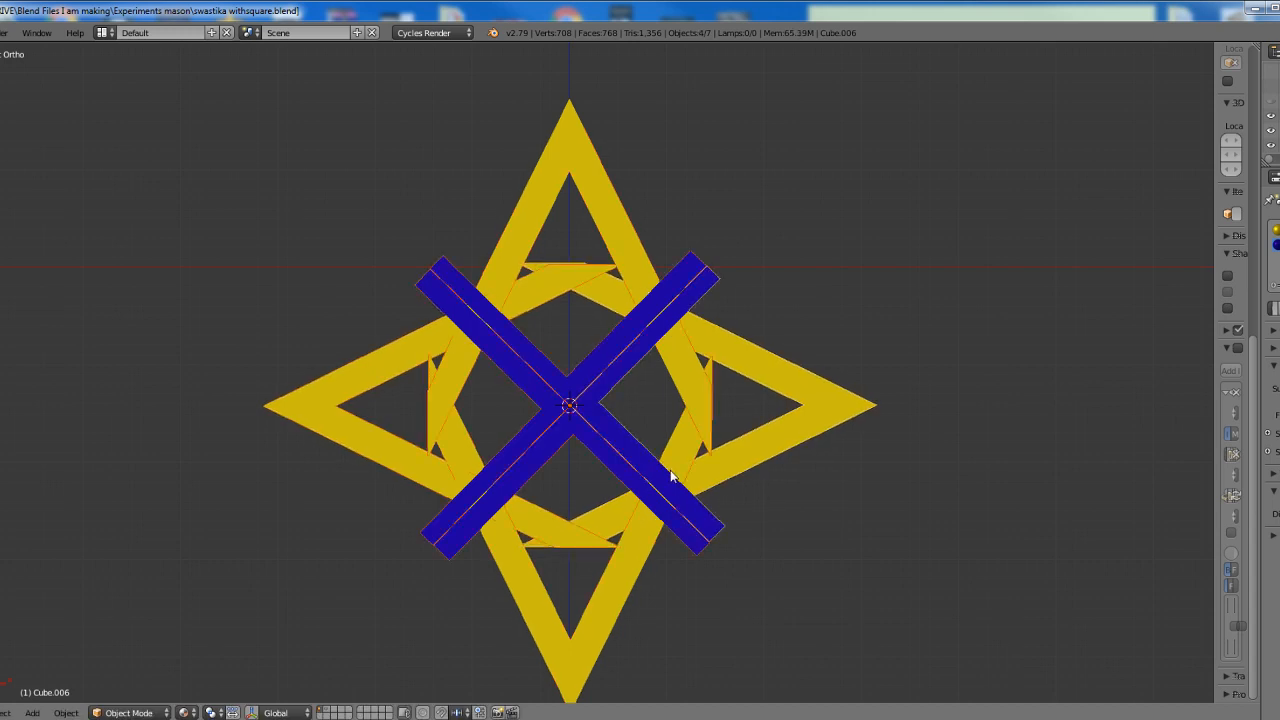
{"action": "key", "text": "shift+d"}
{"action": "key", "text": "Escape"}
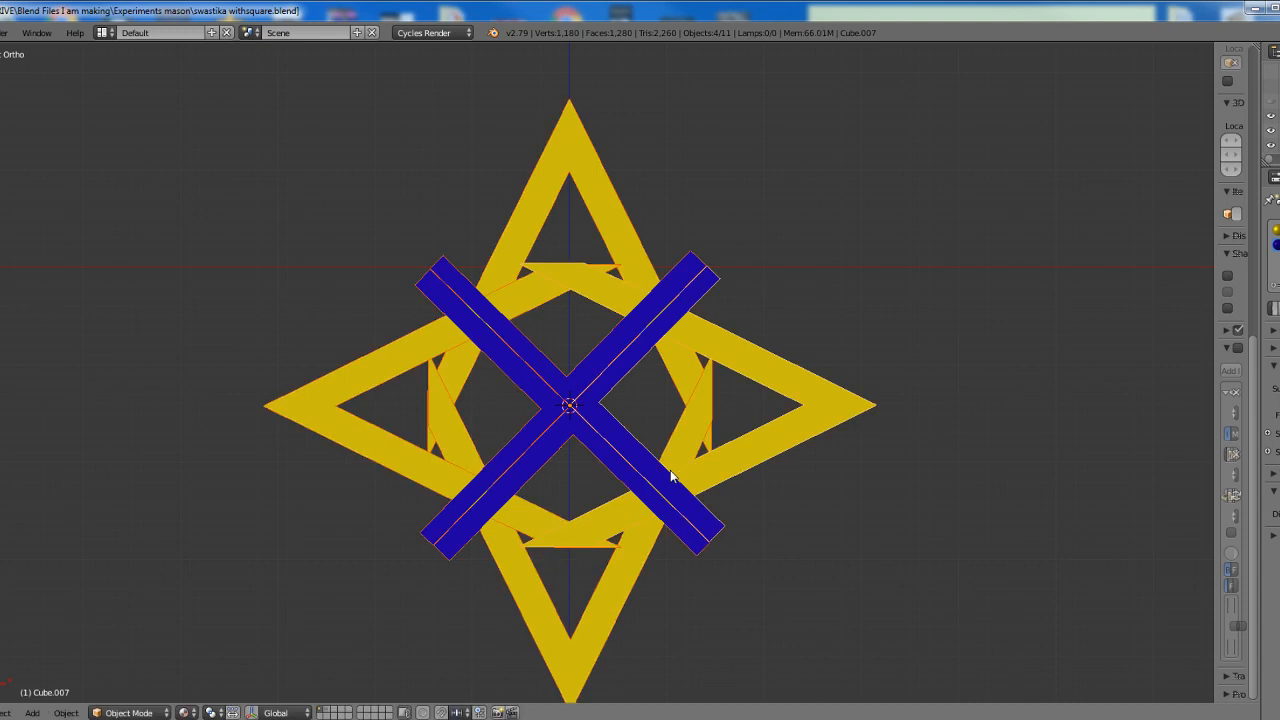
{"action": "type", "text": "r45"}
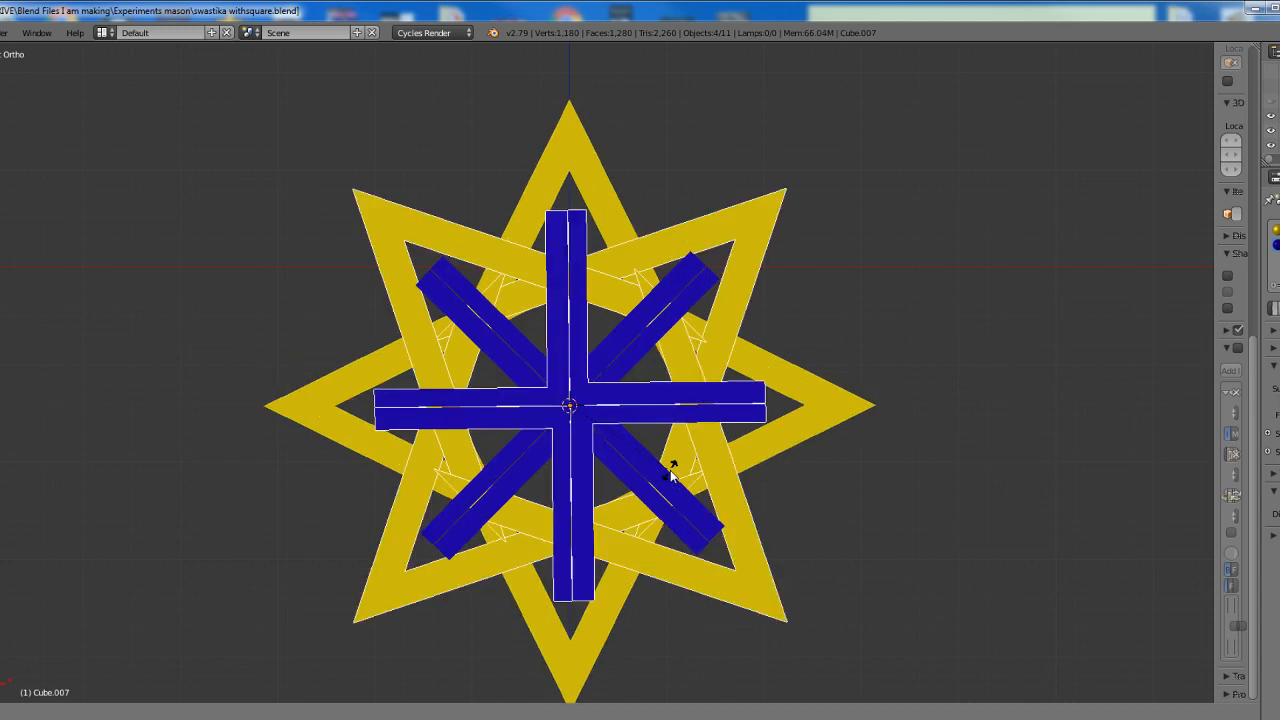
{"action": "key", "text": "Return"}
Select all eight square-and-compass objects, duplicate them in place and rotate the copies 22.5 degrees about the square's outer corner
{"action": "key", "text": "a"}
{"action": "key", "text": "a"}
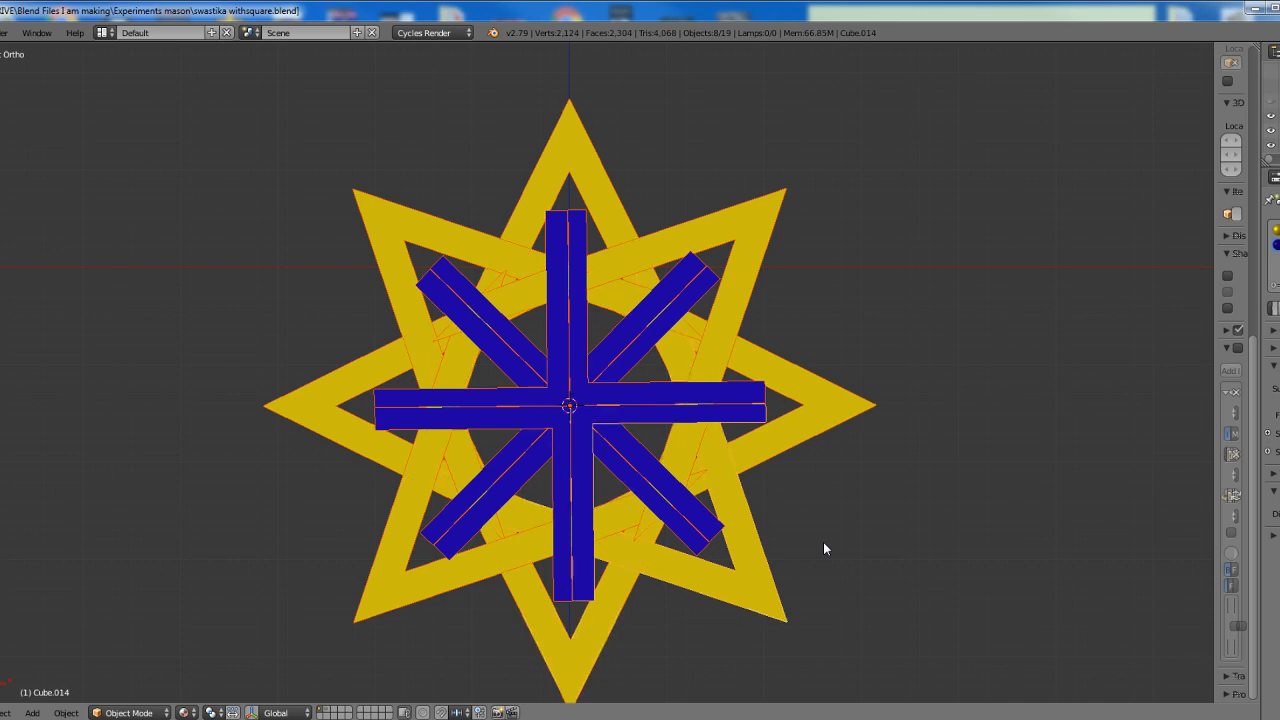
{"action": "key", "text": "shift+d"}
{"action": "type", "text": "r22.5"}
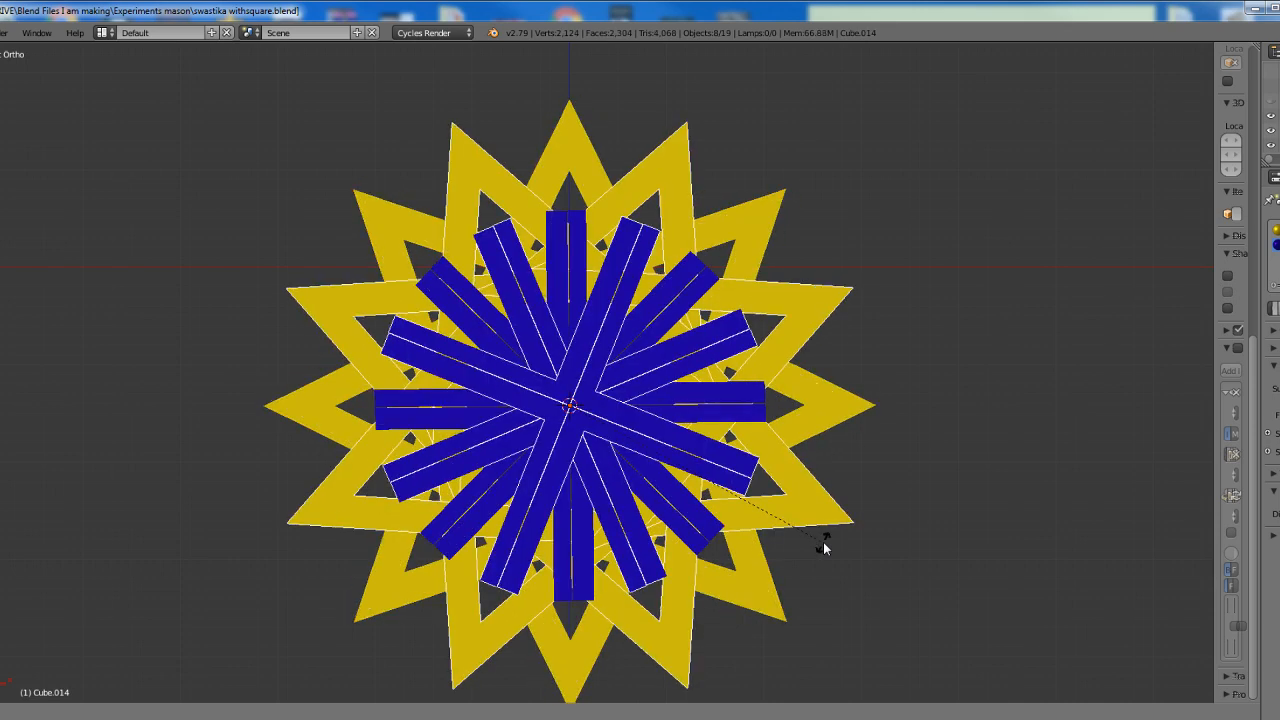
{"action": "key", "text": "Return"}
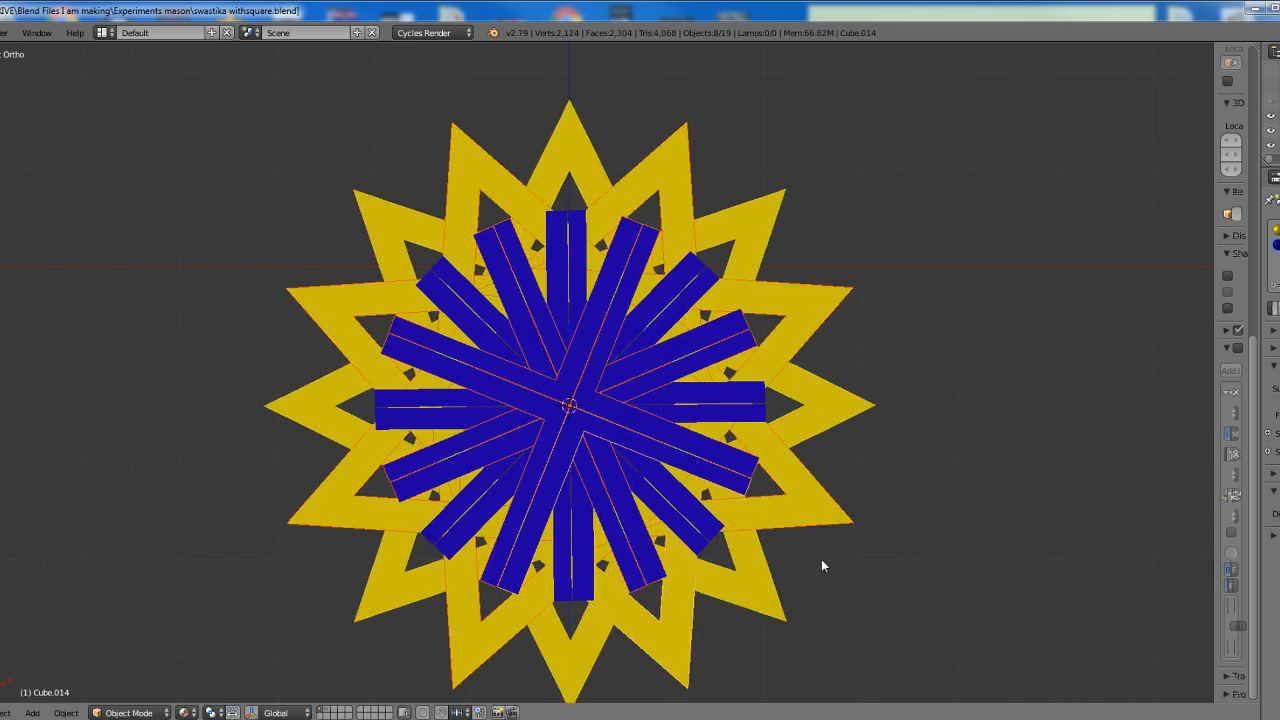
Select all sixteen square-and-compass objects, duplicate them in place and rotate the copies 11.25 degrees about the square's outer corner
{"action": "key", "text": "a"}
{"action": "key", "text": "a"}
{"action": "key", "text": "shift+d"}
{"action": "key", "text": "Return"}
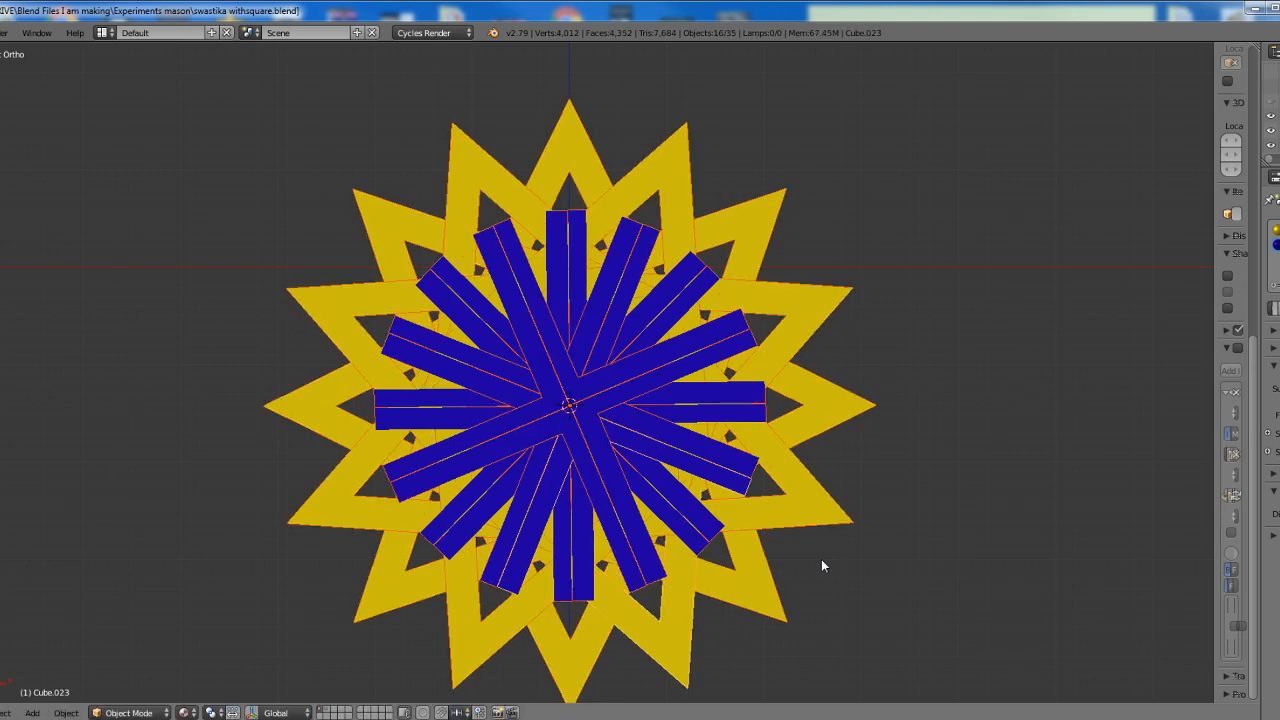
{"action": "type", "text": "r11.25"}
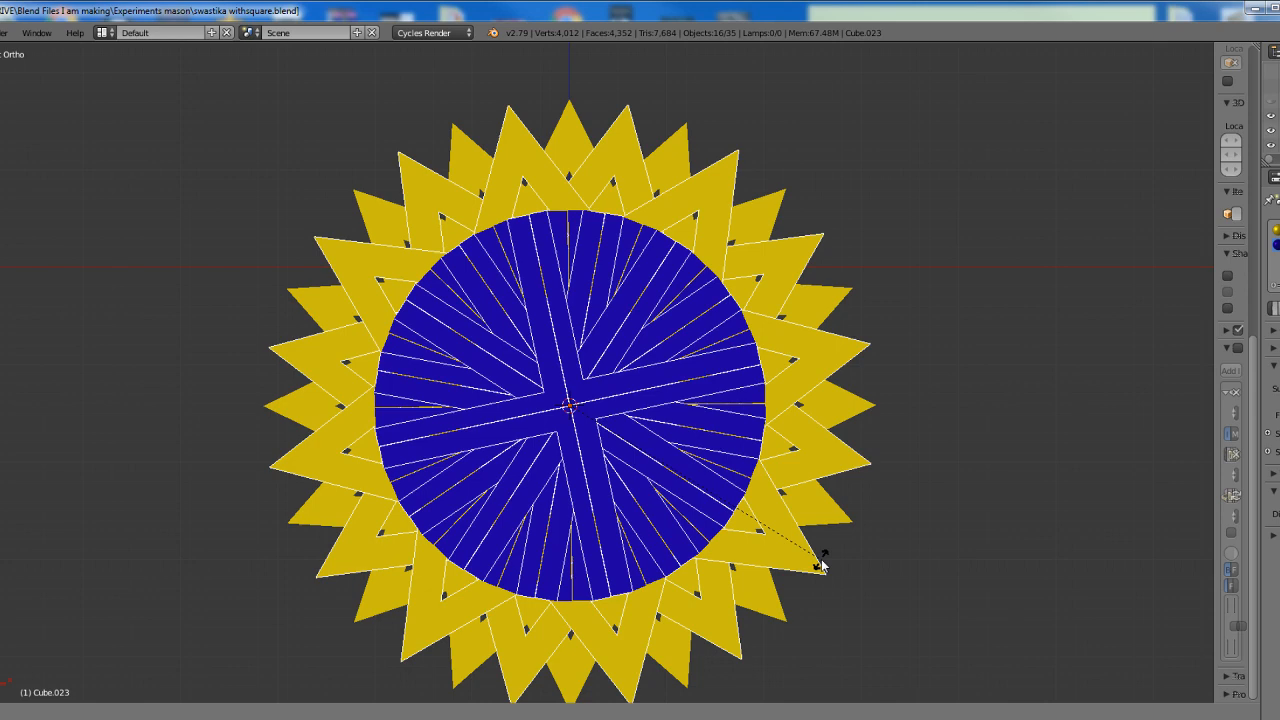
{"action": "key", "text": "Return"}
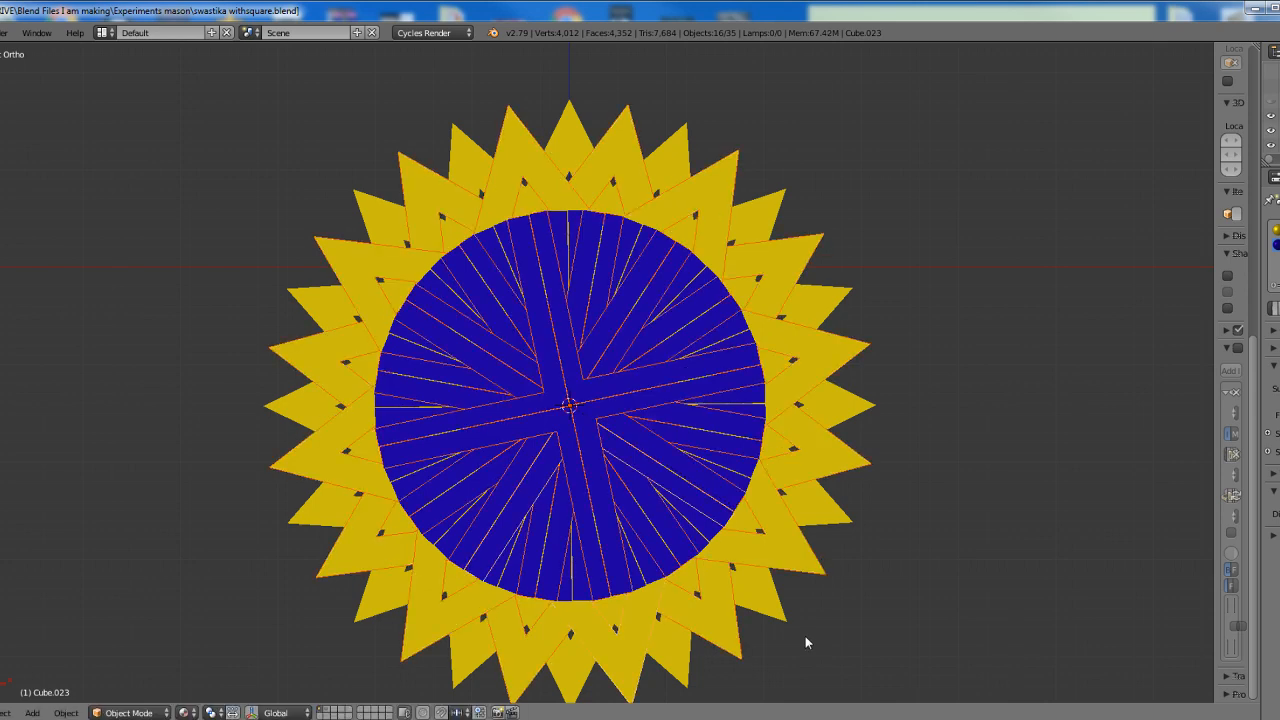
Undo the successive duplications and rotations about the square's outer corner, back to the upright square-and-compass and its unrotated copy
{"action": "key", "text": "ctrl+z"}
{"action": "key", "text": "ctrl+z"}
{"action": "key", "text": "ctrl+z"}
{"action": "key", "text": "ctrl+z"}
{"action": "key", "text": "ctrl+z"}
{"action": "key", "text": "ctrl+z"}
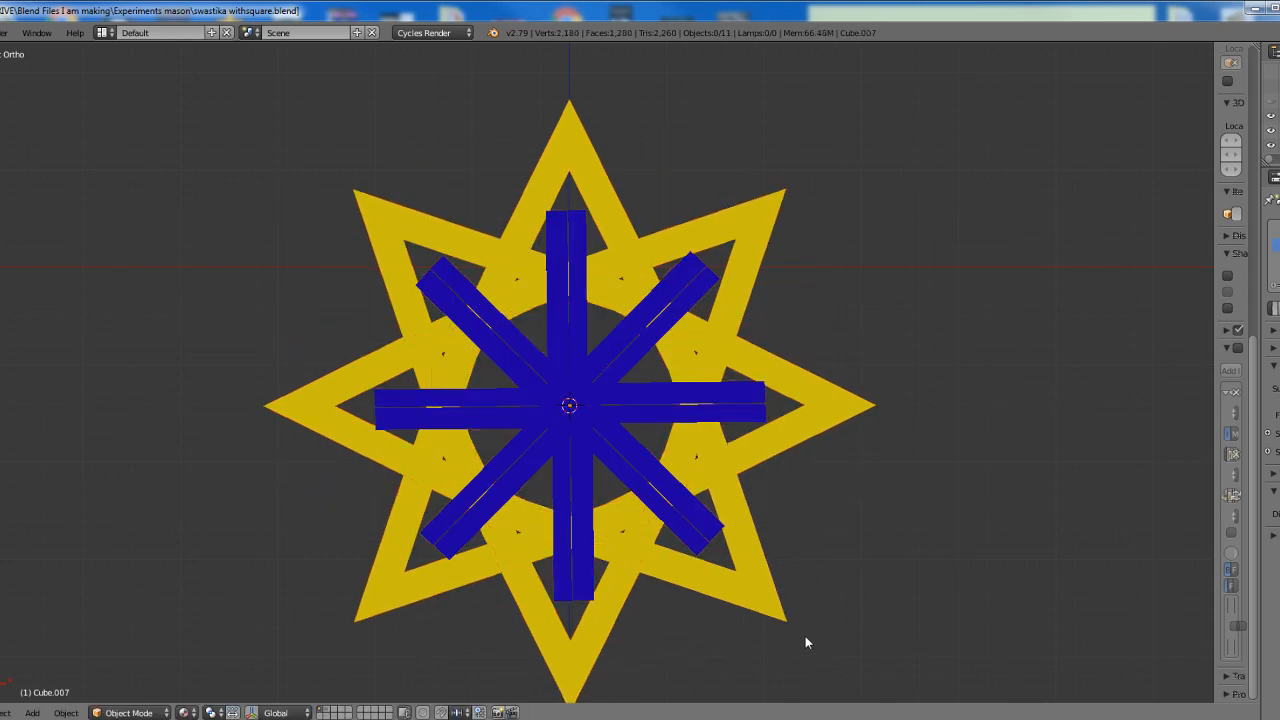
{"action": "key", "text": "ctrl+z"}
{"action": "key", "text": "ctrl+z"}
{"action": "key", "text": "ctrl+z"}
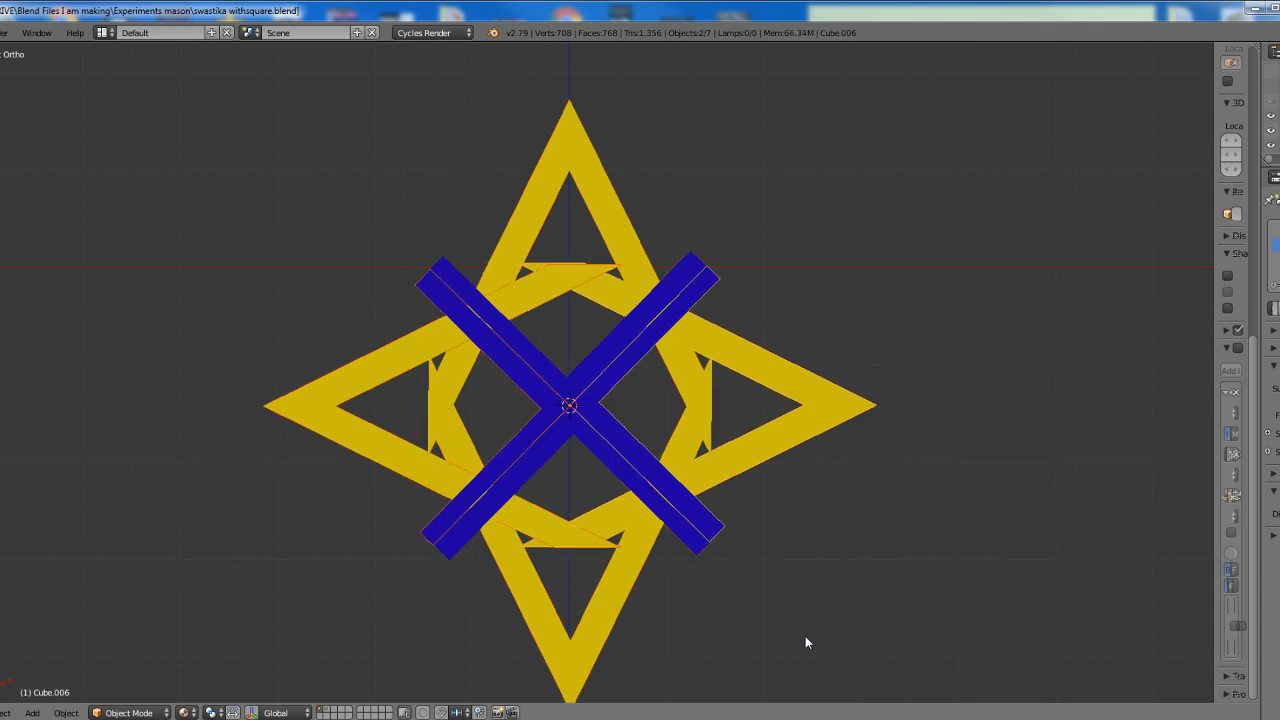
{"action": "key", "text": "ctrl+z"}
{"action": "key", "text": "ctrl+z"}
{"action": "key", "text": "ctrl+z"}
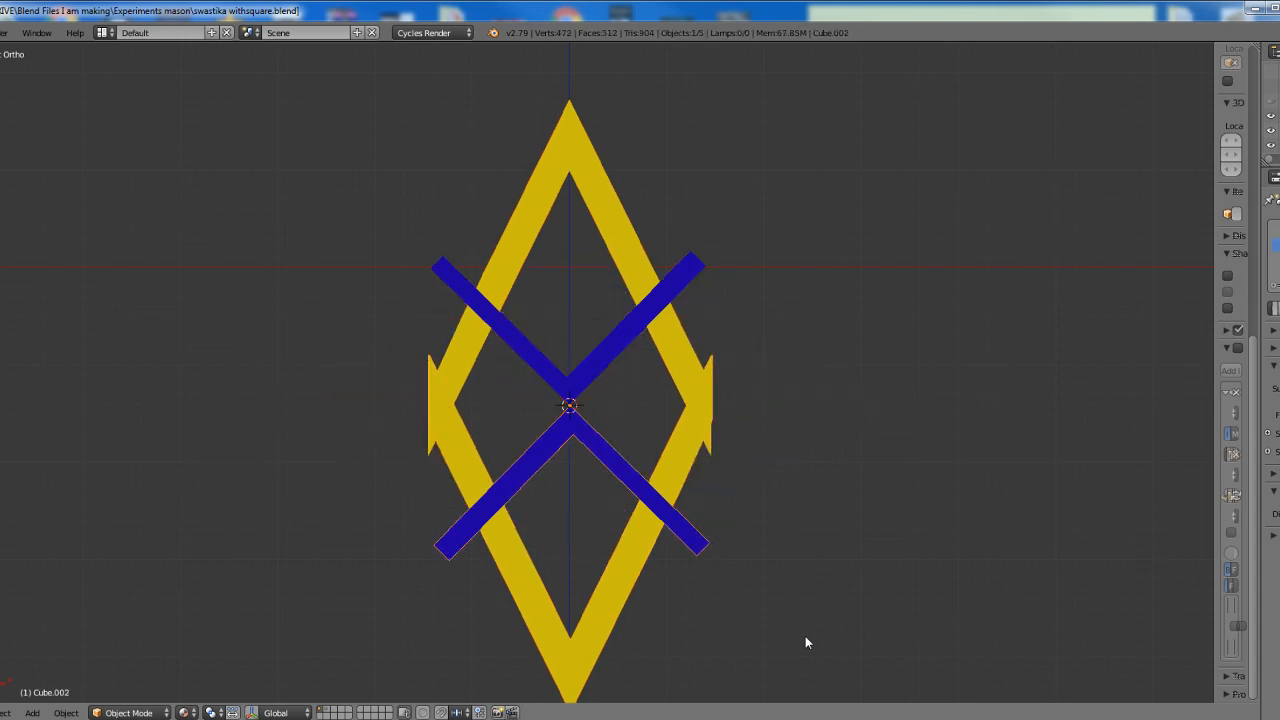
{"action": "key", "text": "ctrl+z"}
Place the 3D cursor on the vertical axis below the square, level with the lower tips of the compass legs
{"action": "scroll", "coordinate": [588, 535], "scroll_direction": "up", "scroll_amount": 2}
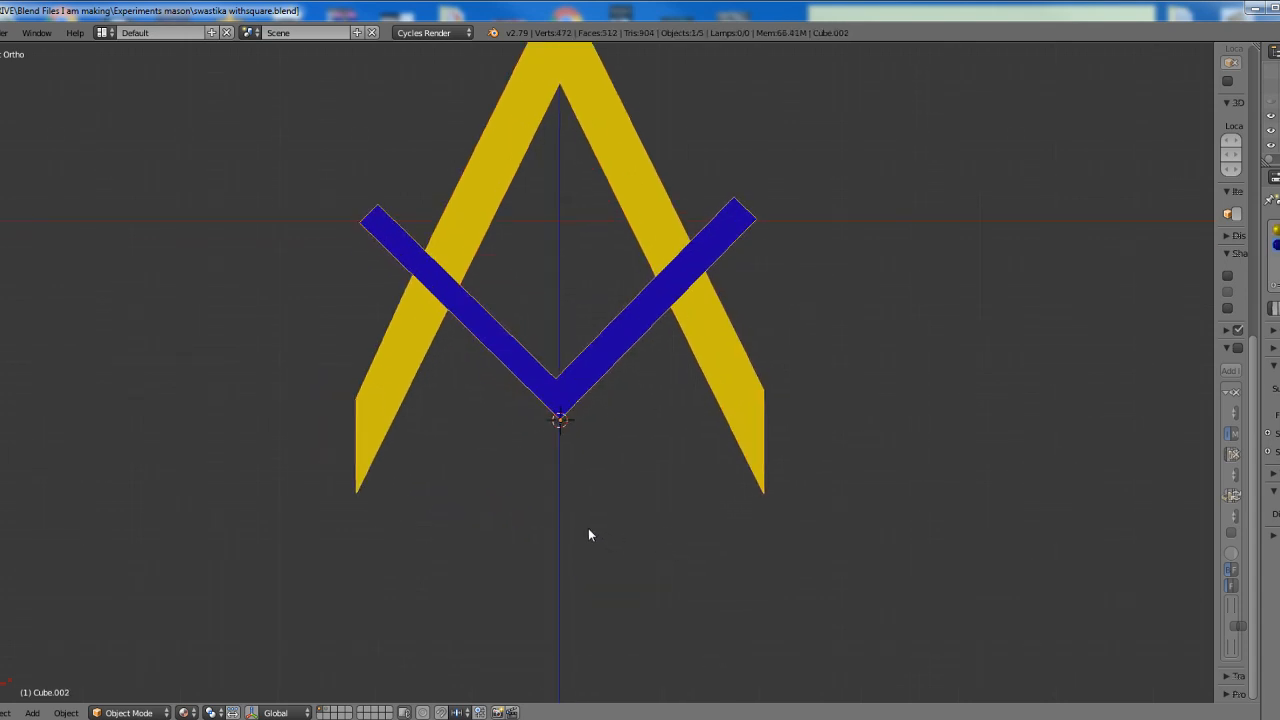
{"action": "middle_click_drag", "start_coordinate": [588, 535], "coordinate": [620, 426], "text": "shift"}
{"action": "scroll", "coordinate": [610, 445], "scroll_direction": "up", "scroll_amount": 3}
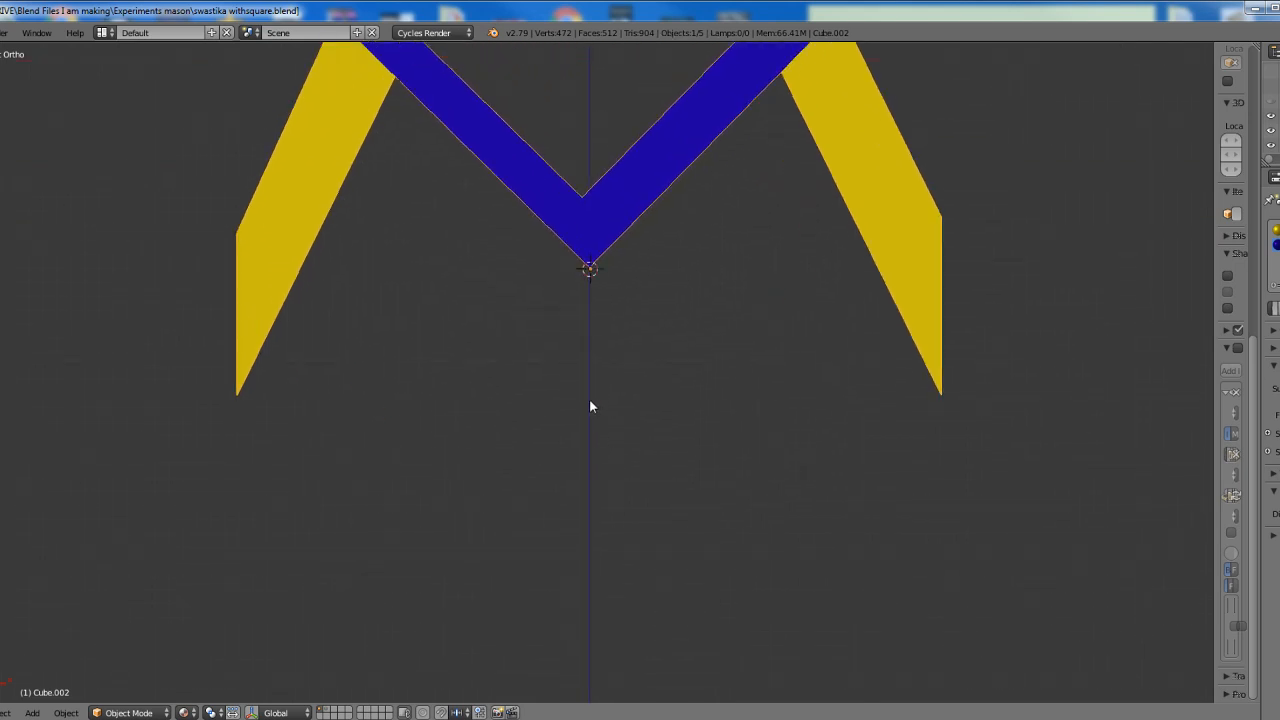
{"action": "left_click", "coordinate": [590, 400]}
{"action": "scroll", "coordinate": [548, 465], "scroll_direction": "up", "scroll_amount": 2}
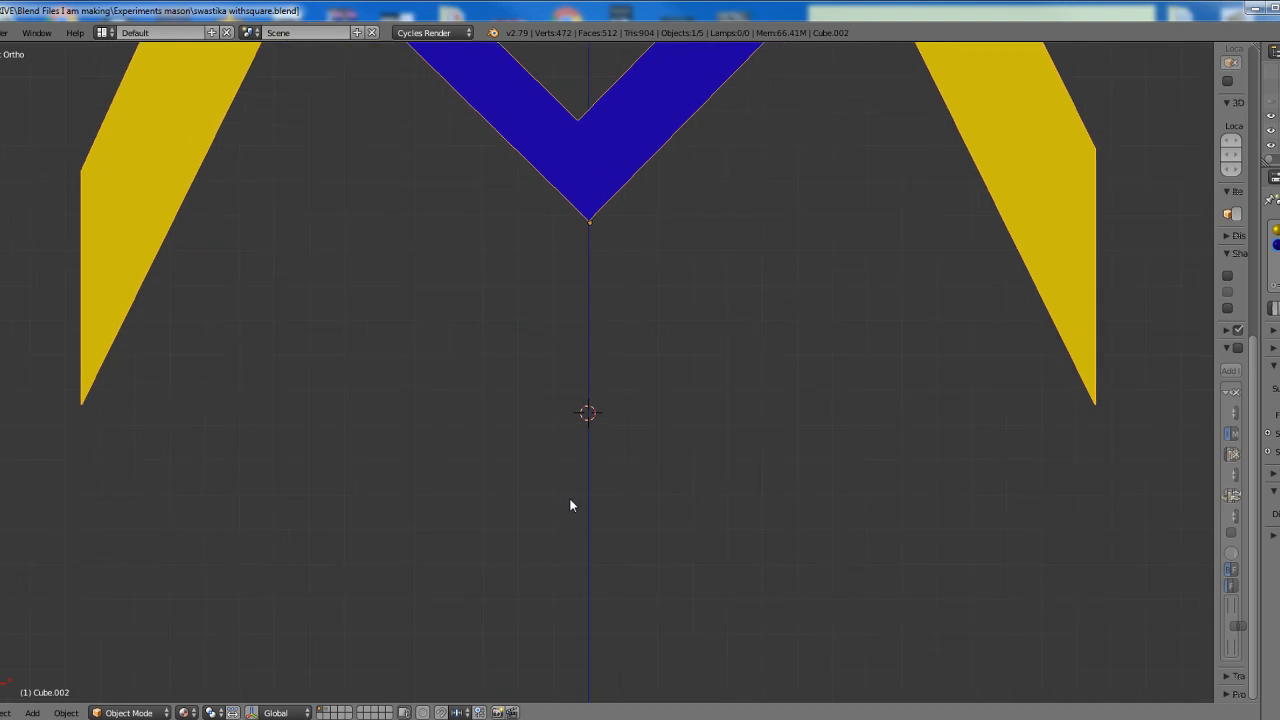
{"action": "left_click", "coordinate": [588, 404]}
{"action": "left_click", "coordinate": [589, 408]}
{"action": "left_click", "coordinate": [588, 407]}
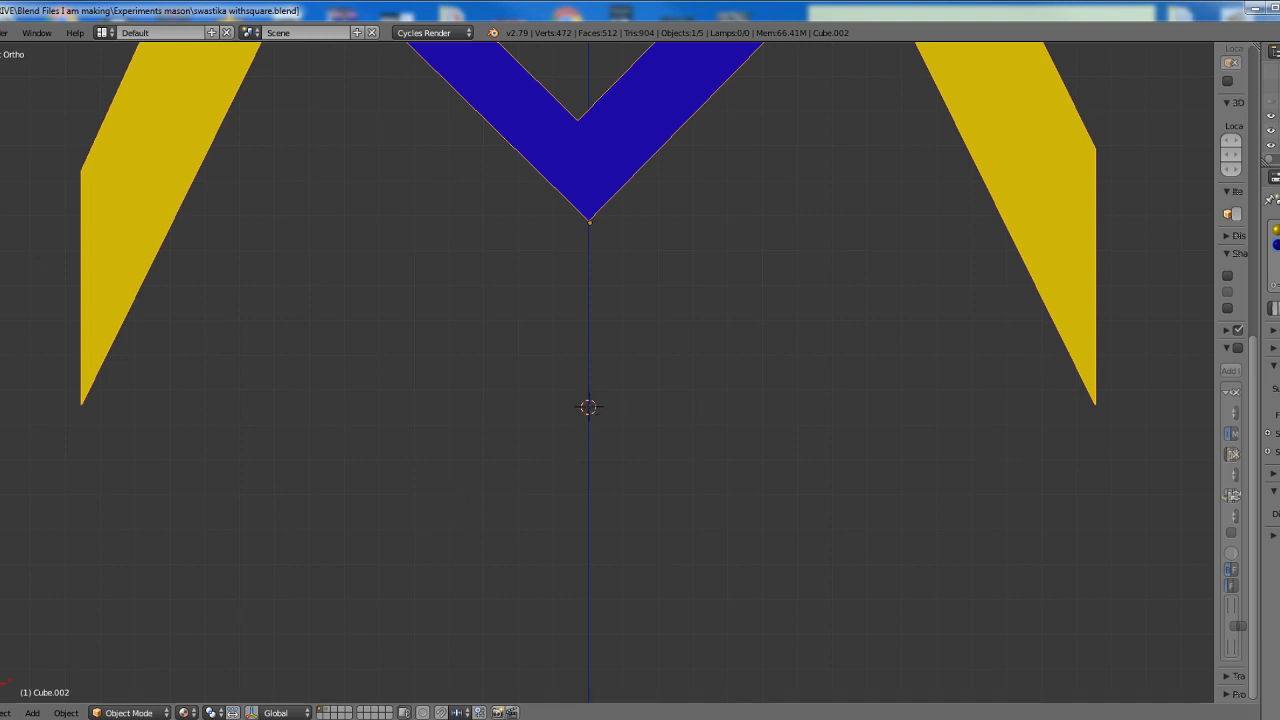
Set the origin of the selected square-and-compass copy to the 3D cursor
{"action": "left_click", "coordinate": [66, 712]}
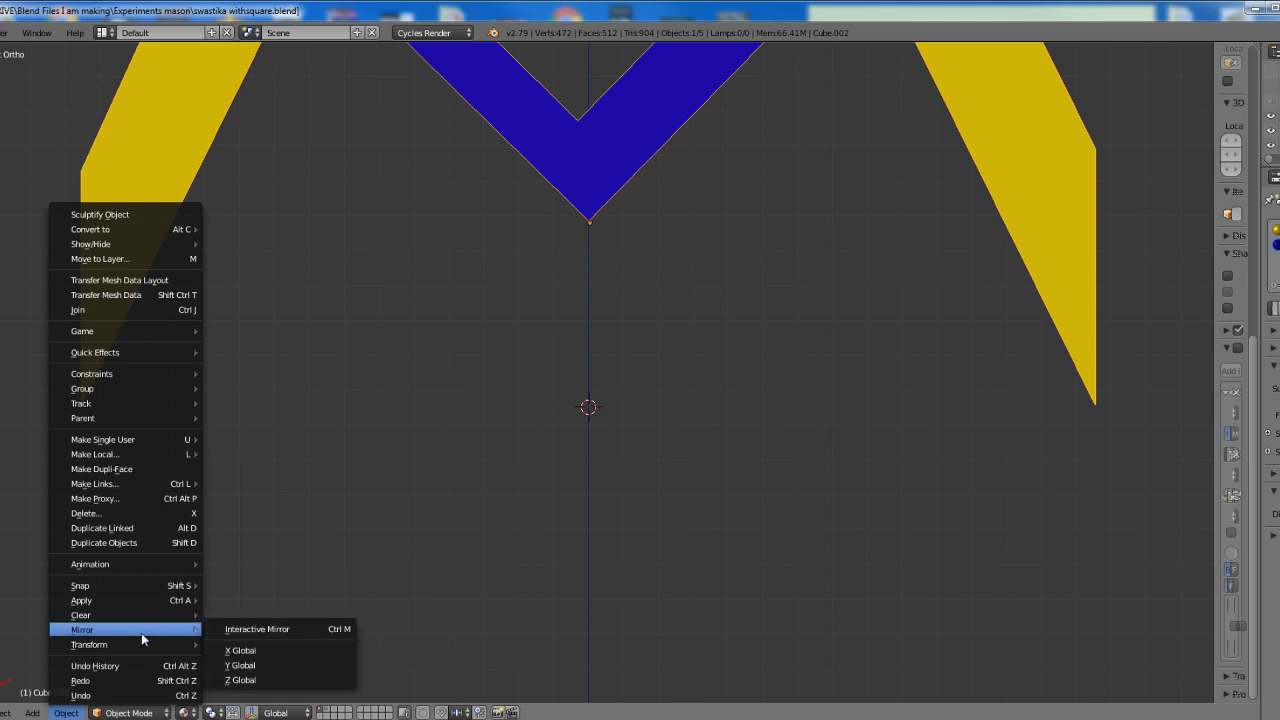
{"action": "mouse_move", "coordinate": [137, 642]}
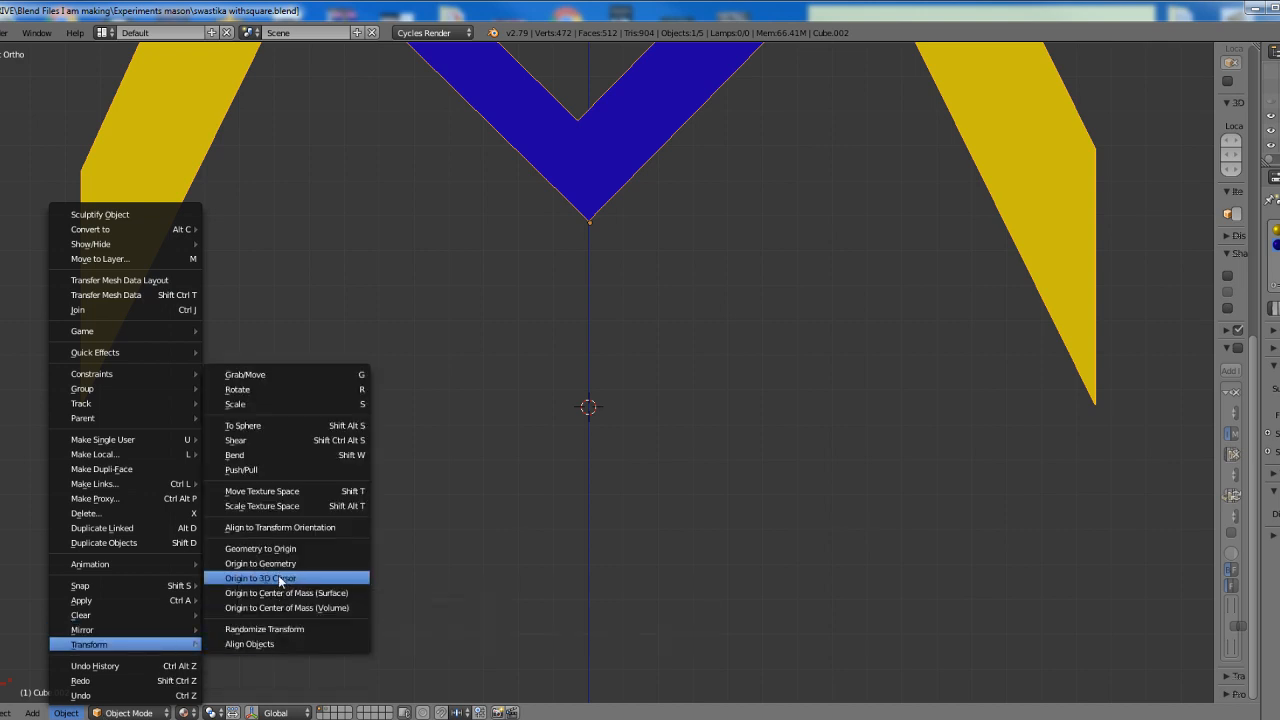
{"action": "left_click", "coordinate": [278, 577]}
{"action": "scroll", "coordinate": [580, 495], "scroll_direction": "down", "scroll_amount": 7}
{"action": "middle_click_drag", "start_coordinate": [614, 484], "coordinate": [597, 533], "text": "shift"}
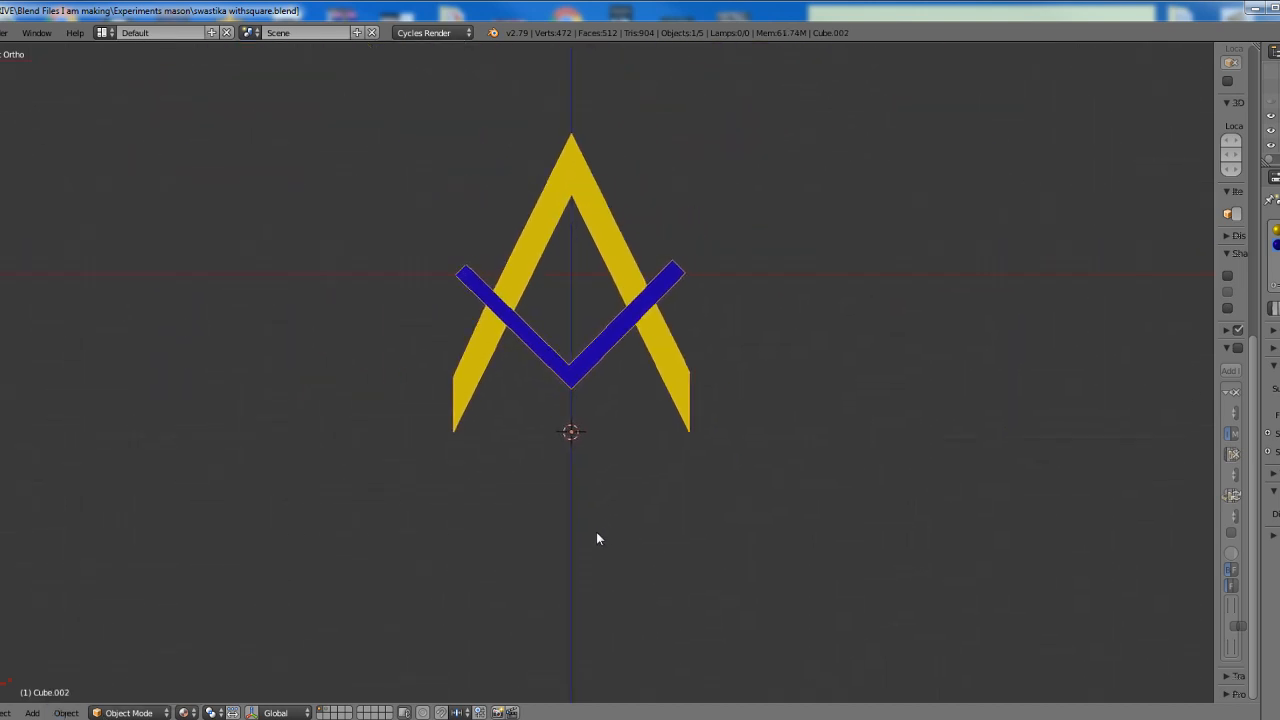
{"action": "scroll", "coordinate": [597, 533], "scroll_direction": "up", "scroll_amount": 1}
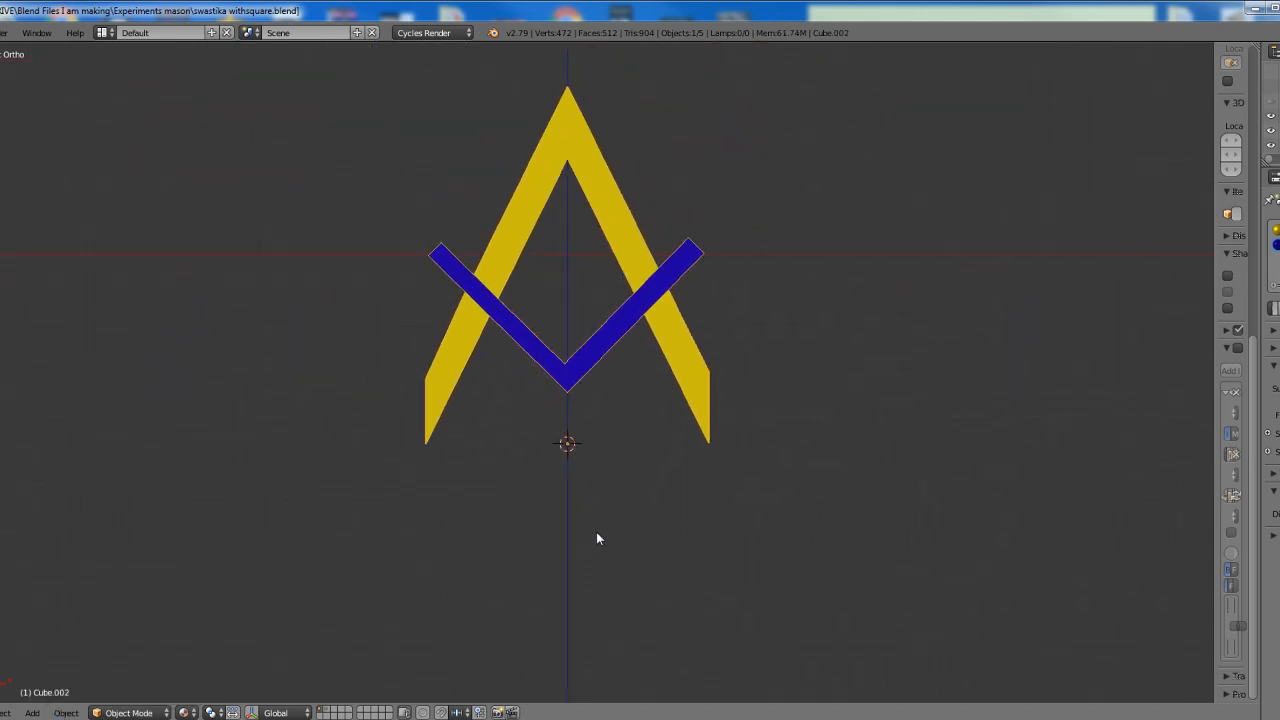
Move the overlapping square-and-compass copy away from the original and delete it
{"action": "right_click", "coordinate": [700, 379]}
{"action": "key", "text": "g"}
{"action": "left_click", "coordinate": [936, 260]}
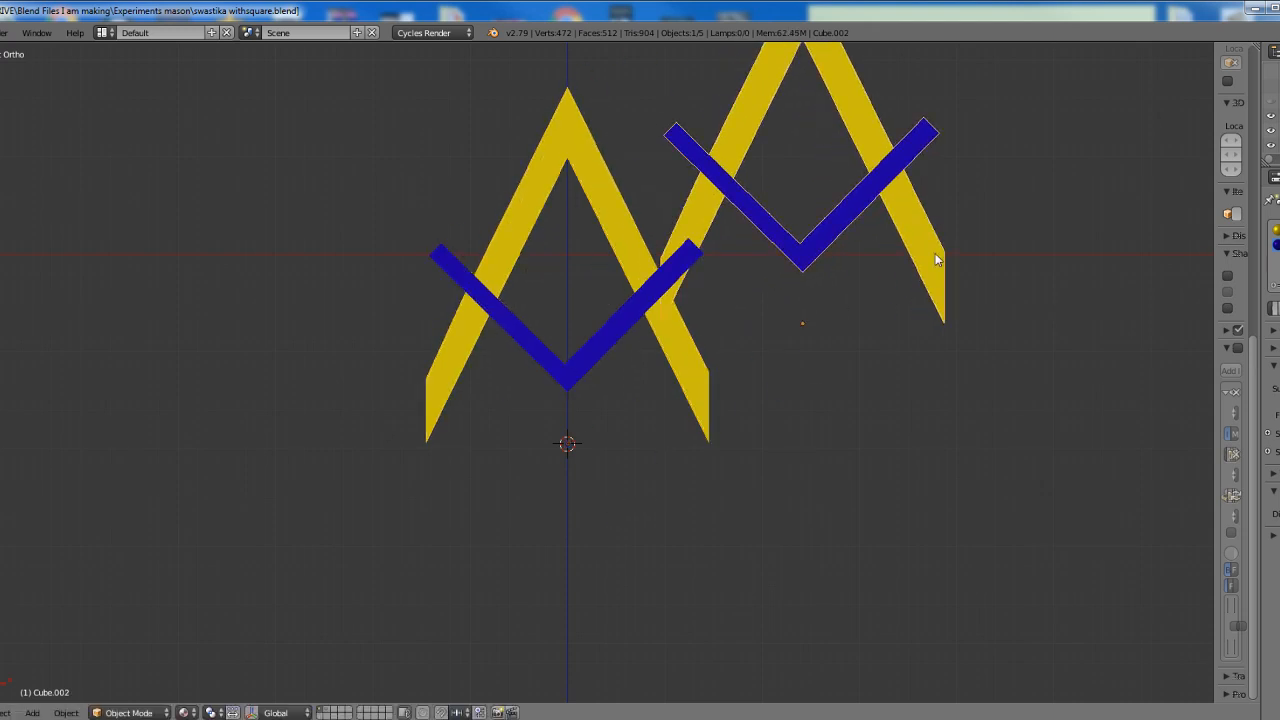
{"action": "key", "text": "x"}
{"action": "left_click", "coordinate": [916, 306]}
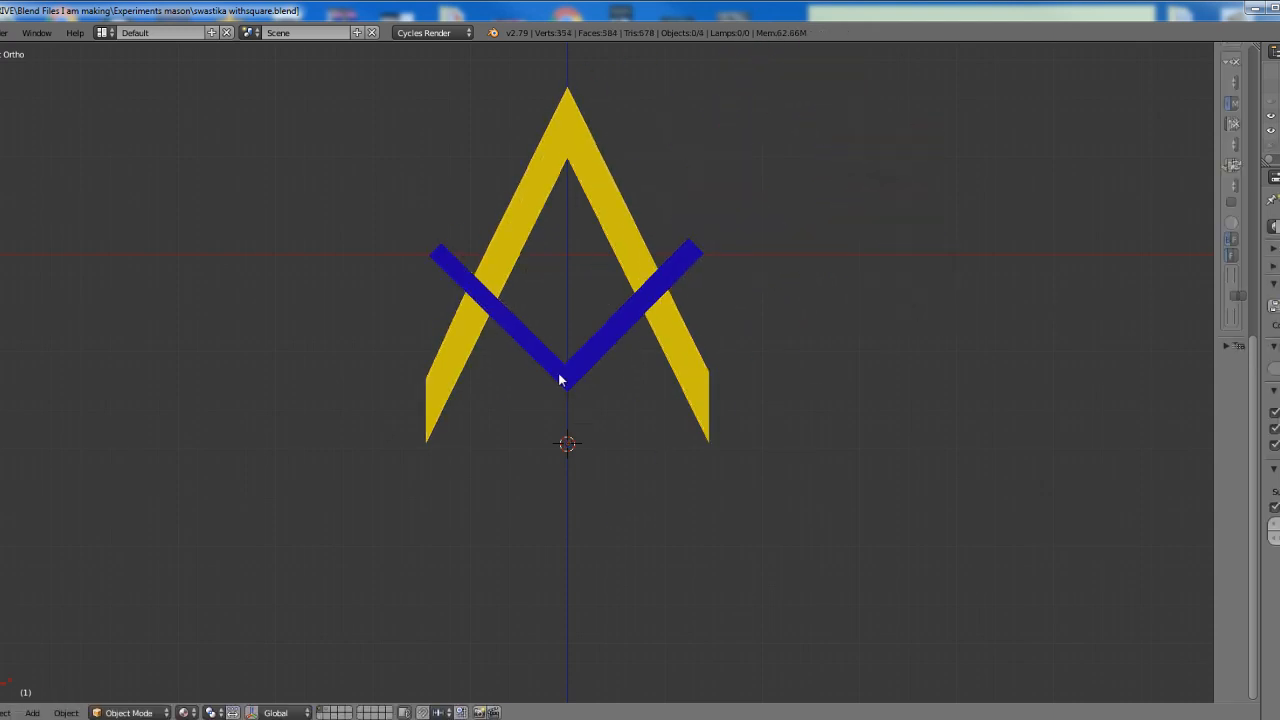
Select the remaining square-and-compass object and set its origin to the 3D cursor between the compass feet
{"action": "right_click", "coordinate": [571, 383]}
{"action": "left_click", "coordinate": [70, 712]}
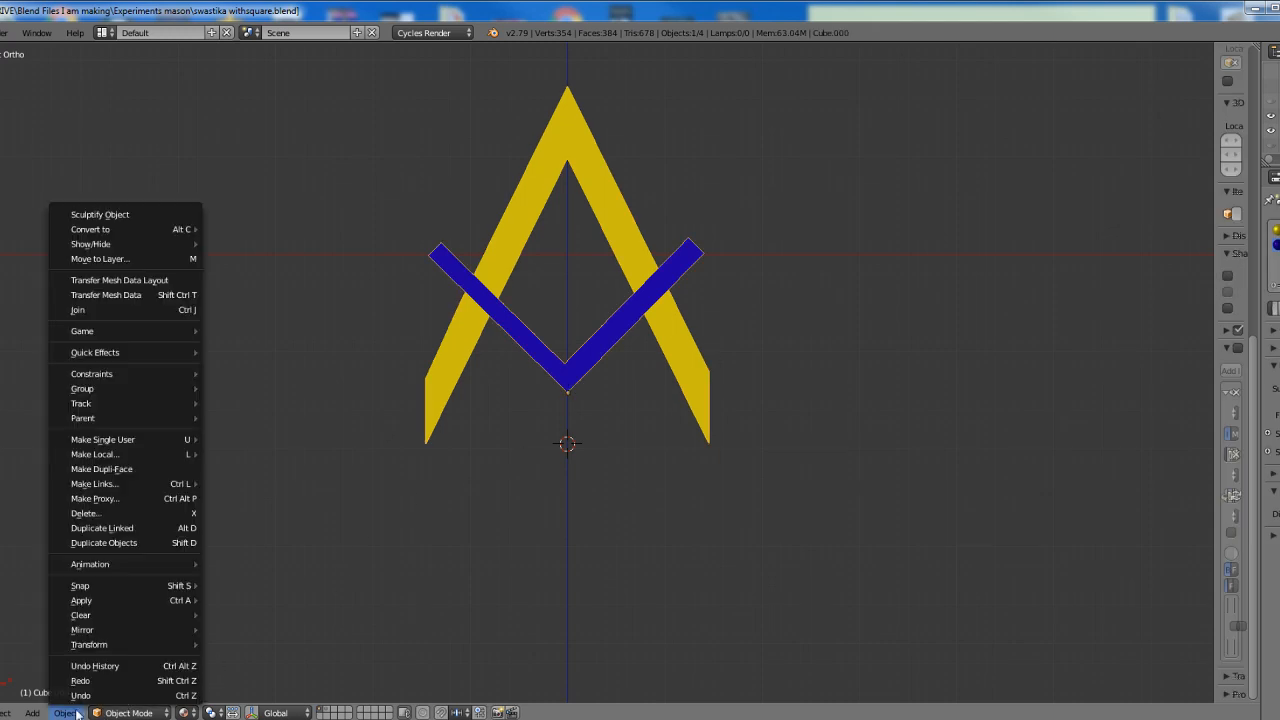
{"action": "mouse_move", "coordinate": [102, 632]}
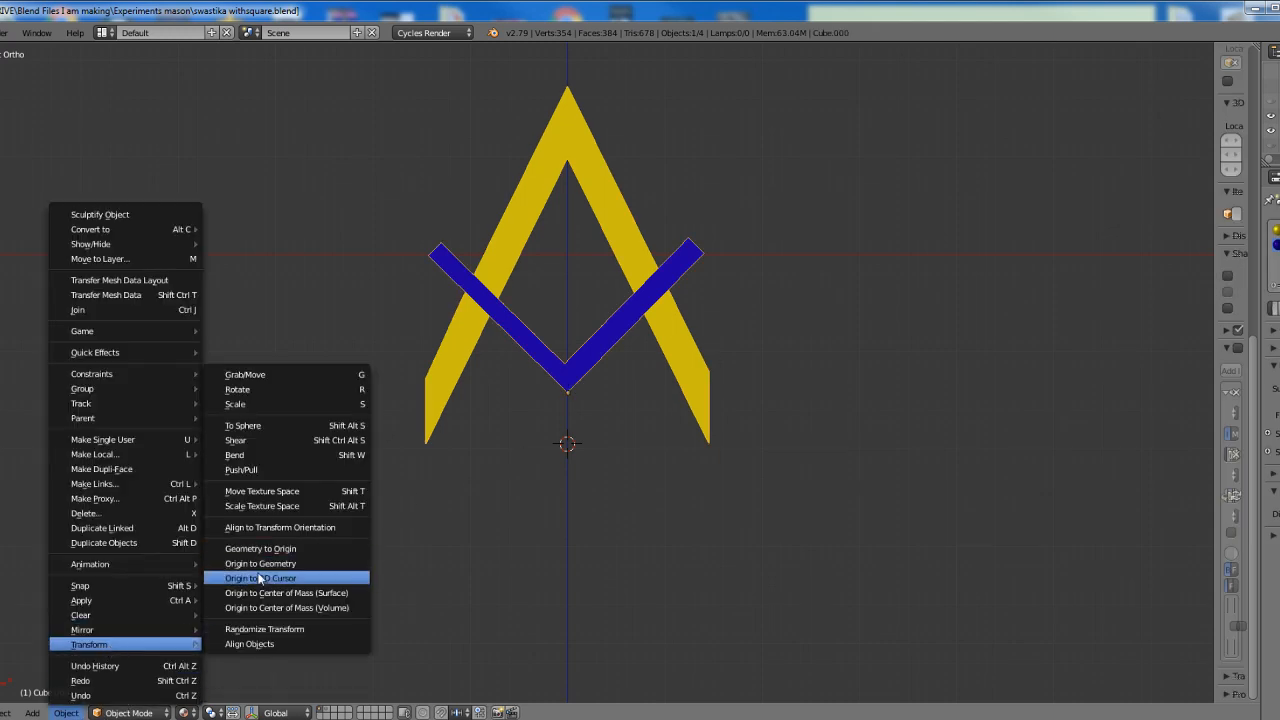
{"action": "left_click", "coordinate": [265, 576]}
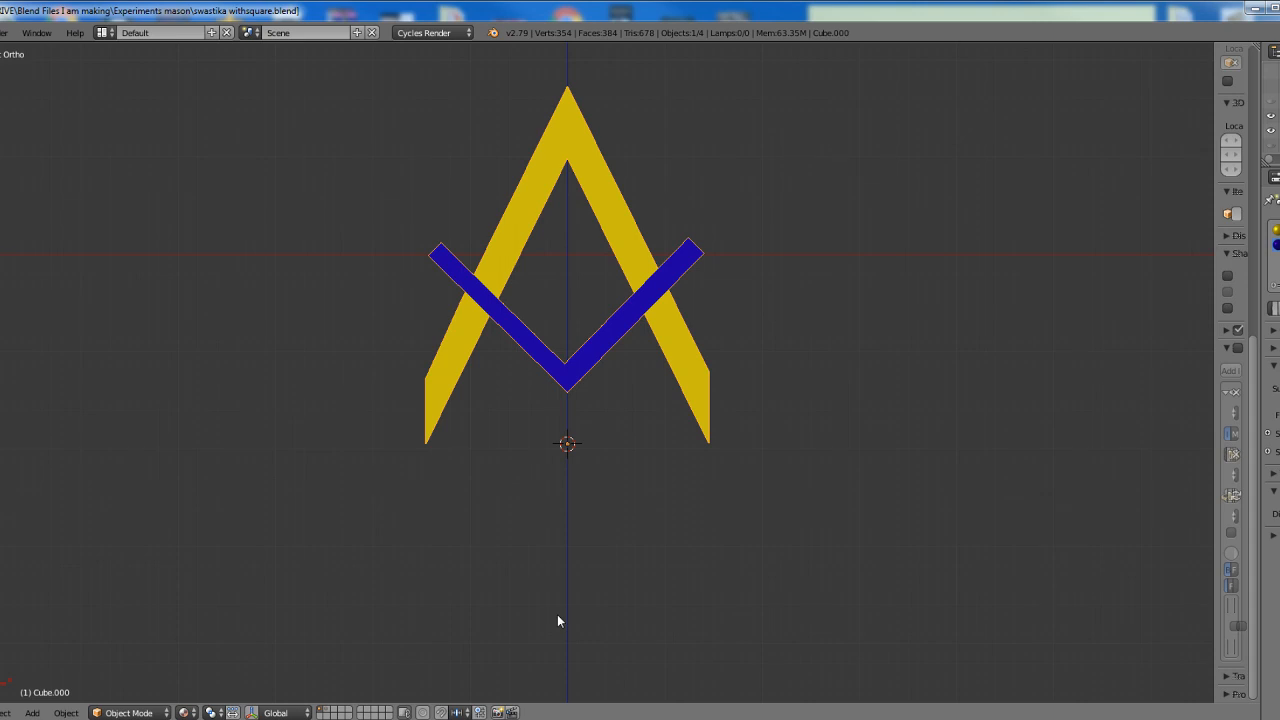
Duplicate the square-and-compass in place and mirror the copy vertically about the point between the compass feet
{"action": "key", "text": "shift+d"}
{"action": "right_click", "coordinate": [557, 614]}
{"action": "key", "text": "ctrl+m"}
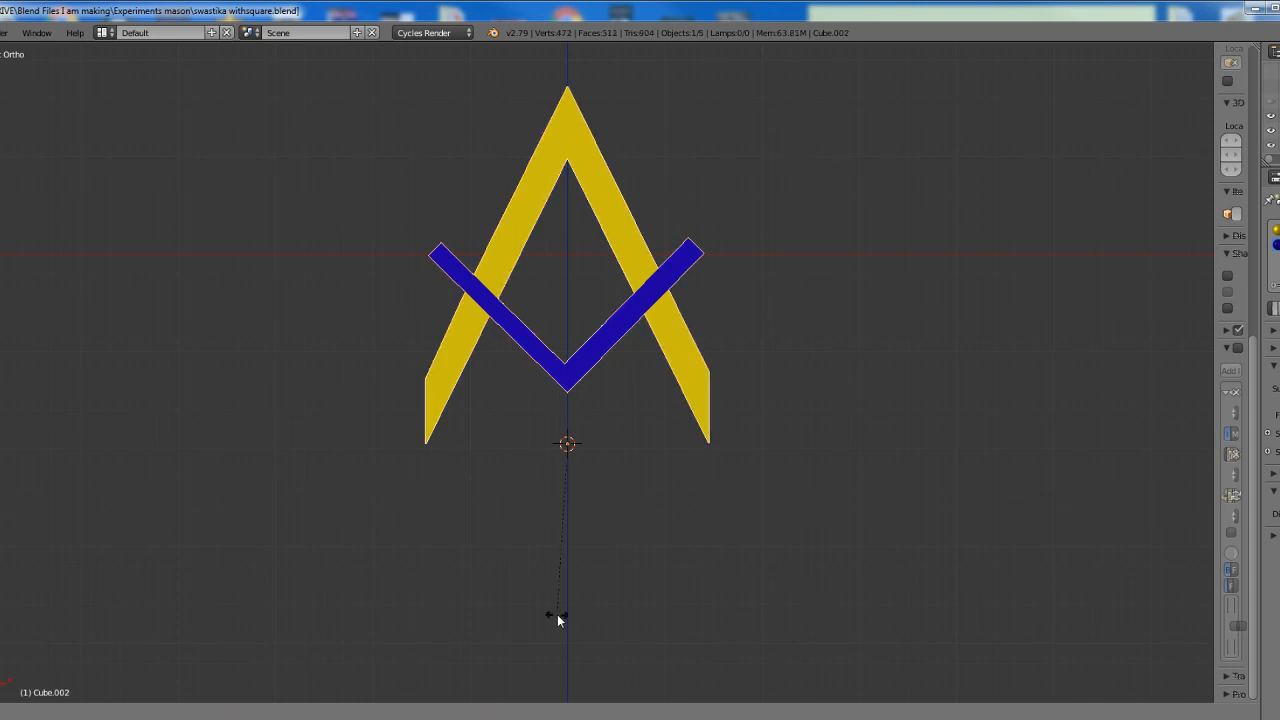
{"action": "key", "text": "y"}
{"action": "key", "text": "Return"}
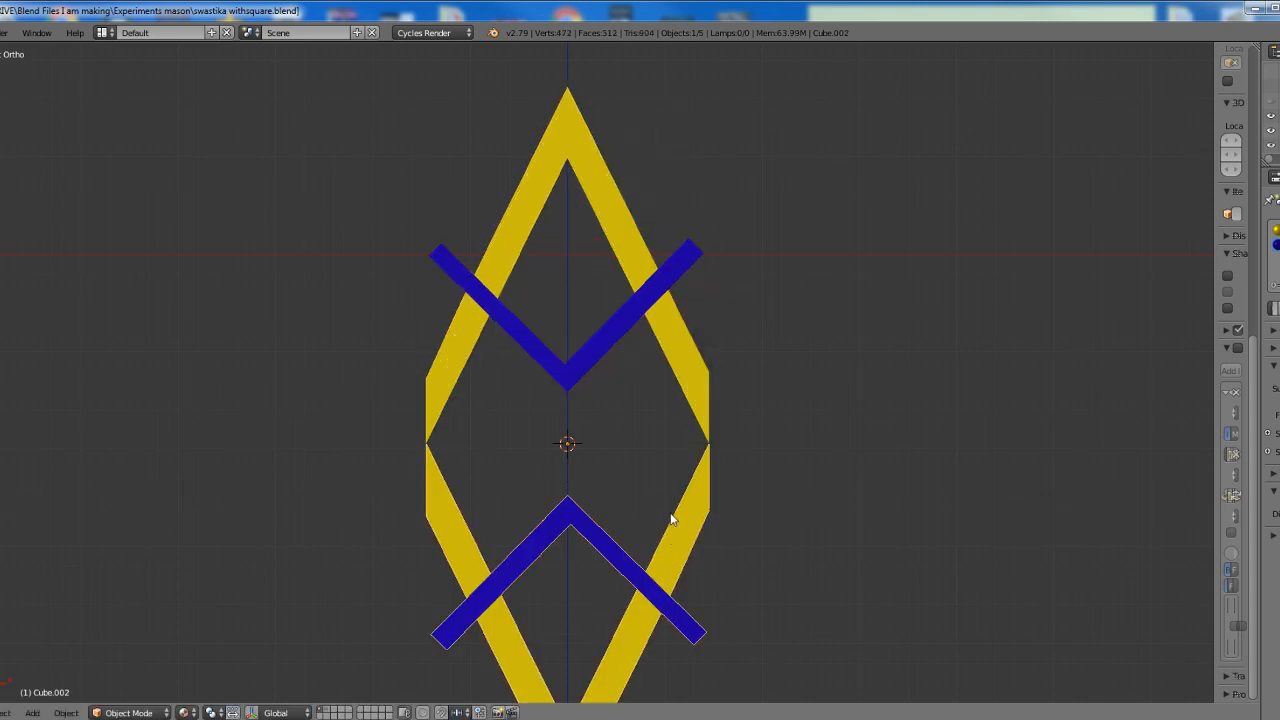
Select both opposed square-and-compass objects, duplicate them in place and rotate the copies 90 degrees about the point between the compass feet
{"action": "right_click", "coordinate": [702, 415], "text": "shift"}
{"action": "key", "text": "shift+d"}
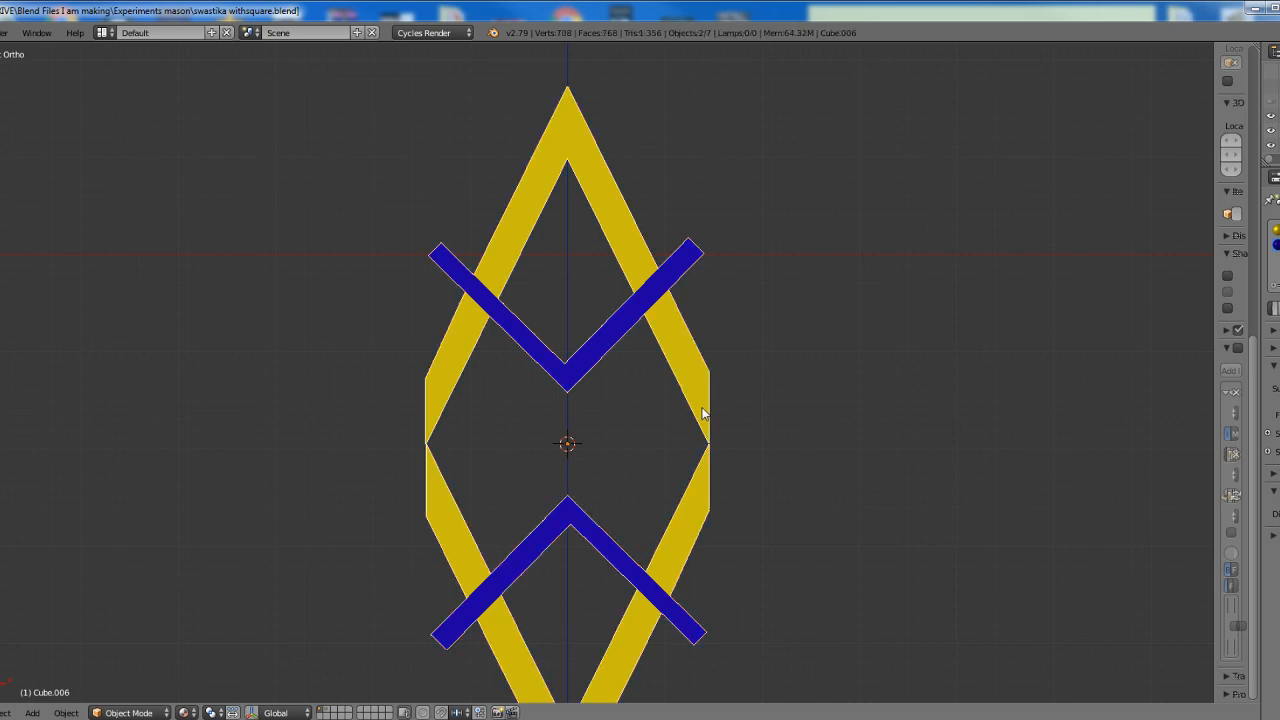
{"action": "right_click", "coordinate": [702, 414]}
{"action": "type", "text": "r90"}
{"action": "key", "text": "Return"}
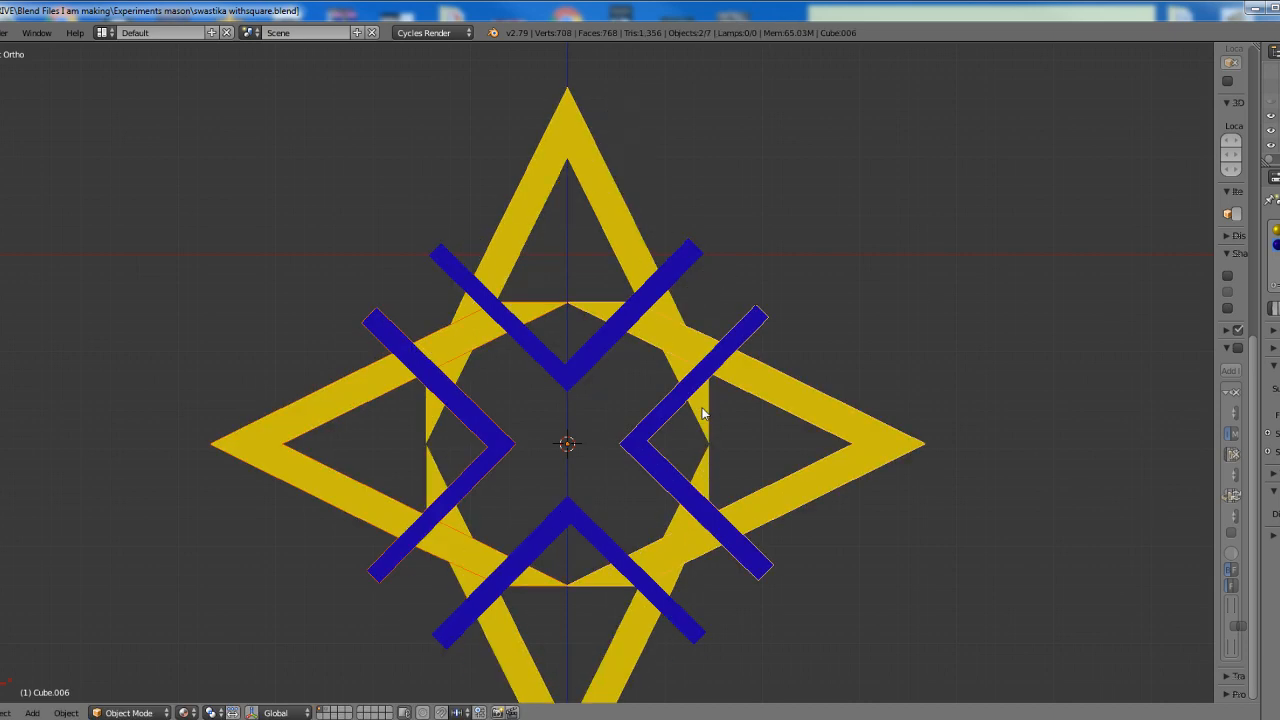
Select all four square-and-compass objects, duplicate them in place and rotate the copies 45 degrees about their shared origin
{"action": "scroll", "coordinate": [692, 505], "scroll_direction": "down", "scroll_amount": 1}
{"action": "middle_click_drag", "start_coordinate": [638, 508], "coordinate": [627, 464], "text": "shift"}
{"action": "scroll", "coordinate": [627, 465], "scroll_direction": "up", "scroll_amount": 2}
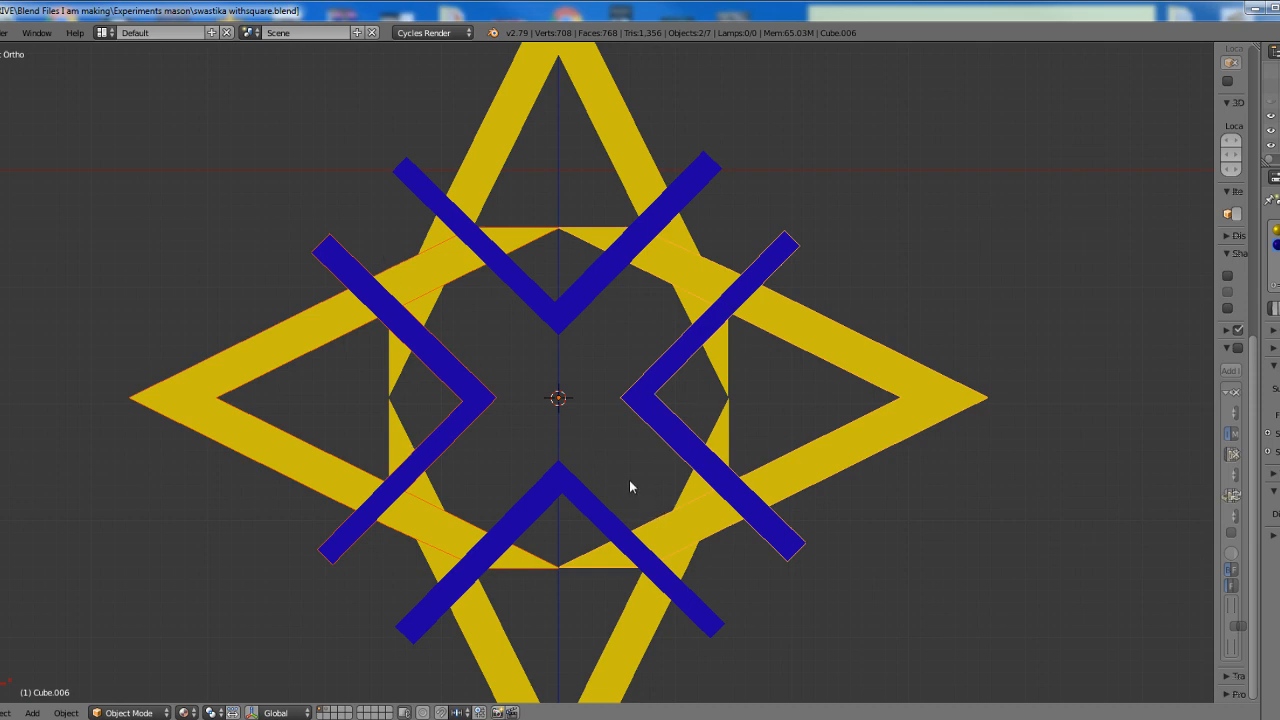
{"action": "scroll", "coordinate": [654, 484], "scroll_direction": "down", "scroll_amount": 1}
{"action": "scroll", "coordinate": [654, 484], "scroll_direction": "up", "scroll_amount": 1}
{"action": "key", "text": "a"}
{"action": "key", "text": "a"}
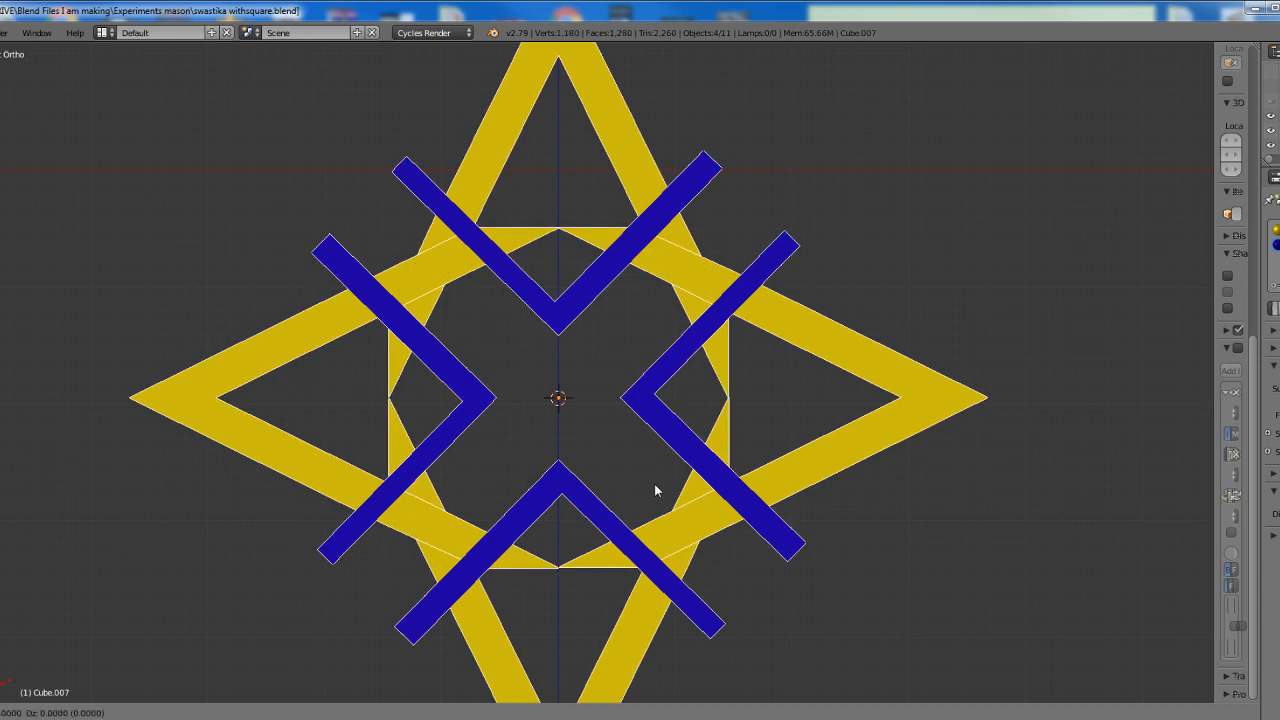
{"action": "key", "text": "shift+d"}
{"action": "type", "text": "r45"}
{"action": "key", "text": "Return"}
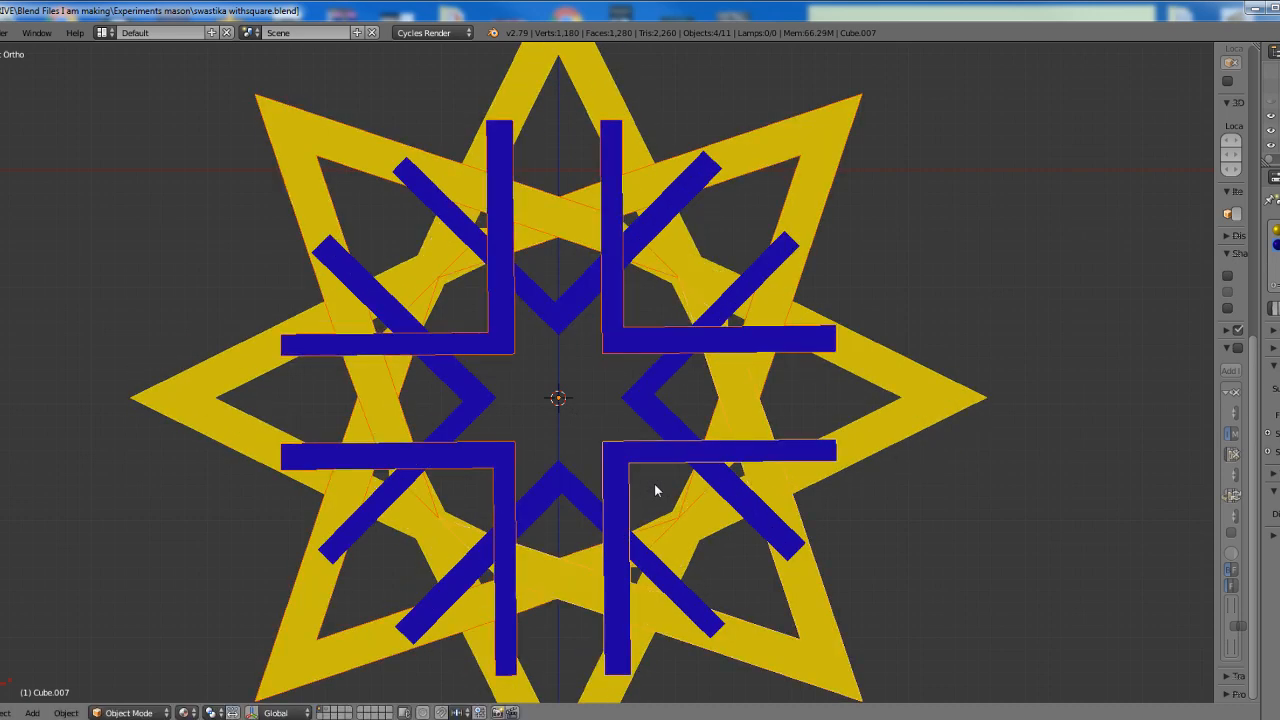
Select all eight square-and-compass objects, duplicate them in place and rotate the copies 22.5 degrees about their shared origin
{"action": "scroll", "coordinate": [700, 478], "scroll_direction": "down", "scroll_amount": 1}
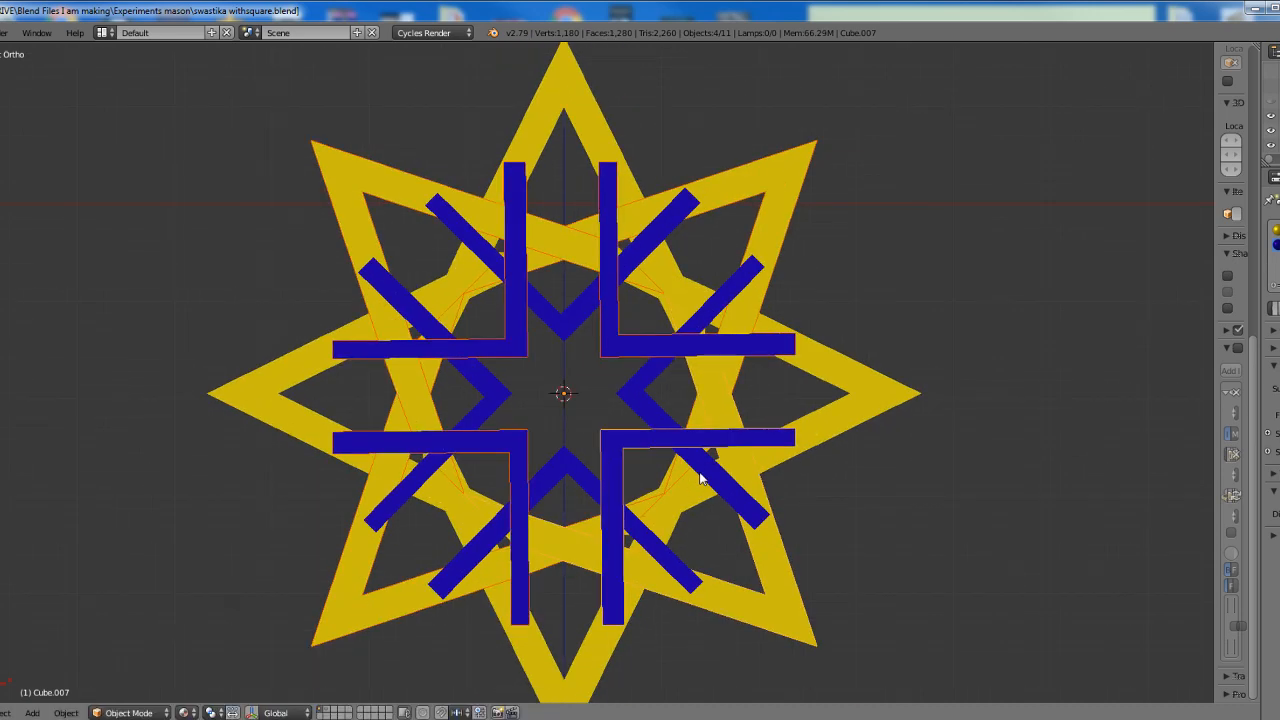
{"action": "scroll", "coordinate": [700, 478], "scroll_direction": "up", "scroll_amount": 1}
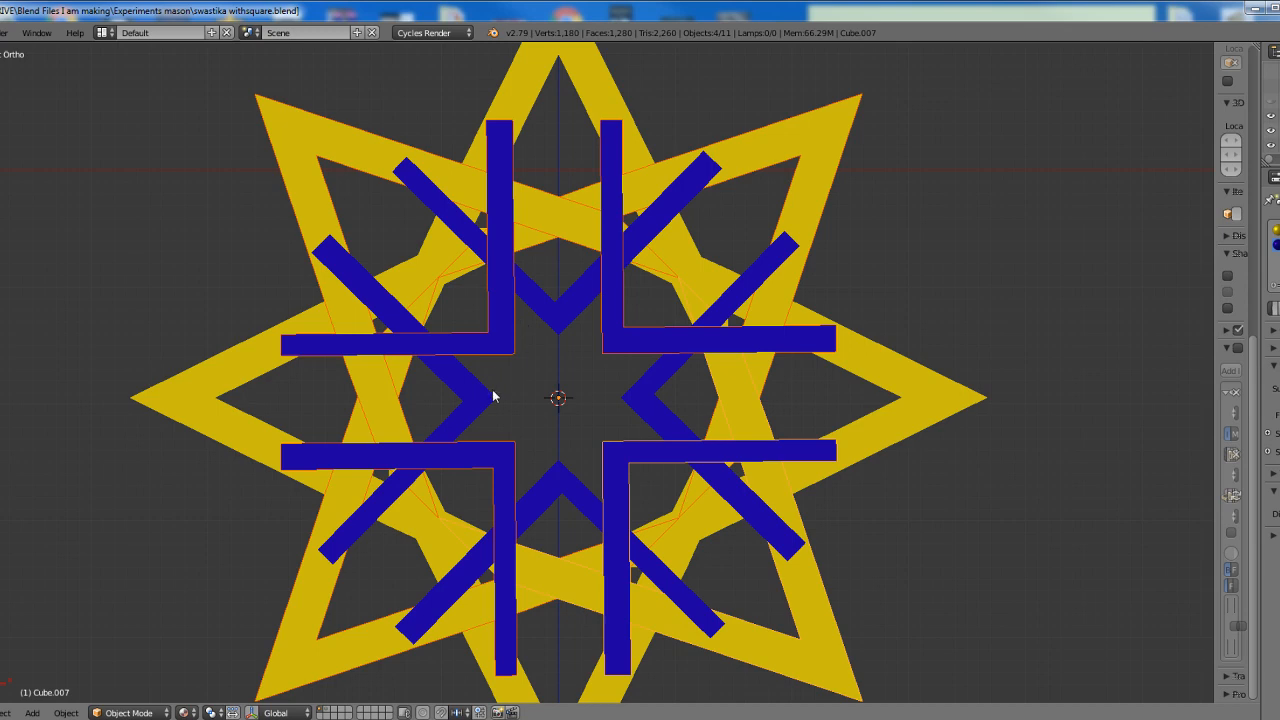
{"action": "scroll", "coordinate": [700, 523], "scroll_direction": "up", "scroll_amount": 2}
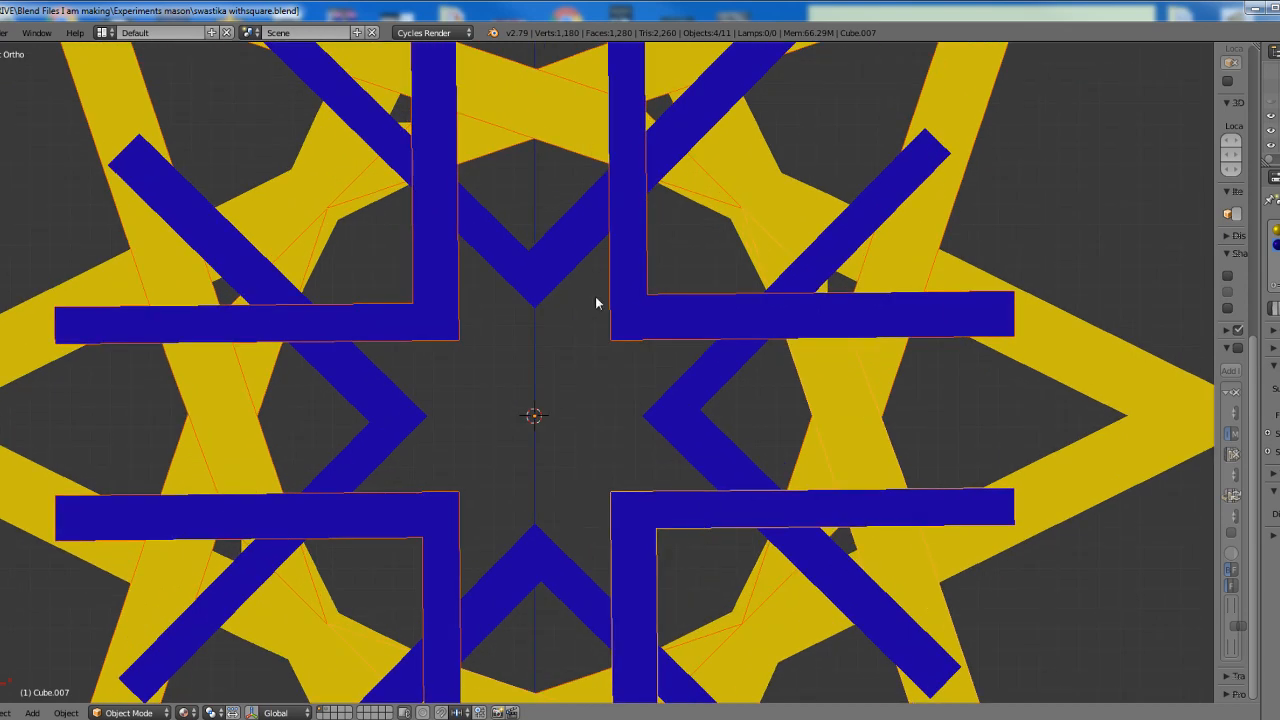
{"action": "scroll", "coordinate": [580, 404], "scroll_direction": "down", "scroll_amount": 2}
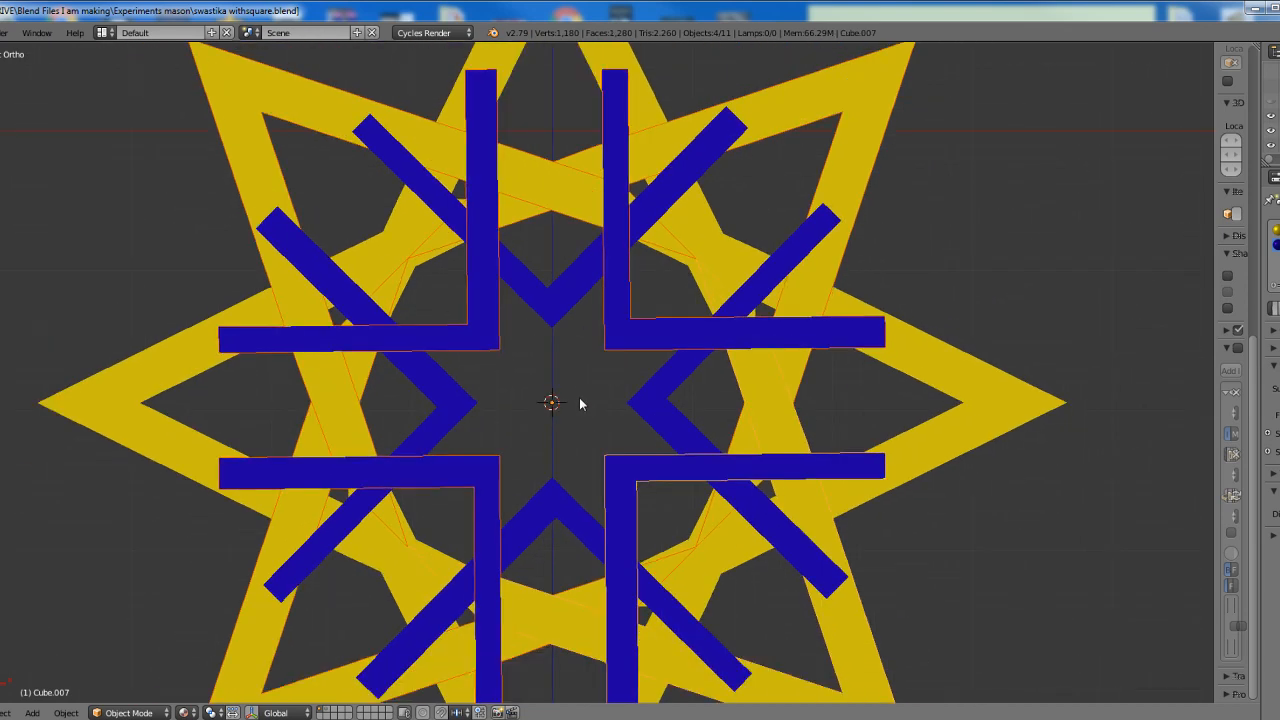
{"action": "key", "text": "alt+h"}
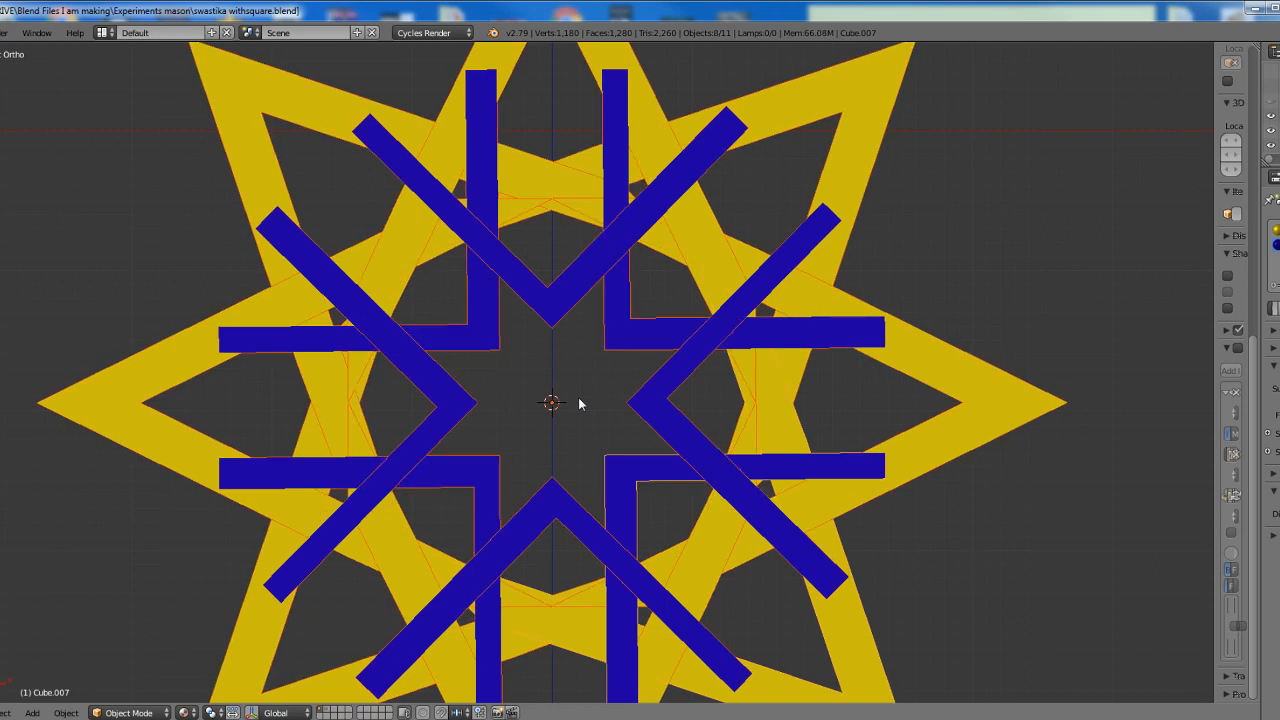
{"action": "key", "text": "shift+d"}
{"action": "key", "text": "Return"}
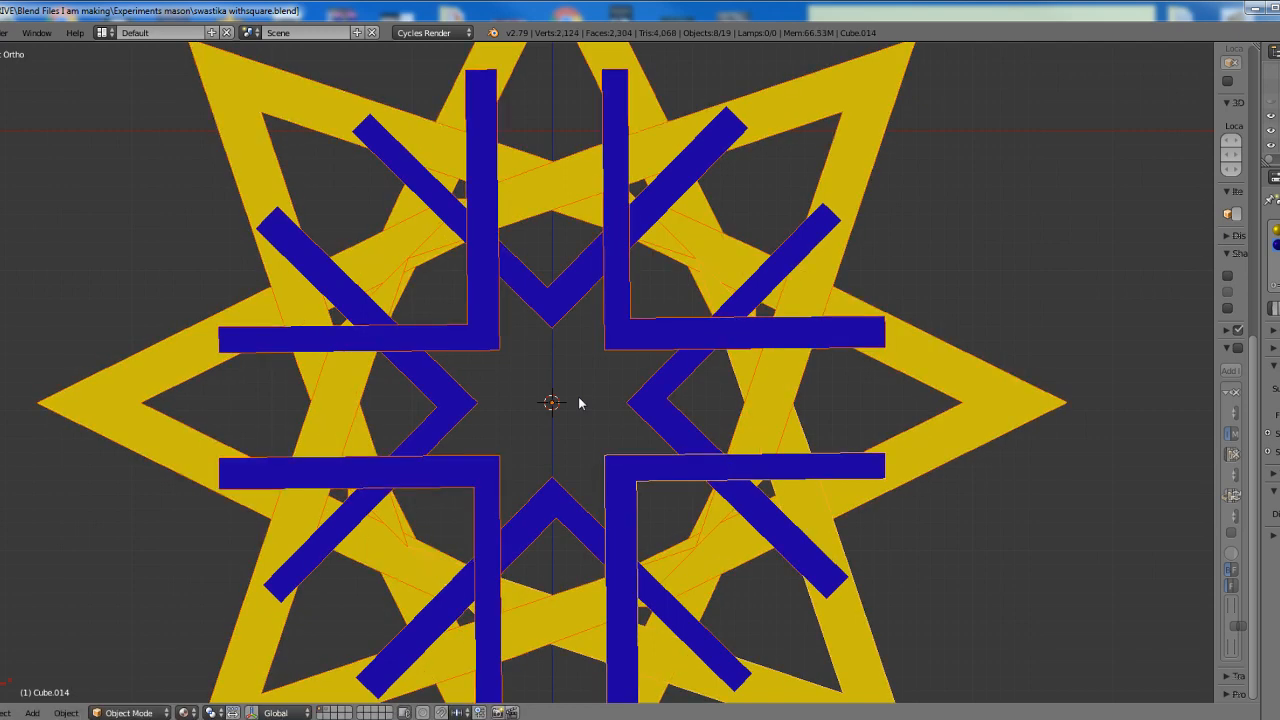
{"action": "key", "text": "r"}
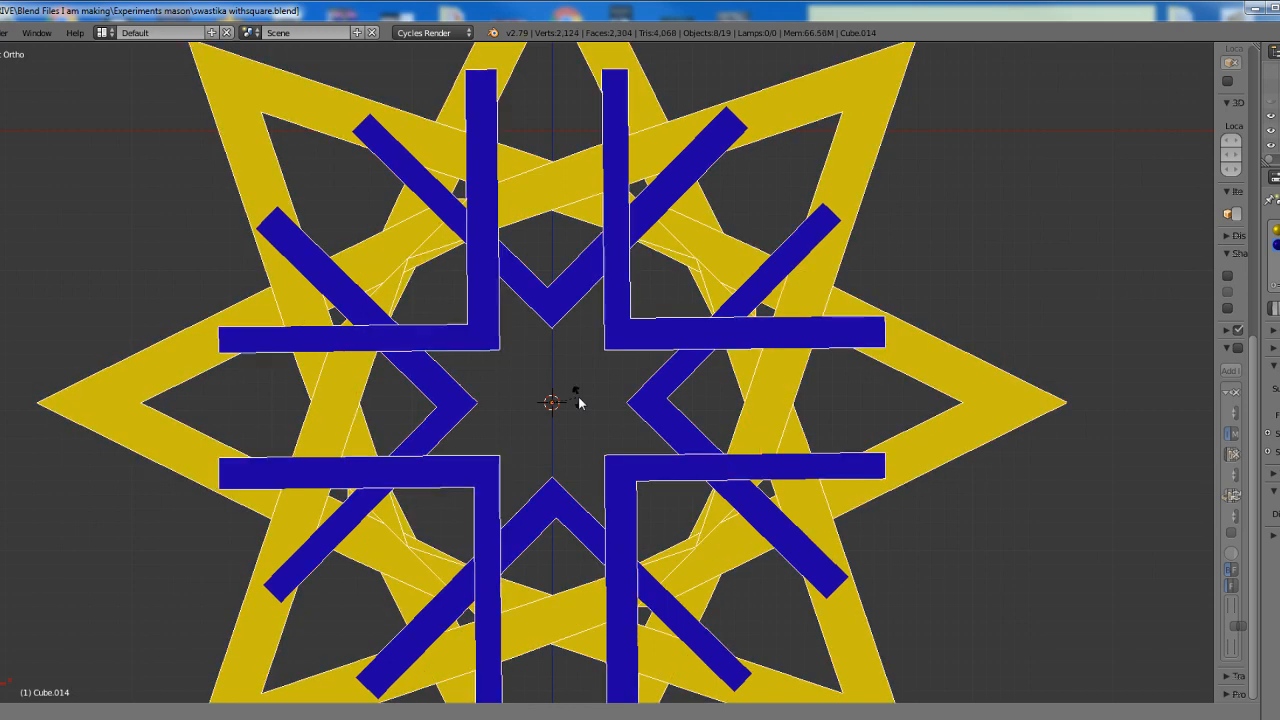
{"action": "type", "text": "22"}
{"action": "key", "text": "Return"}
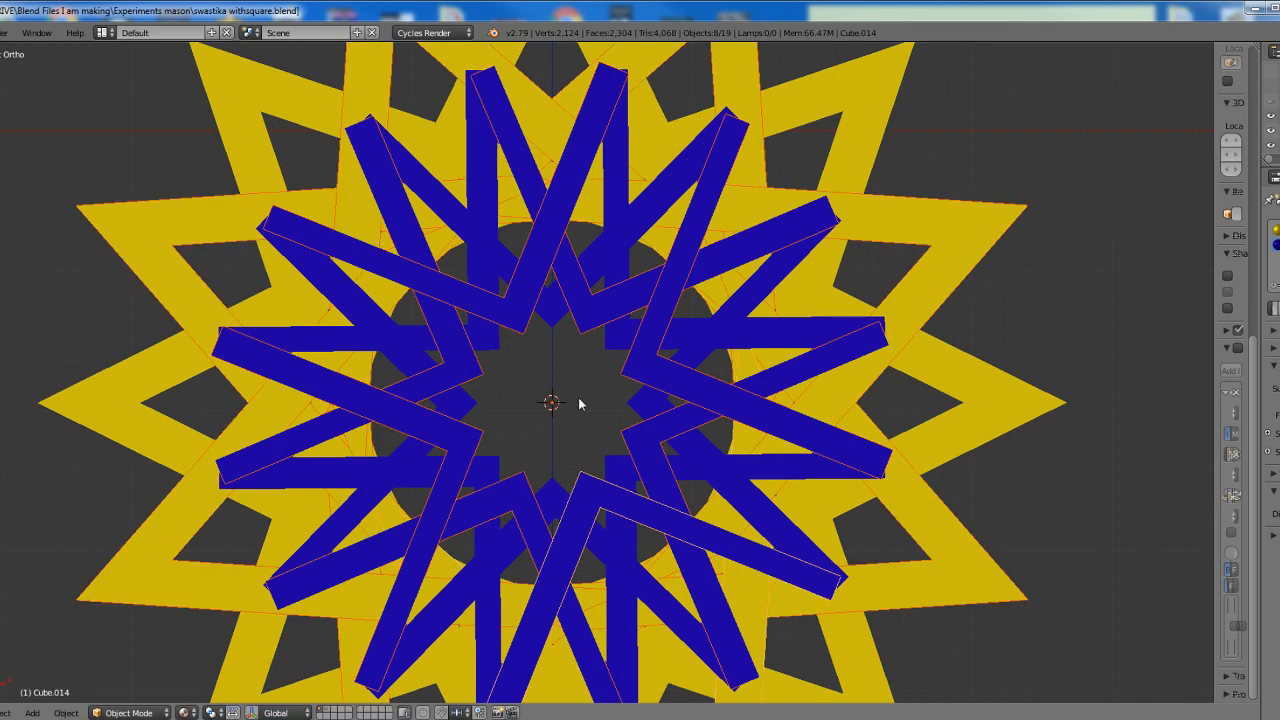
Select all sixteen square-and-compass objects, duplicate them in place and rotate the copies 11 degrees about their shared origin
{"action": "scroll", "coordinate": [620, 390], "scroll_direction": "down", "scroll_amount": 2}
{"action": "scroll", "coordinate": [638, 404], "scroll_direction": "up", "scroll_amount": 1}
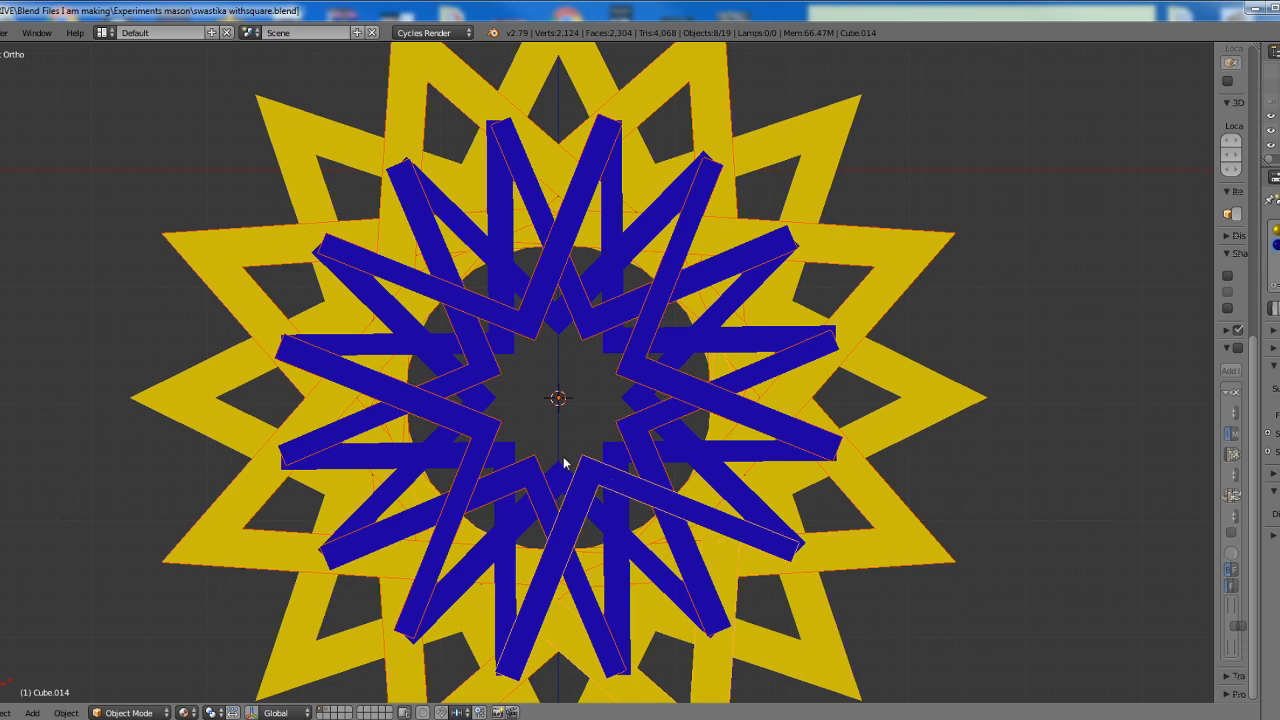
{"action": "scroll", "coordinate": [566, 464], "scroll_direction": "down", "scroll_amount": 1}
{"action": "key", "text": "ctrl+z"}
{"action": "key", "text": "ctrl+z"}
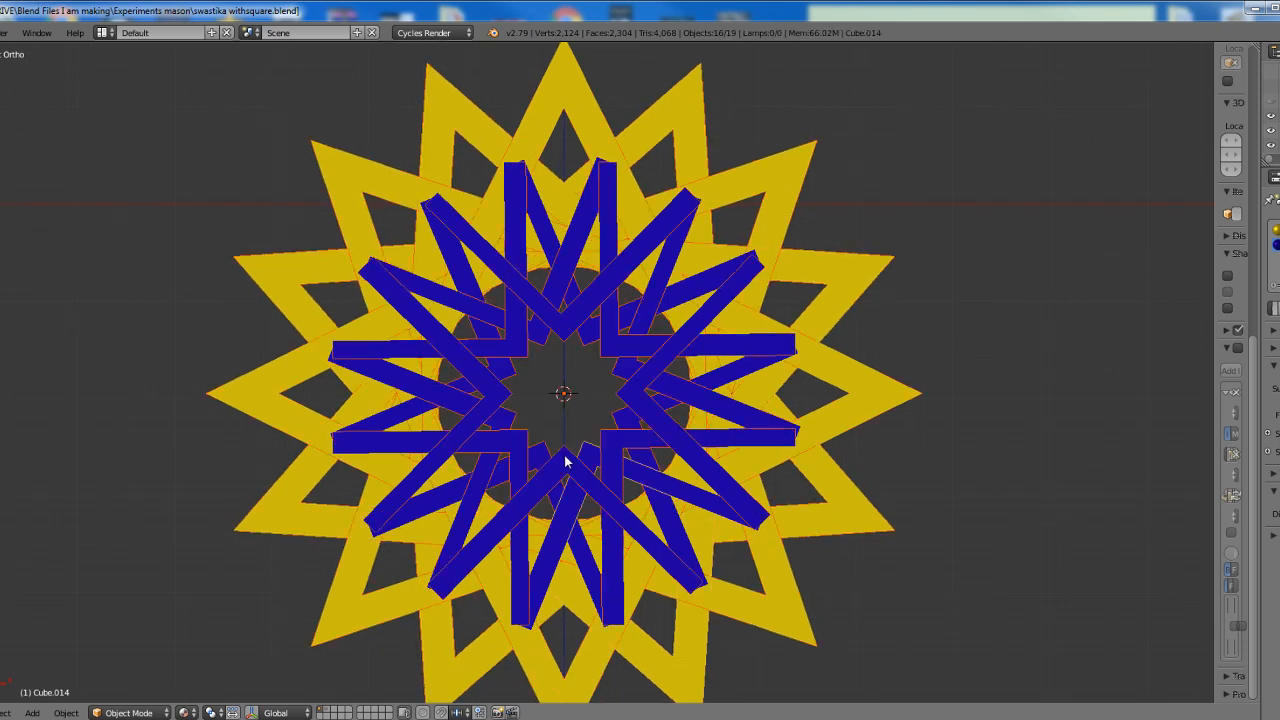
{"action": "key", "text": "shift+d"}
{"action": "right_click", "coordinate": [567, 462]}
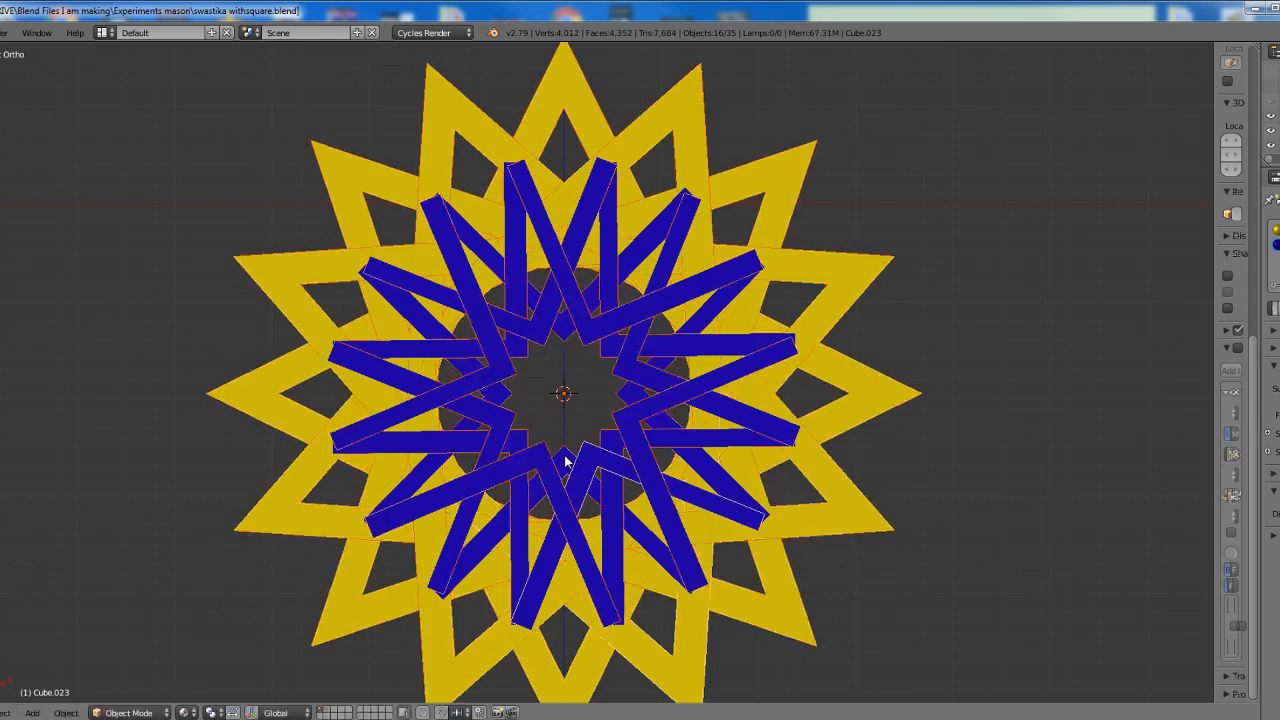
{"action": "type", "text": "r11"}
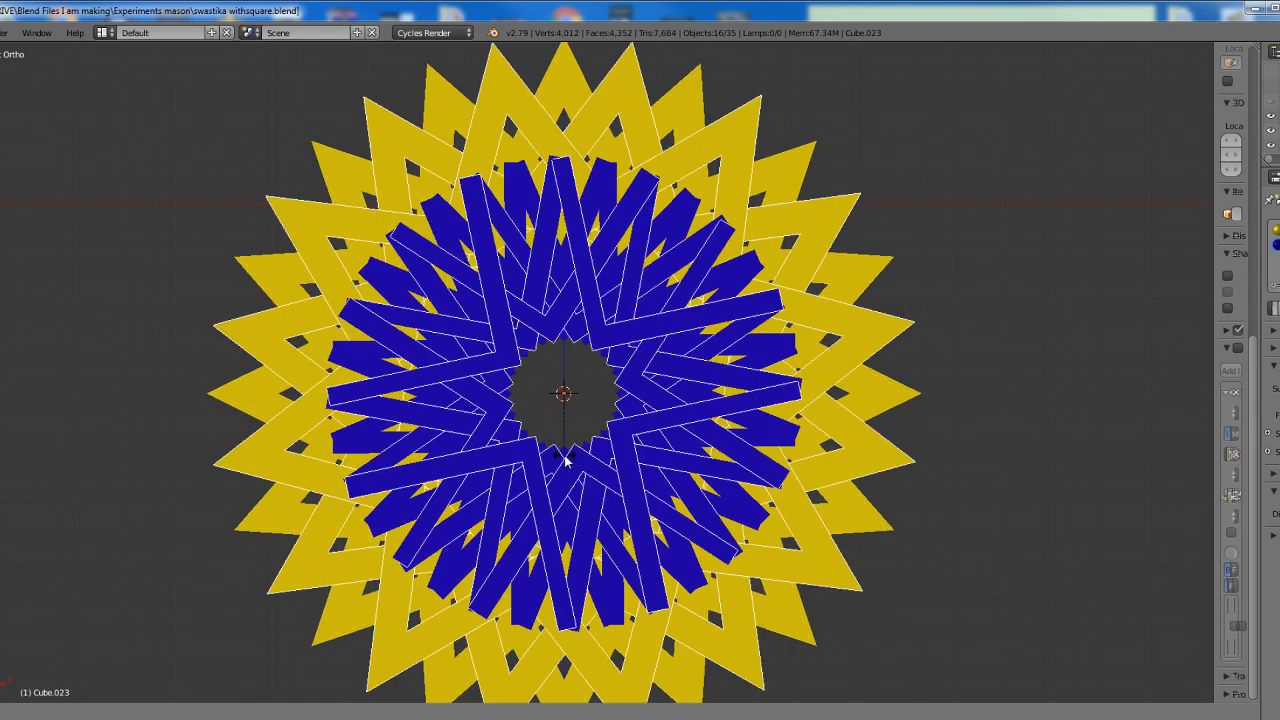
{"action": "key", "text": "Return"}
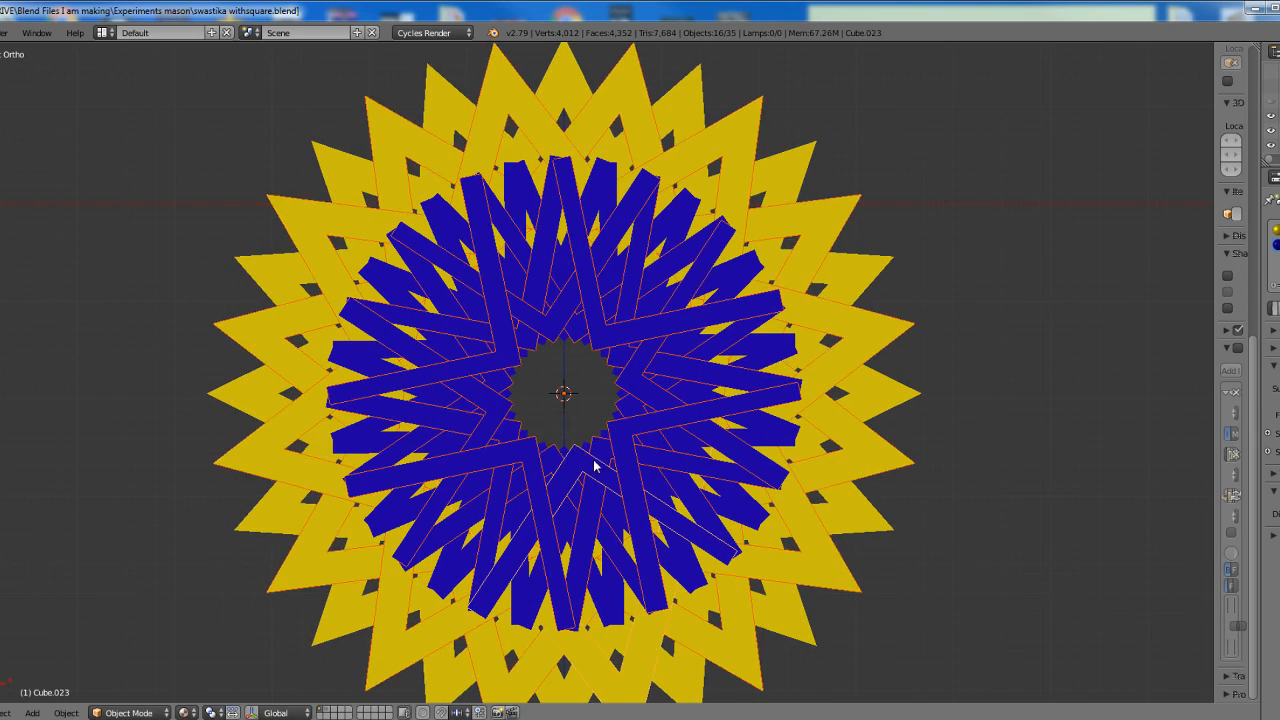
Examine the toothed central opening and the overlapping blue and yellow arms of the star pattern
{"action": "scroll", "coordinate": [607, 527], "scroll_direction": "up", "scroll_amount": 9}
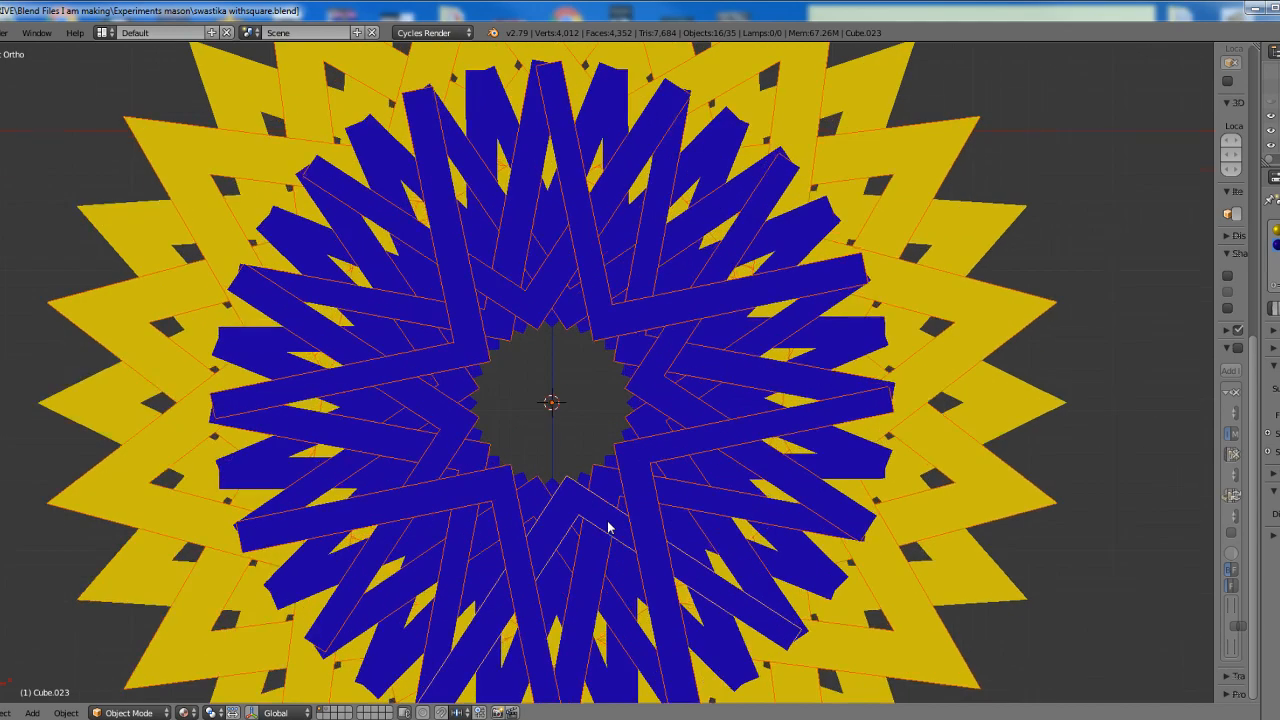
{"action": "scroll", "coordinate": [607, 527], "scroll_direction": "up", "scroll_amount": 1}
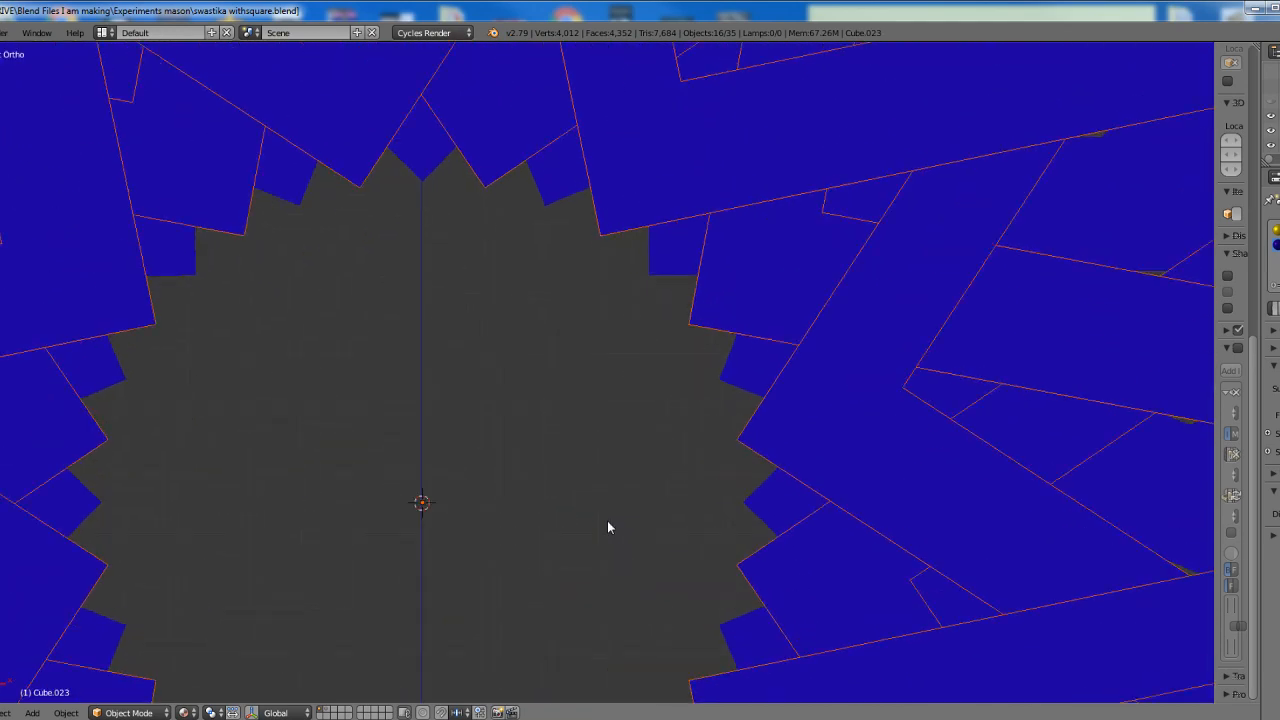
{"action": "scroll", "coordinate": [607, 527], "scroll_direction": "down", "scroll_amount": 4}
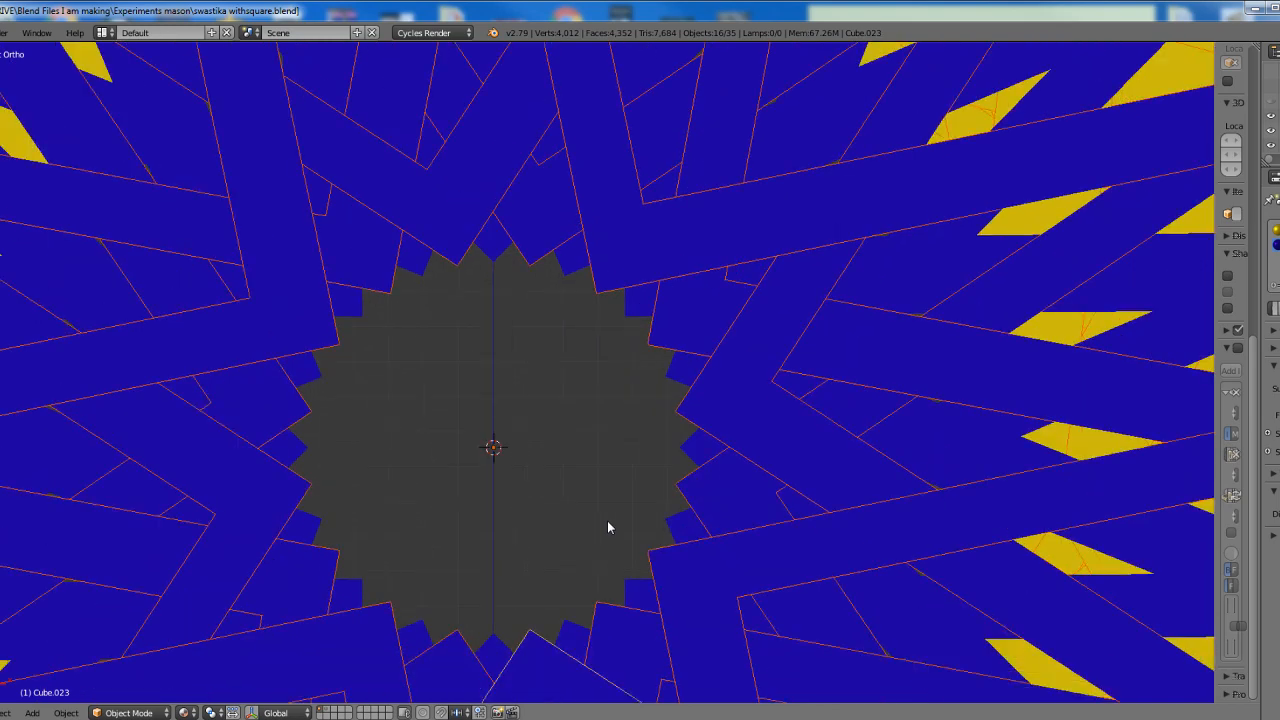
{"action": "scroll", "coordinate": [607, 527], "scroll_direction": "down", "scroll_amount": 4}
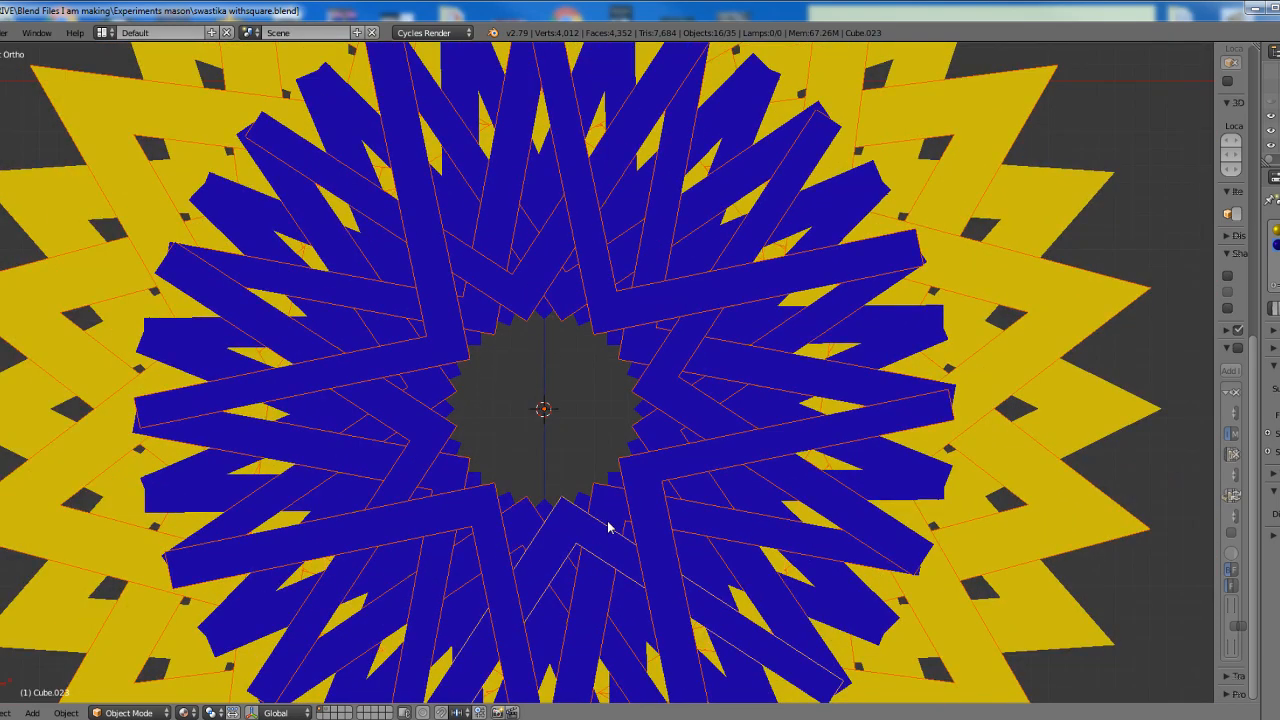
{"action": "scroll", "coordinate": [607, 527], "scroll_direction": "down", "scroll_amount": 4}
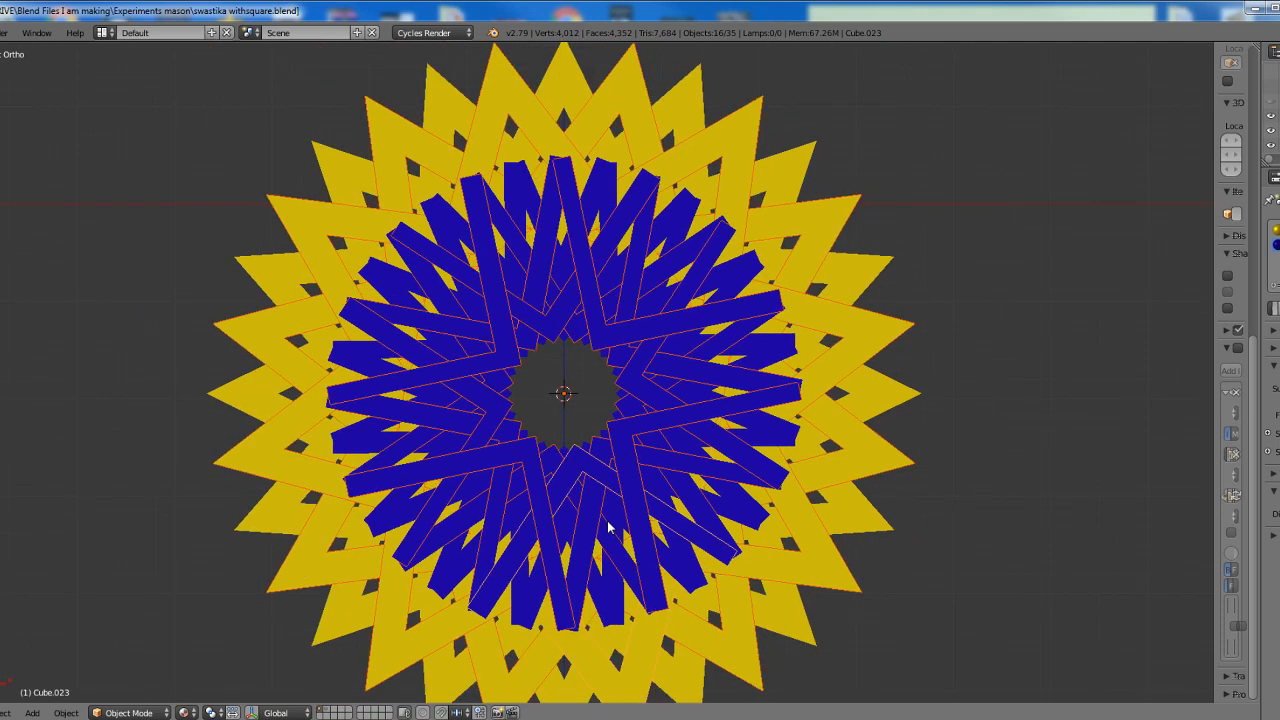
{"action": "middle_click_drag", "start_coordinate": [607, 527], "coordinate": [612, 479], "text": "shift"}
{"action": "scroll", "coordinate": [616, 497], "scroll_direction": "up", "scroll_amount": 1}
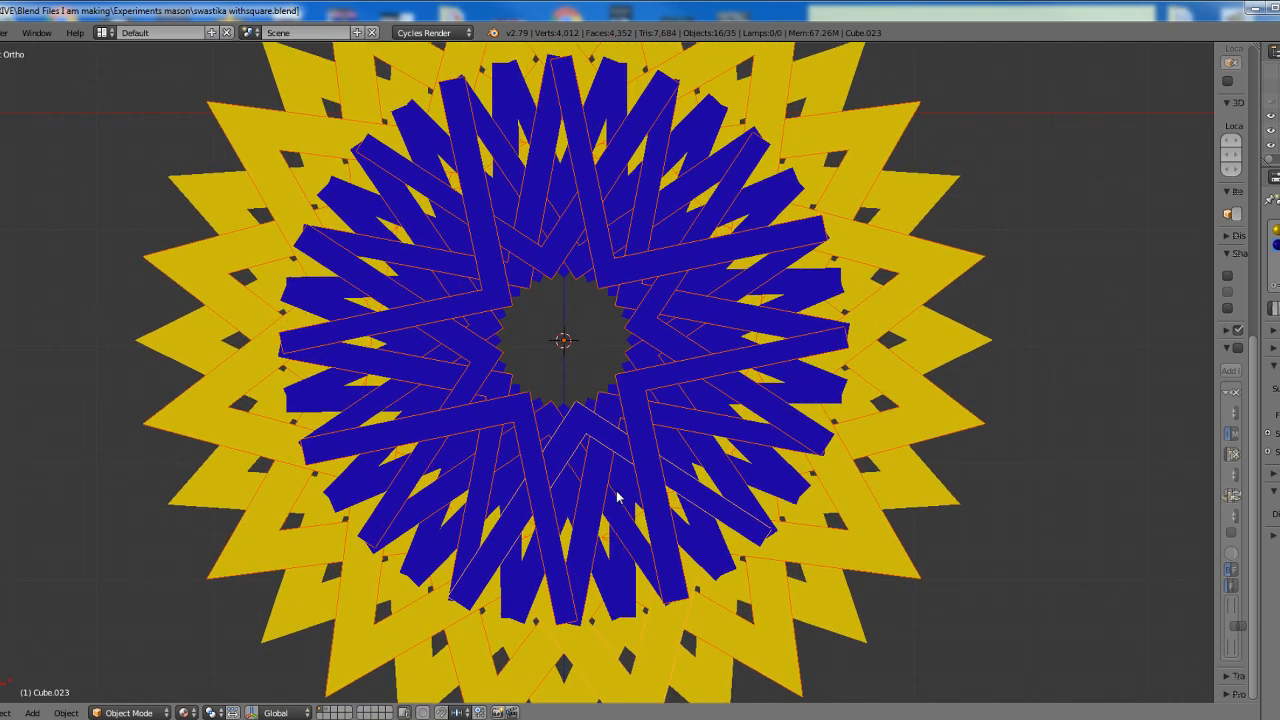
Undo all the rotated duplicates and the mirrored copy, back to the single original square-and-compass
{"action": "key", "text": "ctrl+z"}
{"action": "key", "text": "ctrl+z"}
{"action": "key", "text": "ctrl+z"}
{"action": "key", "text": "ctrl+z"}
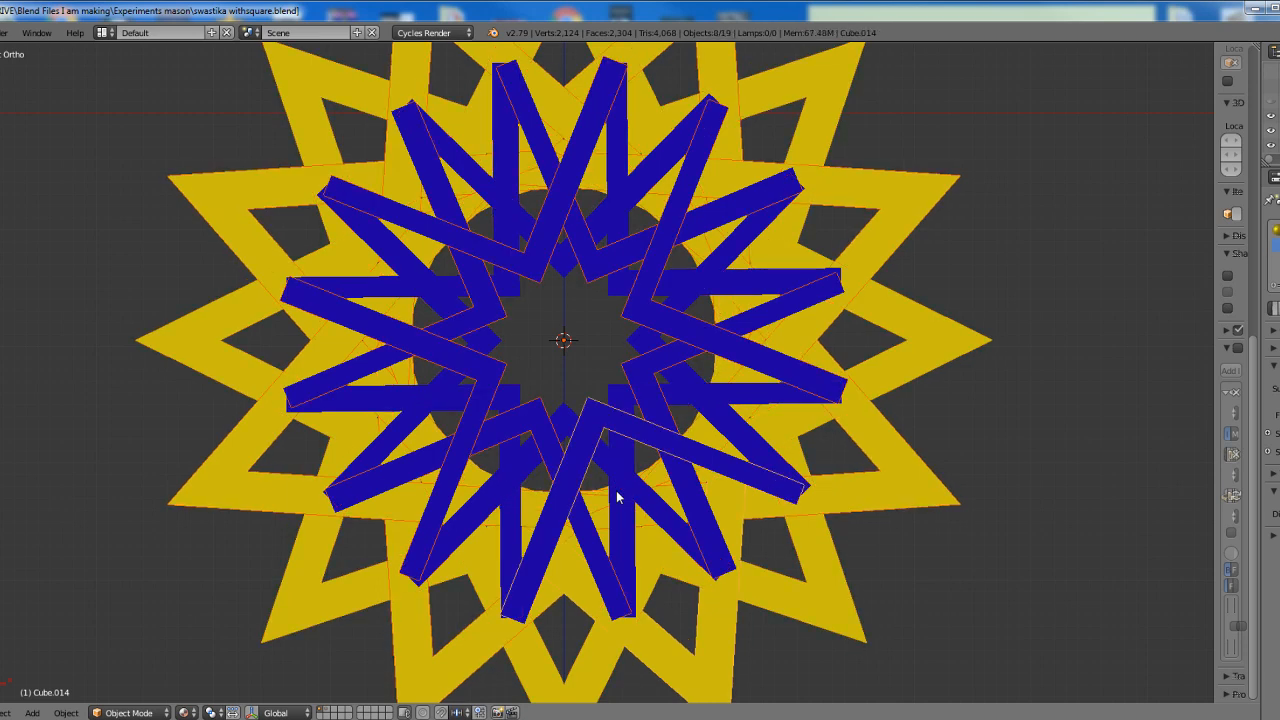
{"action": "key", "text": "ctrl+z"}
{"action": "key", "text": "ctrl+z"}
{"action": "key", "text": "ctrl+z"}
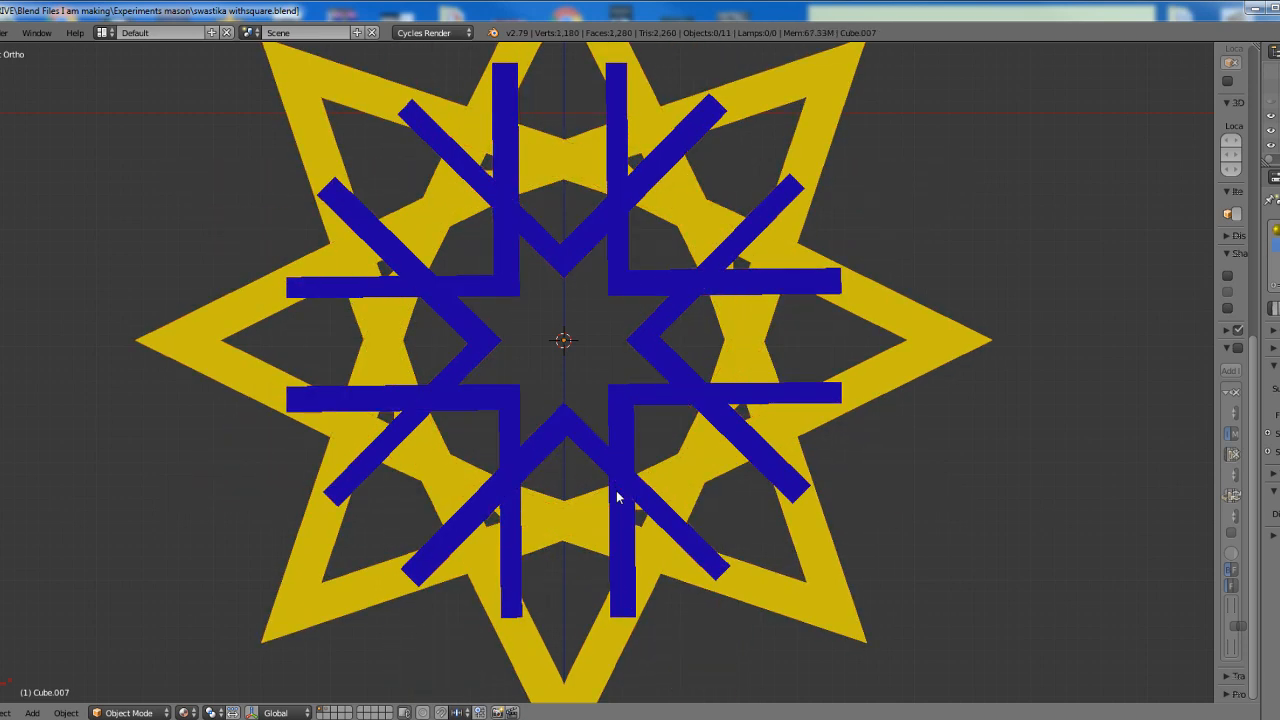
{"action": "key", "text": "ctrl+z"}
{"action": "key", "text": "ctrl+z"}
{"action": "key", "text": "ctrl+z"}
{"action": "key", "text": "ctrl+z"}
{"action": "key", "text": "ctrl+z"}
{"action": "key", "text": "ctrl+z"}
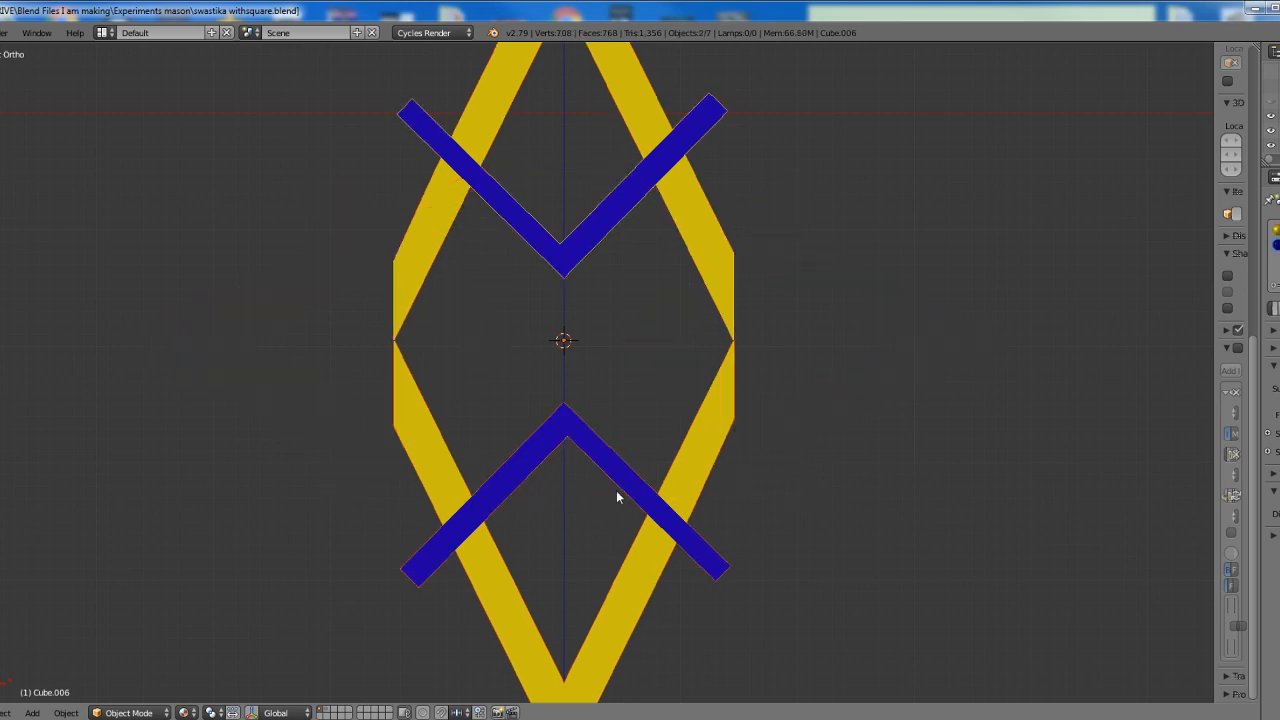
{"action": "key", "text": "ctrl+z"}
{"action": "key", "text": "ctrl+z"}
{"action": "key", "text": "ctrl+z"}
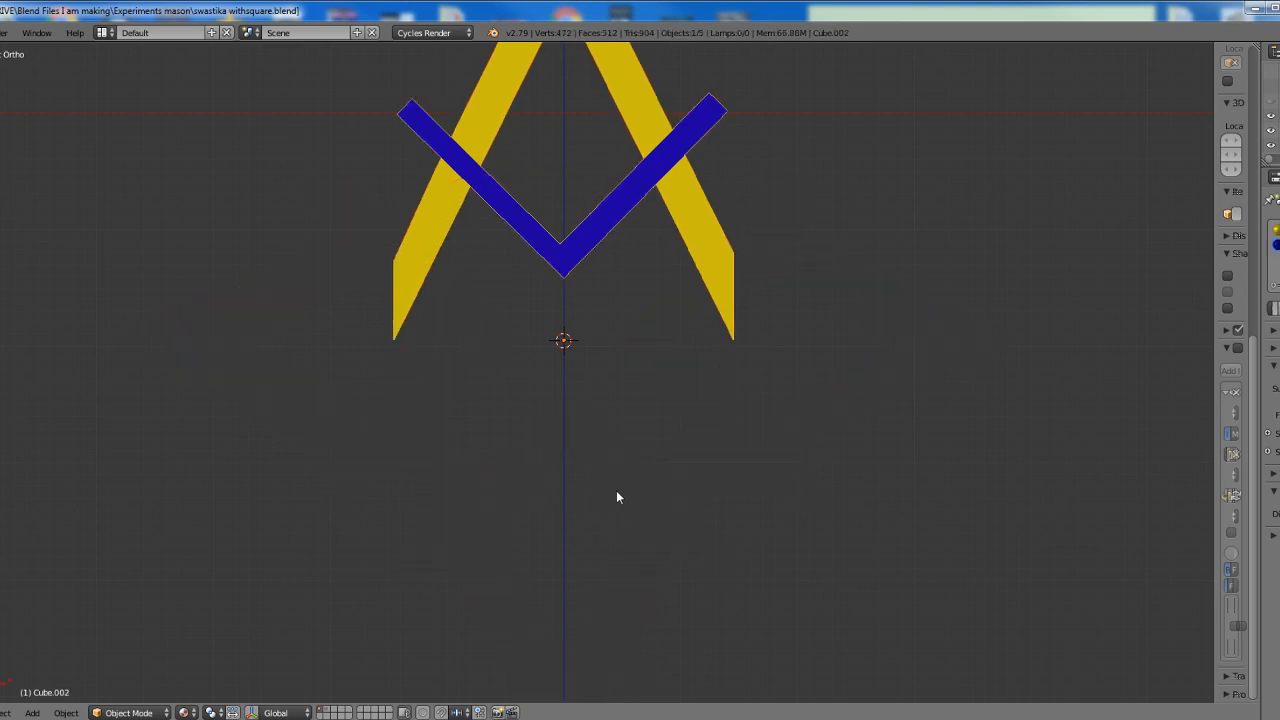
{"action": "scroll", "coordinate": [612, 486], "scroll_direction": "up", "scroll_amount": 4}
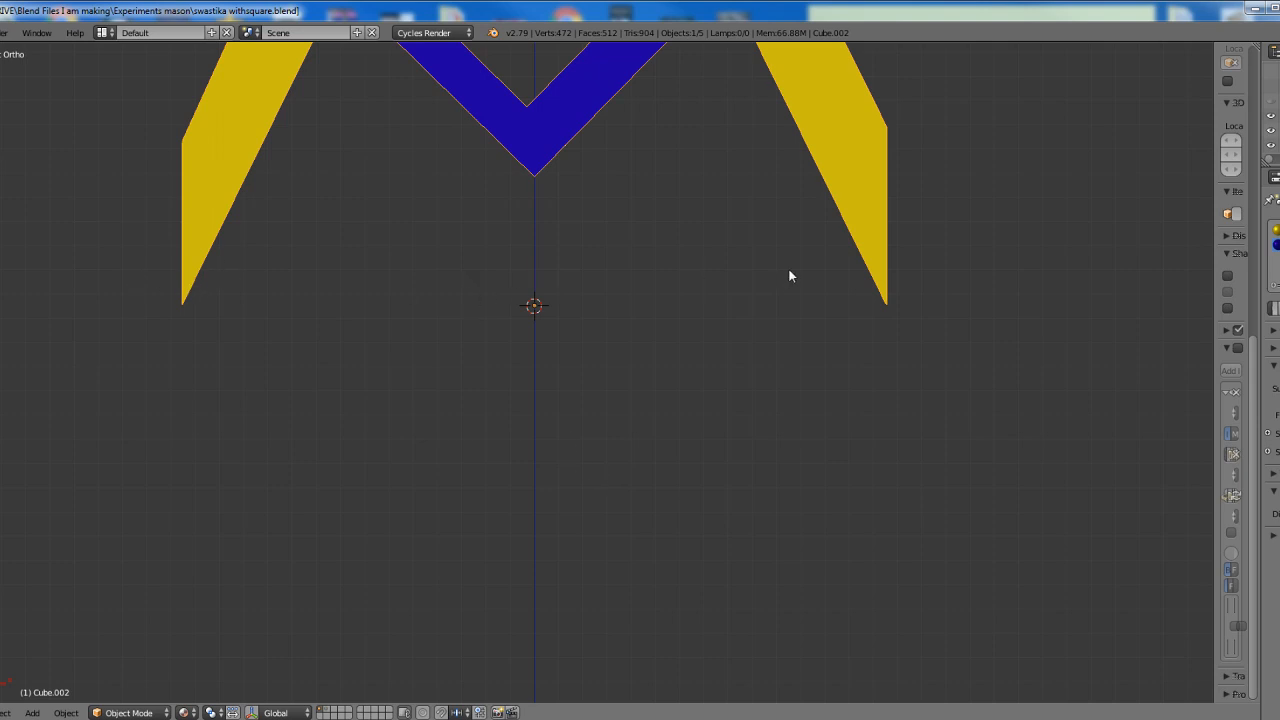
{"action": "mouse_move", "coordinate": [777, 323]}
{"action": "middle_mouse_down"}
{"action": "mouse_move", "coordinate": [720, 334]}
{"action": "mouse_move", "coordinate": [806, 447]}
{"action": "mouse_move", "coordinate": [787, 440]}
{"action": "mouse_move", "coordinate": [766, 554]}
{"action": "middle_mouse_up"}
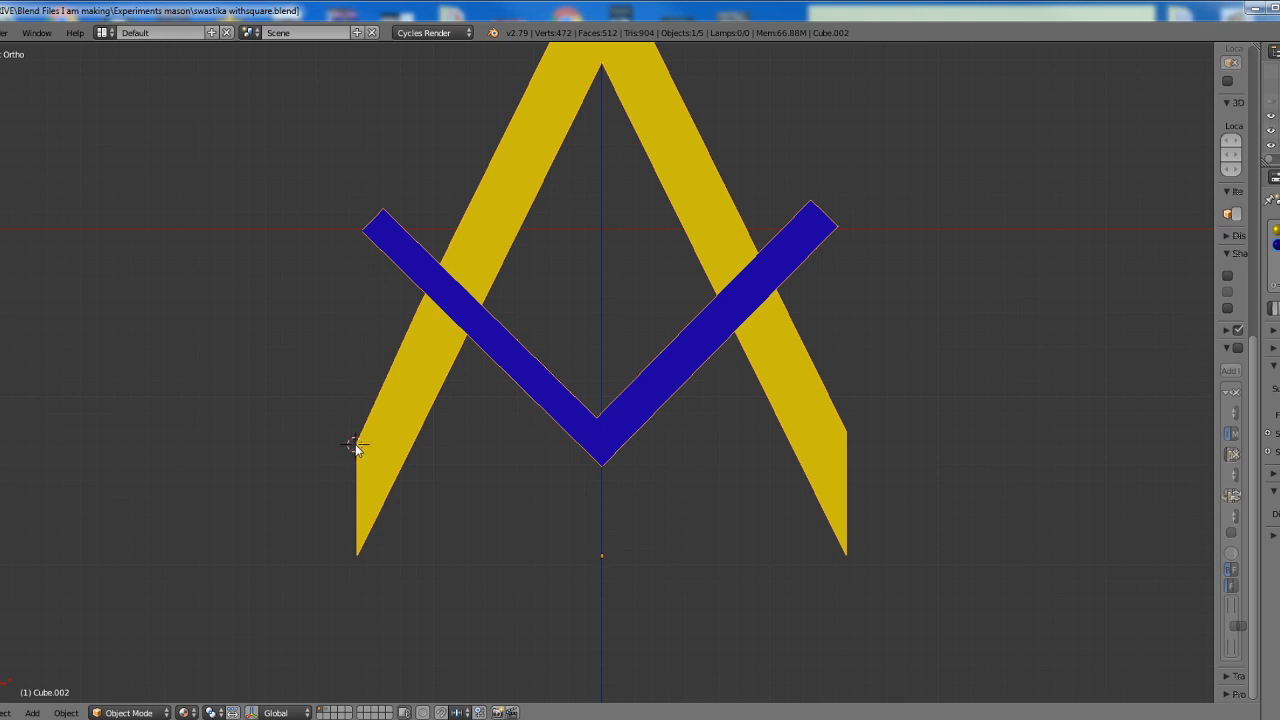
Place the 3D cursor on the outer corner of the square-and-compass's left yellow leg
{"action": "middle_click_drag", "start_coordinate": [355, 491], "coordinate": [543, 434], "text": "shift"}
{"action": "scroll", "coordinate": [543, 433], "scroll_direction": "up", "scroll_amount": 9}
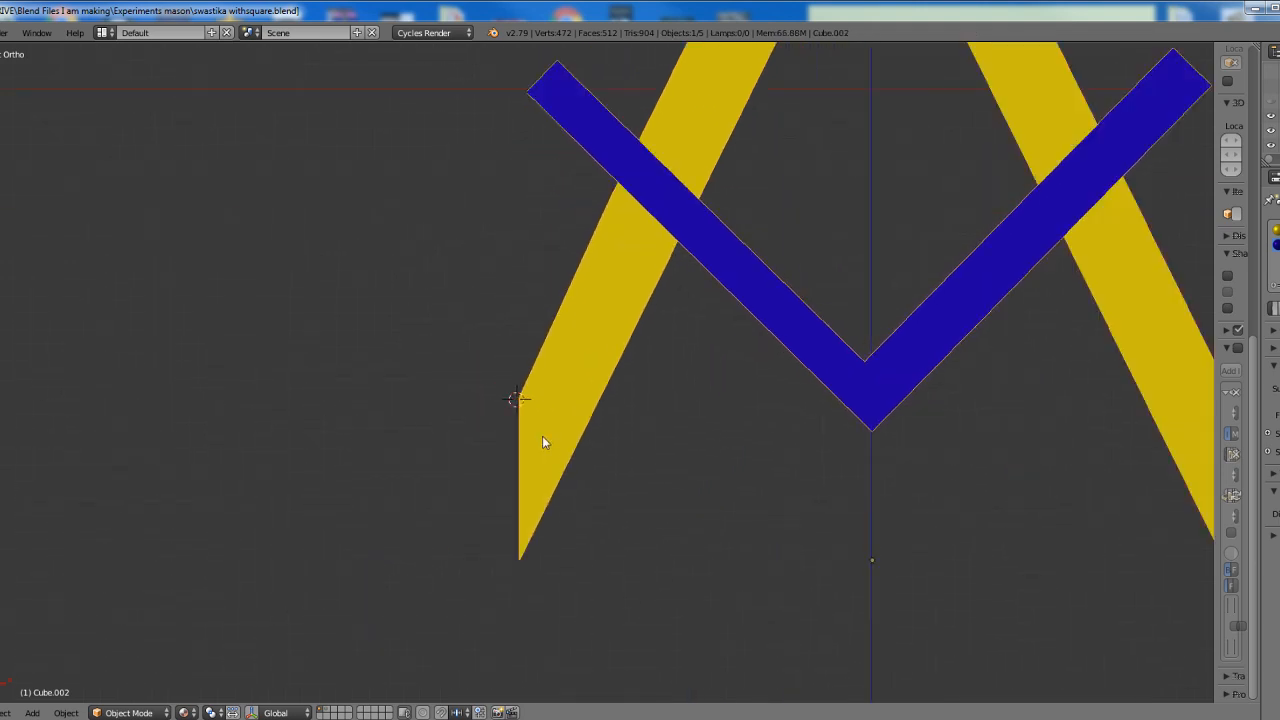
{"action": "left_click", "coordinate": [332, 459]}
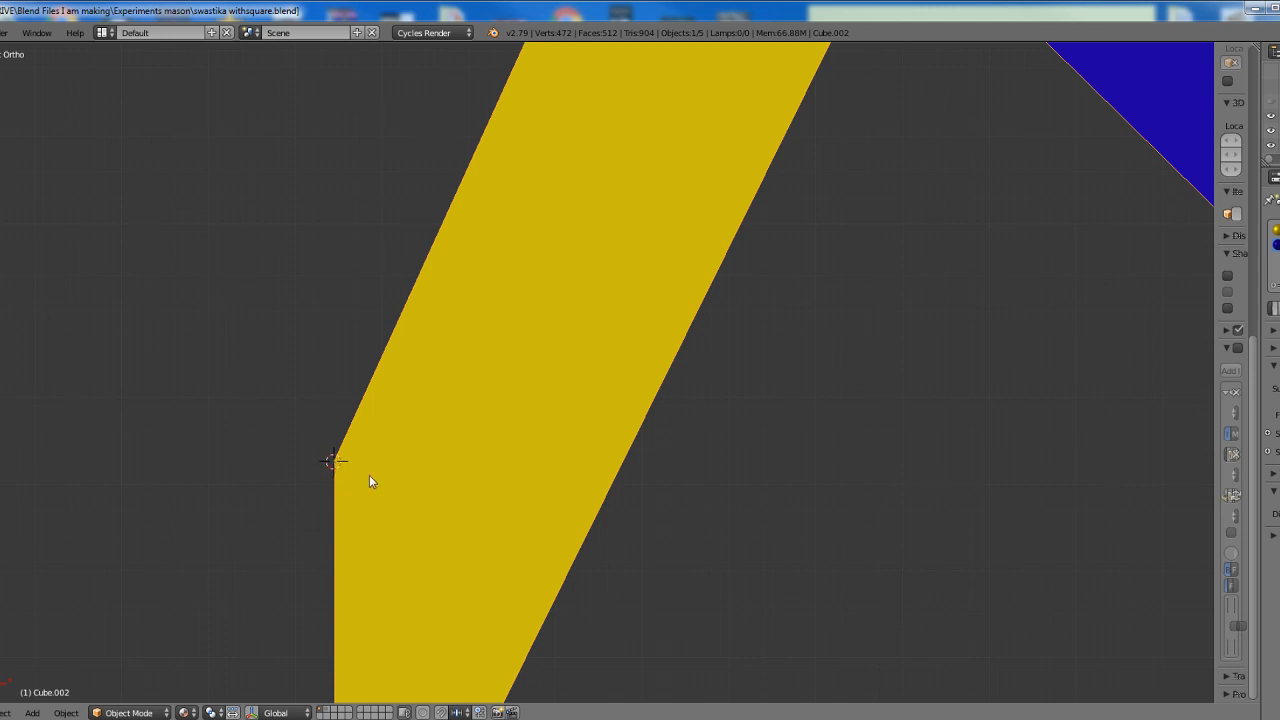
{"action": "scroll", "coordinate": [591, 490], "scroll_direction": "down", "scroll_amount": 4}
{"action": "scroll", "coordinate": [593, 490], "scroll_direction": "down", "scroll_amount": 1}
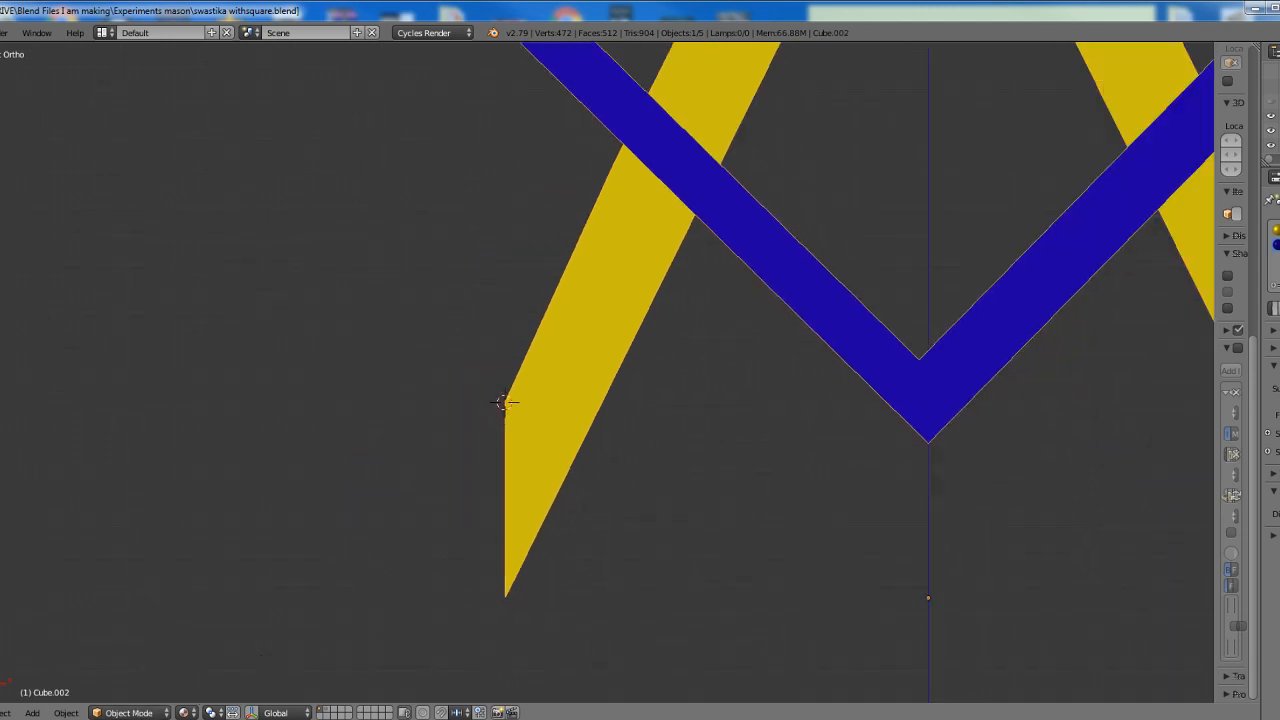
Set the origin of the selected square-and-compass to the 3D cursor at the left leg's outer corner
{"action": "left_click", "coordinate": [66, 712]}
{"action": "mouse_move", "coordinate": [85, 651]}
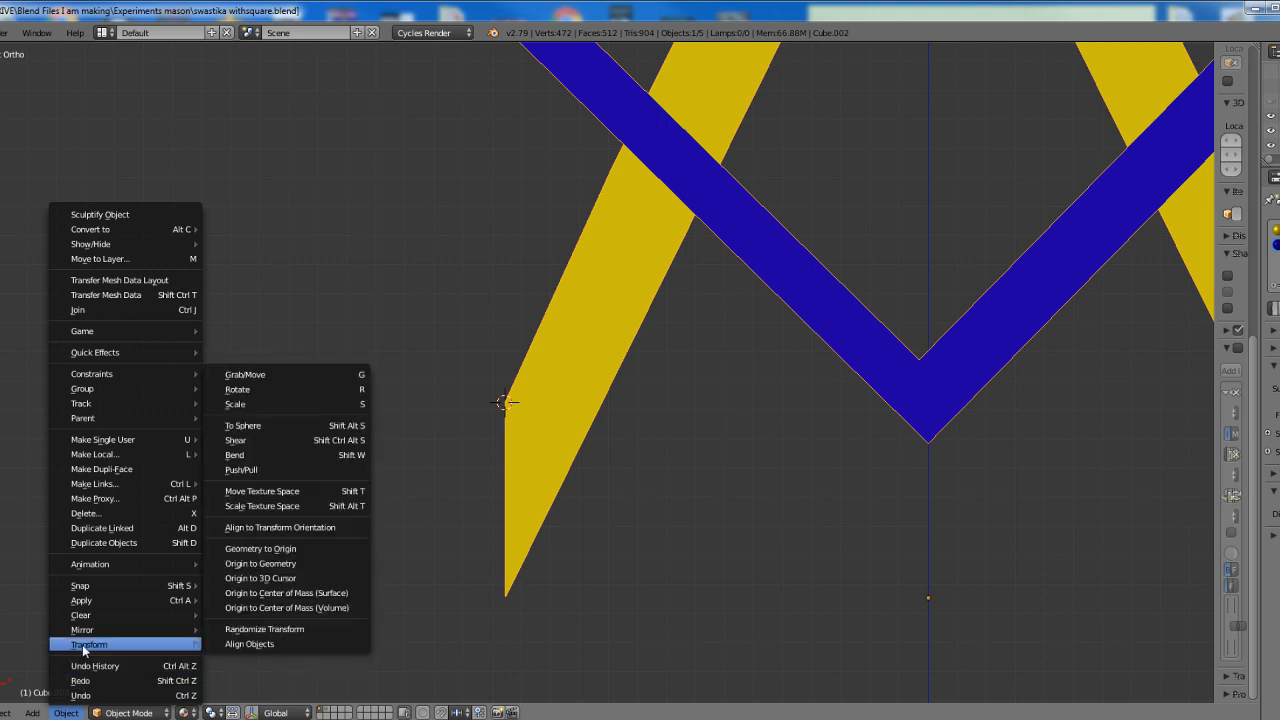
{"action": "left_click", "coordinate": [257, 580]}
{"action": "scroll", "coordinate": [810, 524], "scroll_direction": "down", "scroll_amount": 4}
{"action": "middle_click_drag", "start_coordinate": [838, 510], "coordinate": [723, 528], "text": "shift"}
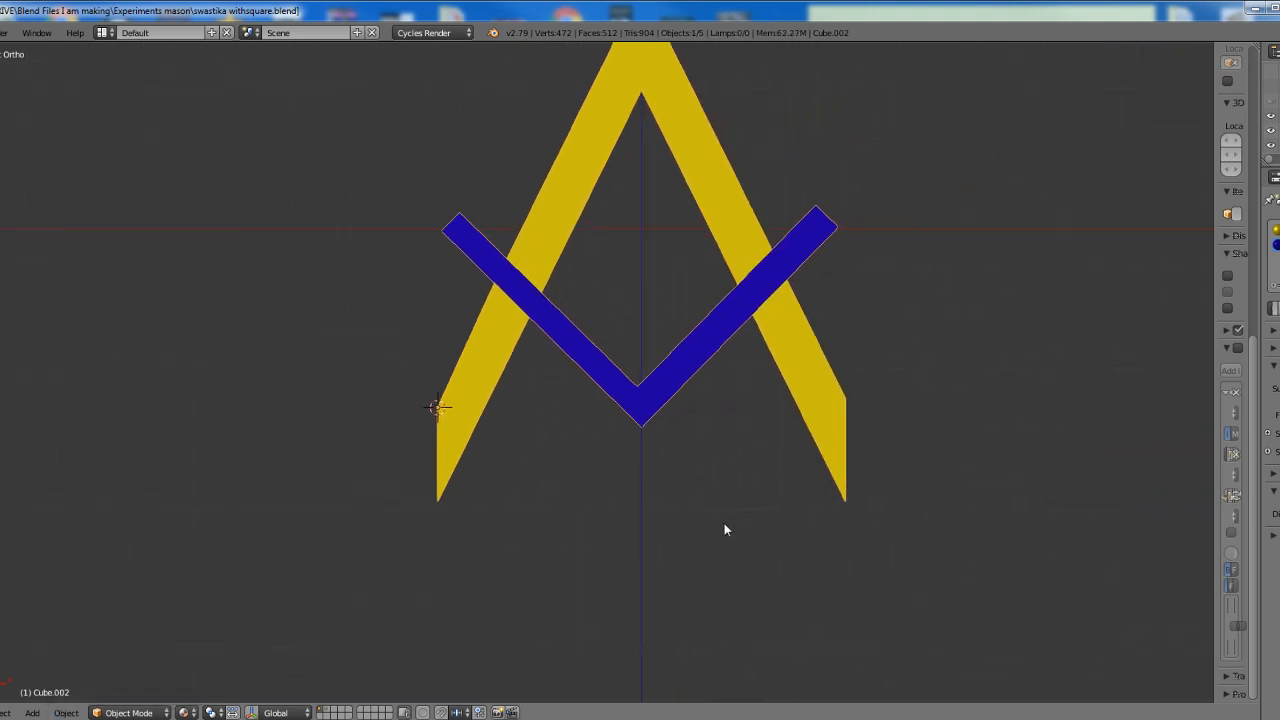
{"action": "scroll", "coordinate": [722, 532], "scroll_direction": "up", "scroll_amount": 4}
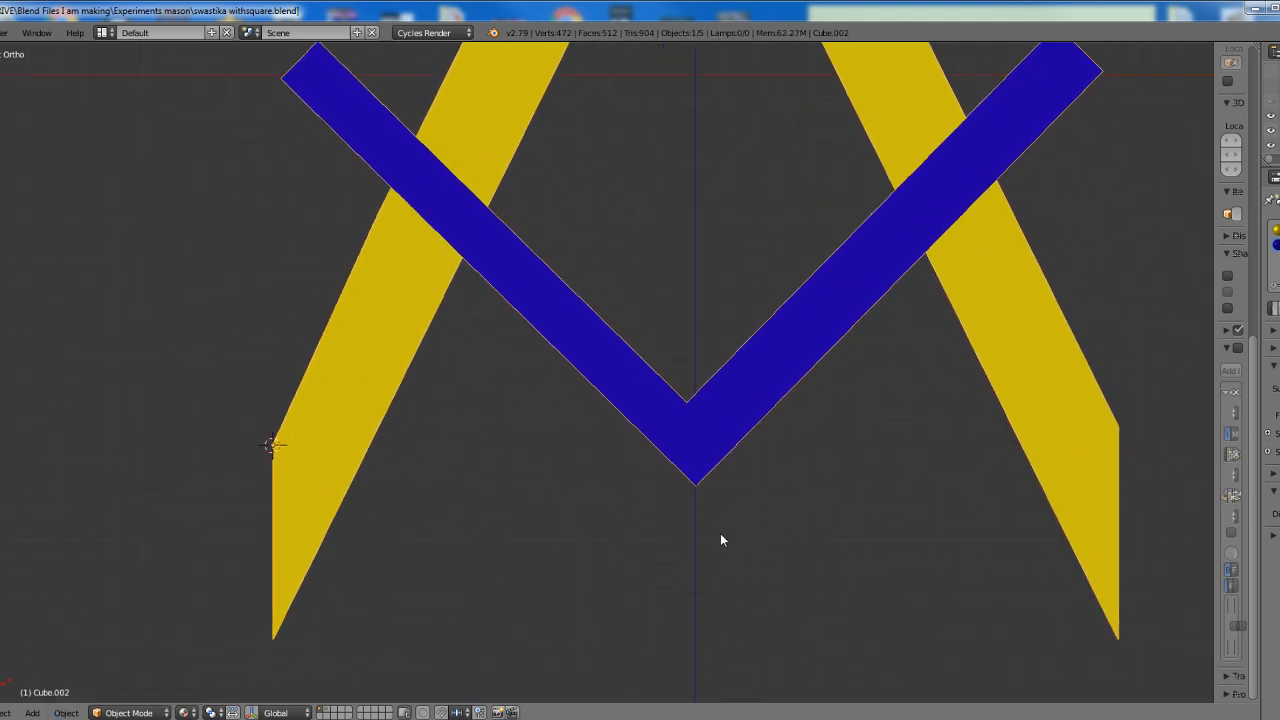
Duplicate the square-and-compass in place and rotate the copy 180 degrees about the left leg's outer corner
{"action": "key", "text": "shift+d"}
{"action": "right_click", "coordinate": [720, 540]}
{"action": "type", "text": "r180"}
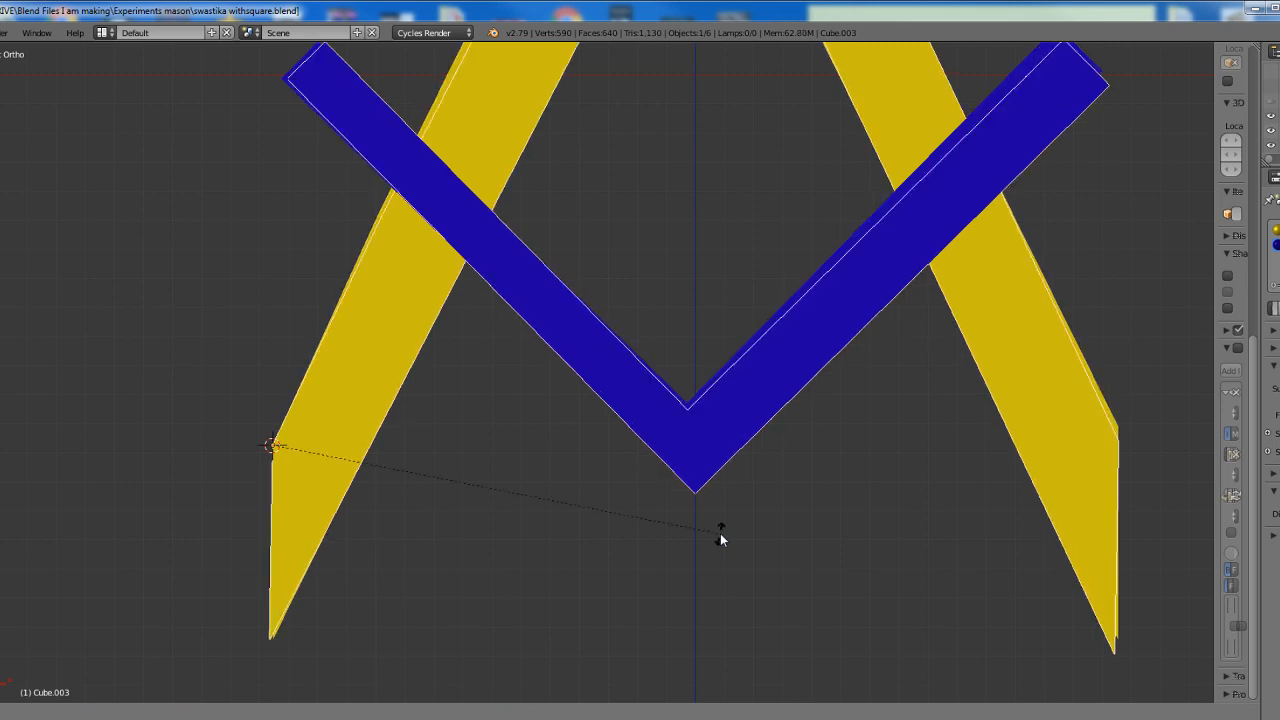
{"action": "key", "text": "Return"}
Duplicate the upright square-and-compass and place the copy up and to its right
{"action": "right_click", "coordinate": [736, 413]}
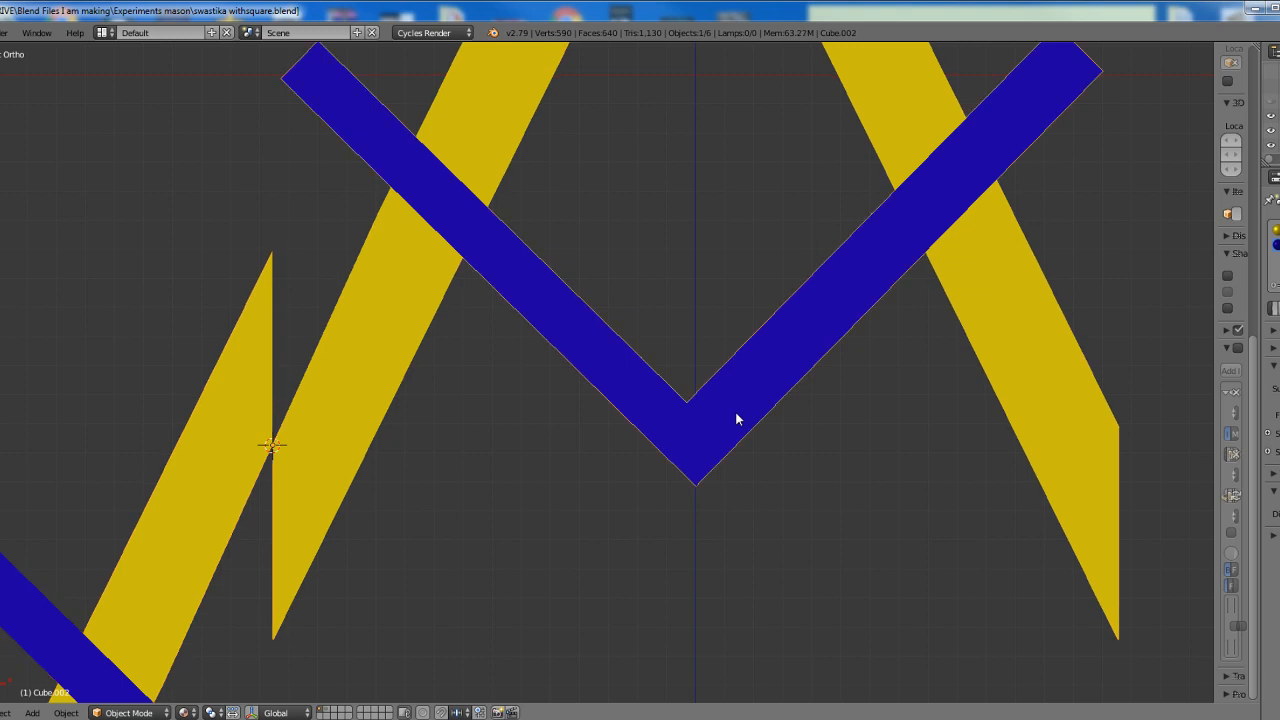
{"action": "key", "text": "shift+d"}
{"action": "left_click", "coordinate": [1058, 347]}
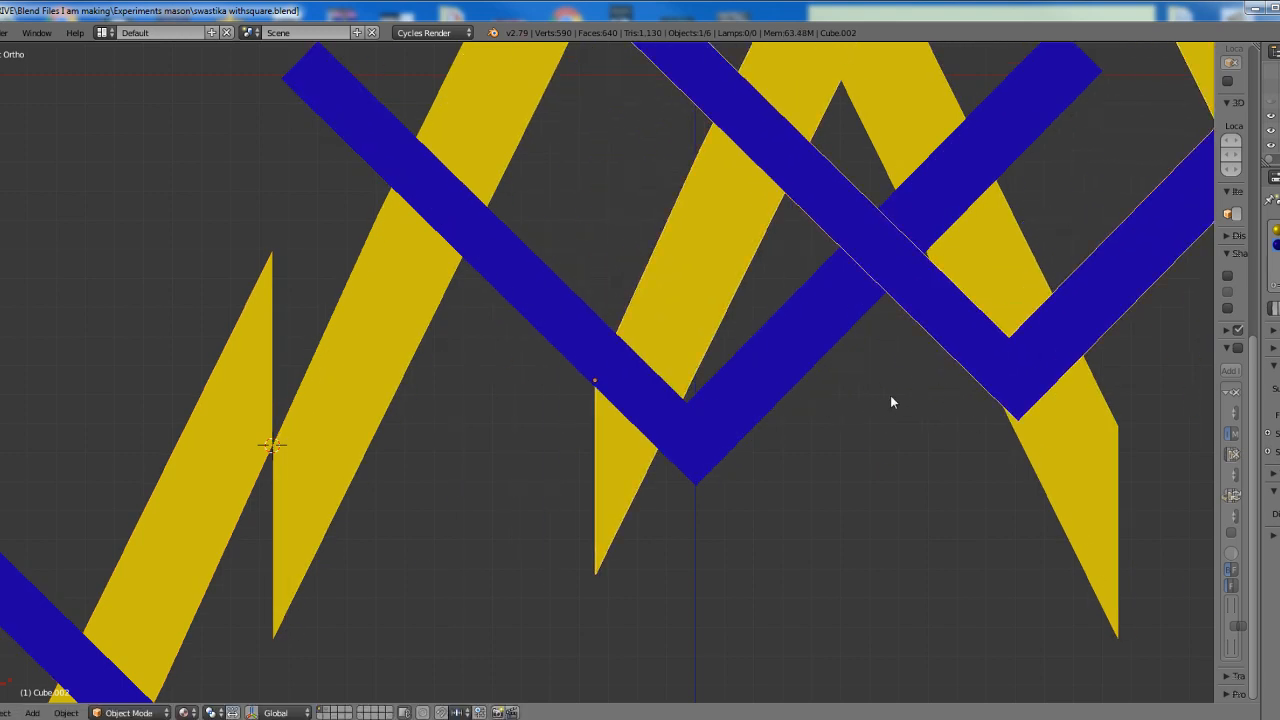
Undo the displaced copy, the 180-degree duplicate and the origin change
{"action": "key", "text": "ctrl+z"}
{"action": "key", "text": "ctrl+z"}
{"action": "key", "text": "ctrl+z"}
{"action": "key", "text": "ctrl+z"}
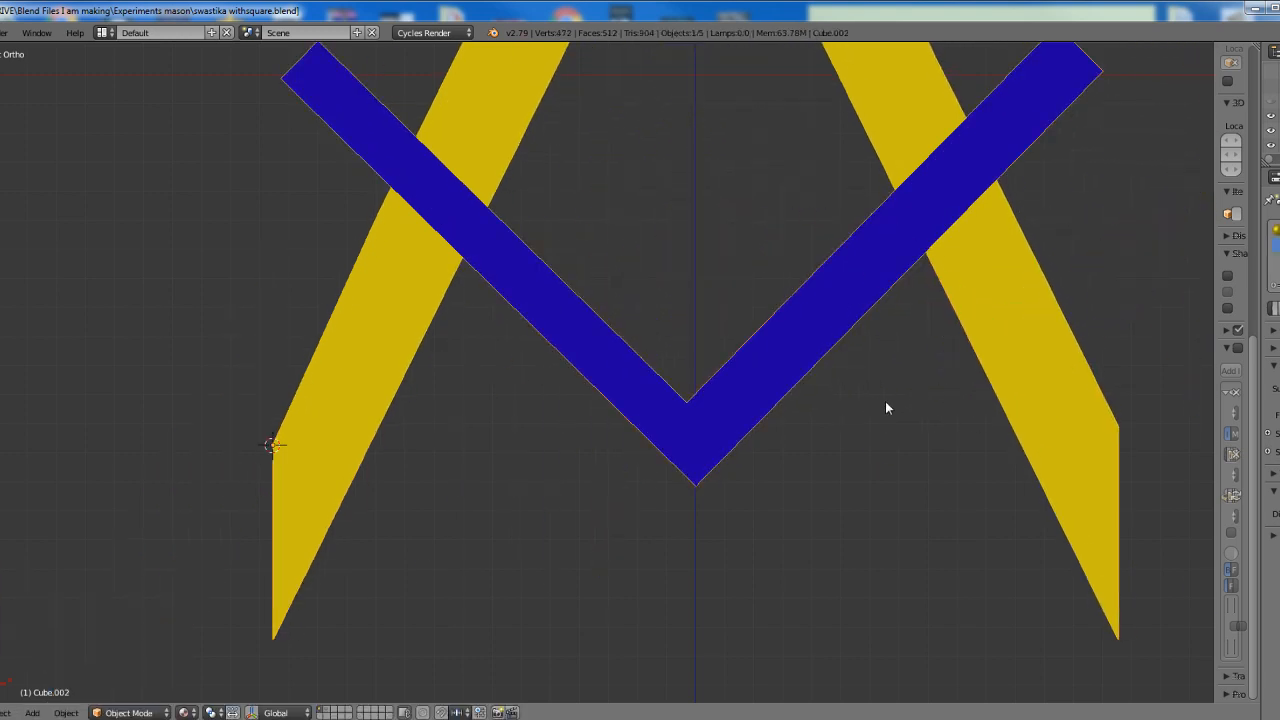
{"action": "key", "text": "ctrl+z"}
{"action": "scroll", "coordinate": [731, 366], "scroll_direction": "down", "scroll_amount": 2}
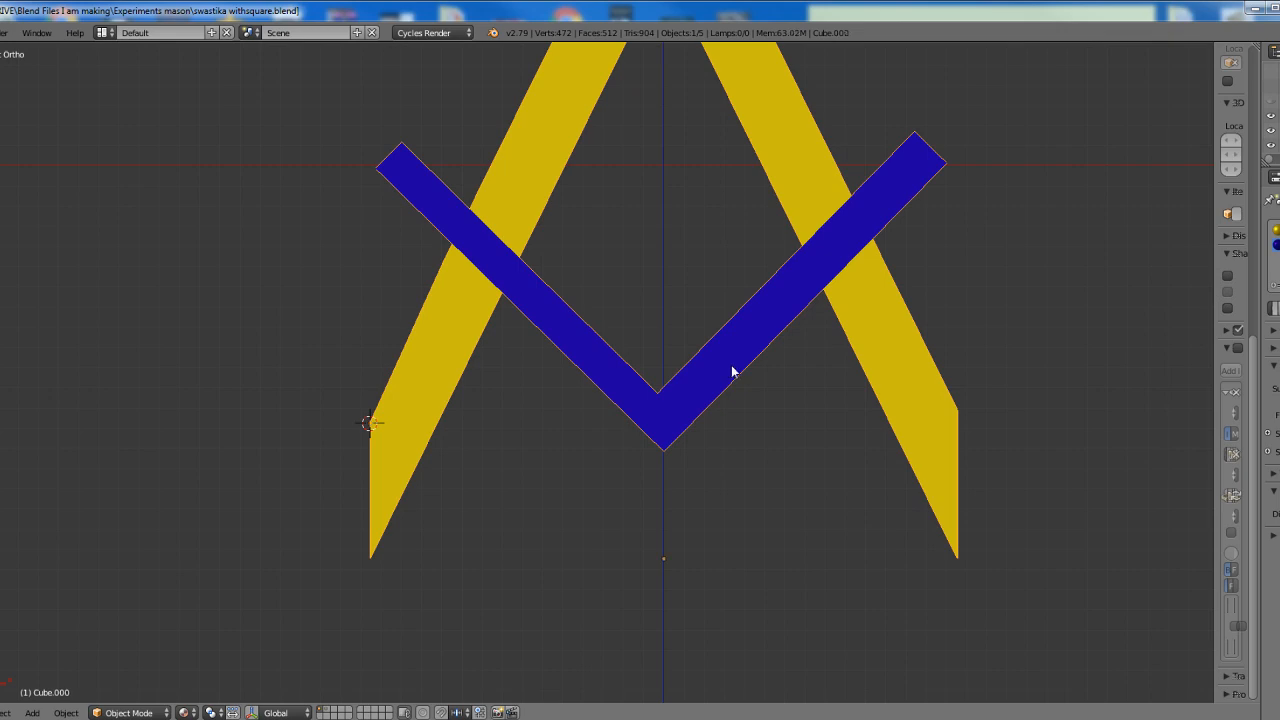
Delete the overlapping duplicate square-and-compass and set the remaining one's origin to the 3D cursor
{"action": "key", "text": "x"}
{"action": "left_click", "coordinate": [728, 366]}
{"action": "left_click", "coordinate": [66, 712]}
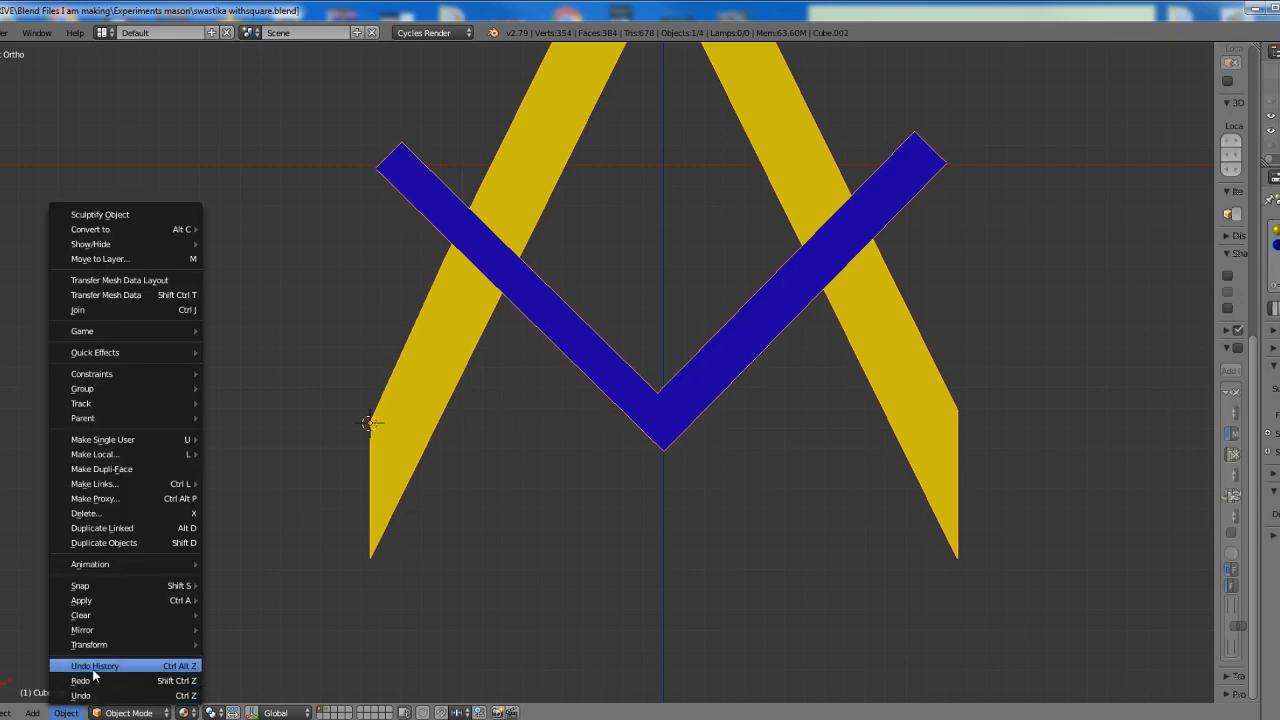
{"action": "mouse_move", "coordinate": [83, 645]}
{"action": "left_click", "coordinate": [285, 578]}
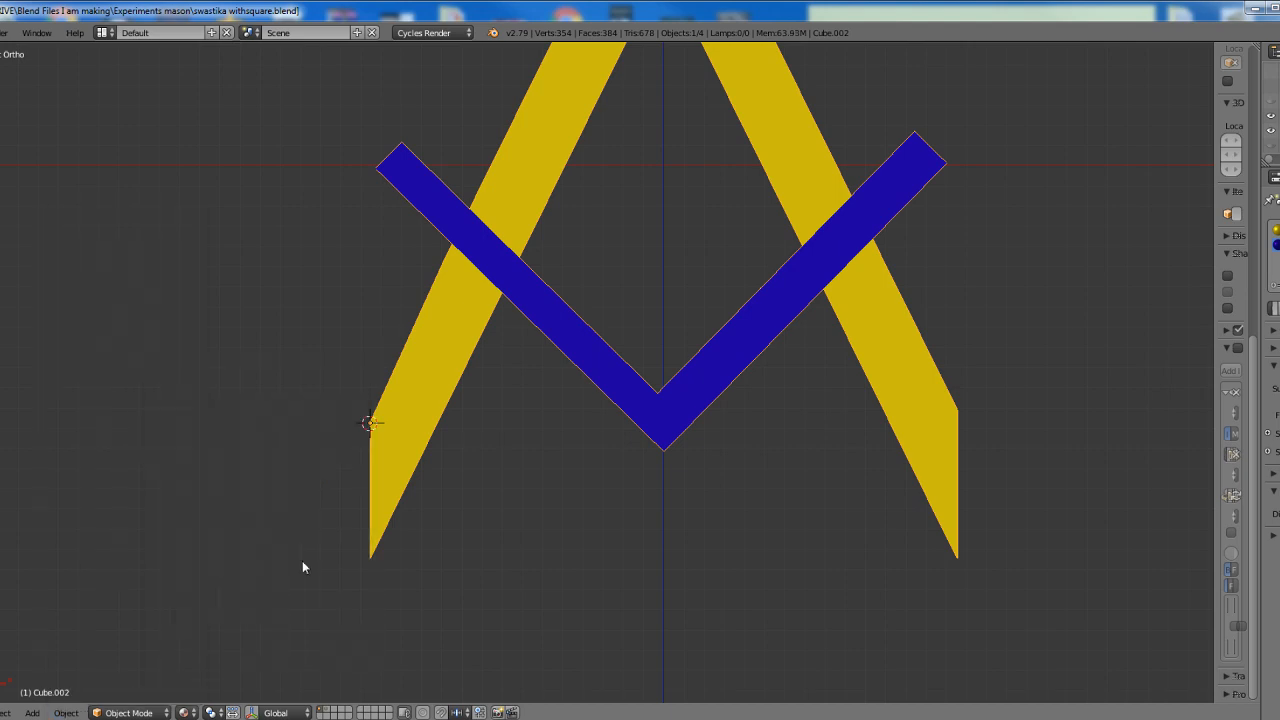
Duplicate the remaining square-and-compass in place and rotate the copy 180 degrees about its left leg's outer corner
{"action": "key", "text": "ctrl+z"}
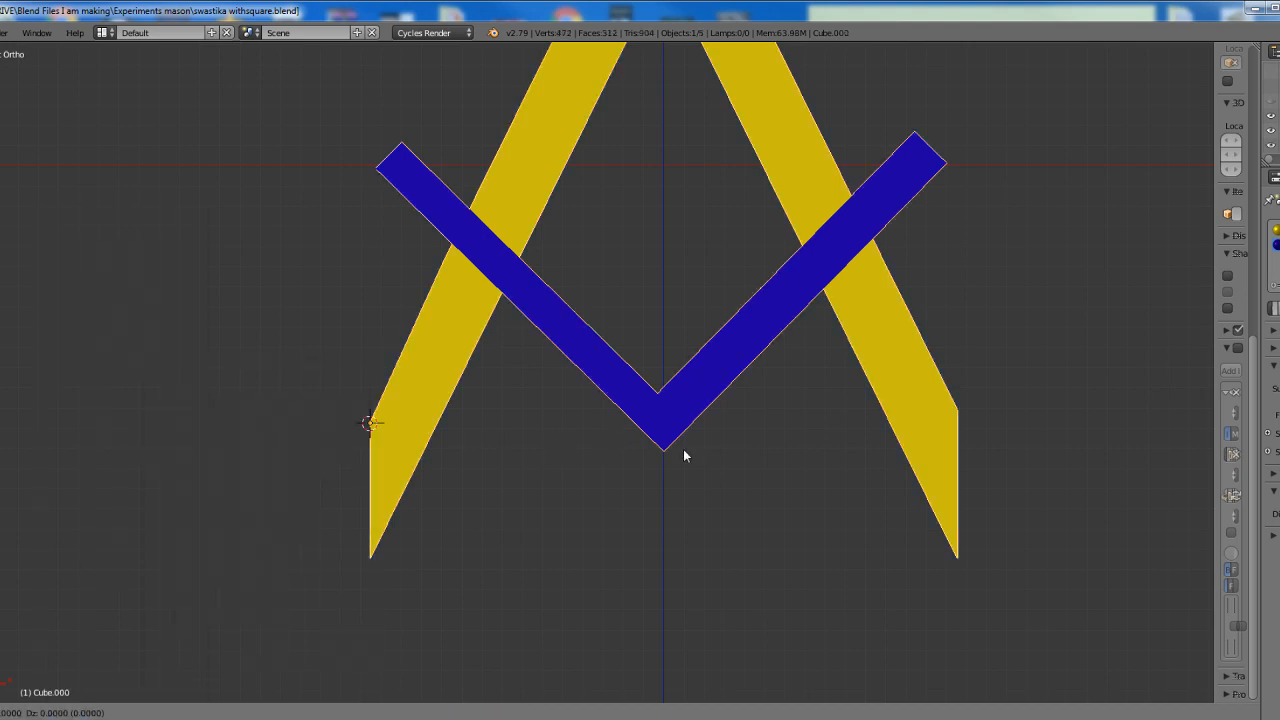
{"action": "type", "text": "r180"}
{"action": "key", "text": "Return"}
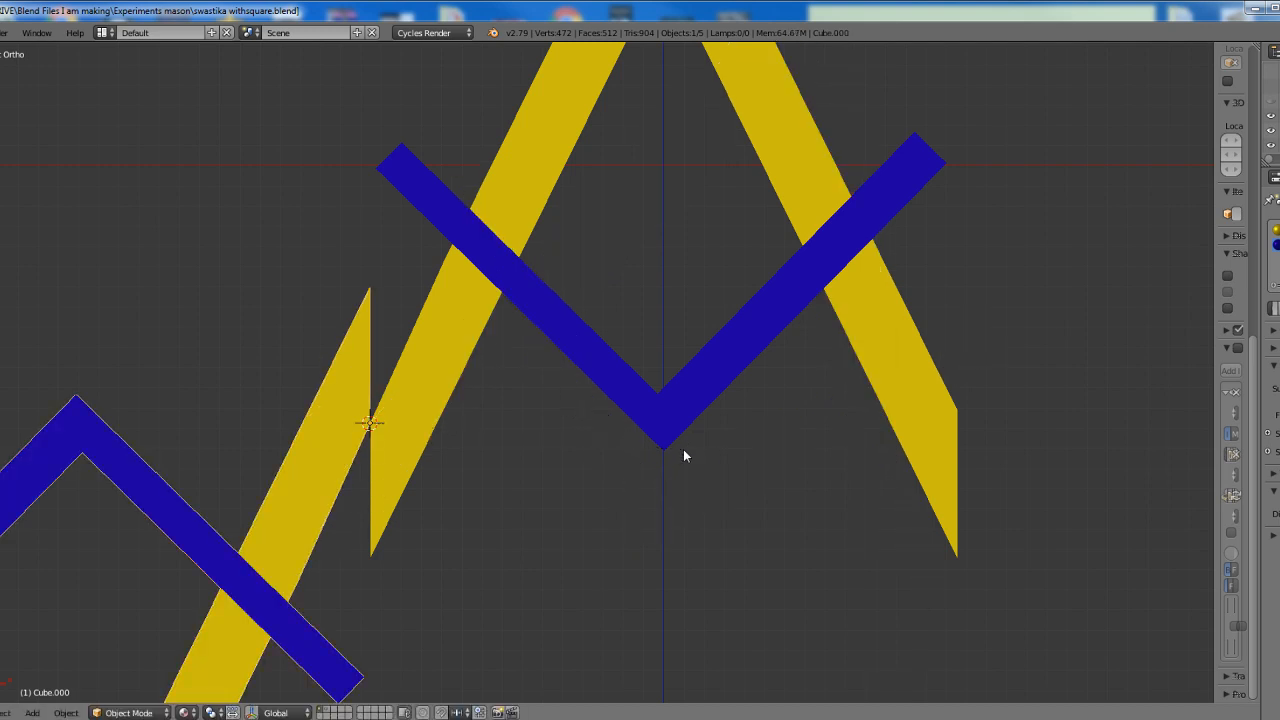
{"action": "scroll", "coordinate": [630, 433], "scroll_direction": "down", "scroll_amount": 4}
{"action": "middle_click_drag", "start_coordinate": [631, 439], "coordinate": [743, 491], "text": "shift"}
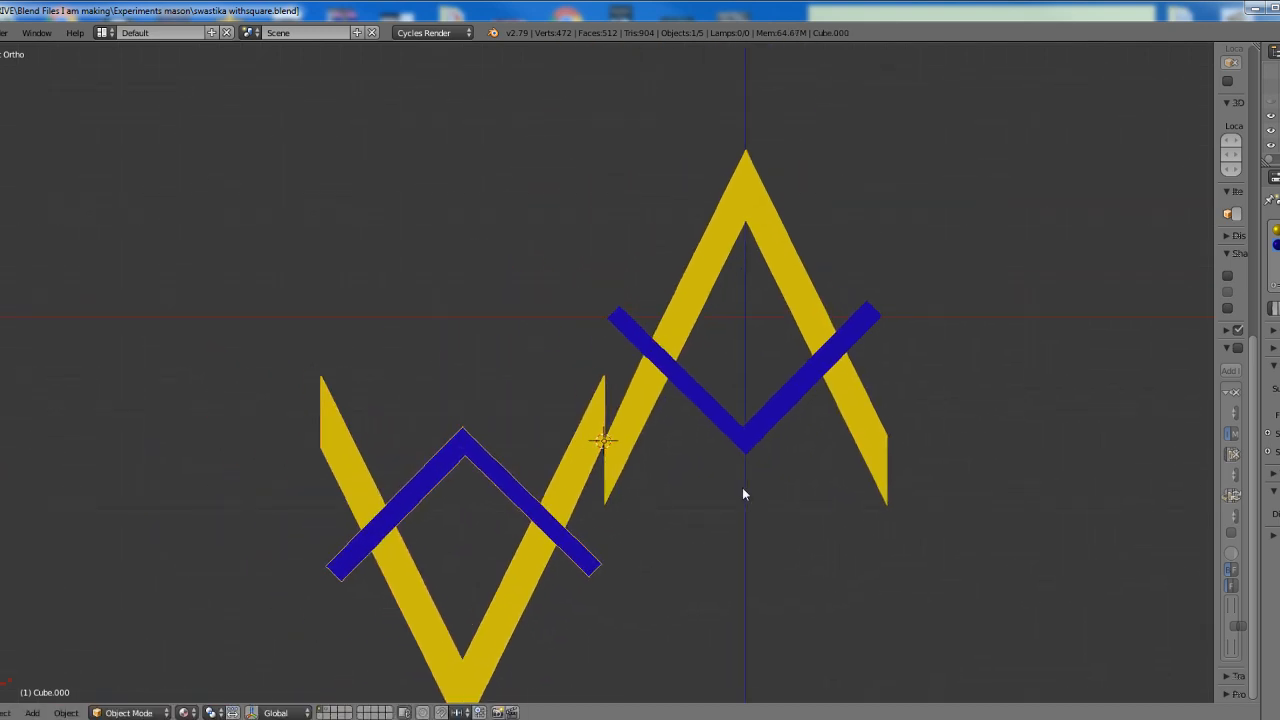
Select both square-and-compass objects, duplicate them in place and rotate the copies 90 degrees about the shared leg corner
{"action": "right_click", "coordinate": [735, 435], "text": "shift"}
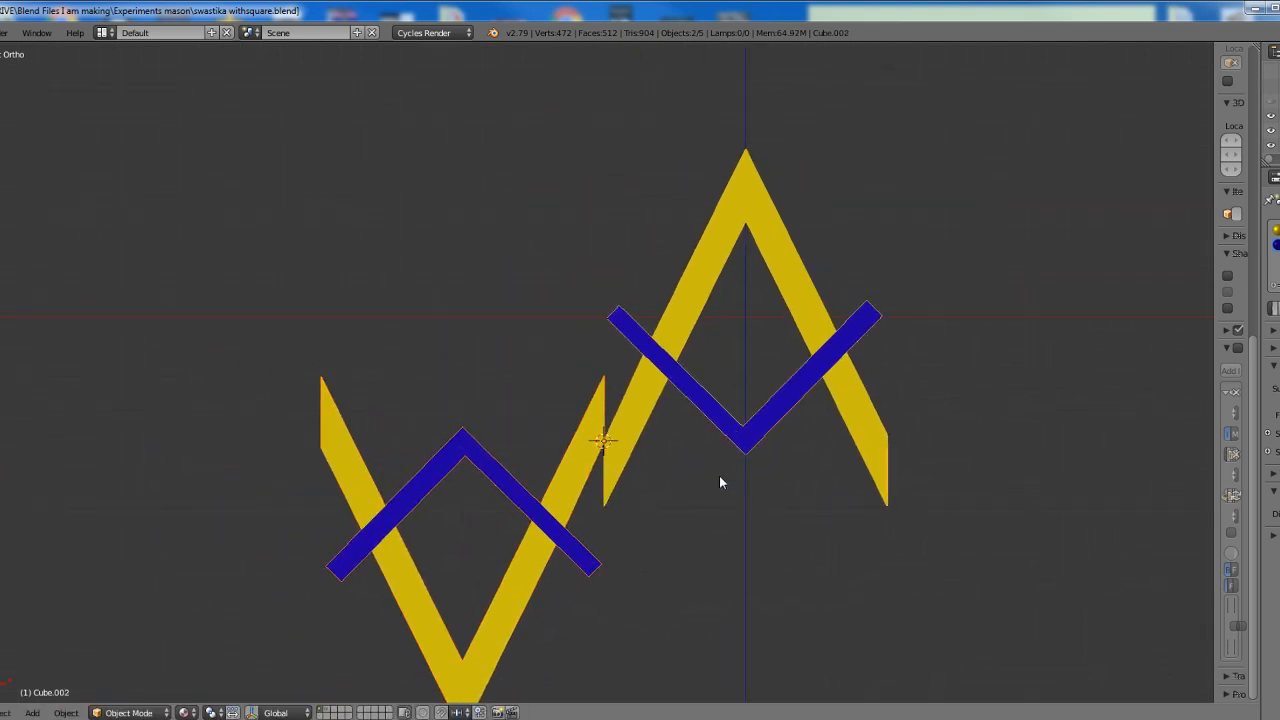
{"action": "key", "text": "shift+d"}
{"action": "type", "text": "r90"}
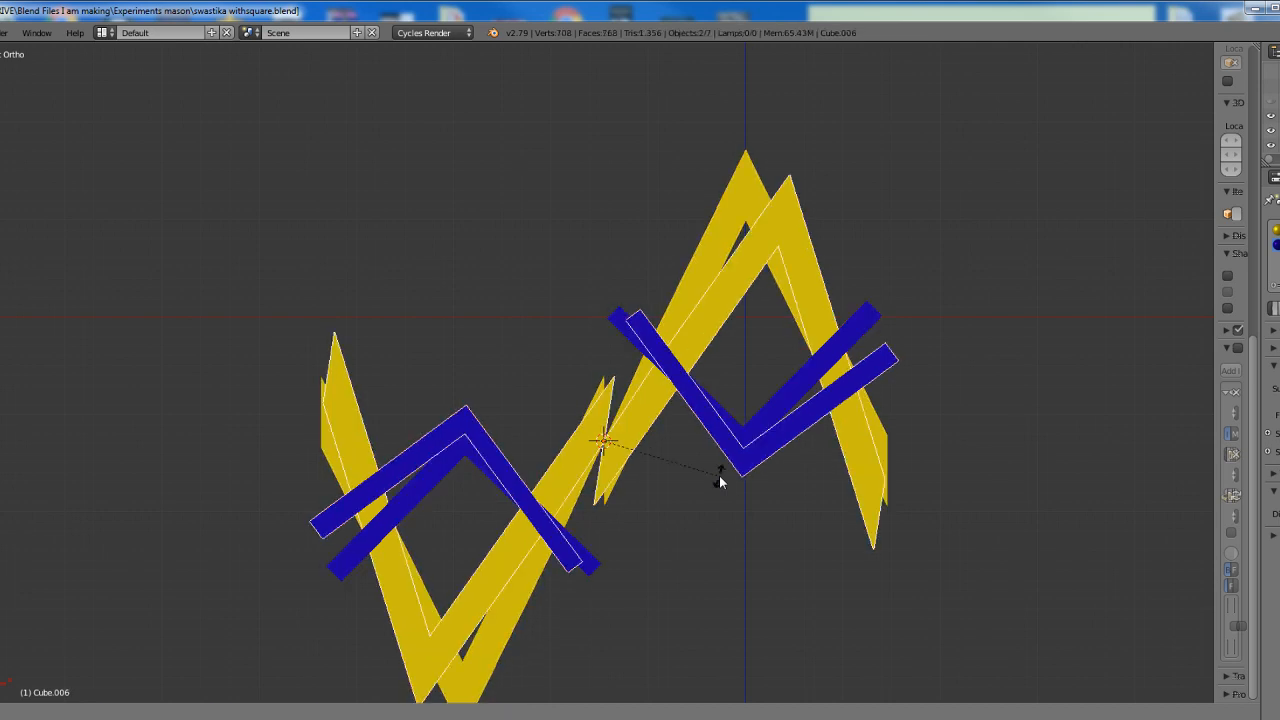
{"action": "key", "text": "Return"}
{"action": "middle_click_drag", "start_coordinate": [738, 541], "coordinate": [744, 457], "text": "shift"}
Select all four square-and-compass objects, duplicate them in place and rotate the copies 45 degrees about the shared leg corner
{"action": "key", "text": "a"}
{"action": "key", "text": "a"}
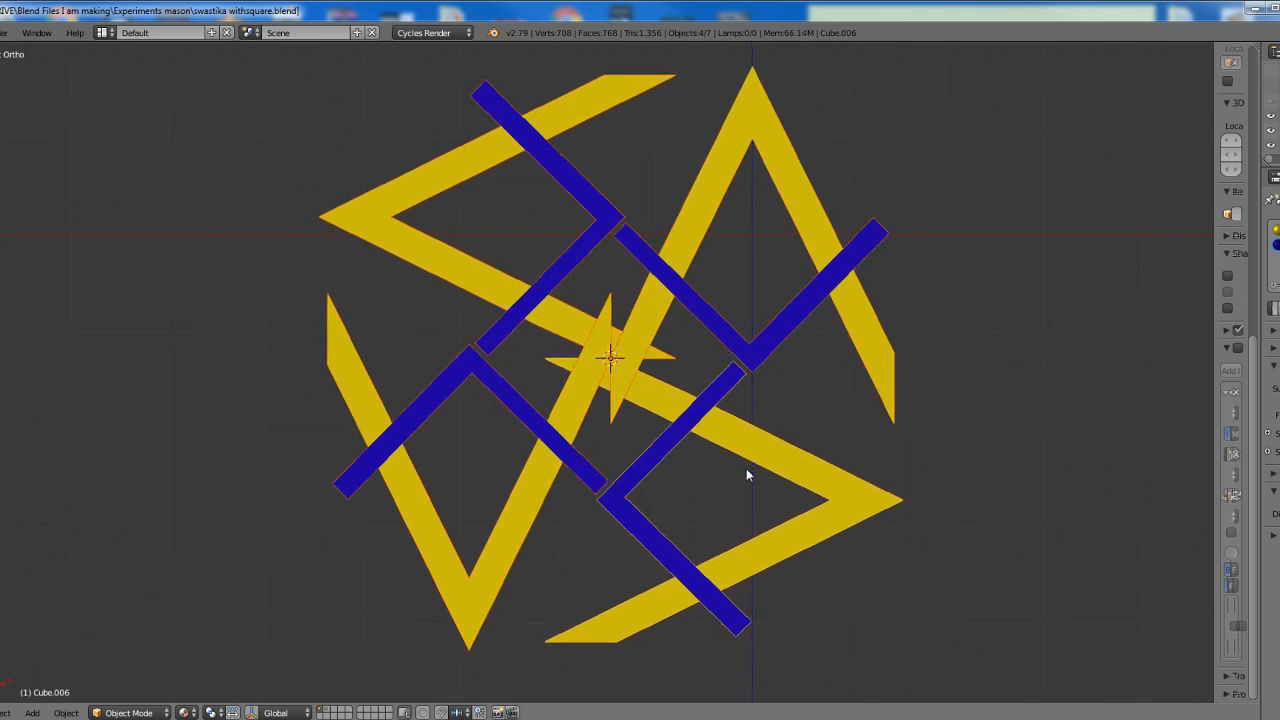
{"action": "key", "text": "shift+d"}
{"action": "key", "text": "Escape"}
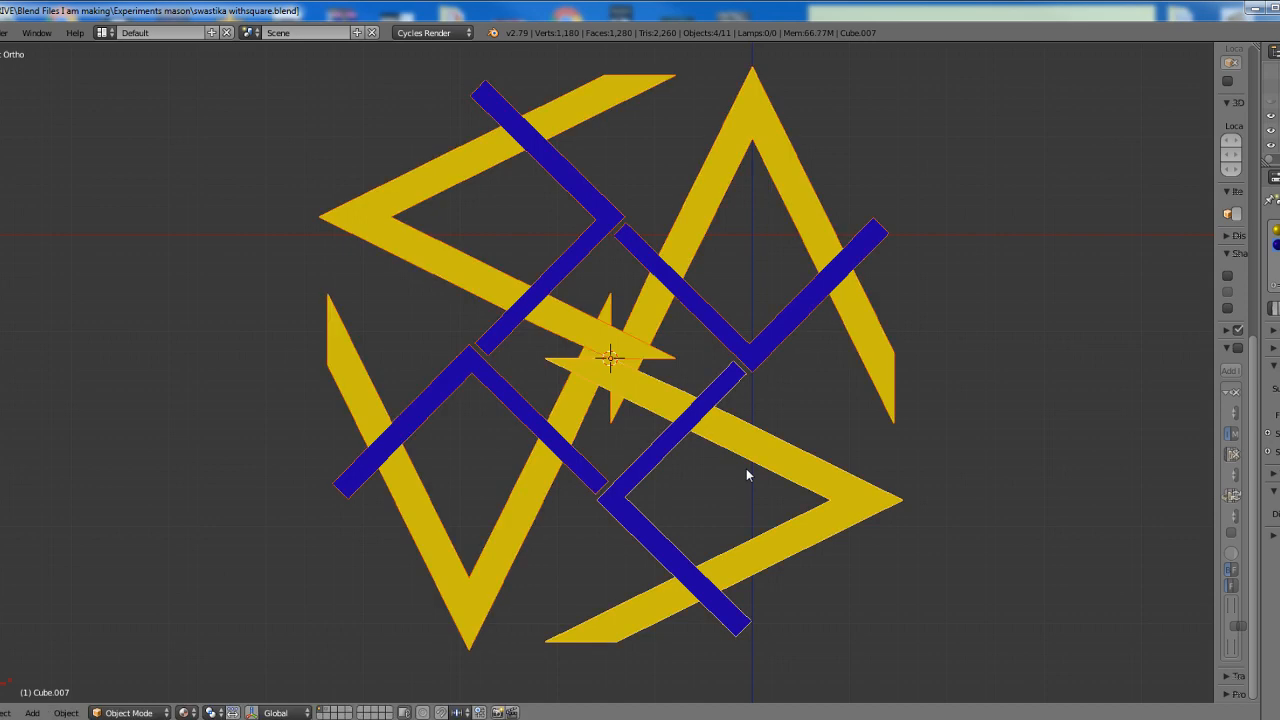
{"action": "type", "text": "r45"}
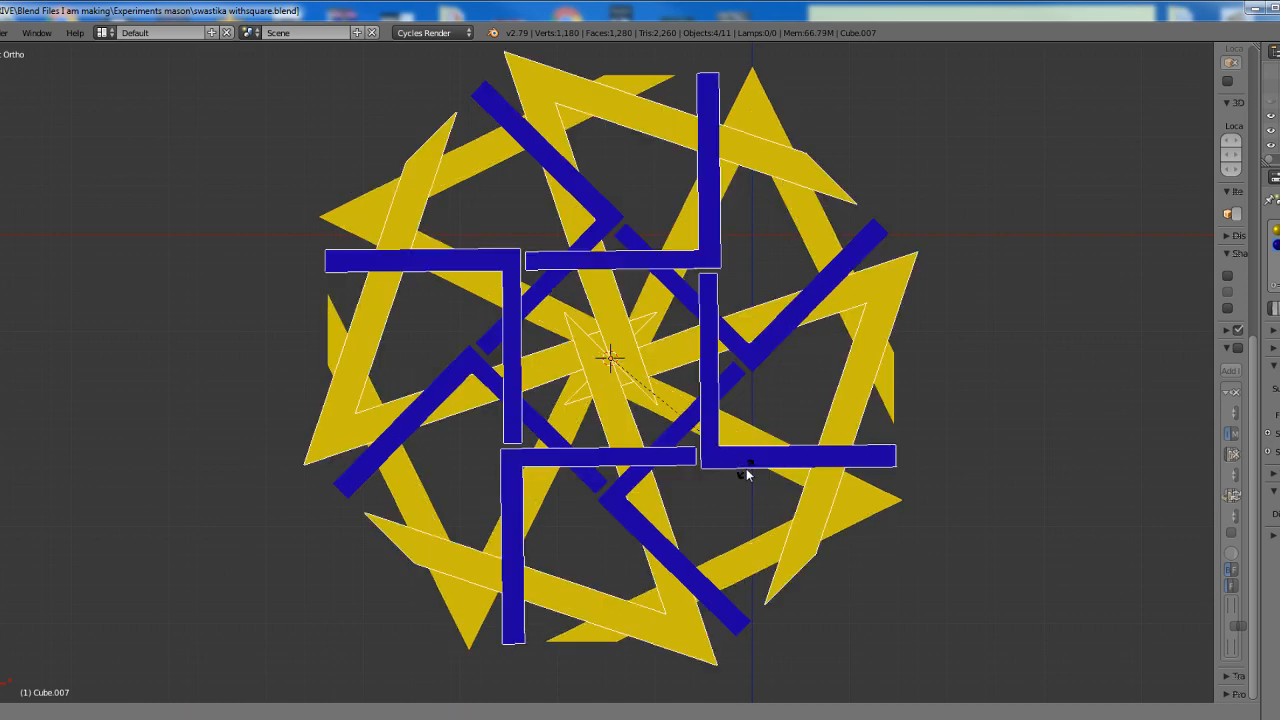
{"action": "key", "text": "Return"}
Select all eight square-and-compass objects, duplicate them in place and rotate the copies 22 degrees about the shared leg corner
{"action": "key", "text": "a"}
{"action": "key", "text": "a"}
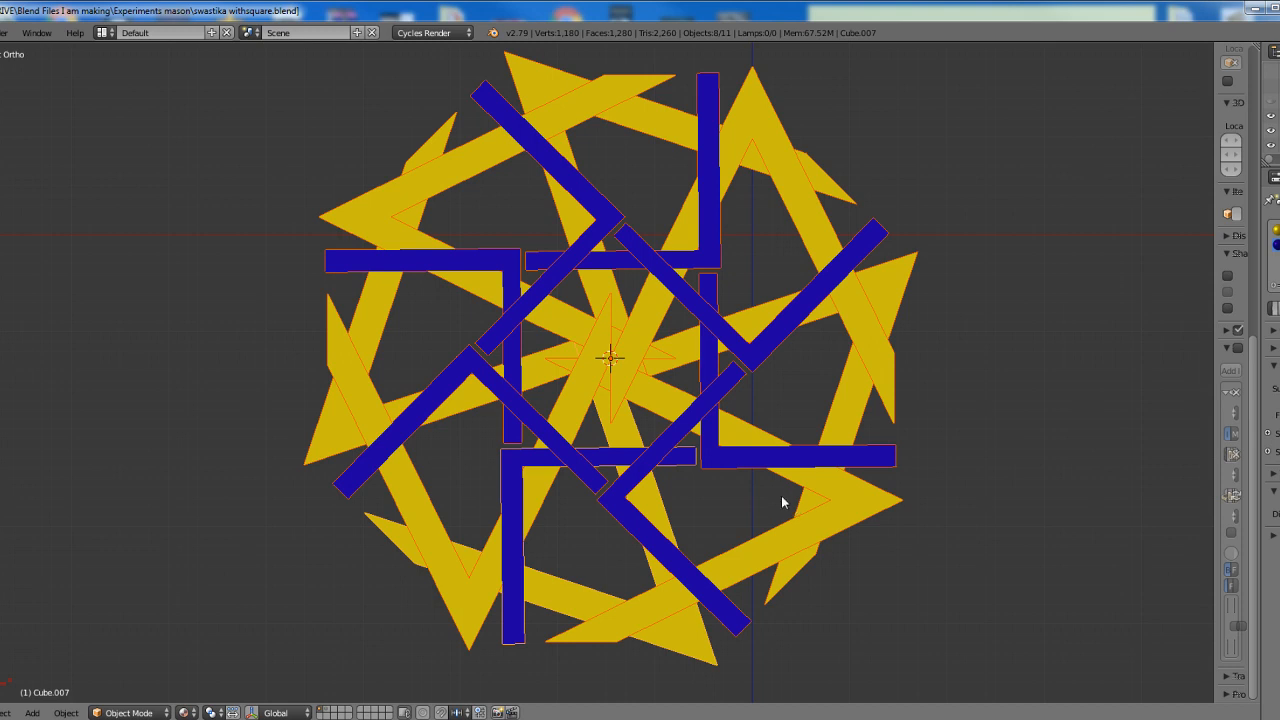
{"action": "key", "text": "shift+d"}
{"action": "type", "text": "r22"}
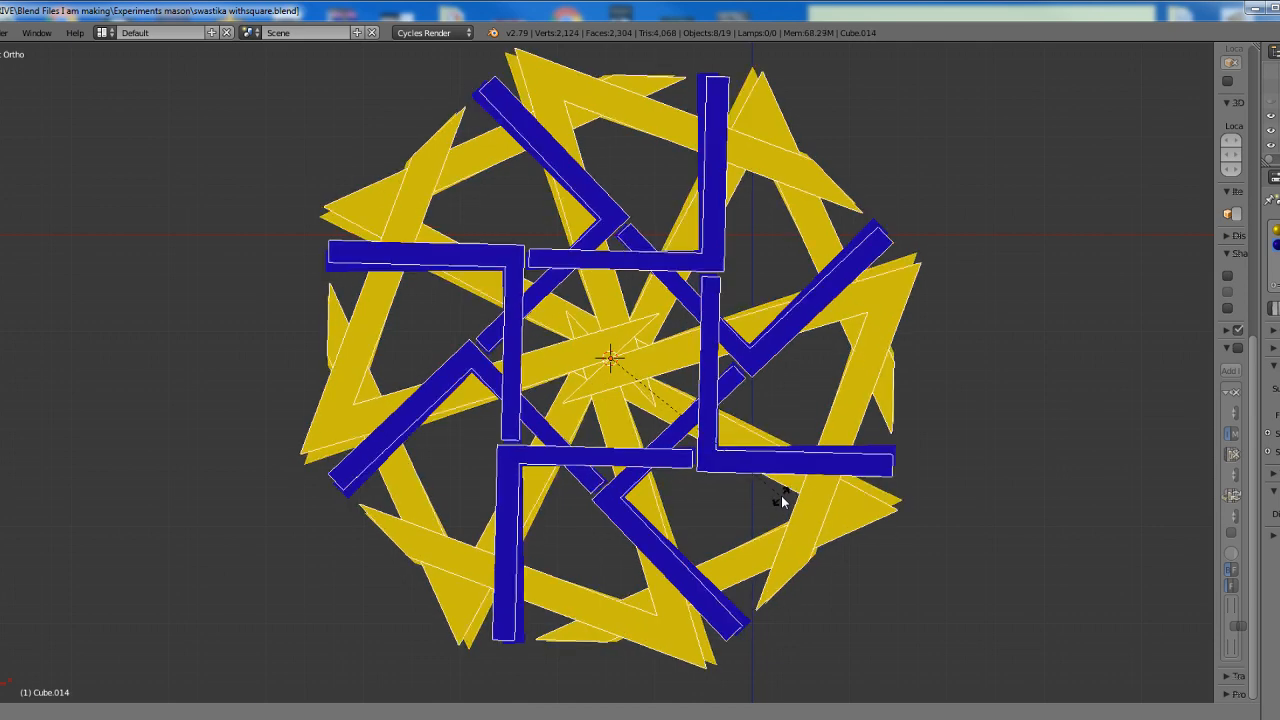
{"action": "key", "text": "Return"}
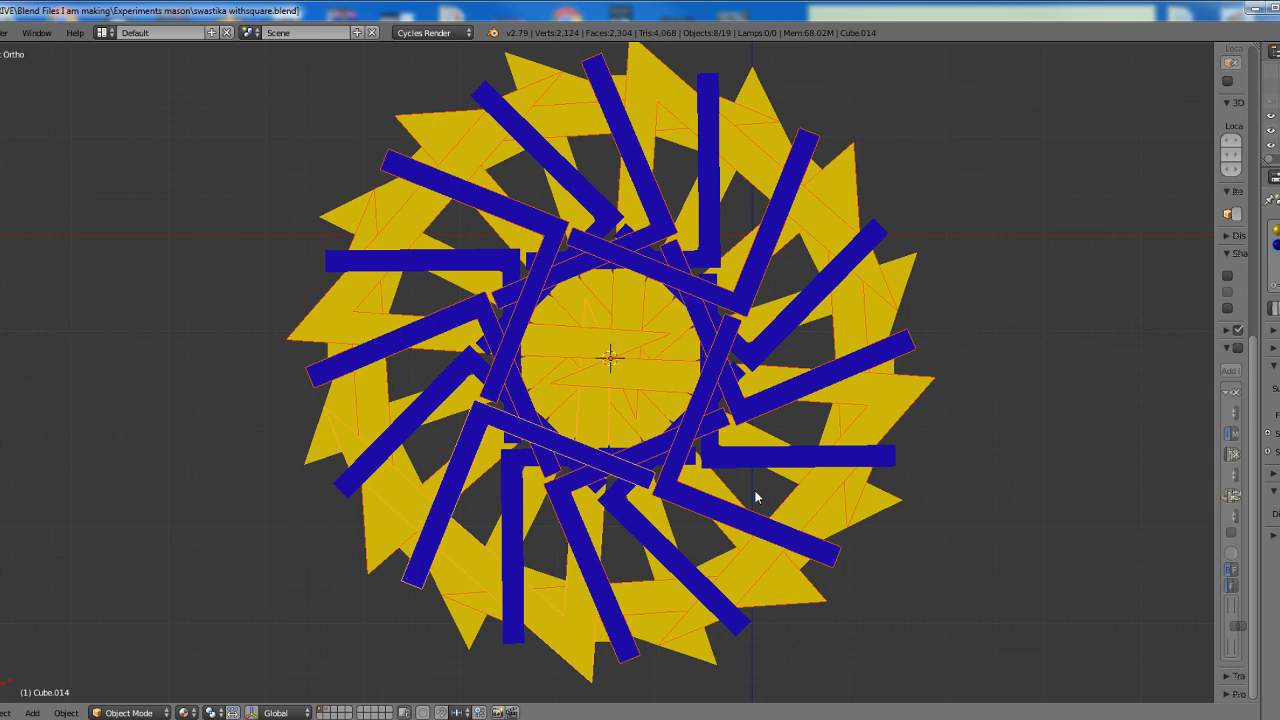
Duplicate all sixteen square-and-compass objects in place and rotate the copies about the shared leg corner into the gaps between the arms
{"action": "key", "text": "ctrl+z"}
{"action": "key", "text": "shift+d"}
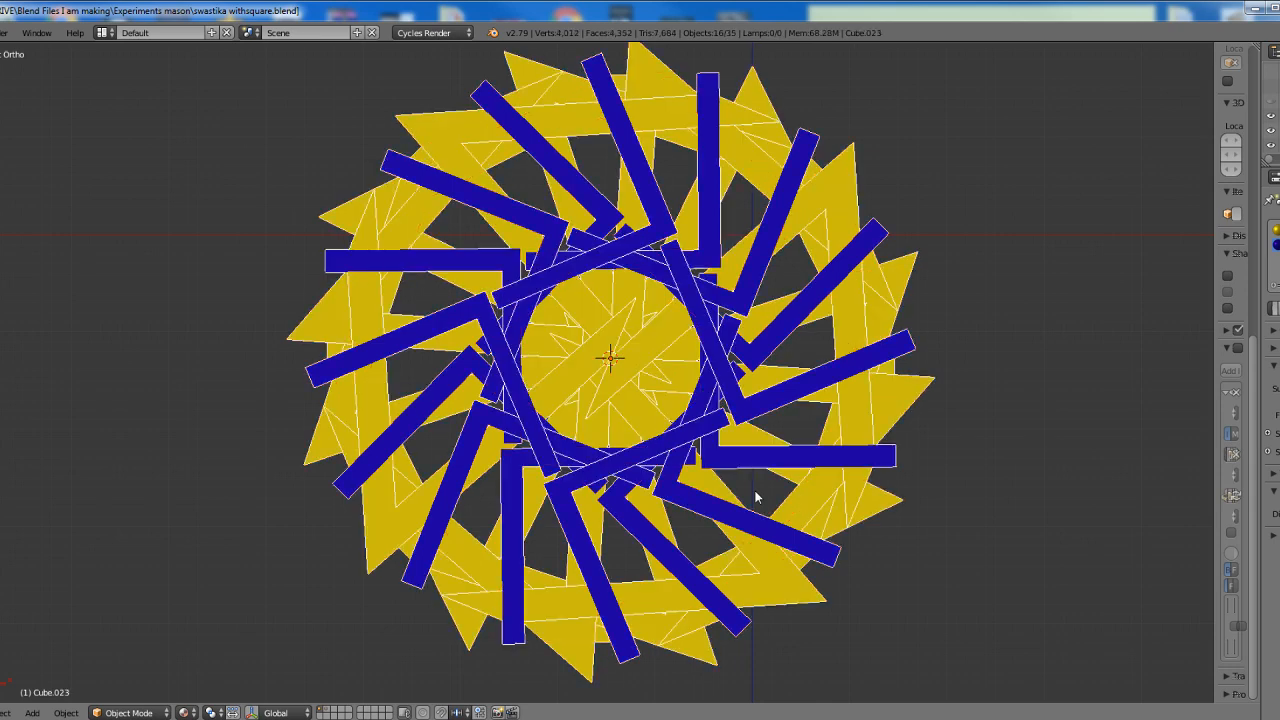
{"action": "key", "text": "Return"}
{"action": "key", "text": "r"}
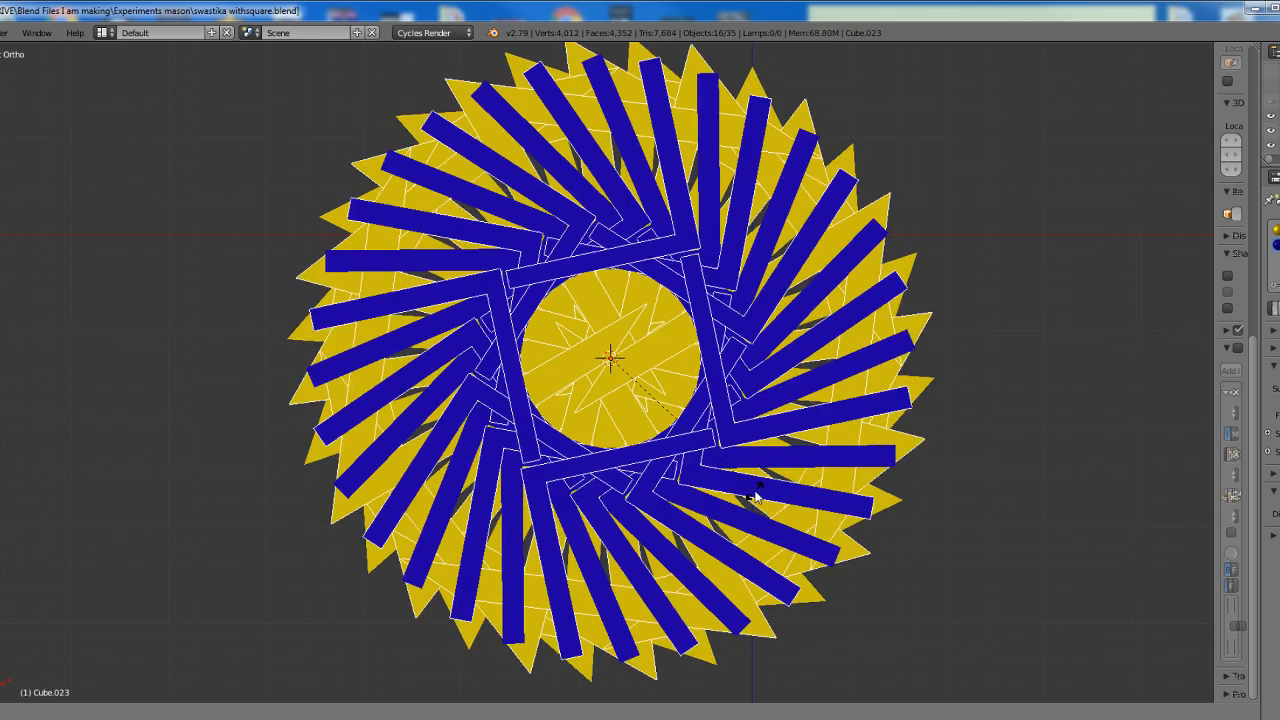
{"action": "left_click", "coordinate": [750, 490]}
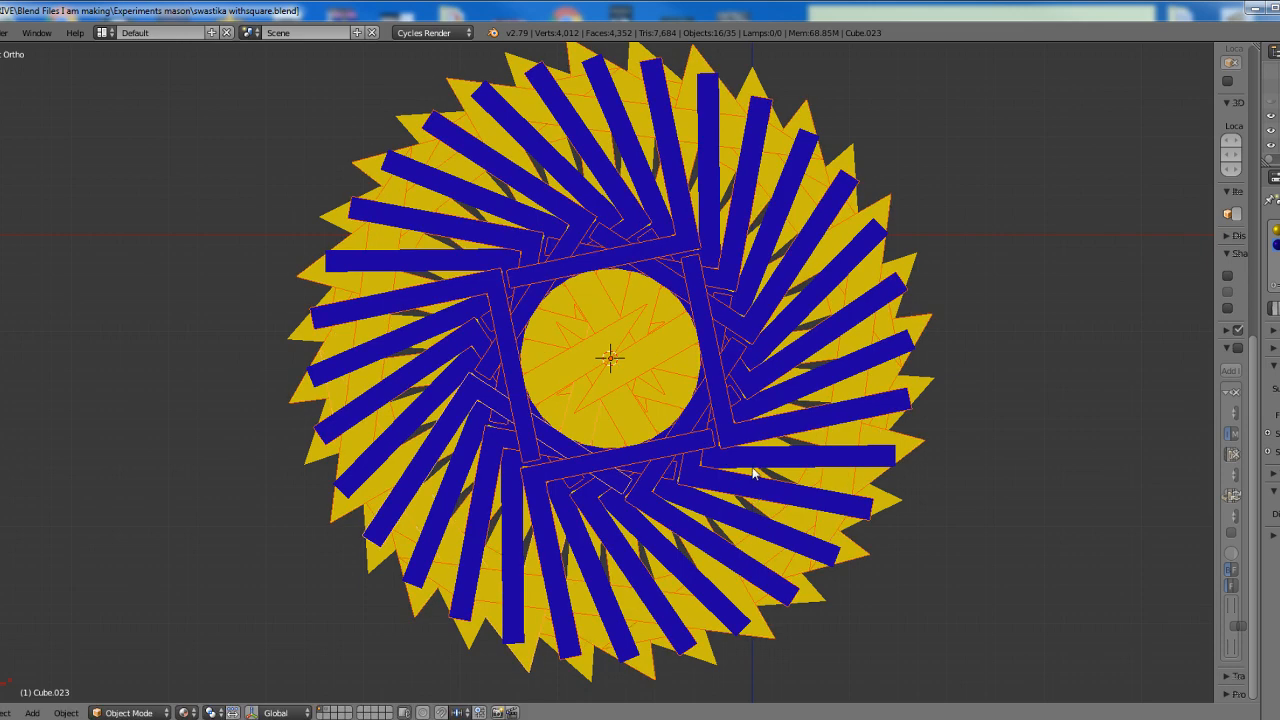
{"action": "scroll", "coordinate": [737, 479], "scroll_direction": "up", "scroll_amount": 1}
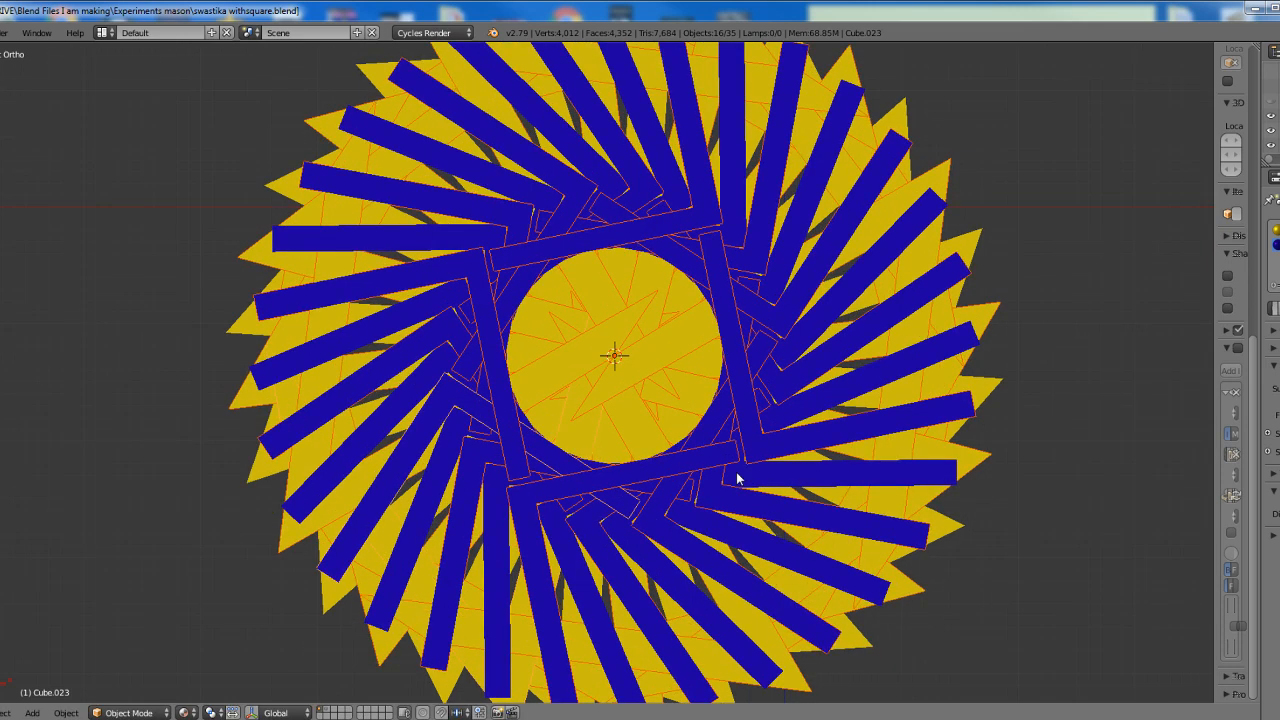
{"action": "scroll", "coordinate": [737, 479], "scroll_direction": "down", "scroll_amount": 1}
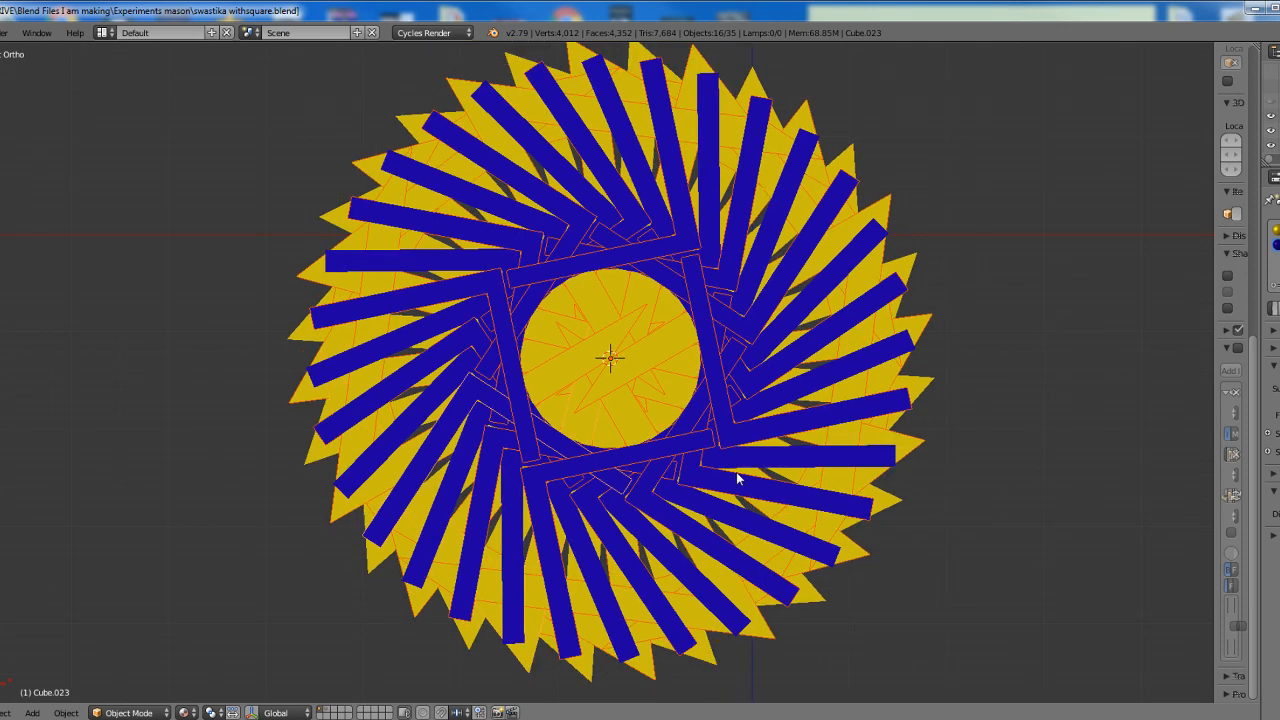
Undo all the rotated square-and-compass duplicates around the leg corner, back to the single upright figure
{"action": "key", "text": "ctrl+z"}
{"action": "key", "text": "ctrl+z"}
{"action": "key", "text": "ctrl+z"}
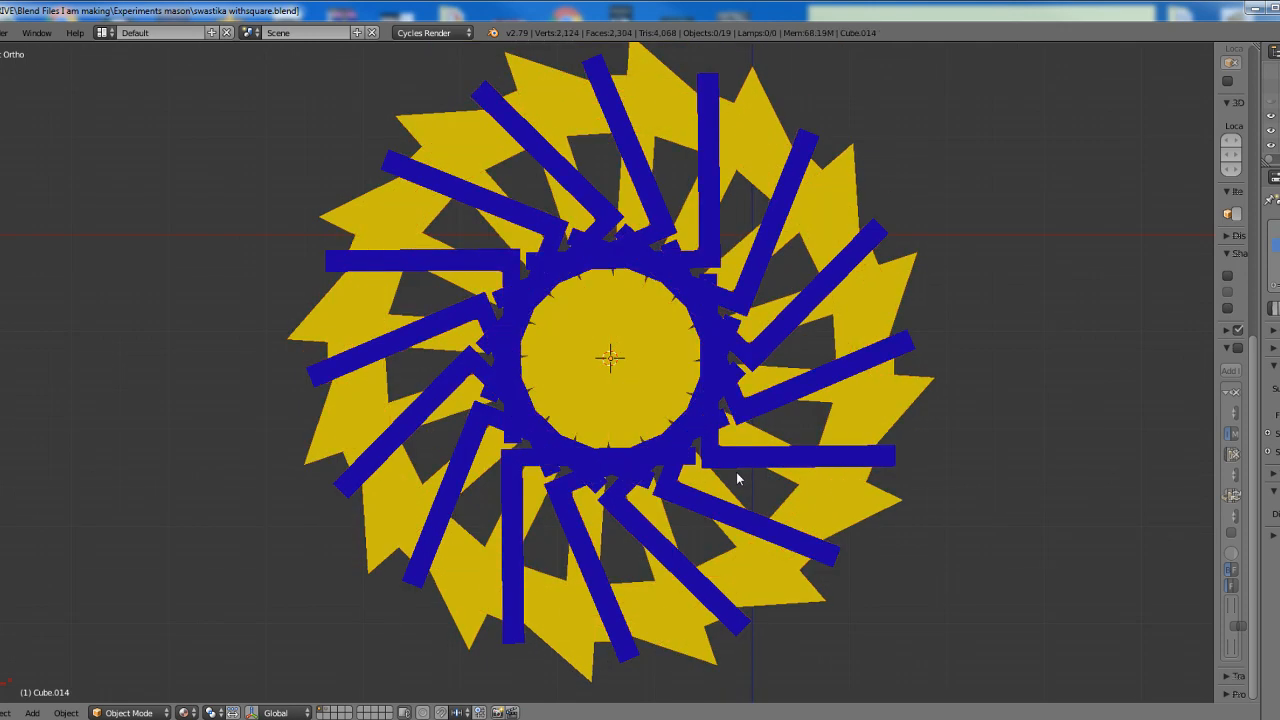
{"action": "key", "text": "ctrl+z"}
{"action": "key", "text": "ctrl+z"}
{"action": "key", "text": "ctrl+z"}
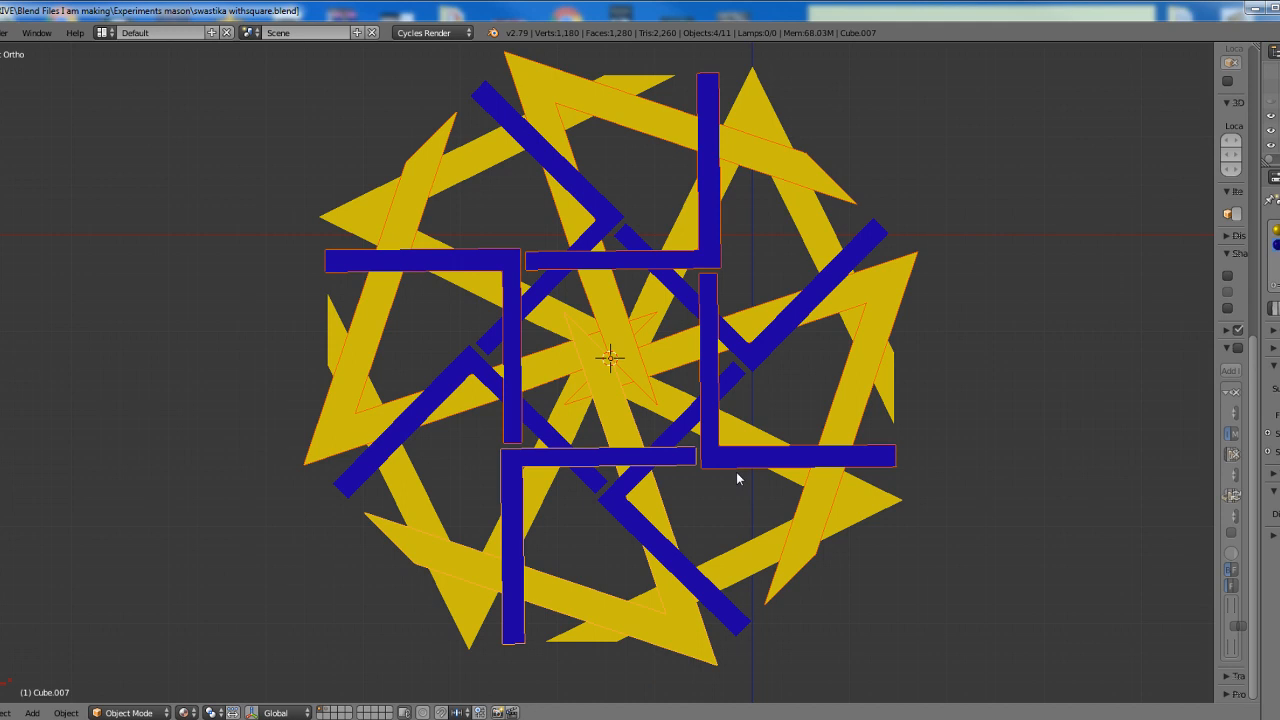
{"action": "key", "text": "ctrl+z"}
{"action": "key", "text": "ctrl+z"}
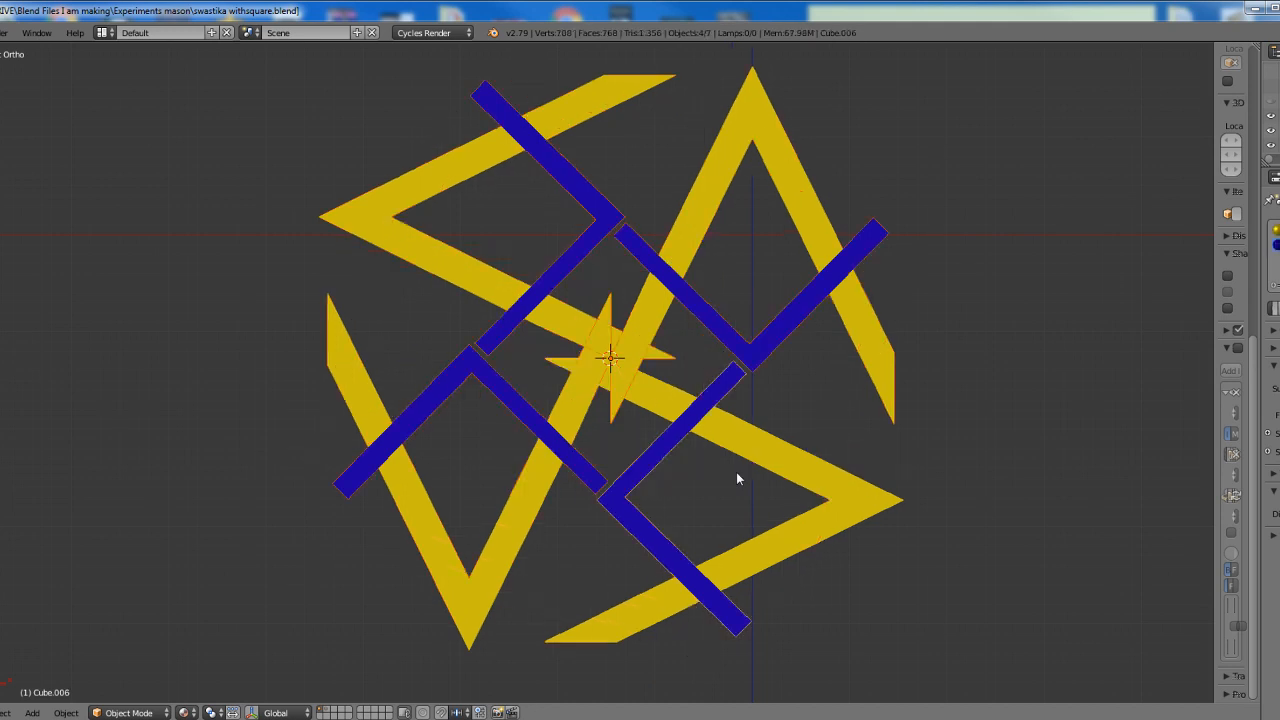
{"action": "key", "text": "ctrl+z"}
{"action": "key", "text": "ctrl+z"}
{"action": "key", "text": "ctrl+z"}
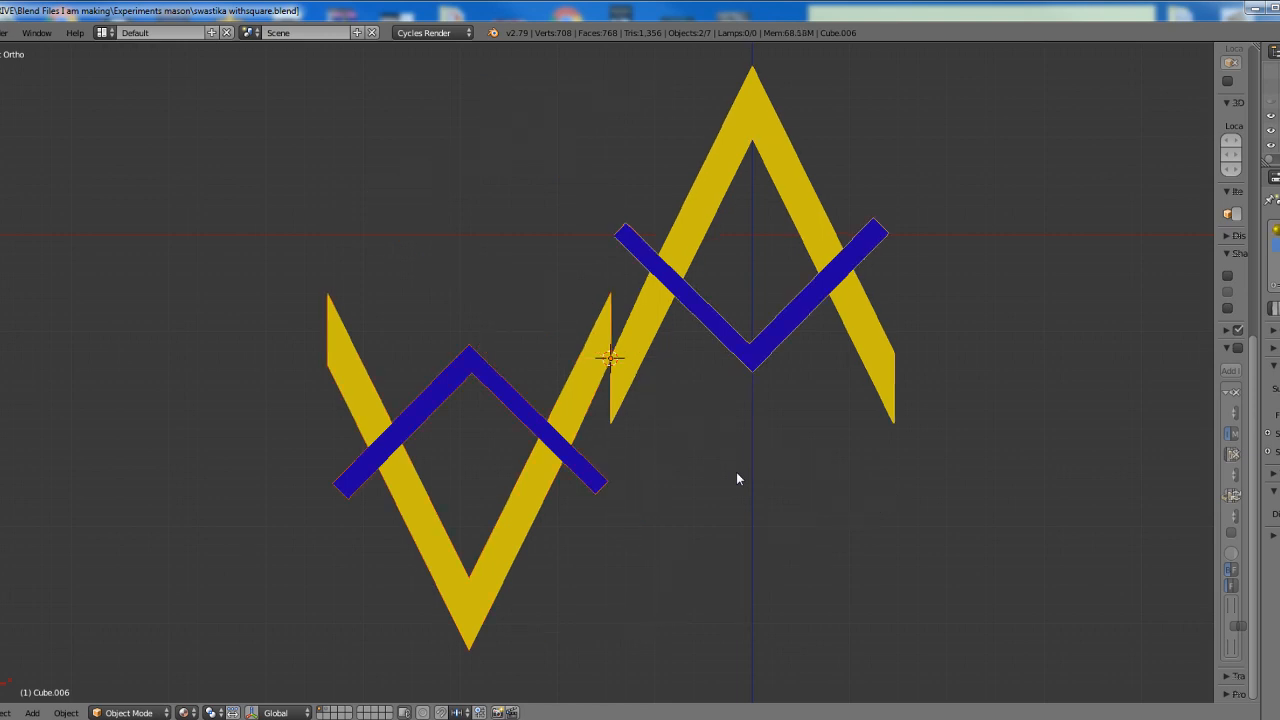
{"action": "key", "text": "ctrl+z"}
{"action": "key", "text": "ctrl+z"}
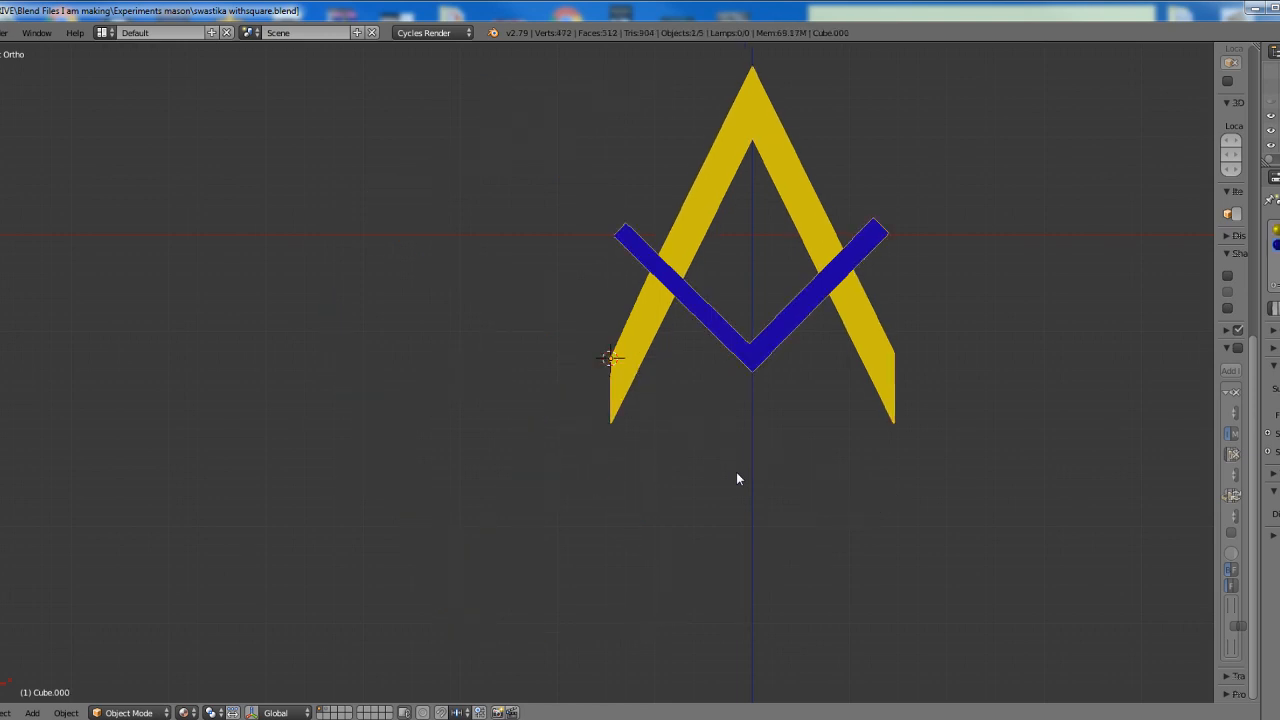
{"action": "scroll", "coordinate": [734, 472], "scroll_direction": "up", "scroll_amount": 2}
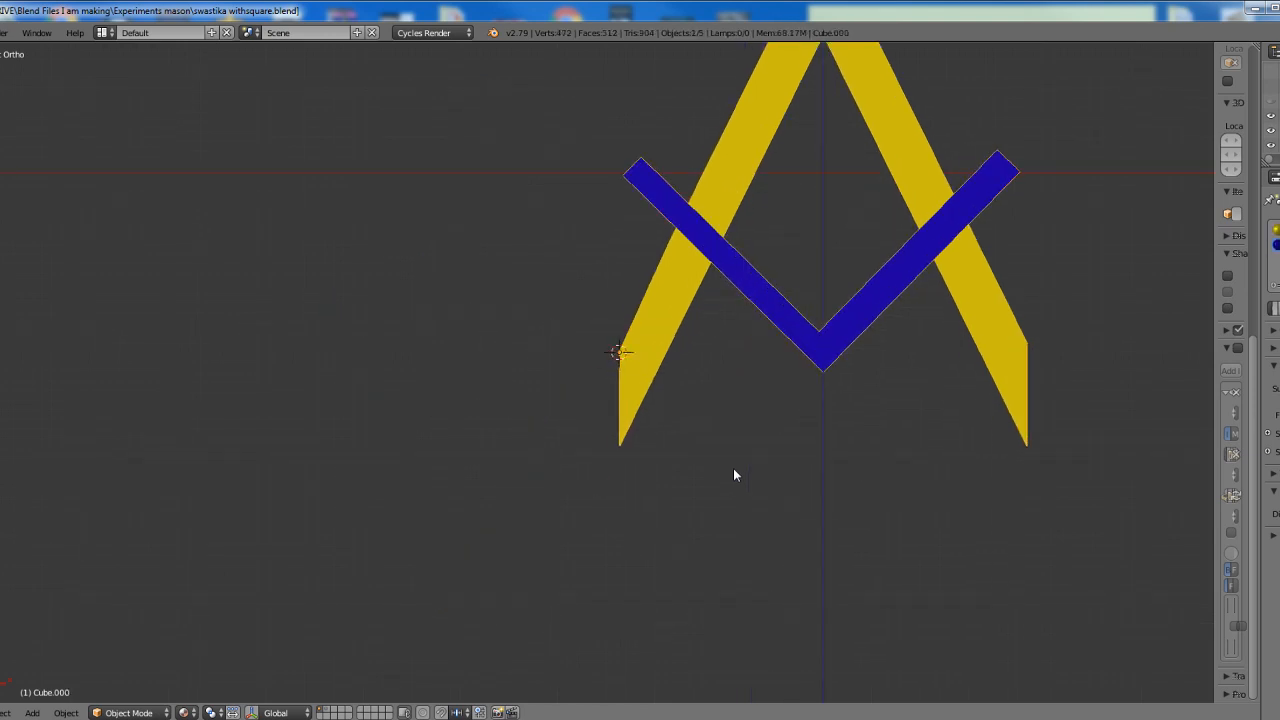
Place the 3D cursor at the middle of the end edge of the blue square's right arm
{"action": "middle_click_drag", "start_coordinate": [734, 473], "coordinate": [469, 617], "text": "shift"}
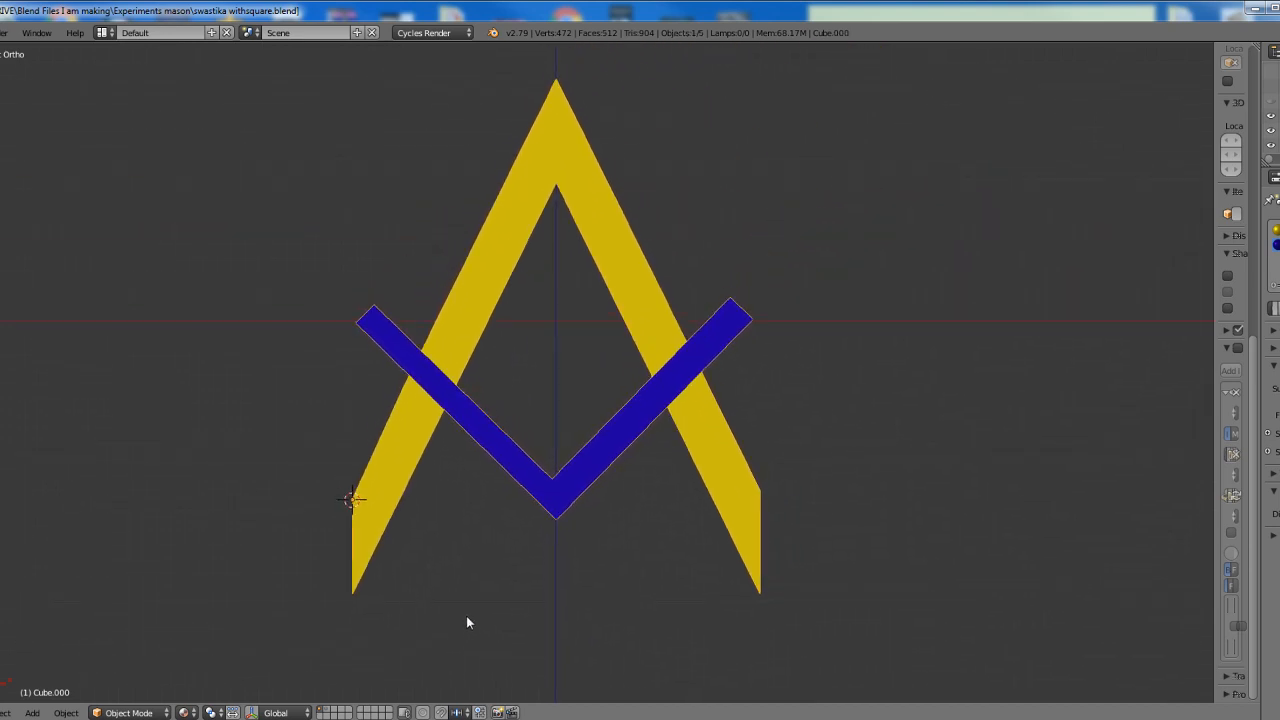
{"action": "scroll", "coordinate": [580, 490], "scroll_direction": "up", "scroll_amount": 1}
{"action": "middle_click_drag", "start_coordinate": [588, 481], "coordinate": [477, 526], "text": "shift"}
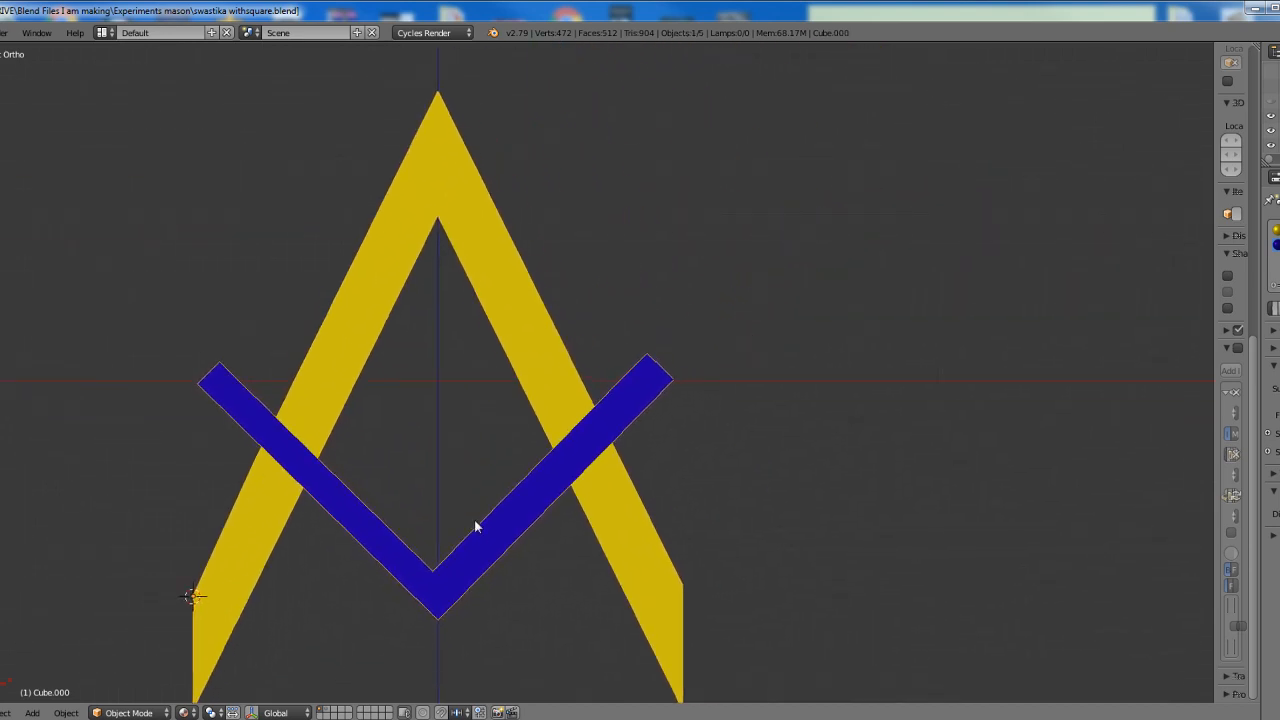
{"action": "scroll", "coordinate": [640, 480], "scroll_direction": "up", "scroll_amount": 3}
{"action": "scroll", "coordinate": [720, 455], "scroll_direction": "up", "scroll_amount": 3}
{"action": "middle_click_drag", "start_coordinate": [754, 446], "coordinate": [623, 463], "text": "shift"}
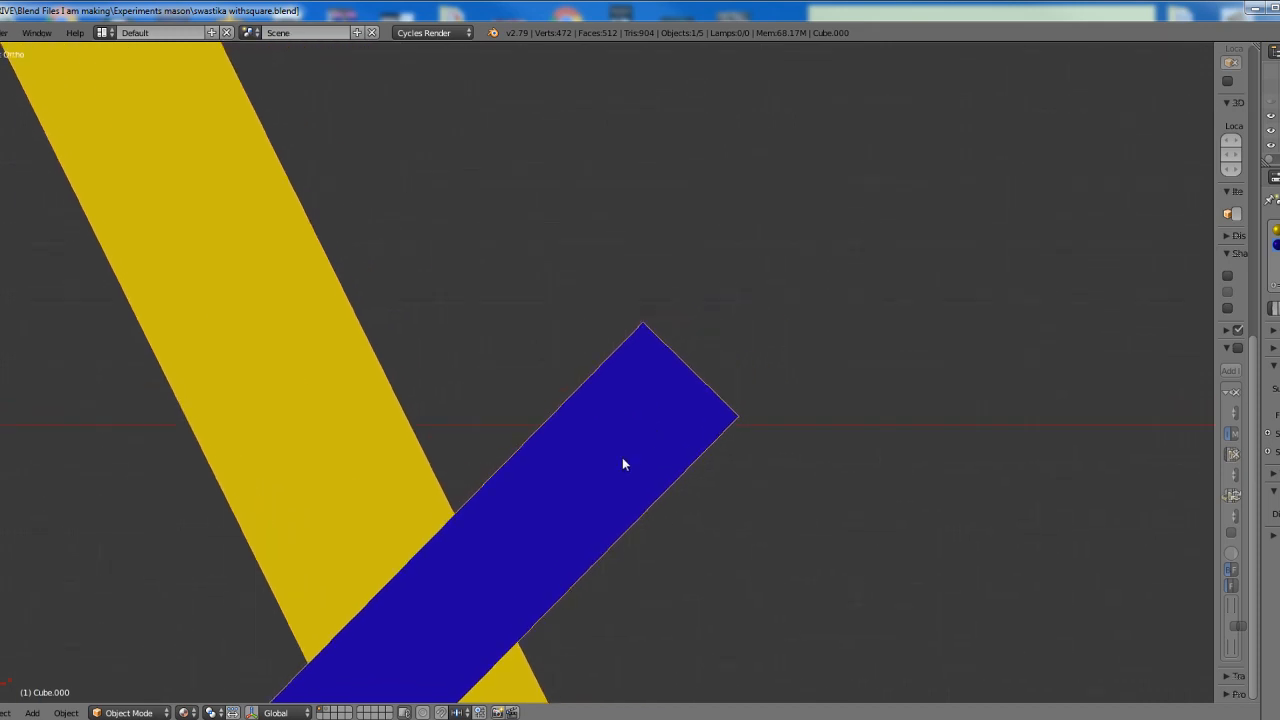
{"action": "left_click", "coordinate": [679, 372]}
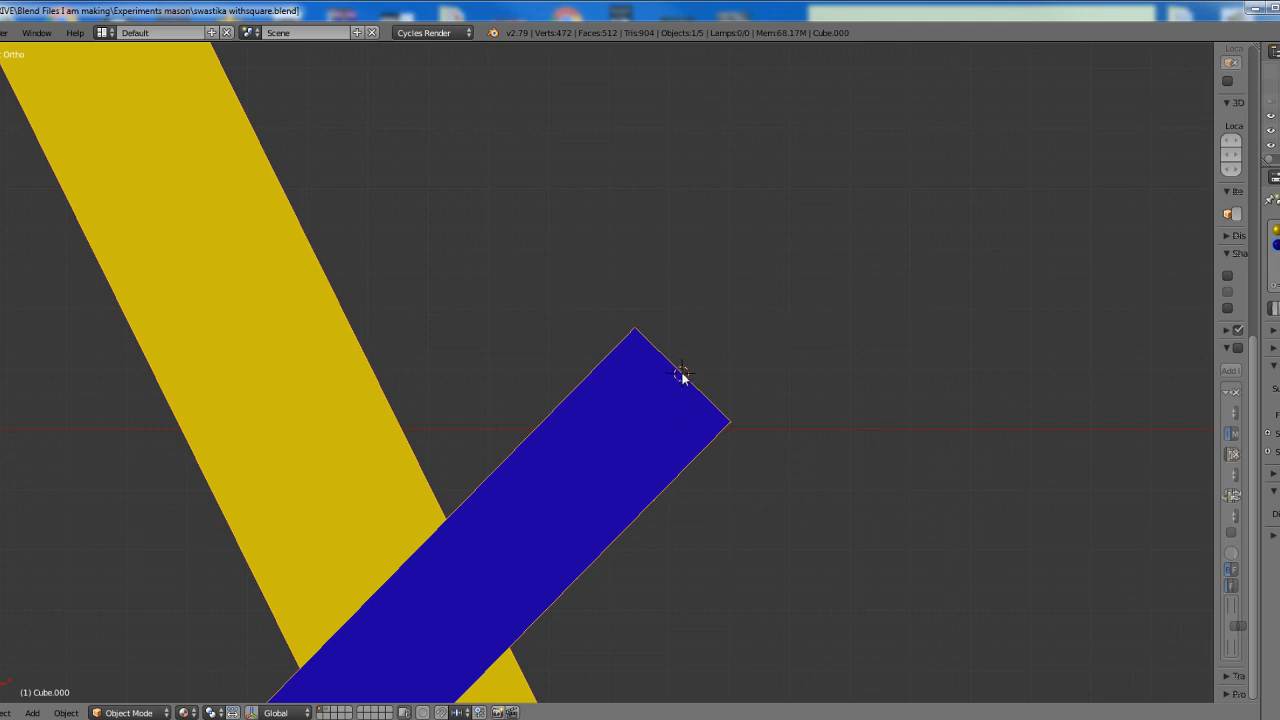
{"action": "scroll", "coordinate": [668, 371], "scroll_direction": "down", "scroll_amount": 9}
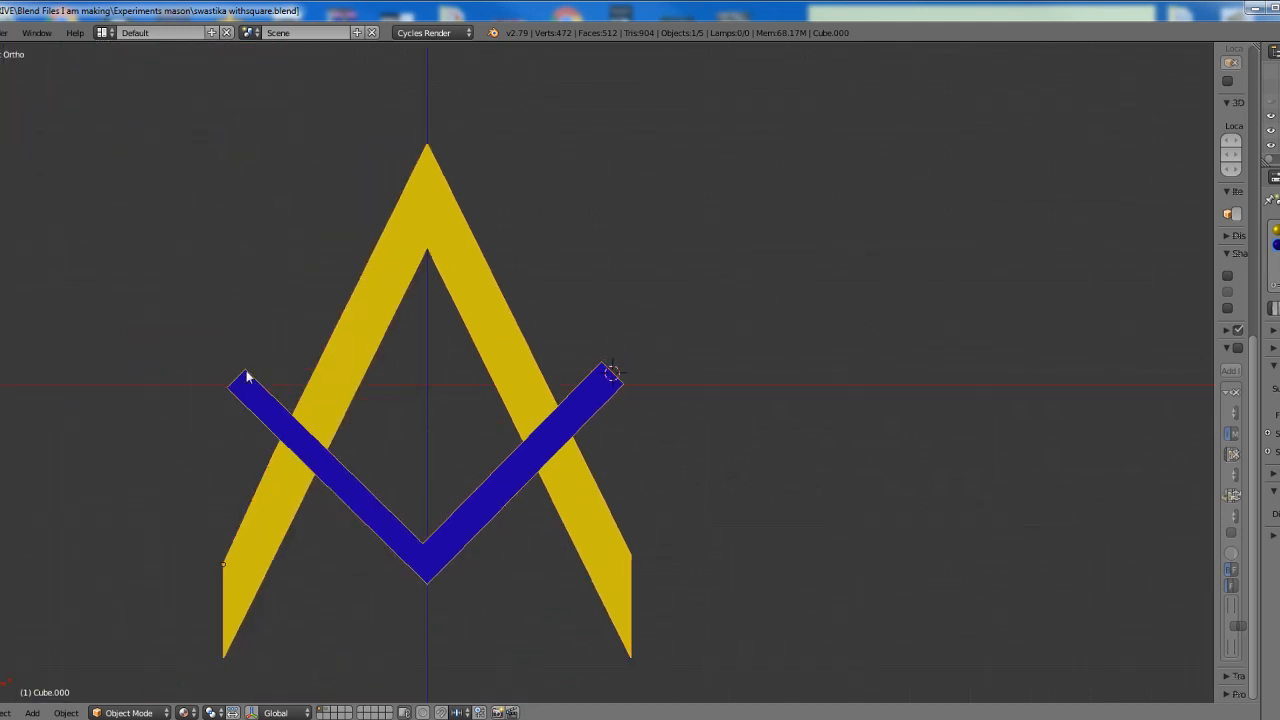
Delete the duplicate square-and-compass overlapping the original and select the remaining figure
{"action": "scroll", "coordinate": [628, 403], "scroll_direction": "up", "scroll_amount": 12}
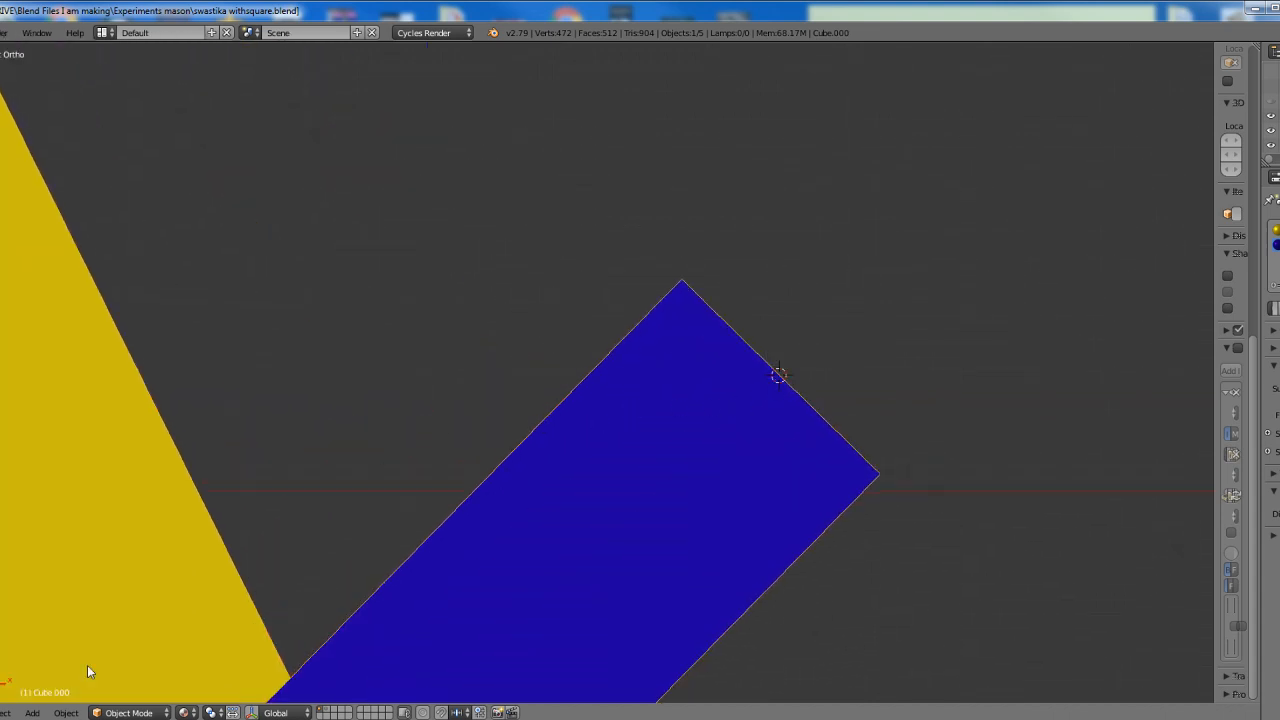
{"action": "right_click", "coordinate": [566, 645]}
{"action": "key", "text": "g"}
{"action": "left_click", "coordinate": [755, 178]}
{"action": "key", "text": "x"}
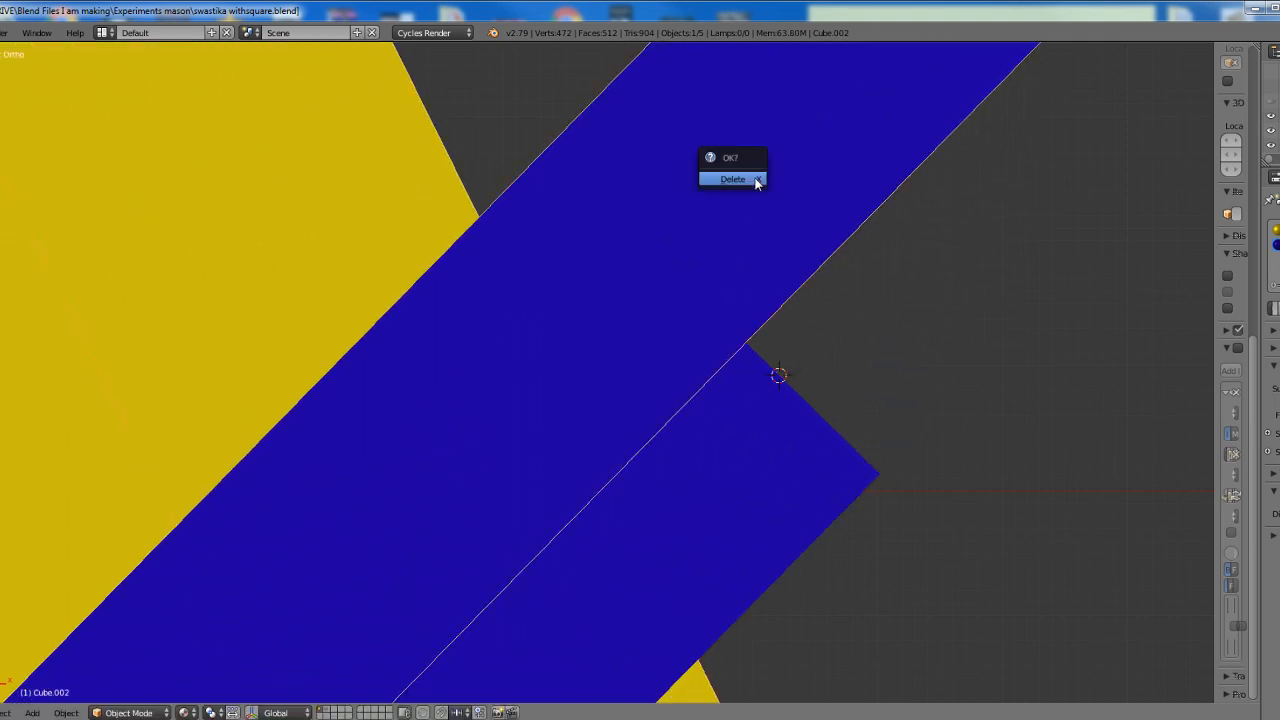
{"action": "left_click", "coordinate": [754, 182]}
{"action": "right_click", "coordinate": [723, 450]}
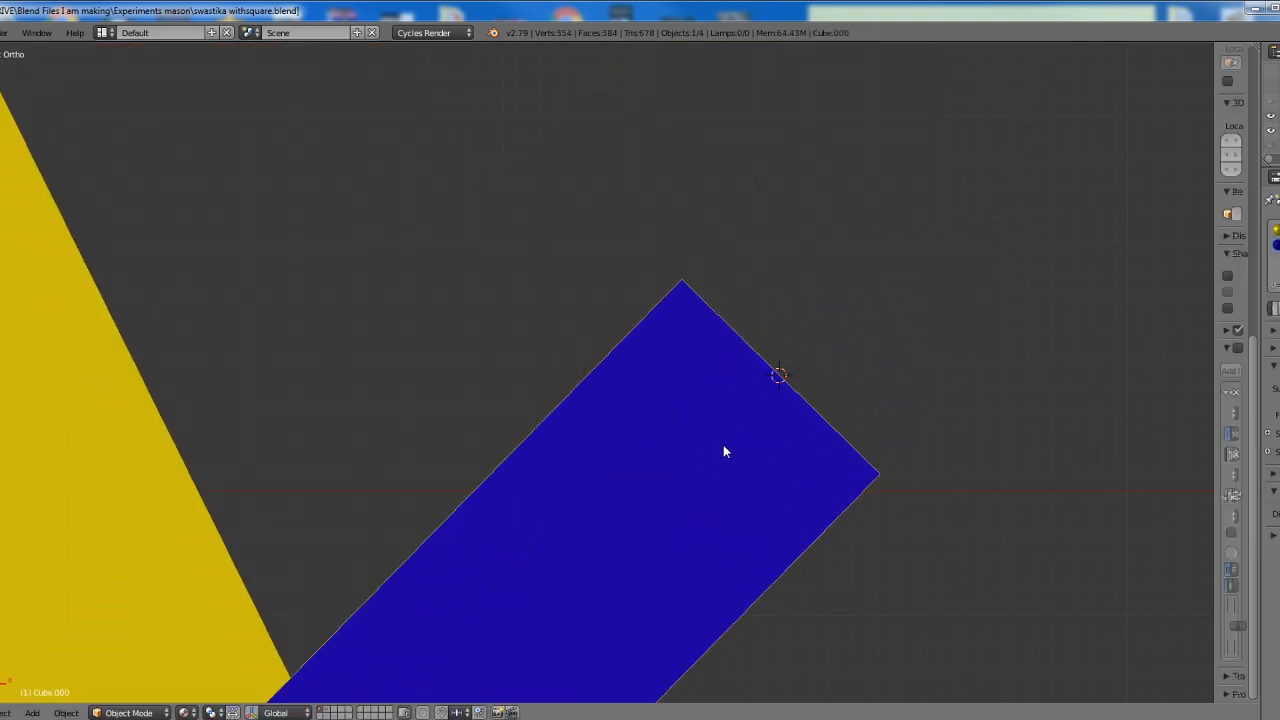
{"action": "key", "text": "g"}
{"action": "left_click", "coordinate": [803, 198]}
{"action": "key", "text": "ctrl+z"}
Set the square-and-compass figure's origin to the 3D cursor at the end of the blue arm
{"action": "left_click", "coordinate": [66, 712]}
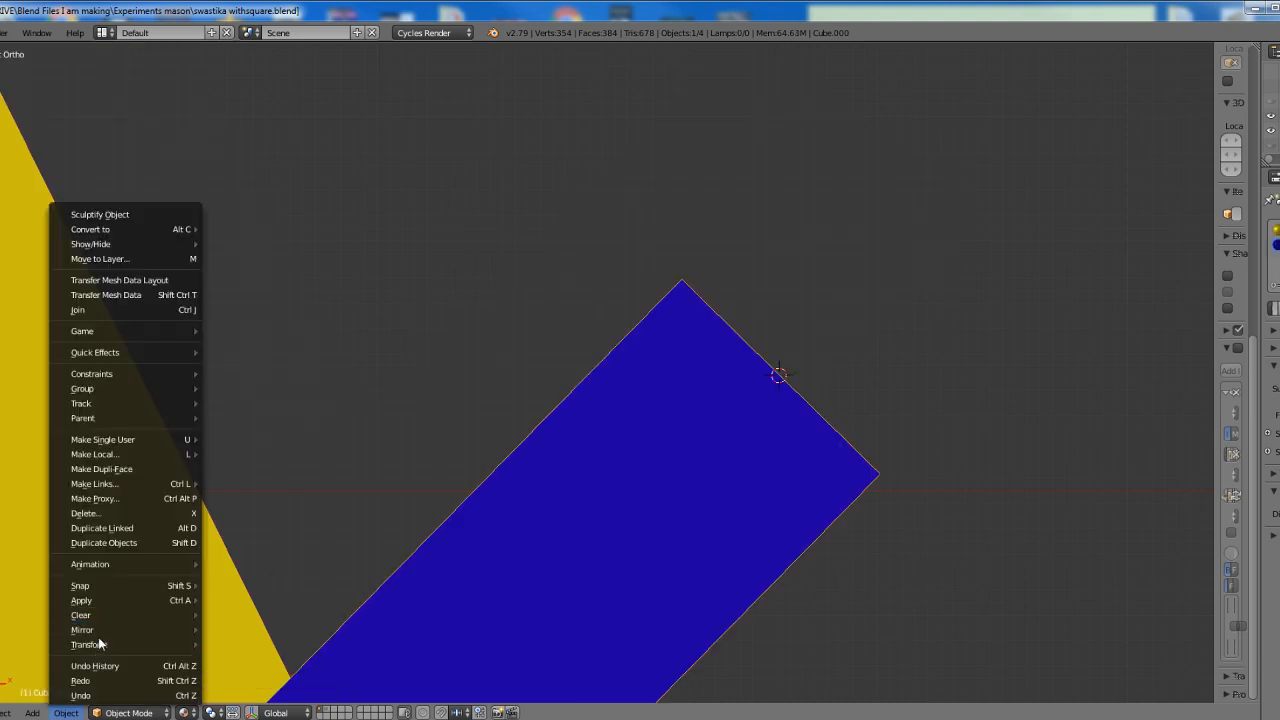
{"action": "mouse_move", "coordinate": [98, 642]}
{"action": "left_click", "coordinate": [313, 578]}
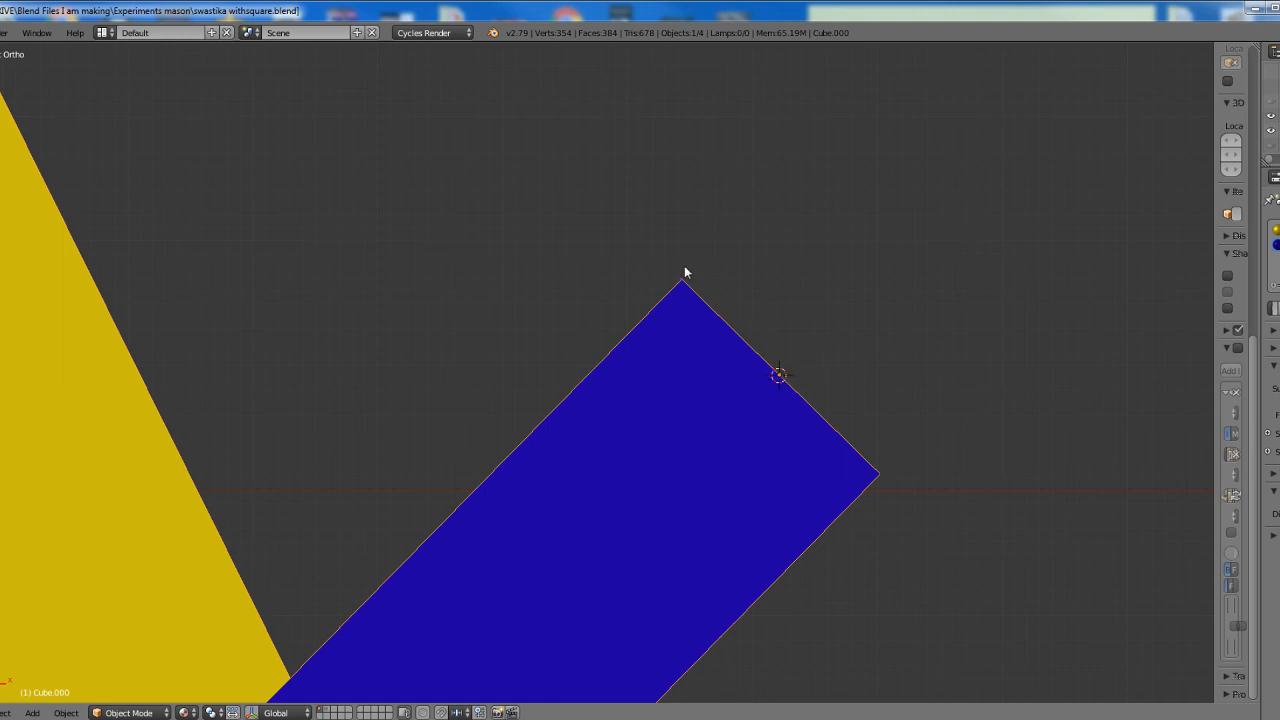
Duplicate the square-and-compass figure in place and rotate the copy 180 degrees about the blue arm's end
{"action": "scroll", "coordinate": [716, 430], "scroll_direction": "down", "scroll_amount": 4}
{"action": "scroll", "coordinate": [716, 430], "scroll_direction": "down", "scroll_amount": 5}
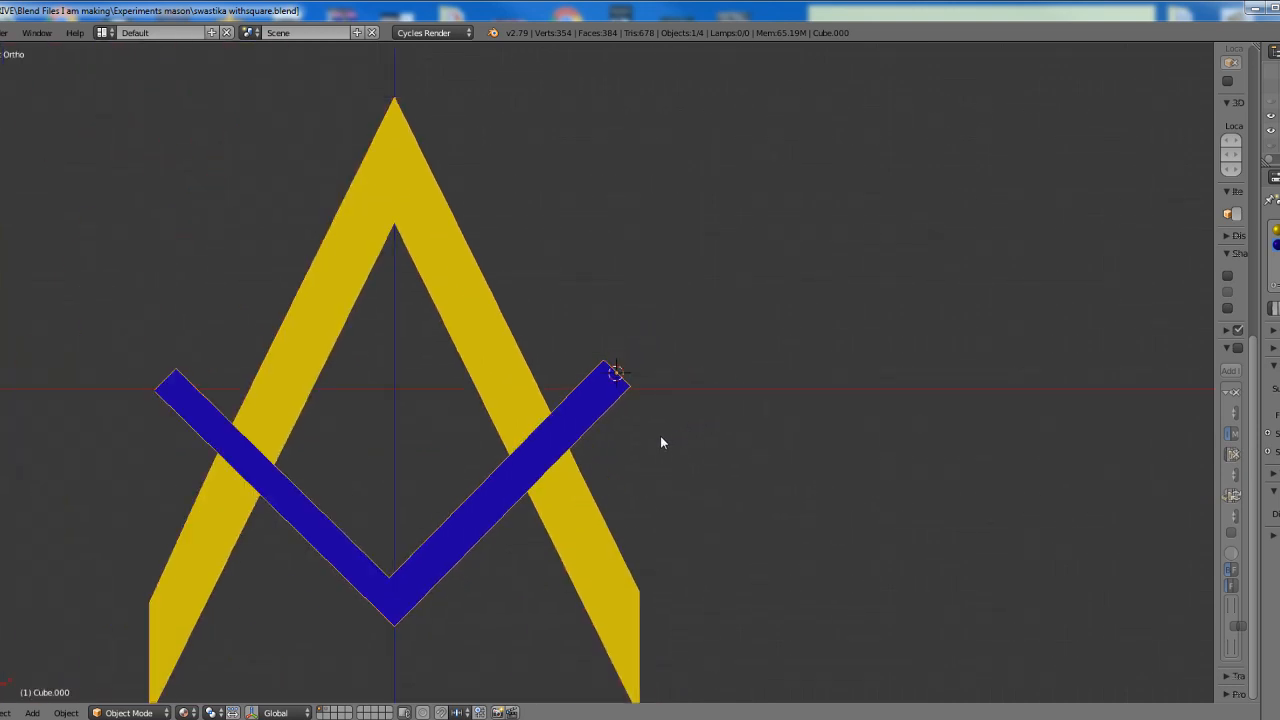
{"action": "middle_click_drag", "start_coordinate": [660, 436], "coordinate": [790, 442], "text": "shift"}
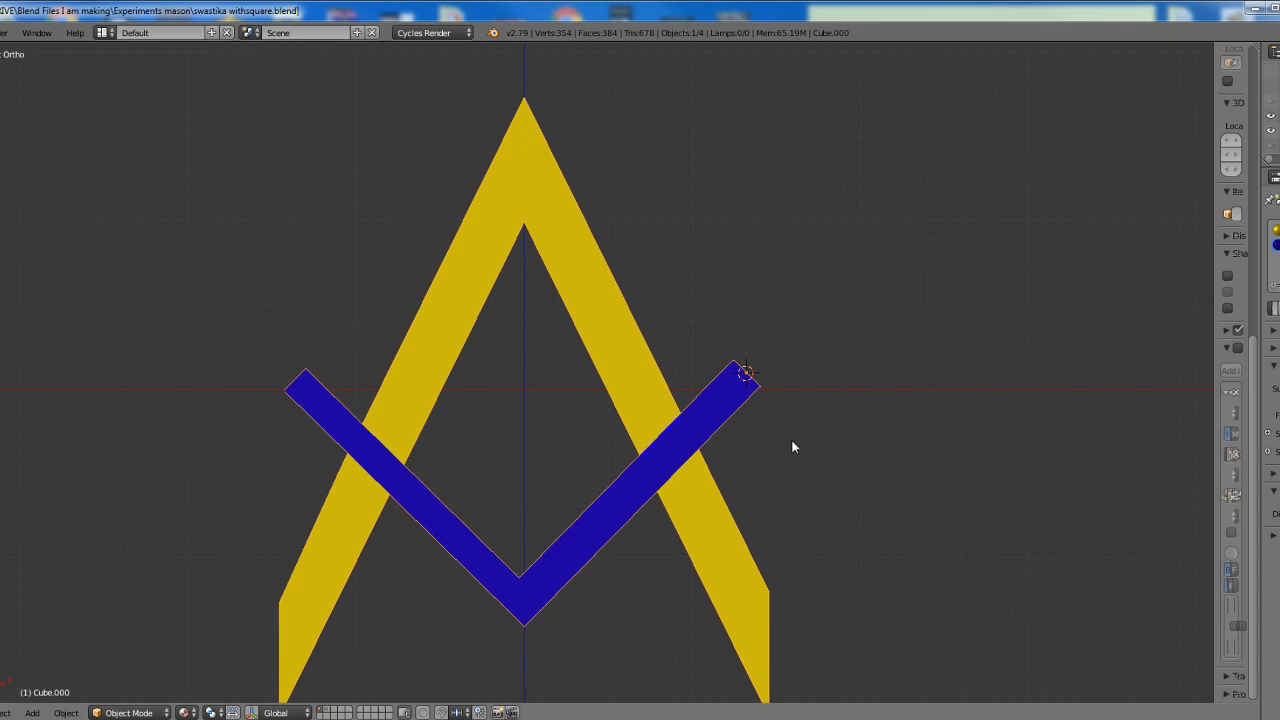
{"action": "key", "text": "shift+d"}
{"action": "type", "text": "r180"}
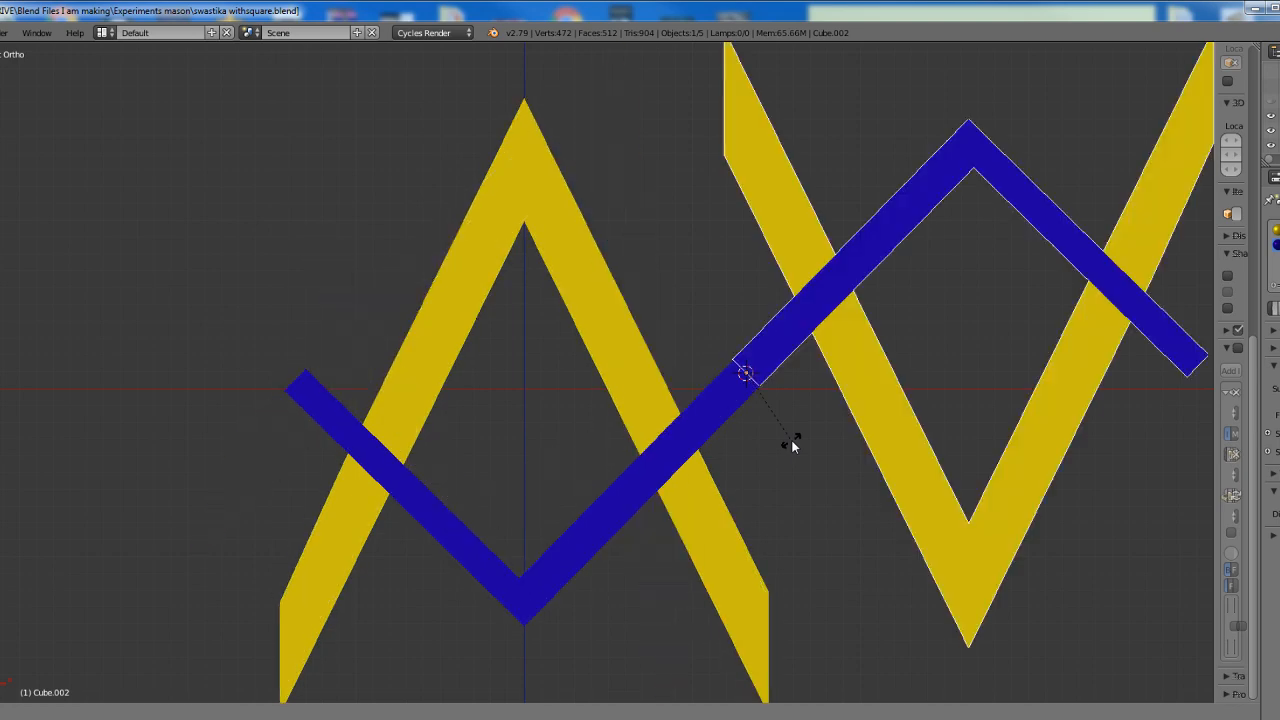
{"action": "key", "text": "Return"}
{"action": "scroll", "coordinate": [794, 366], "scroll_direction": "down", "scroll_amount": 2}
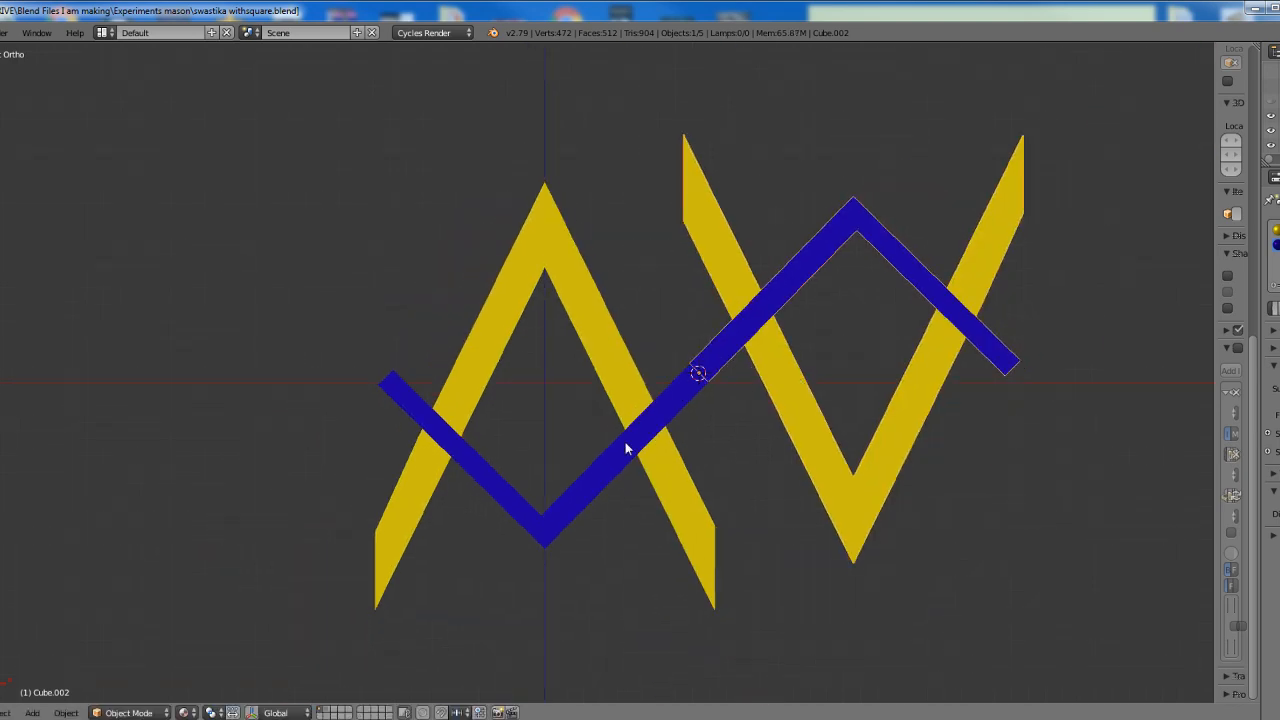
Select both square-and-compass figures, duplicate them in place and rotate the copies 90 degrees about the shared arm end
{"action": "right_click", "coordinate": [672, 527], "text": "shift"}
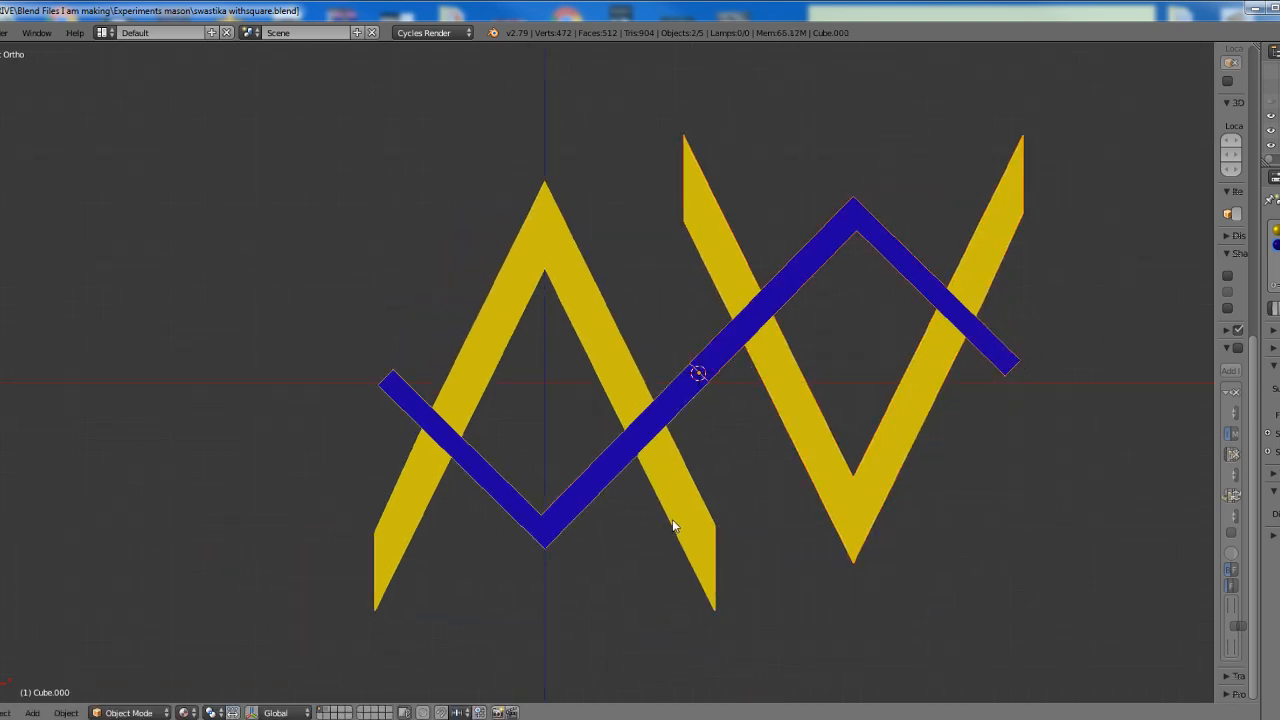
{"action": "key", "text": "shift+d"}
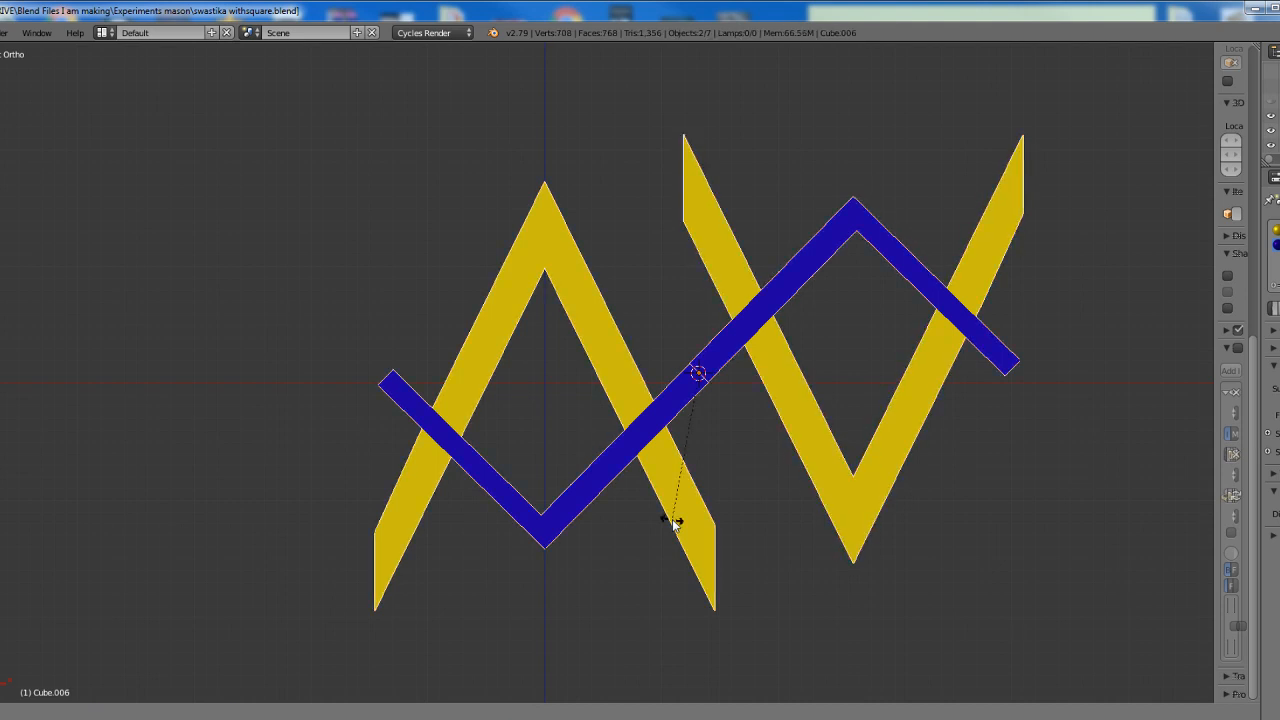
{"action": "type", "text": "r90"}
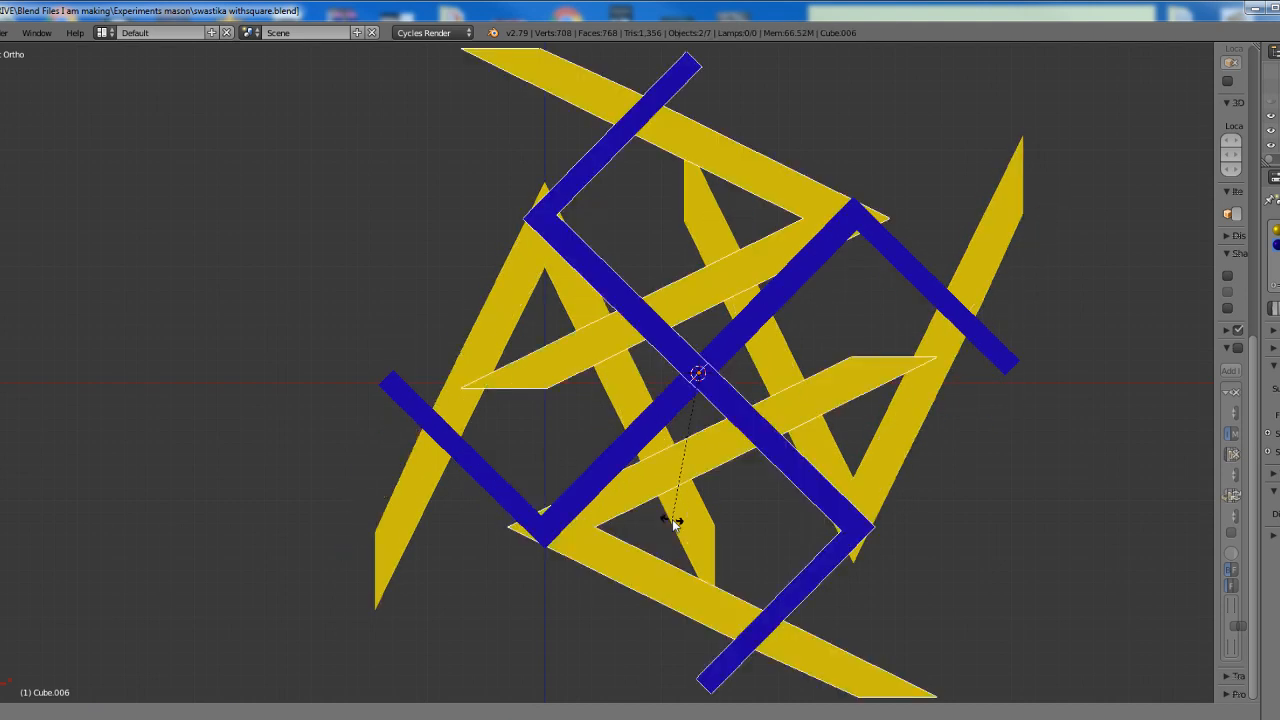
{"action": "key", "text": "Return"}
{"action": "middle_click_drag", "start_coordinate": [735, 469], "coordinate": [646, 432], "text": "shift"}
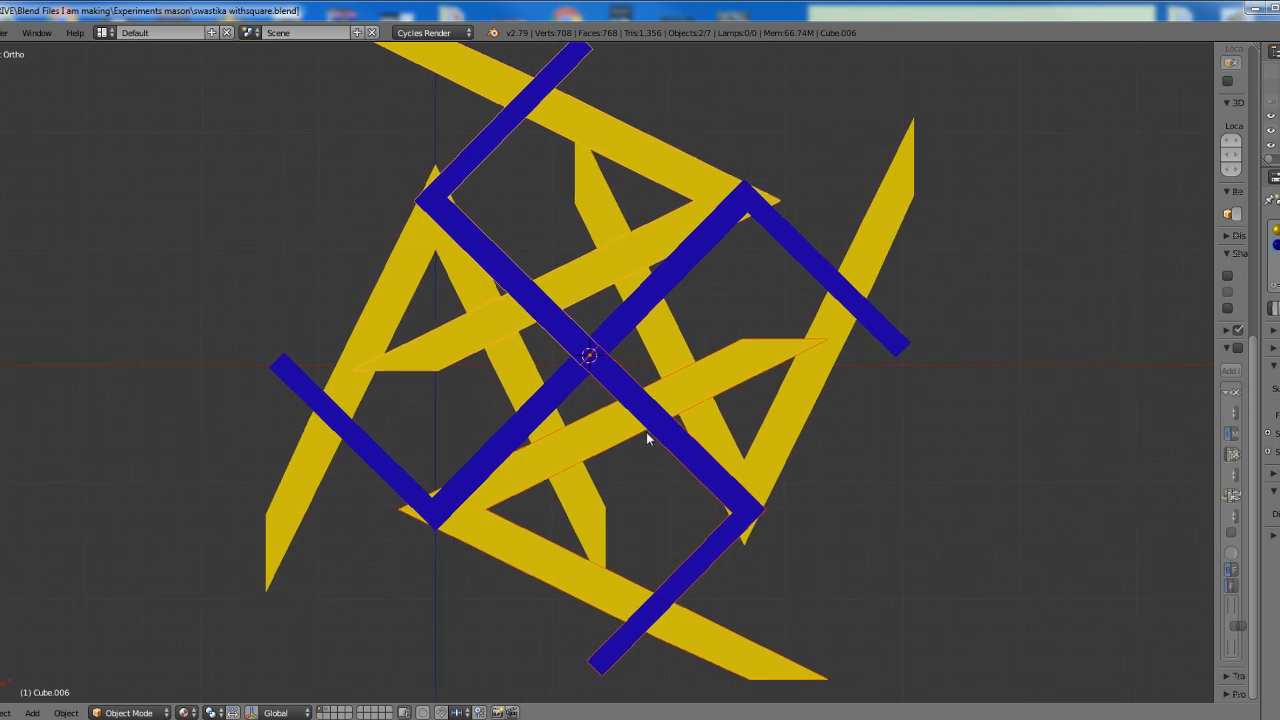
{"action": "scroll", "coordinate": [737, 516], "scroll_direction": "up", "scroll_amount": 2}
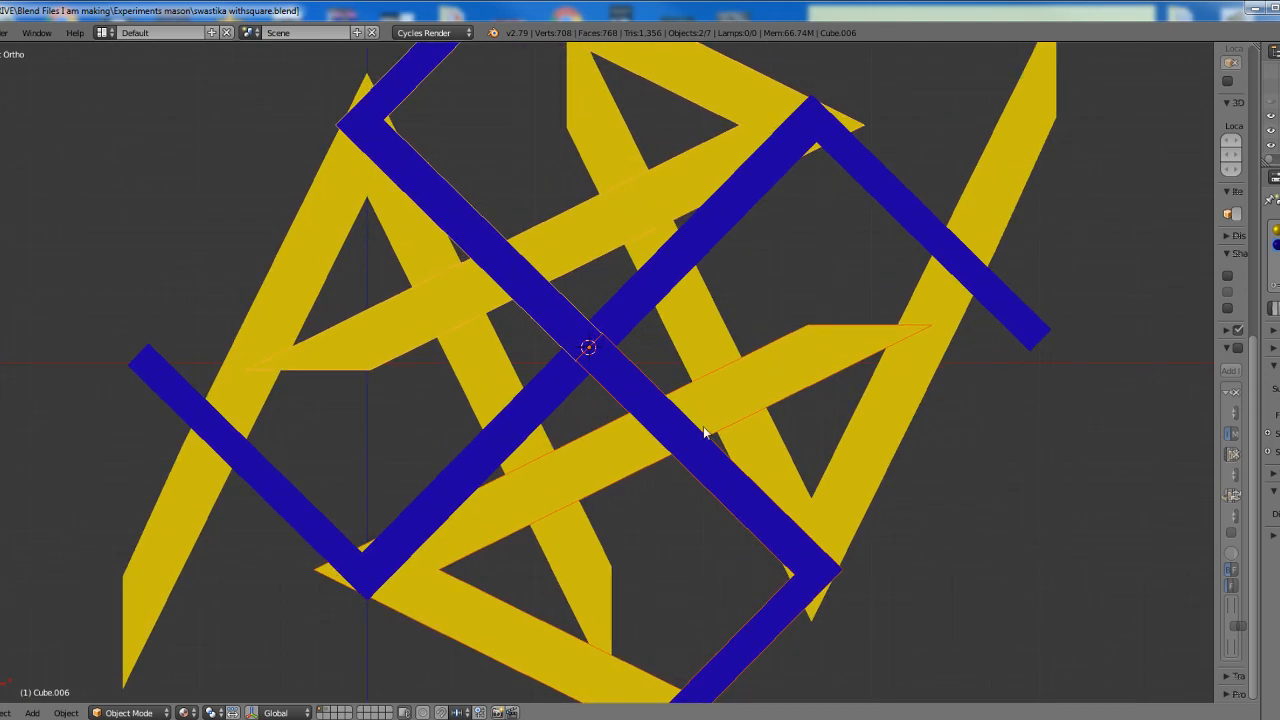
{"action": "scroll", "coordinate": [766, 303], "scroll_direction": "down", "scroll_amount": 3}
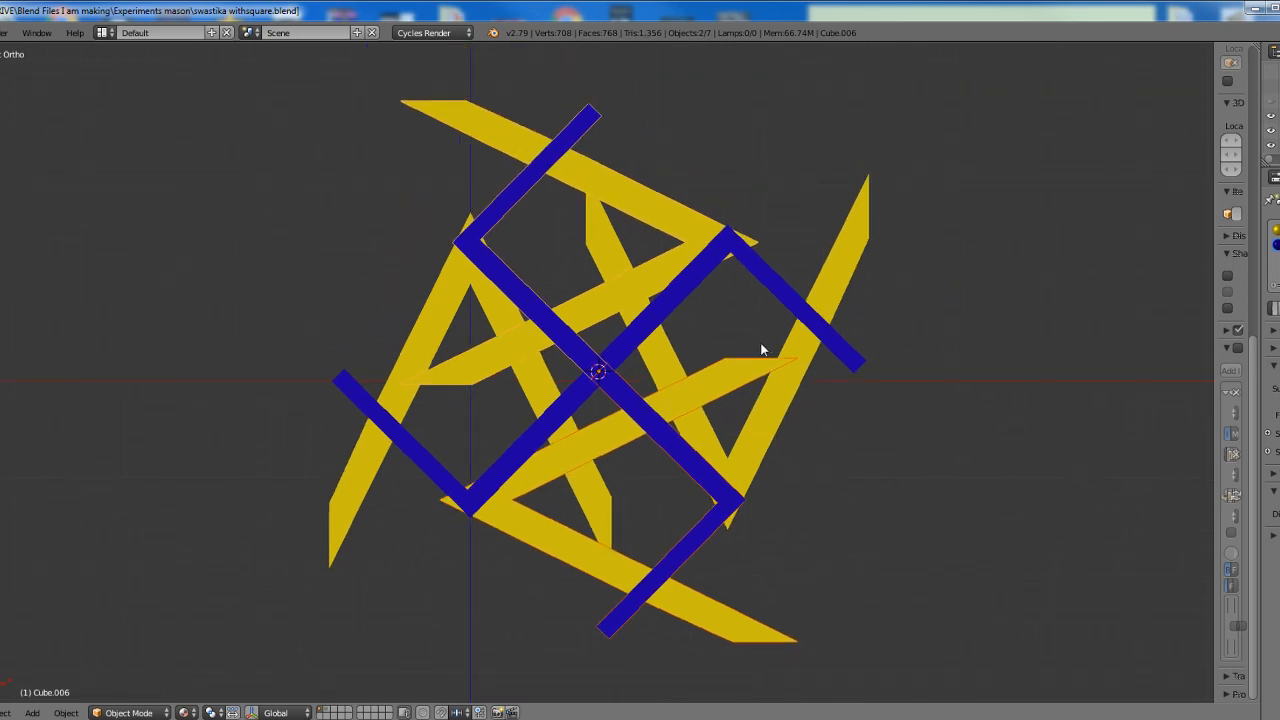
Select all four square-and-compass figures, duplicate them in place and rotate the copies 45 degrees about the shared arm end
{"action": "key", "text": "a"}
{"action": "key", "text": "a"}
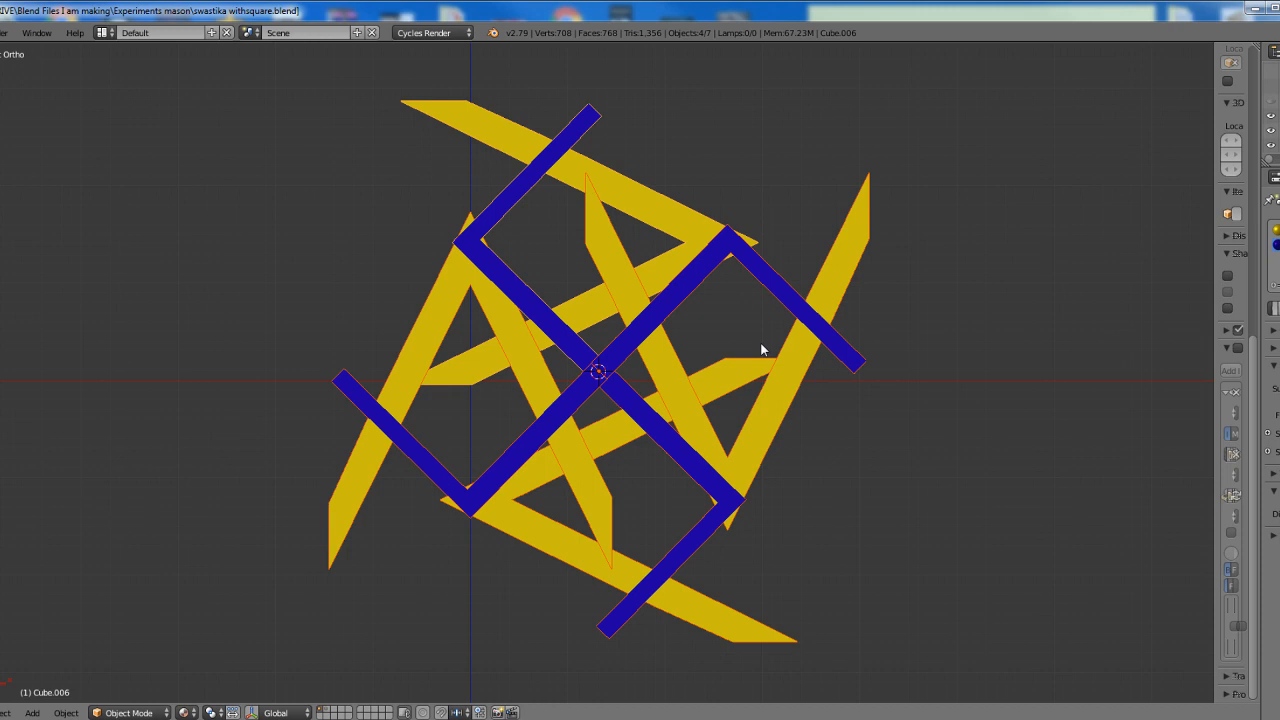
{"action": "left_click", "coordinate": [760, 344]}
{"action": "key", "text": "shift+d"}
{"action": "left_click", "coordinate": [760, 345]}
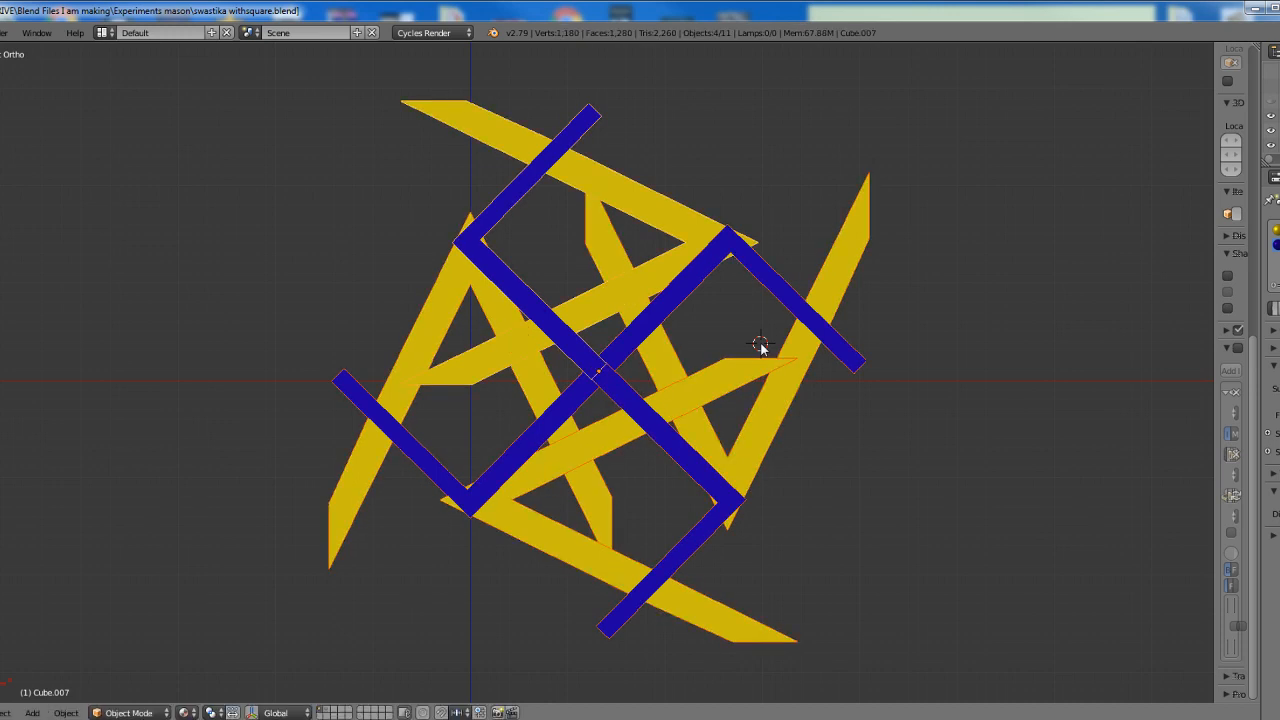
{"action": "key", "text": "r"}
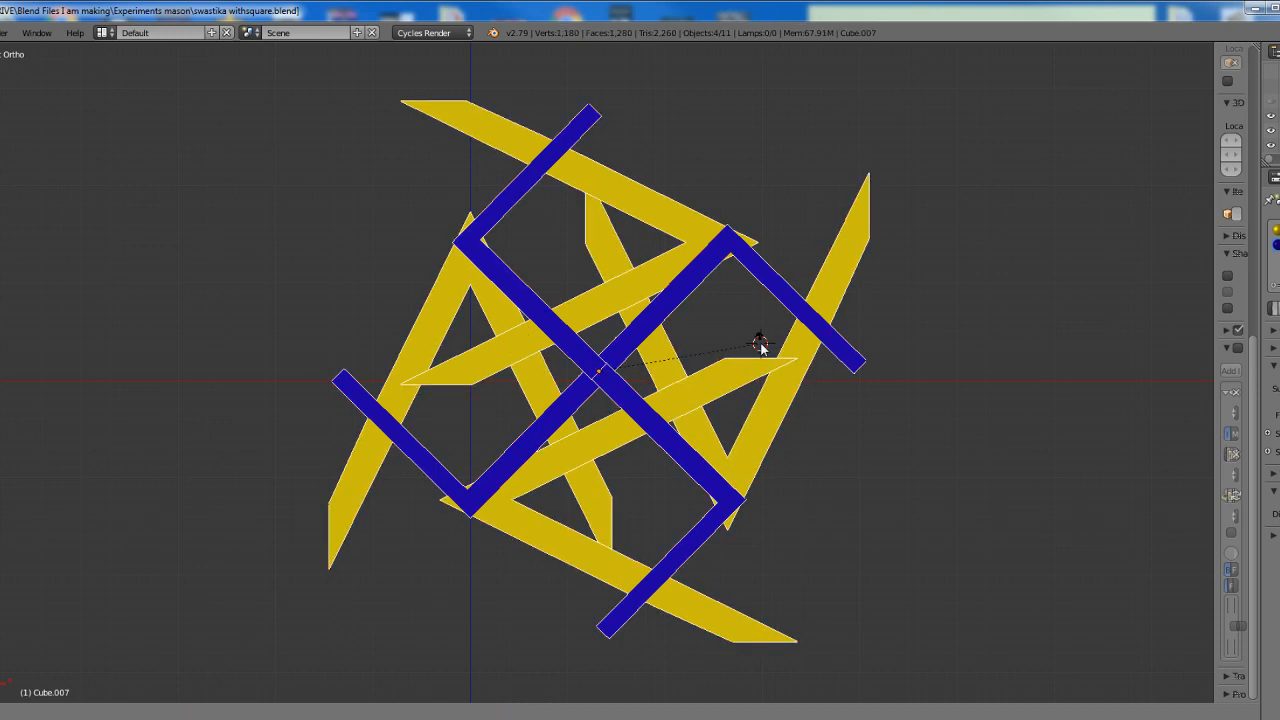
{"action": "type", "text": "45"}
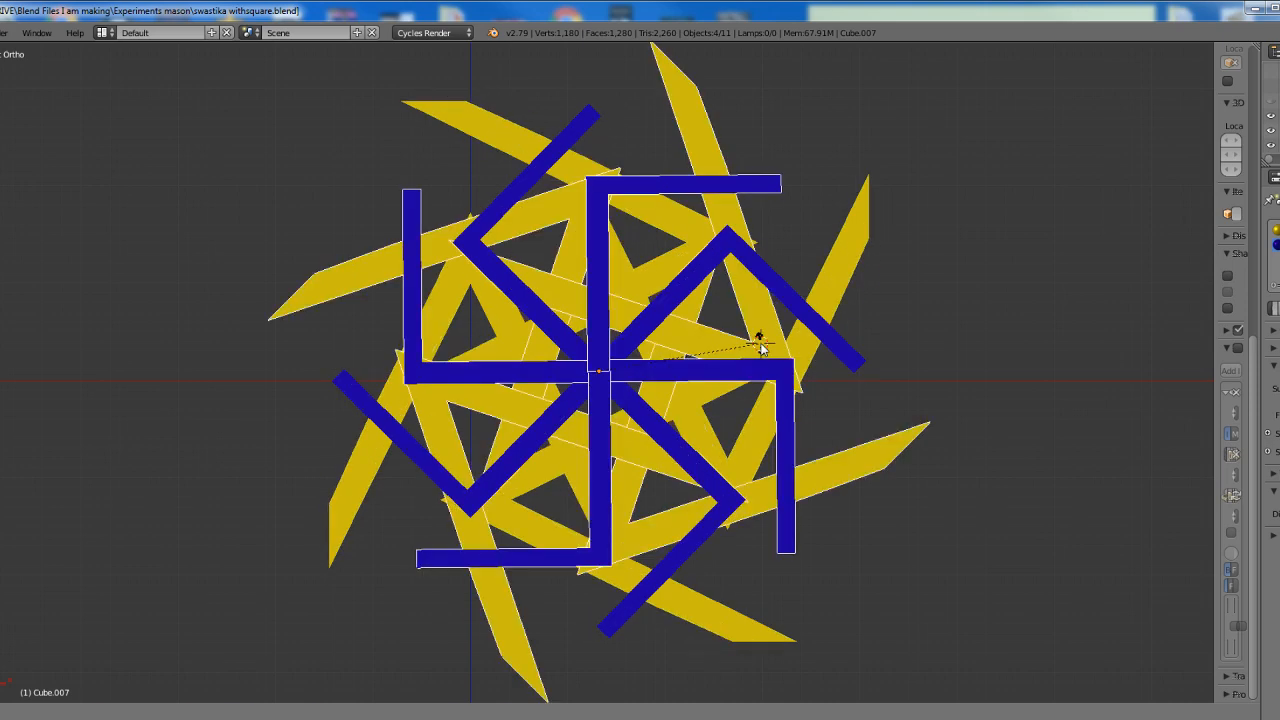
{"action": "key", "text": "Return"}
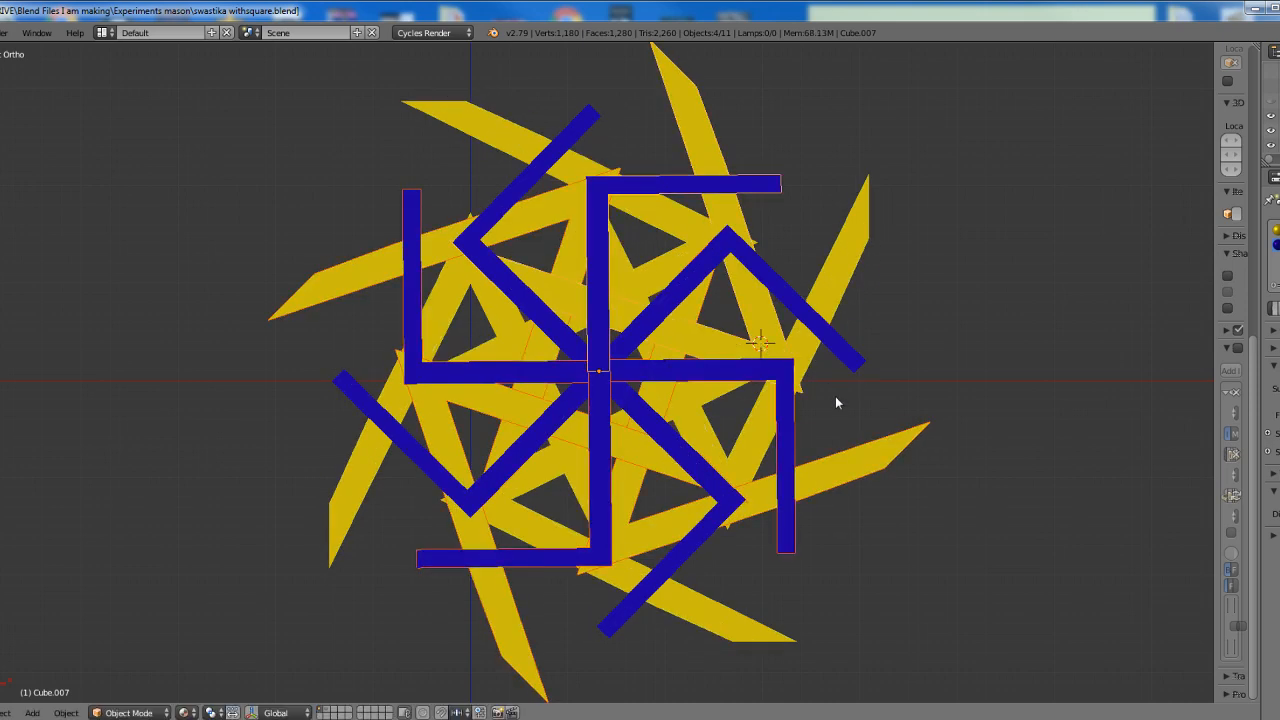
Select all eight square-and-compass figures, duplicate them in place and rotate the copies 22 degrees about the shared arm end
{"action": "key", "text": "a"}
{"action": "key", "text": "a"}
{"action": "key", "text": "shift+d"}
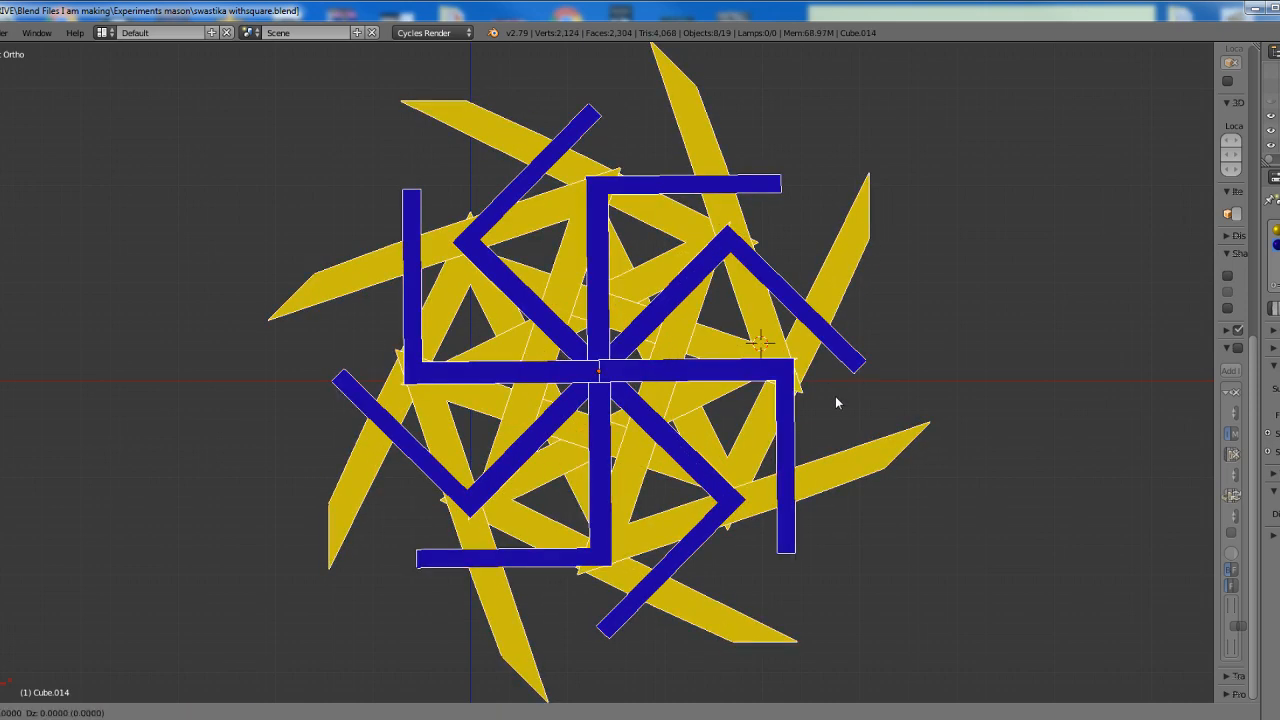
{"action": "key", "text": "Return"}
{"action": "type", "text": "r22"}
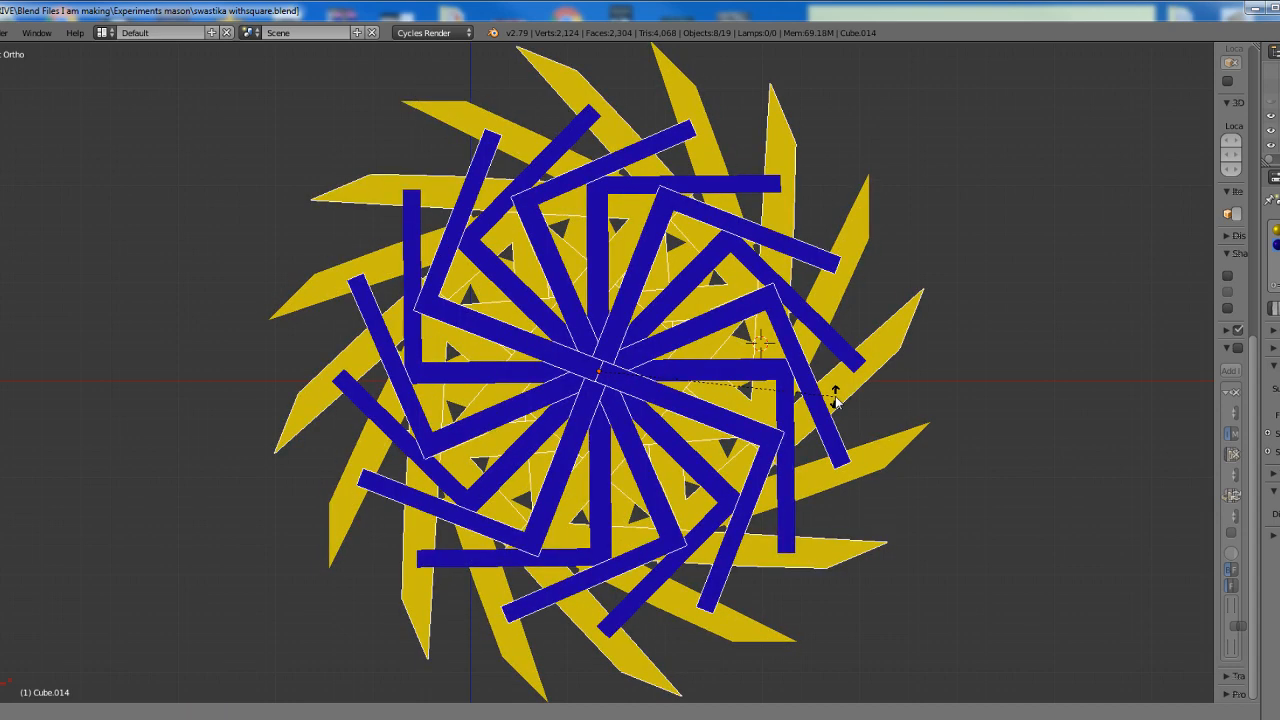
{"action": "key", "text": "Return"}
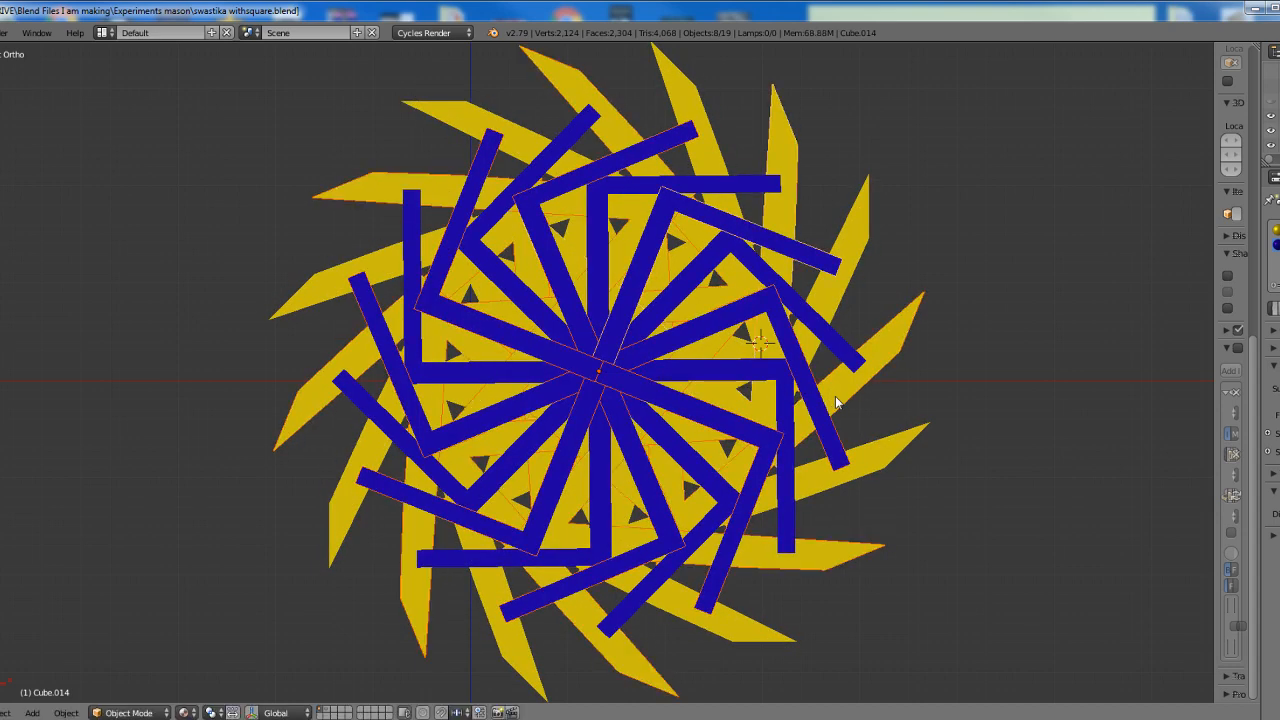
Duplicate all sixteen square-and-compass figures in place and rotate the copies 11 degrees about the shared arm end
{"action": "key", "text": "shift+d"}
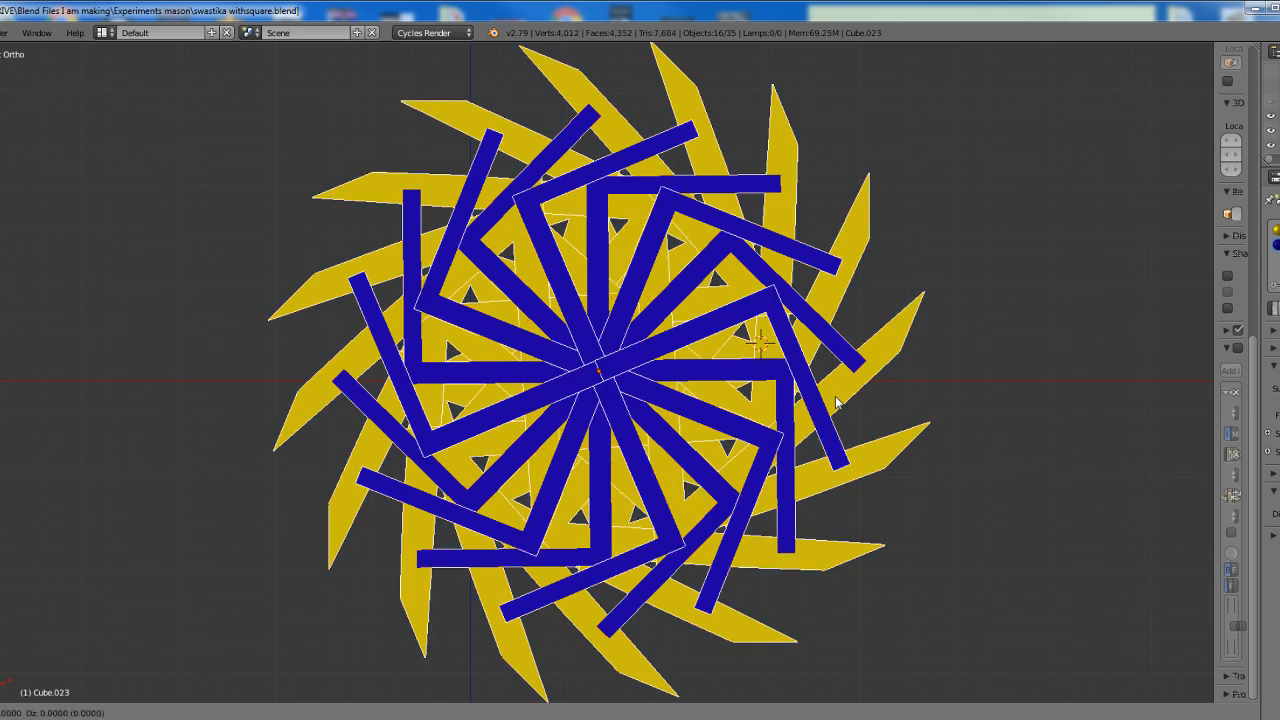
{"action": "right_click", "coordinate": [836, 402]}
{"action": "type", "text": "r11"}
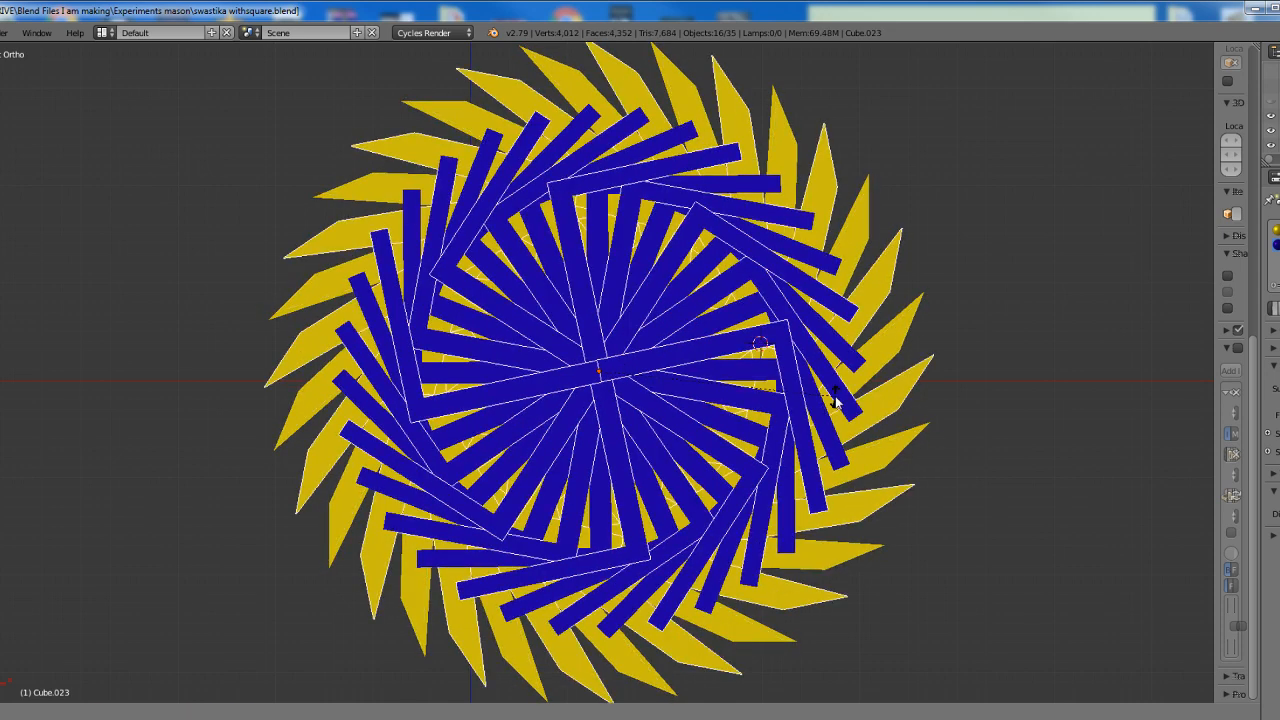
{"action": "key", "text": "Return"}
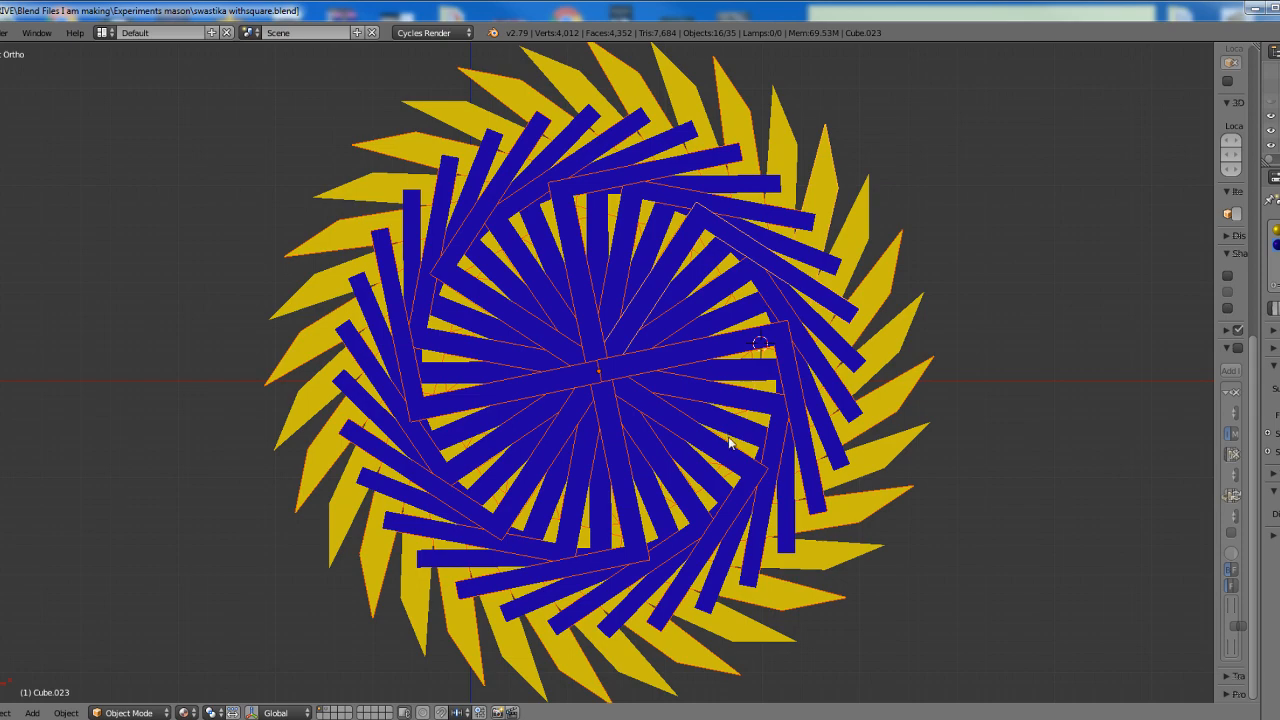
{"action": "scroll", "coordinate": [729, 443], "scroll_direction": "up", "scroll_amount": 1}
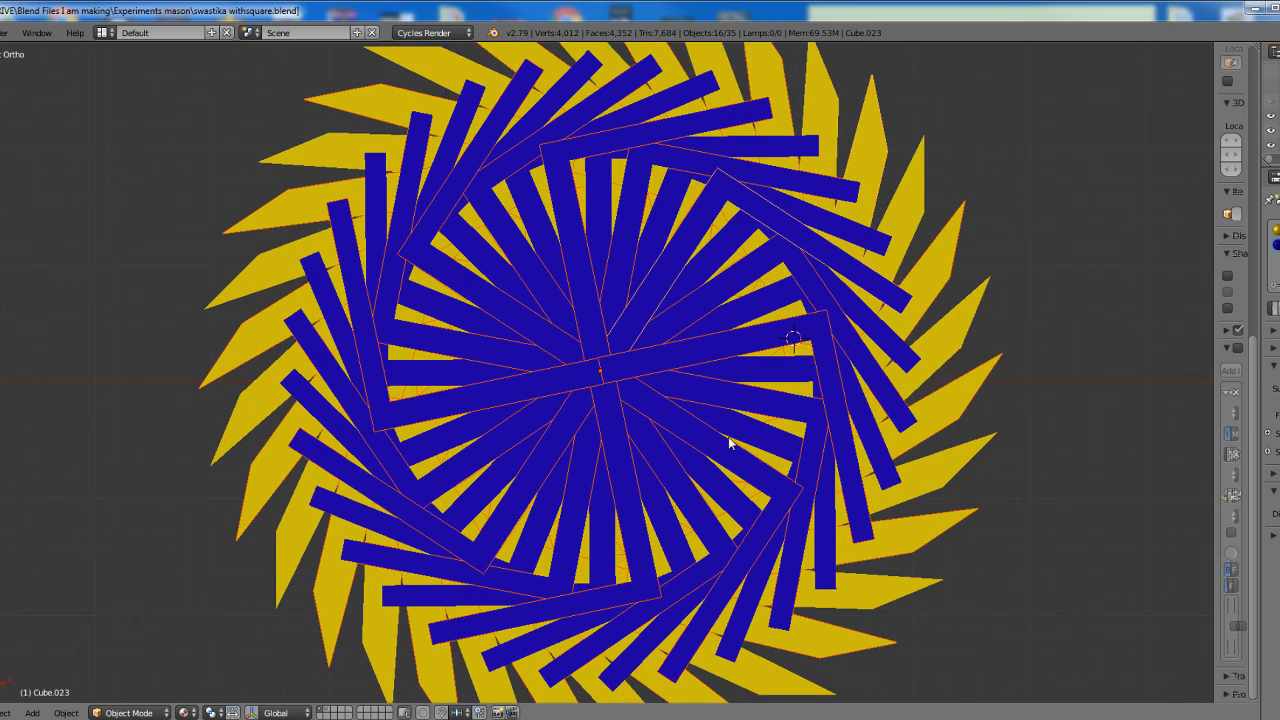
{"action": "middle_click_drag", "start_coordinate": [729, 443], "coordinate": [632, 463], "text": "shift"}
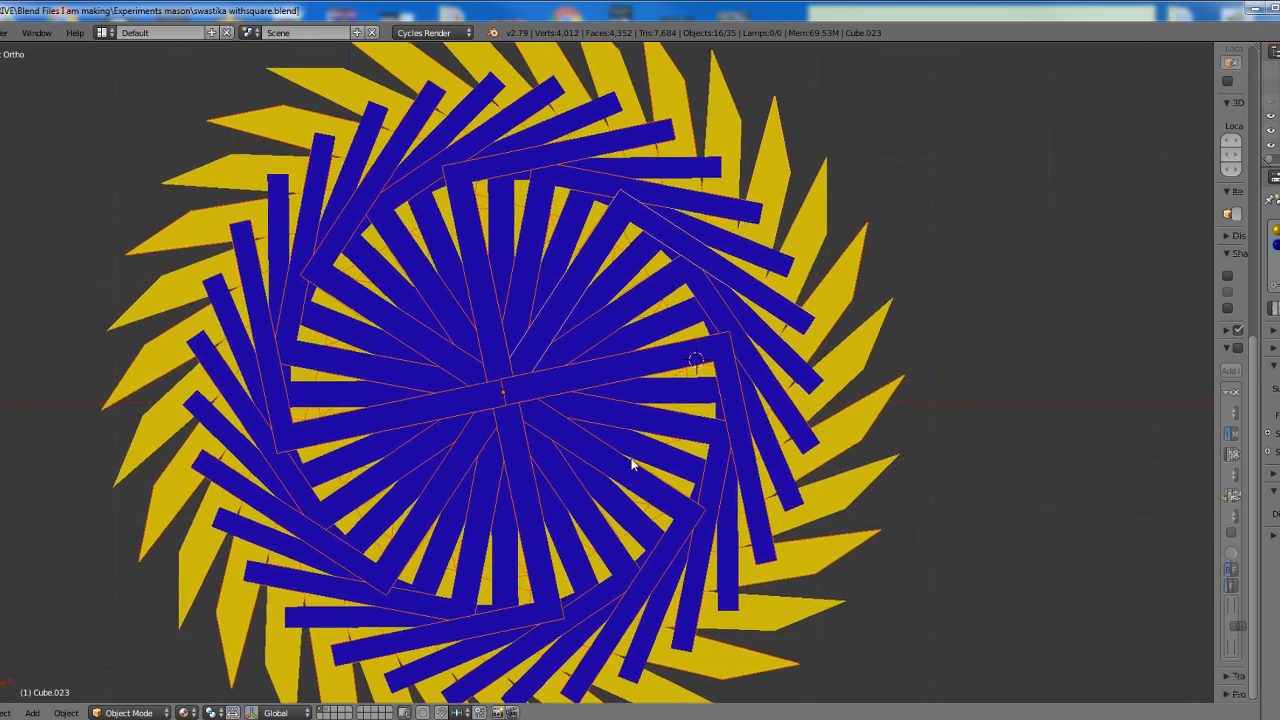
{"action": "scroll", "coordinate": [640, 460], "scroll_direction": "down", "scroll_amount": 1}
{"action": "scroll", "coordinate": [674, 449], "scroll_direction": "down", "scroll_amount": 1}
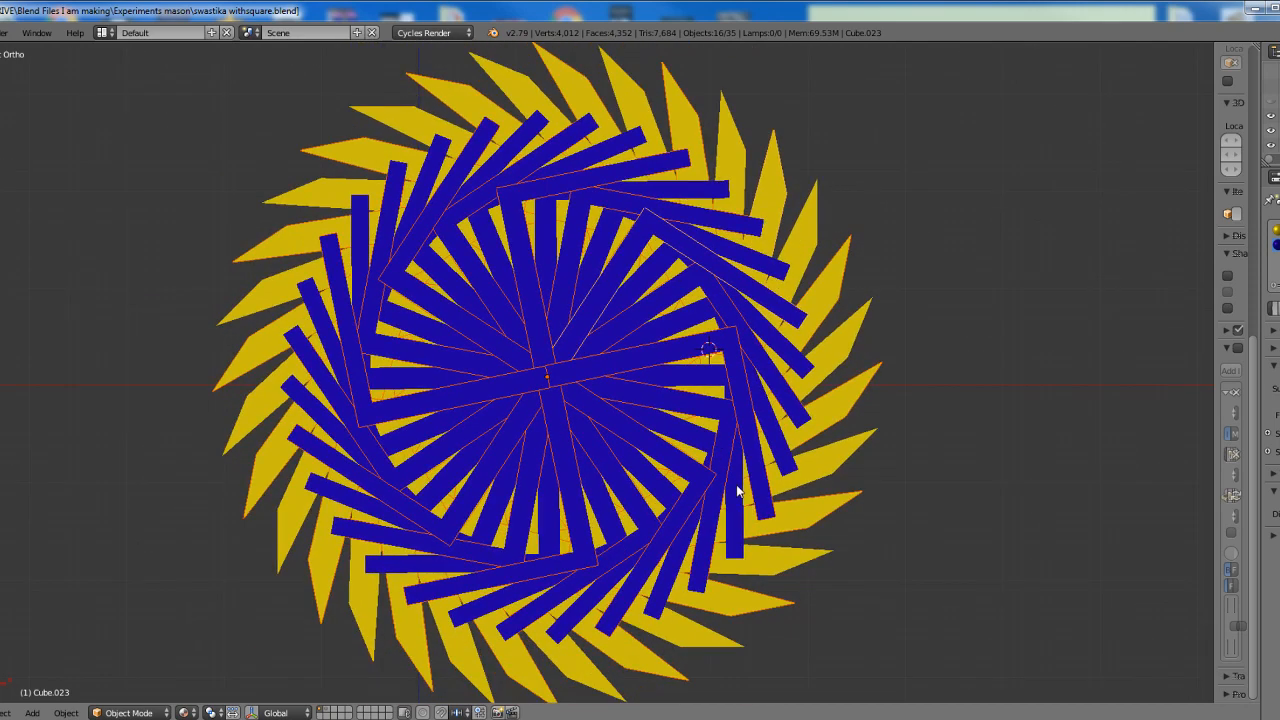
{"action": "scroll", "coordinate": [737, 492], "scroll_direction": "up", "scroll_amount": 1}
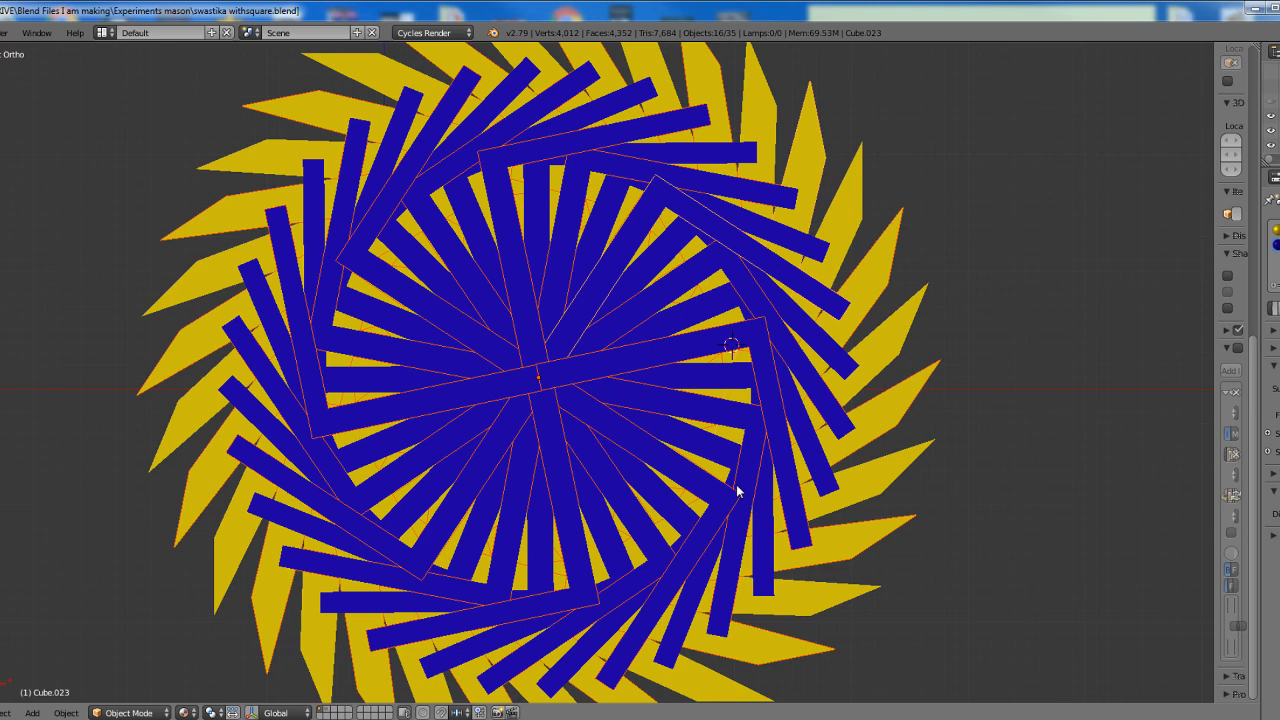
Undo the wheel pattern's duplications and rotations back to a single square-and-compass figure
{"action": "scroll", "coordinate": [737, 492], "scroll_direction": "down", "scroll_amount": 1}
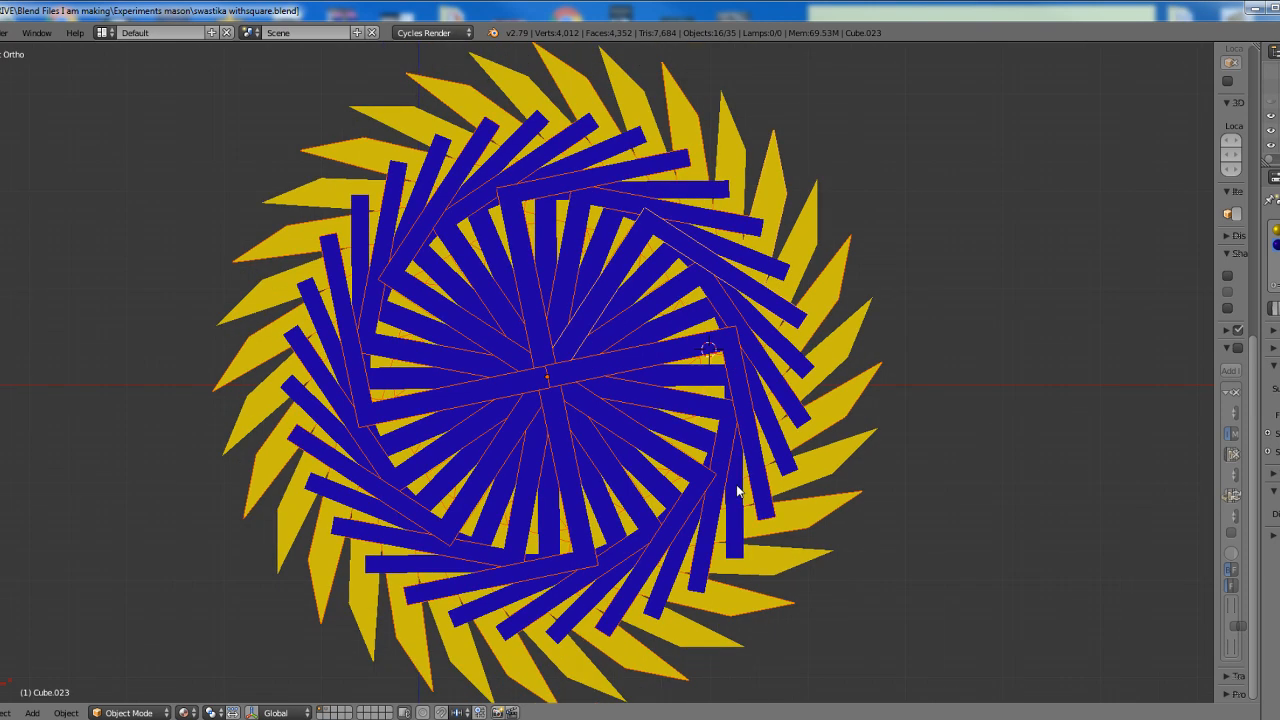
{"action": "key", "text": "ctrl+z"}
{"action": "key", "text": "ctrl+z"}
{"action": "key", "text": "ctrl+z"}
{"action": "key", "text": "ctrl+z"}
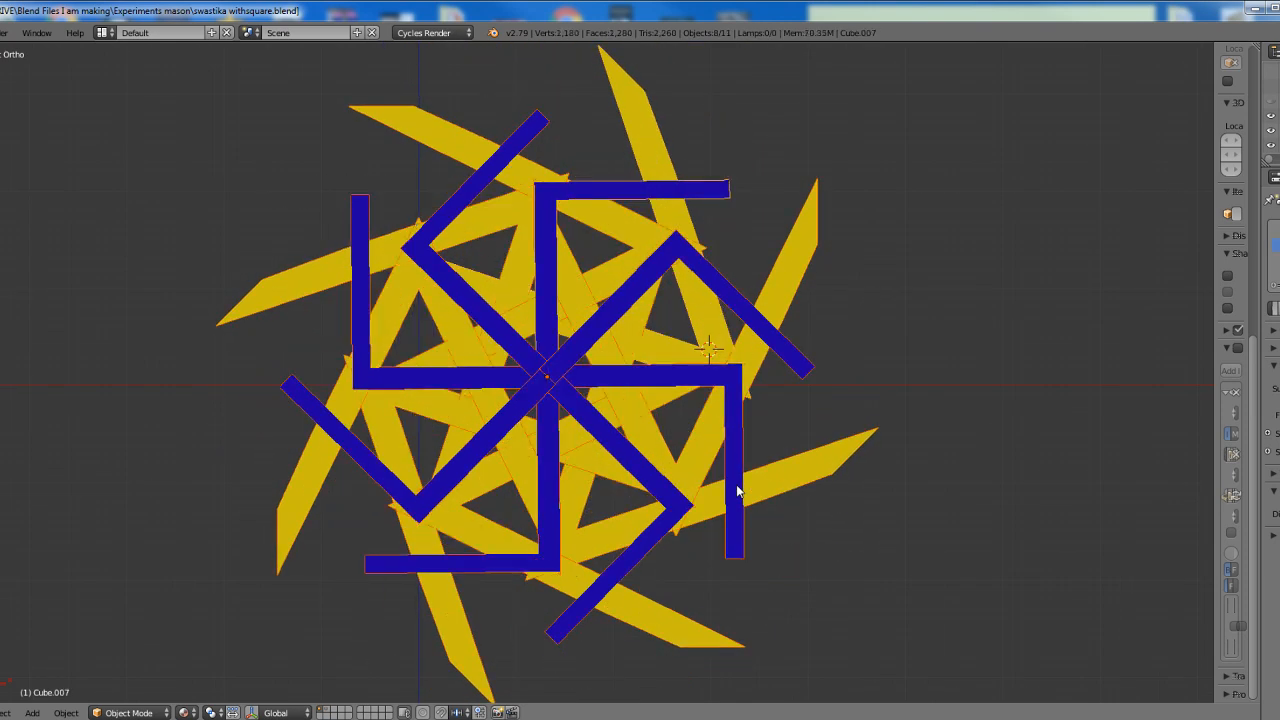
{"action": "key", "text": "ctrl+z"}
{"action": "key", "text": "ctrl+z"}
{"action": "key", "text": "ctrl+z"}
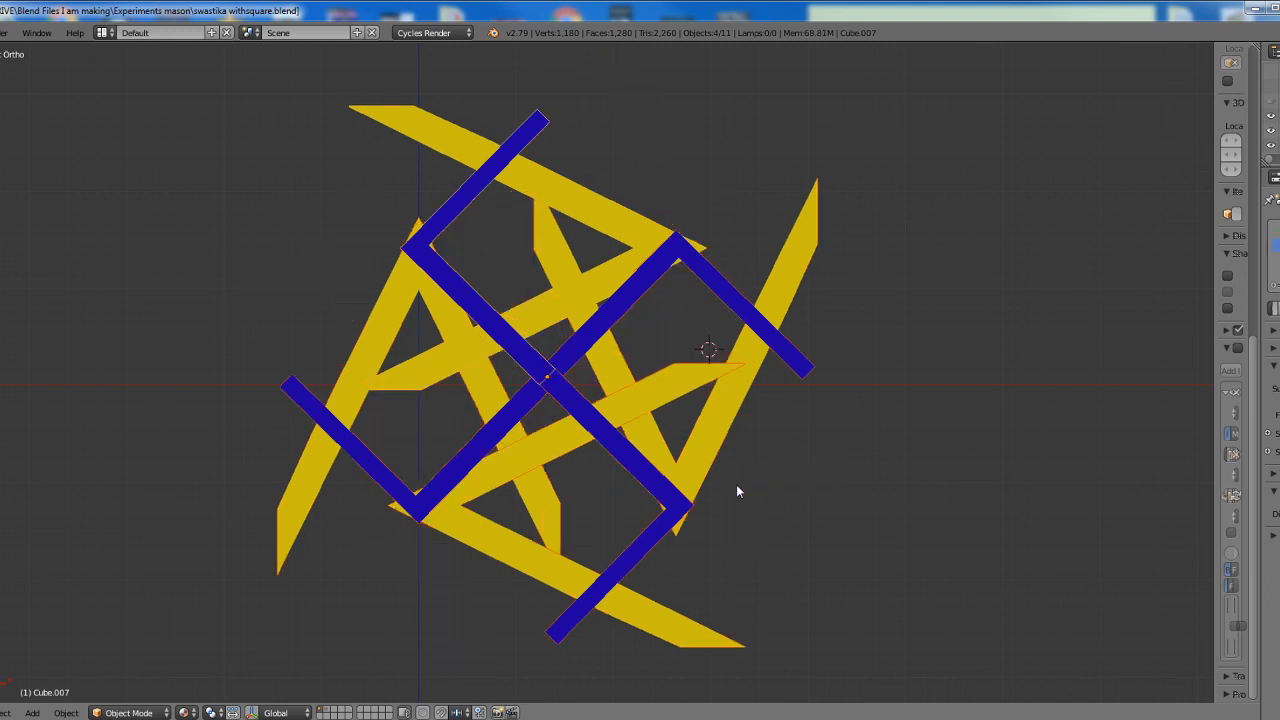
{"action": "key", "text": "ctrl+z"}
{"action": "key", "text": "ctrl+z"}
{"action": "key", "text": "ctrl+z"}
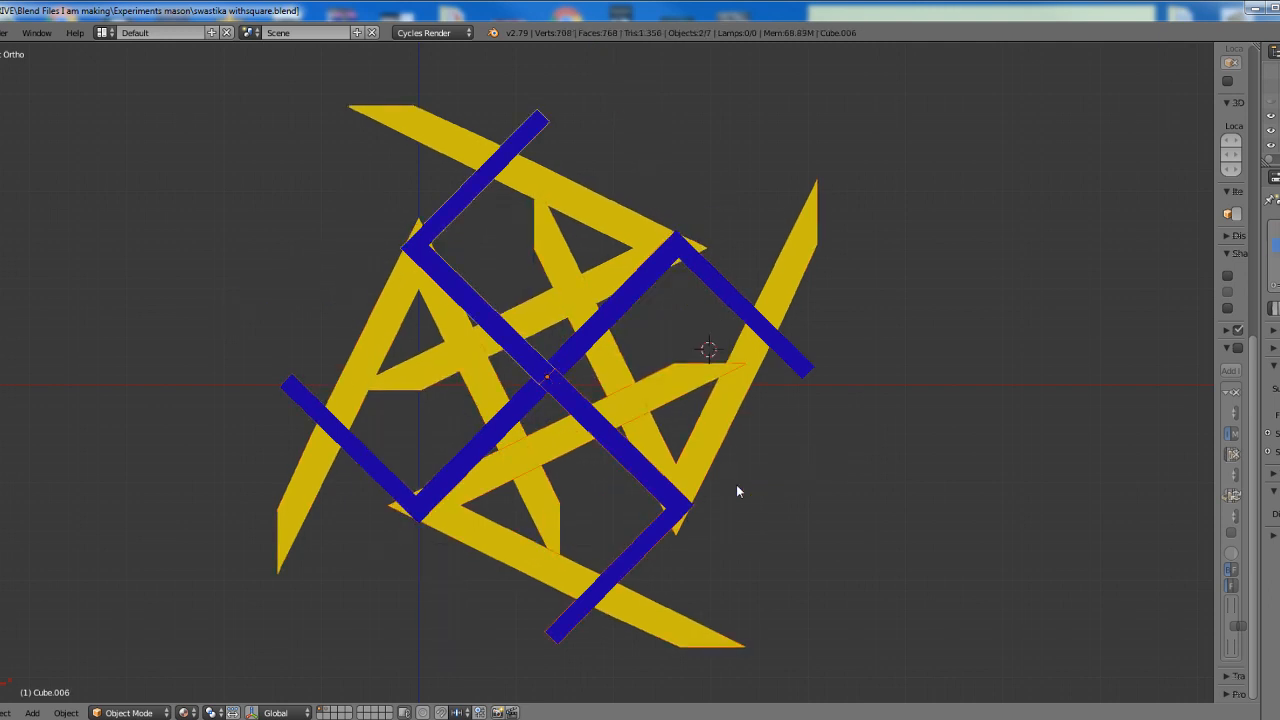
{"action": "key", "text": "ctrl+z"}
{"action": "key", "text": "ctrl+z"}
{"action": "key", "text": "ctrl+z"}
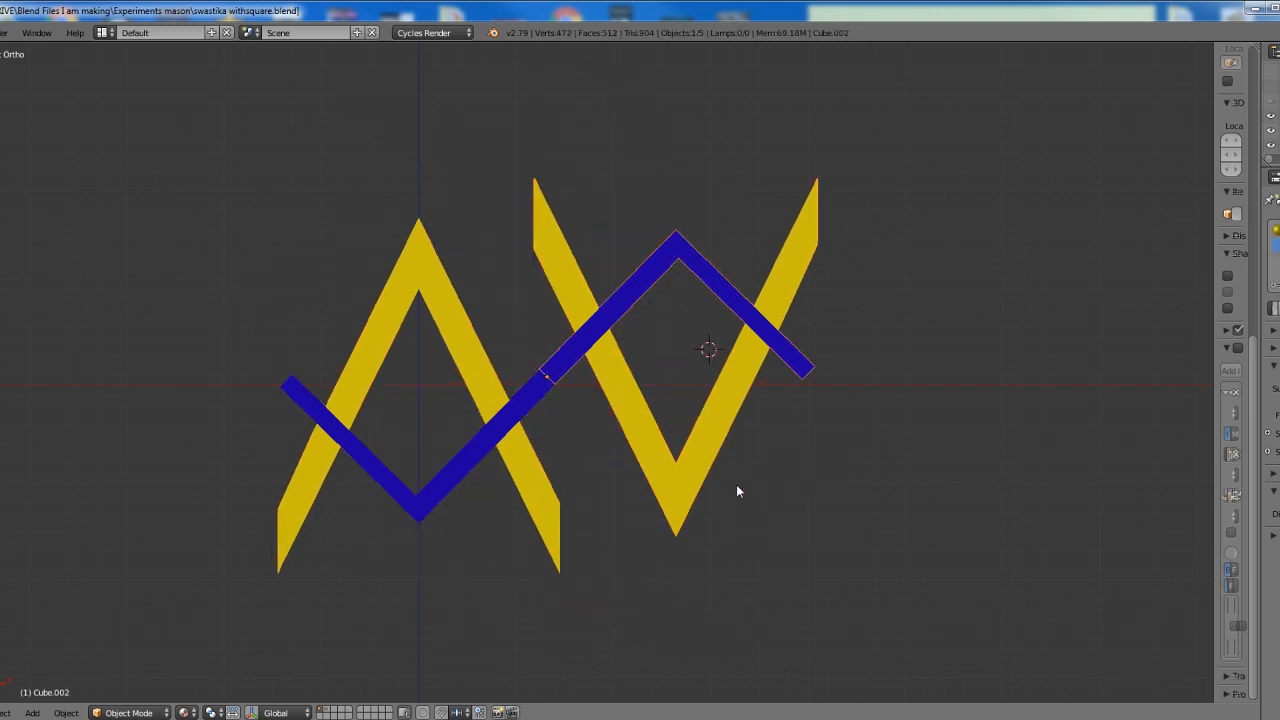
{"action": "key", "text": "ctrl+z"}
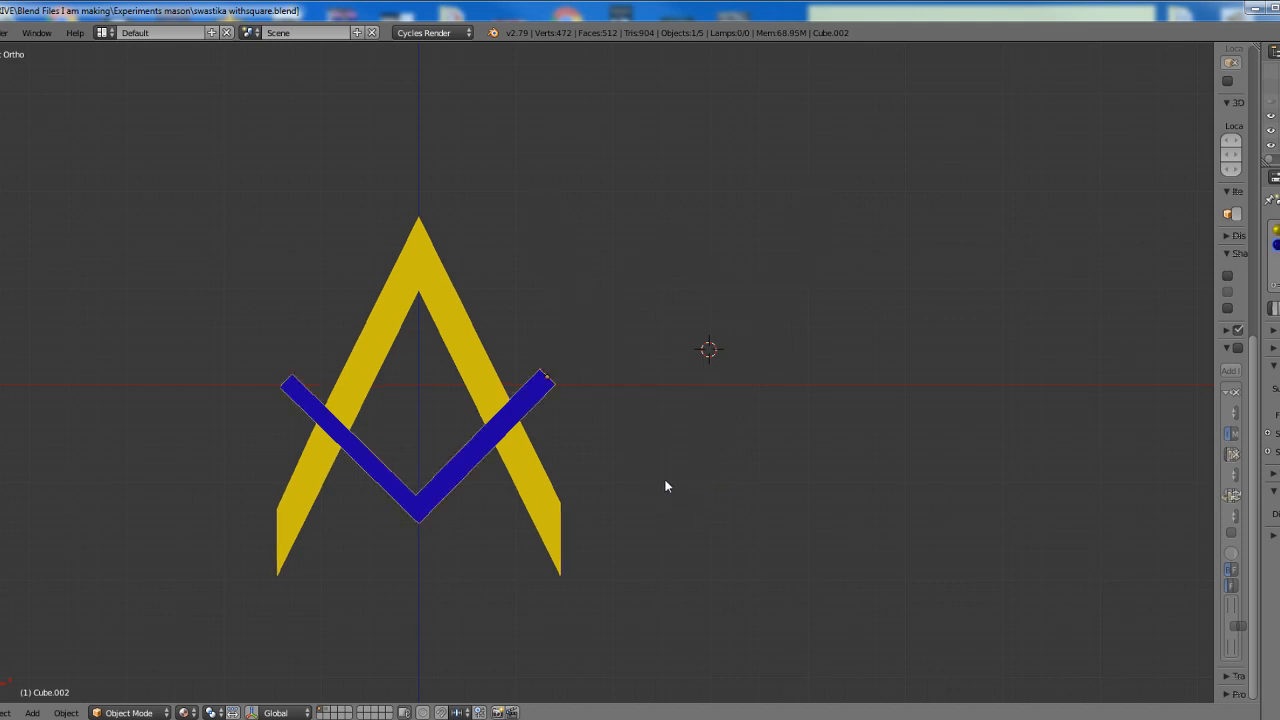
Place the 3D cursor where the blue square's lower edge crosses the inner edge of the yellow compass's right leg
{"action": "middle_click_drag", "start_coordinate": [648, 465], "coordinate": [742, 308], "text": "shift"}
{"action": "scroll", "coordinate": [745, 323], "scroll_direction": "up", "scroll_amount": 5}
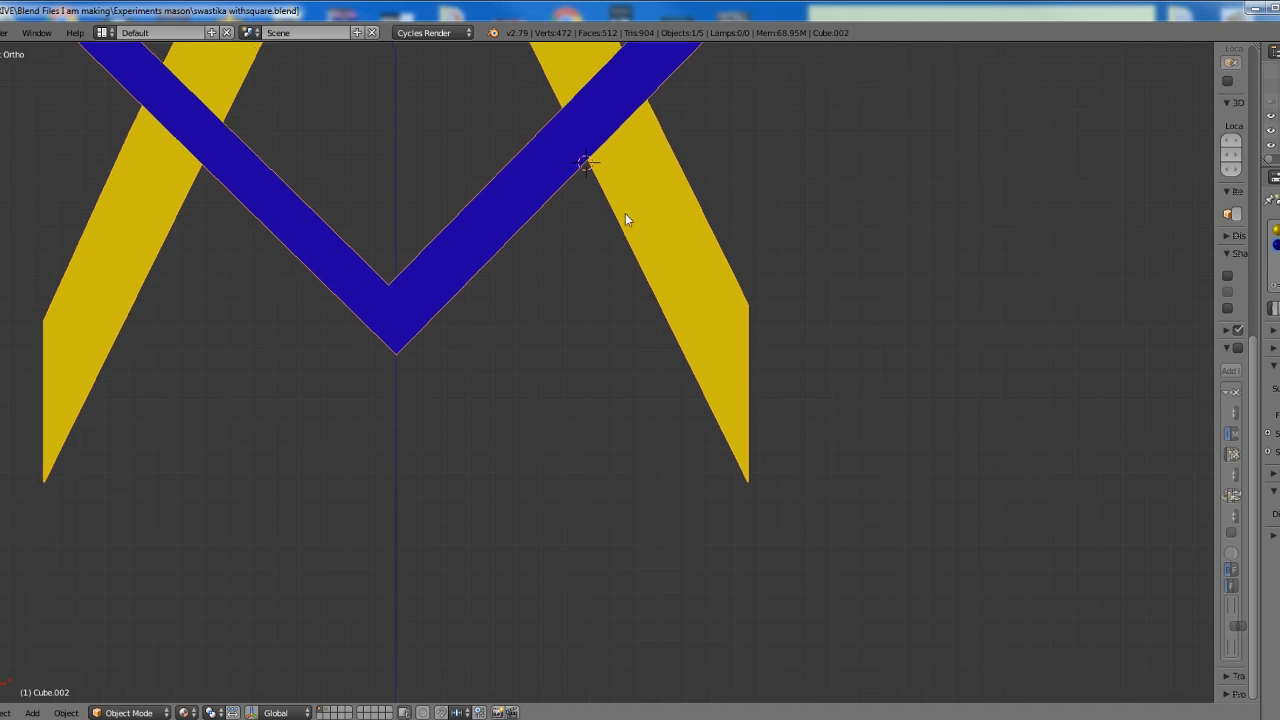
{"action": "middle_click_drag", "start_coordinate": [625, 213], "coordinate": [610, 280], "text": "shift"}
{"action": "scroll", "coordinate": [610, 280], "scroll_direction": "up", "scroll_amount": 4}
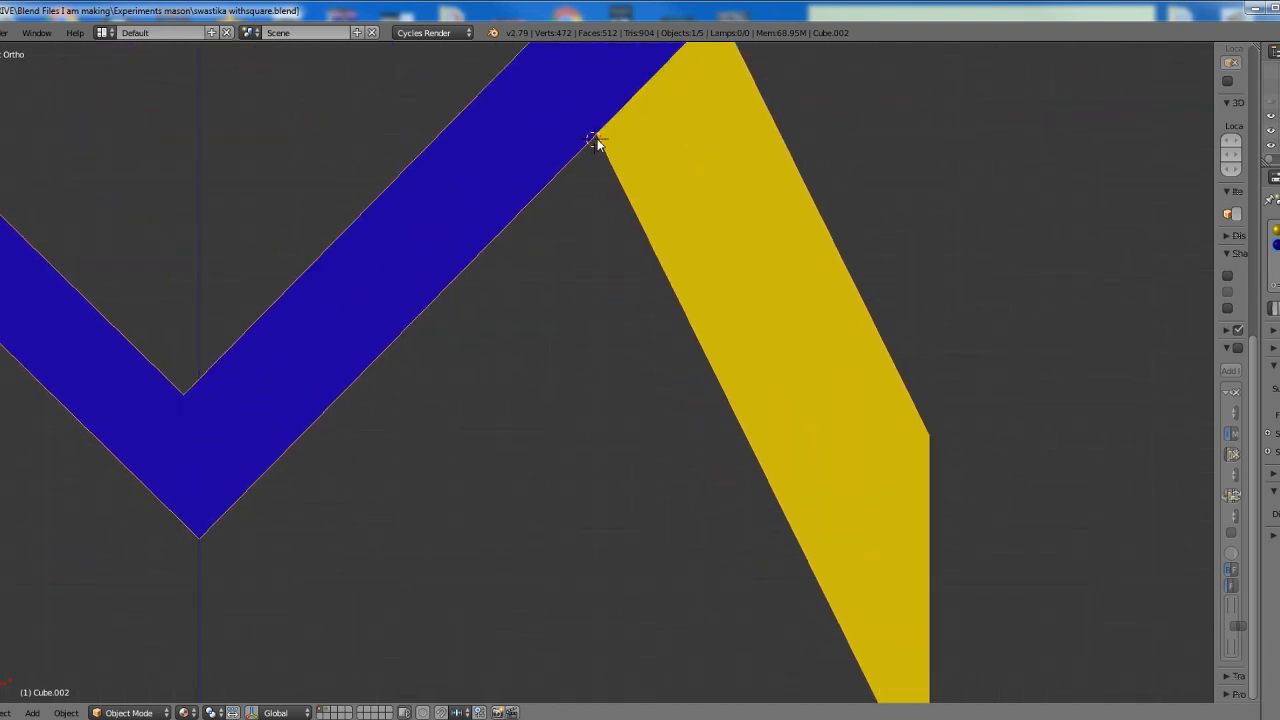
{"action": "left_click", "coordinate": [597, 139]}
Move the overlapping duplicate square-and-compass figure aside and delete it
{"action": "key", "text": "g"}
{"action": "left_click", "coordinate": [1059, 68]}
{"action": "key", "text": "x"}
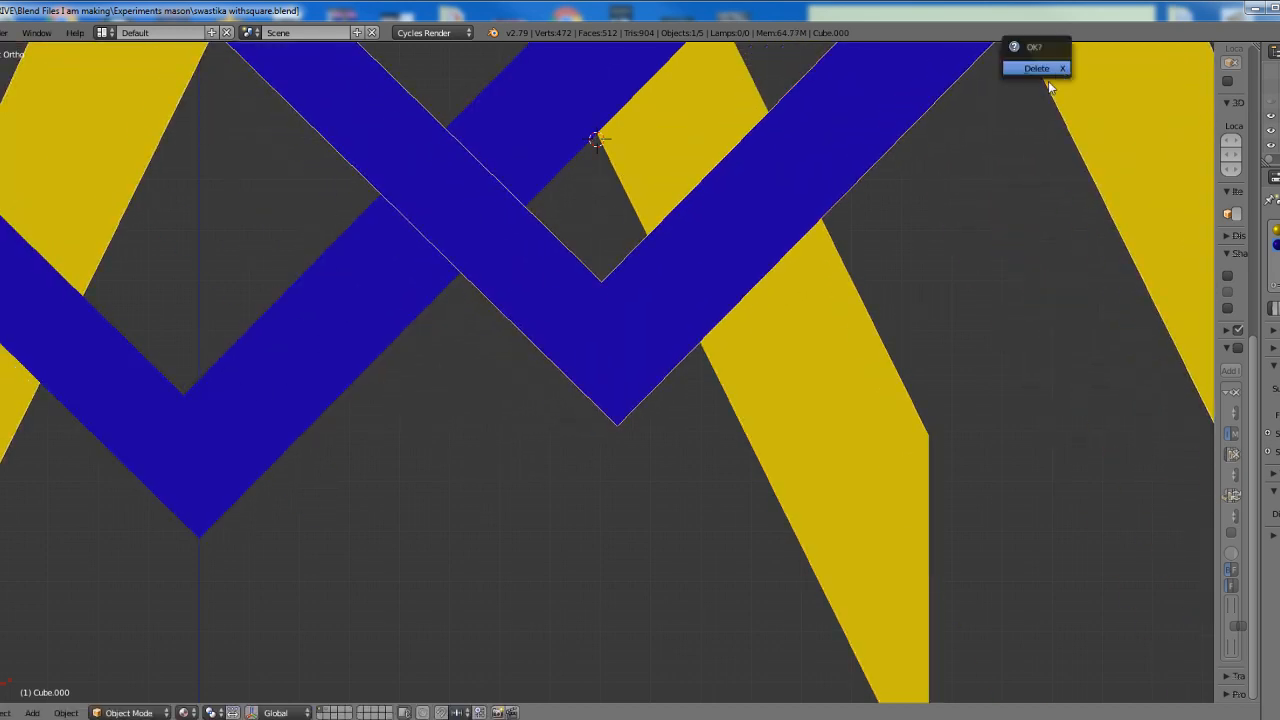
{"action": "left_click", "coordinate": [1047, 82]}
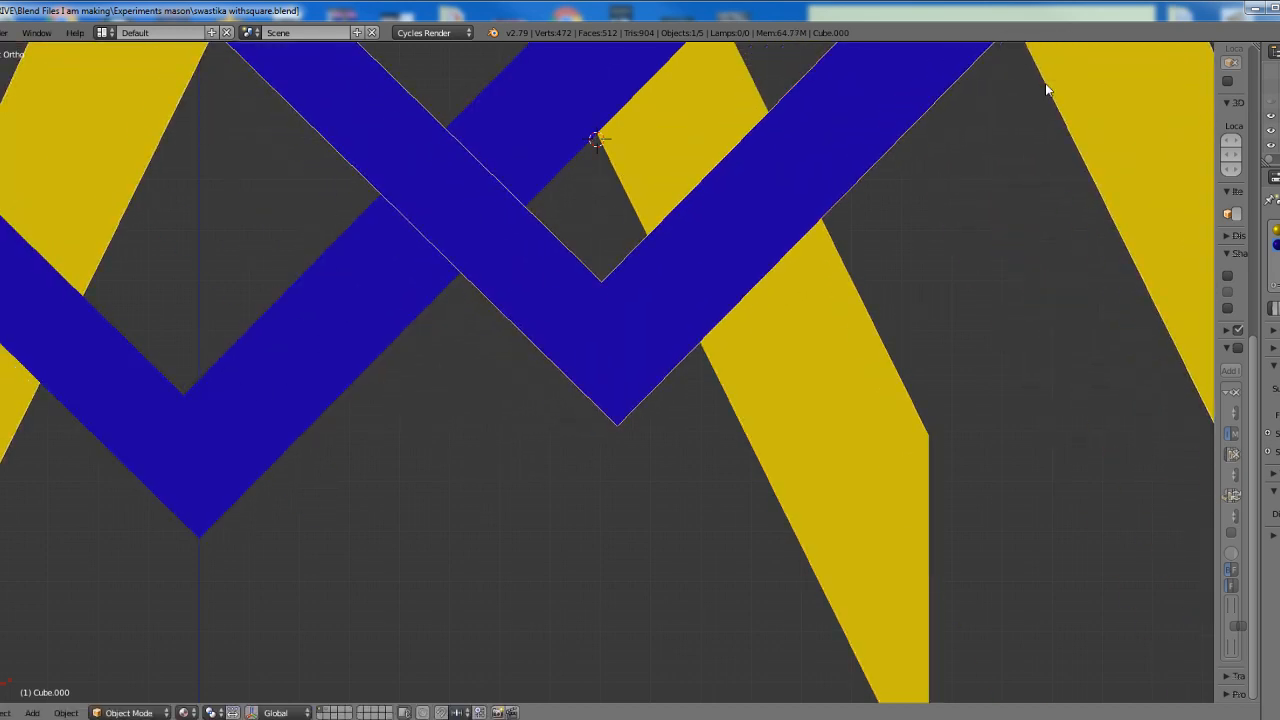
{"action": "key", "text": "x"}
{"action": "left_click", "coordinate": [866, 127]}
Select the remaining square-and-compass figure and set its origin to the 3D cursor
{"action": "right_click", "coordinate": [665, 161]}
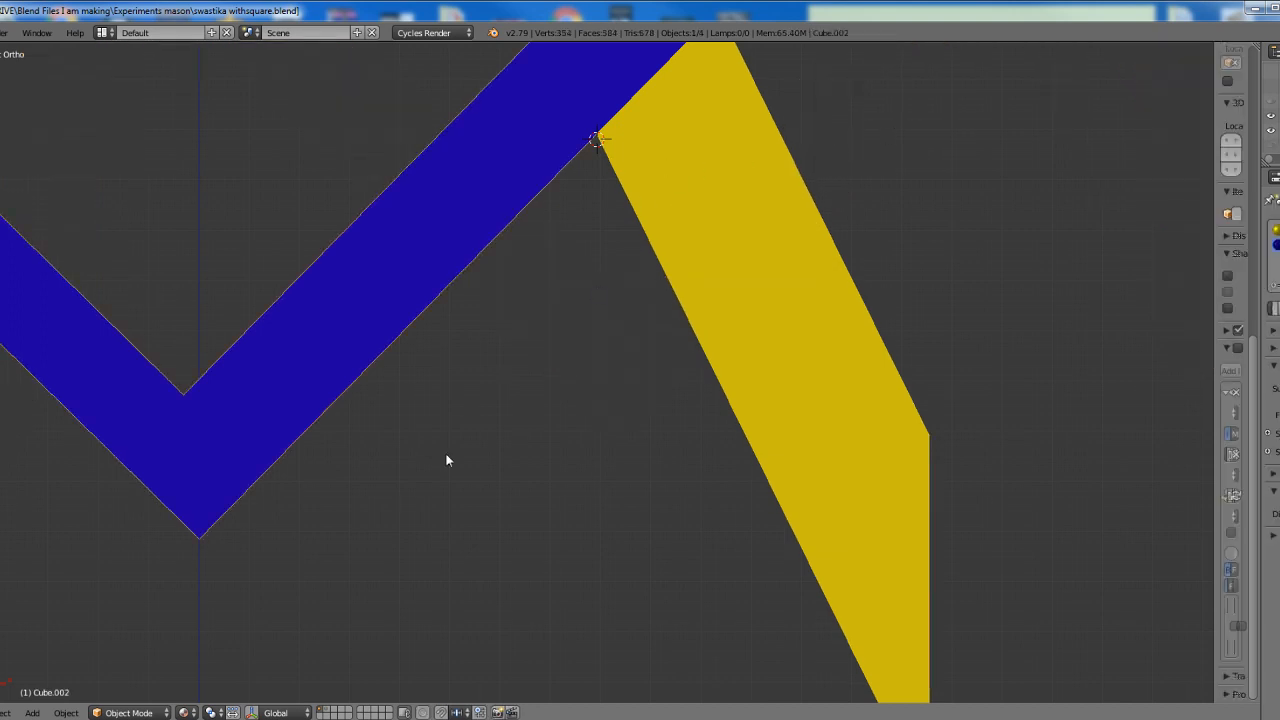
{"action": "left_click", "coordinate": [66, 712]}
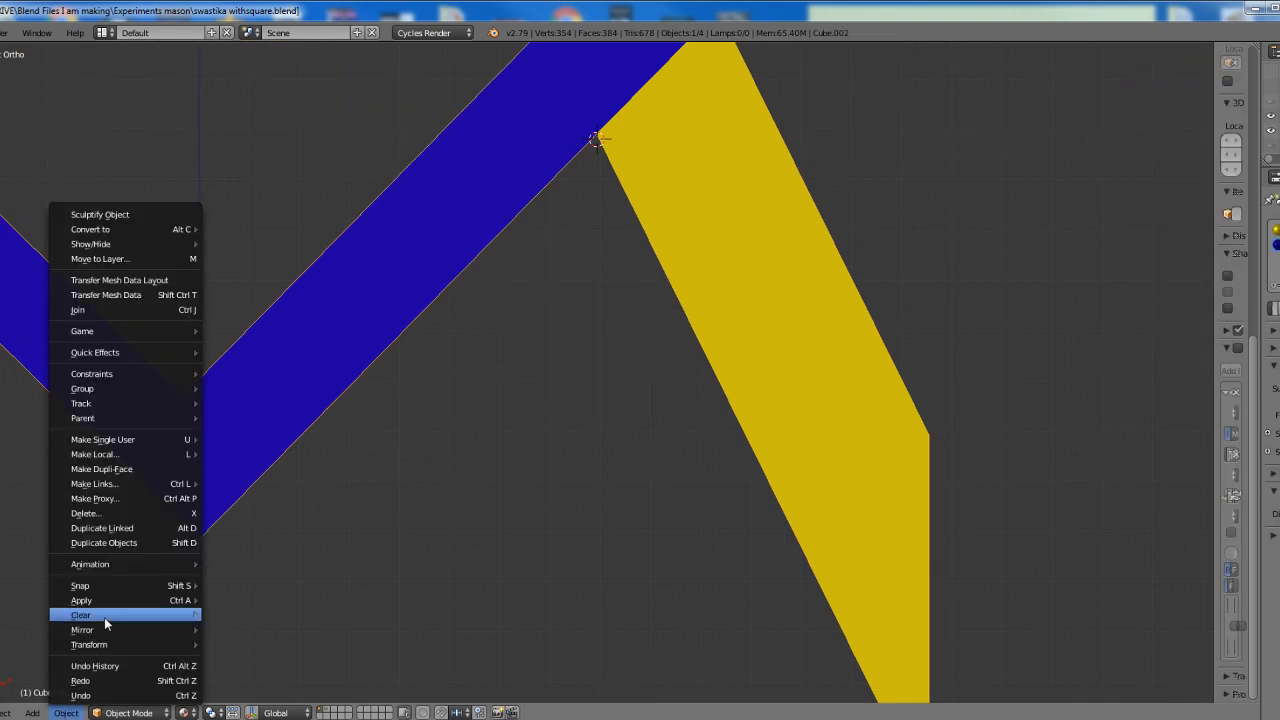
{"action": "mouse_move", "coordinate": [105, 645]}
{"action": "left_click", "coordinate": [260, 578]}
Duplicate the square-and-compass figure in place and rotate the copy 180 degrees about the crossing of square and compass leg
{"action": "scroll", "coordinate": [635, 385], "scroll_direction": "down", "scroll_amount": 8}
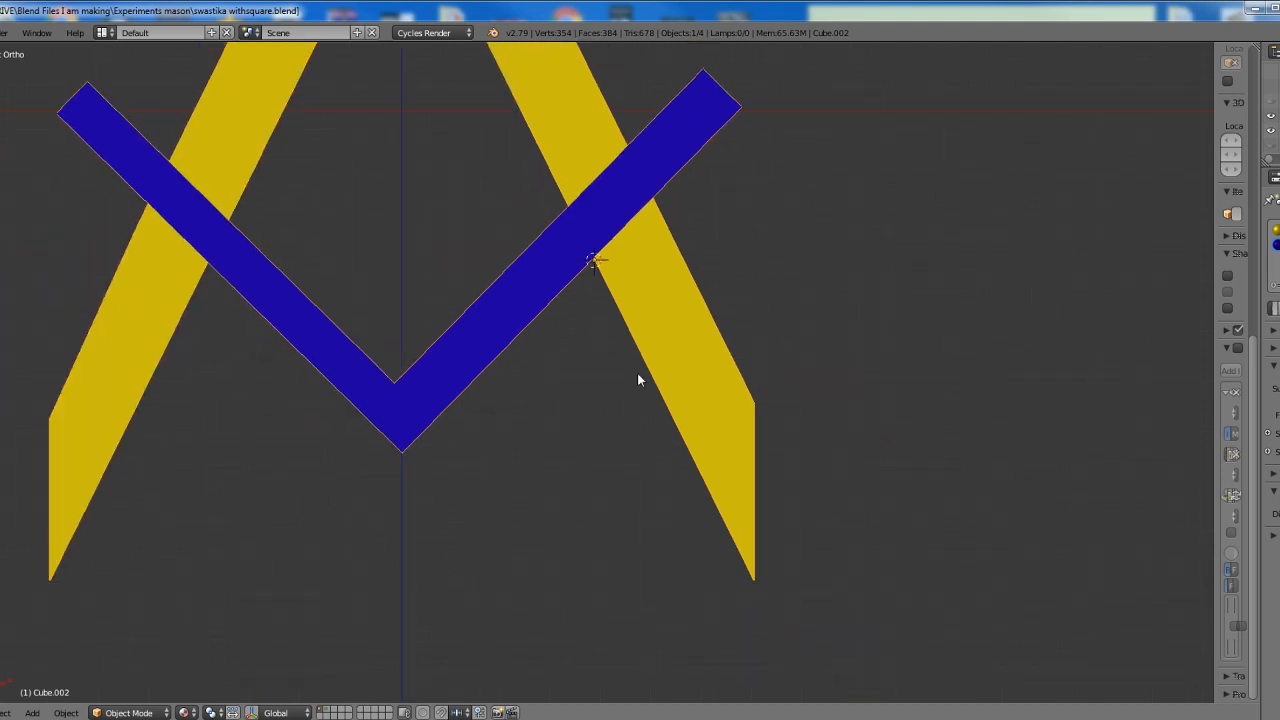
{"action": "middle_click_drag", "start_coordinate": [634, 372], "coordinate": [660, 416], "text": "shift"}
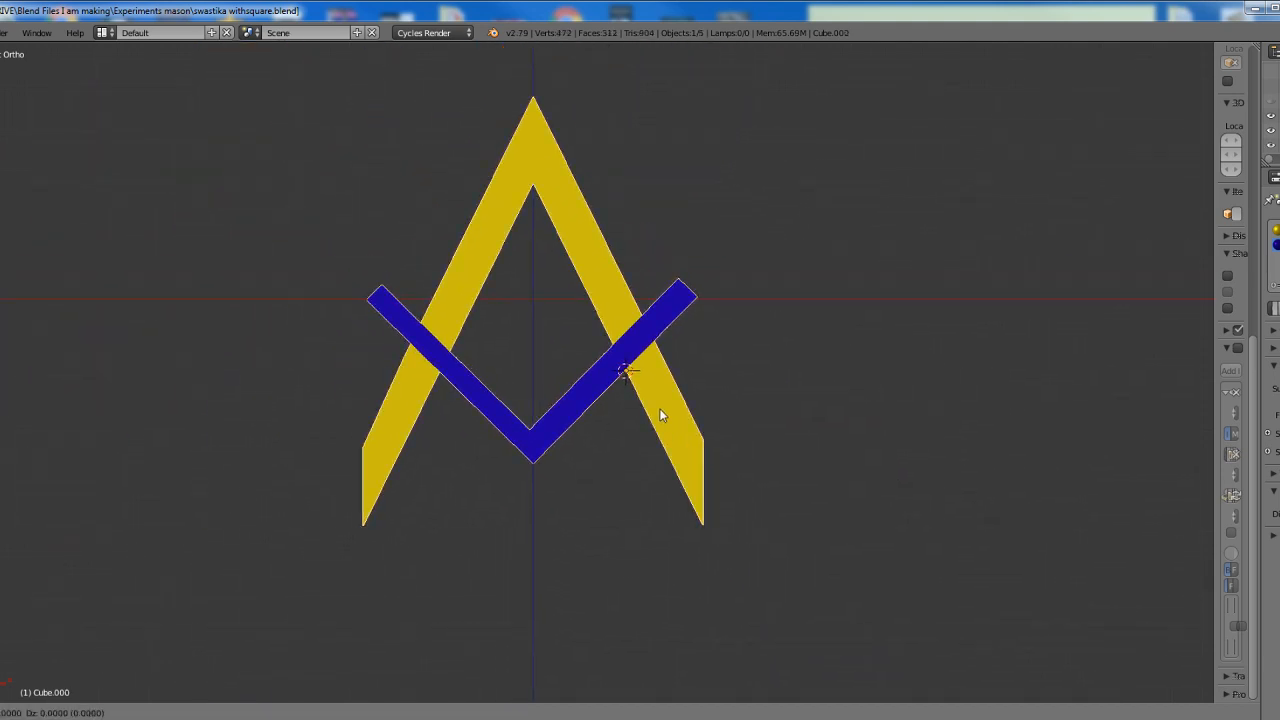
{"action": "key", "text": "shift+d"}
{"action": "type", "text": "r180"}
{"action": "key", "text": "Return"}
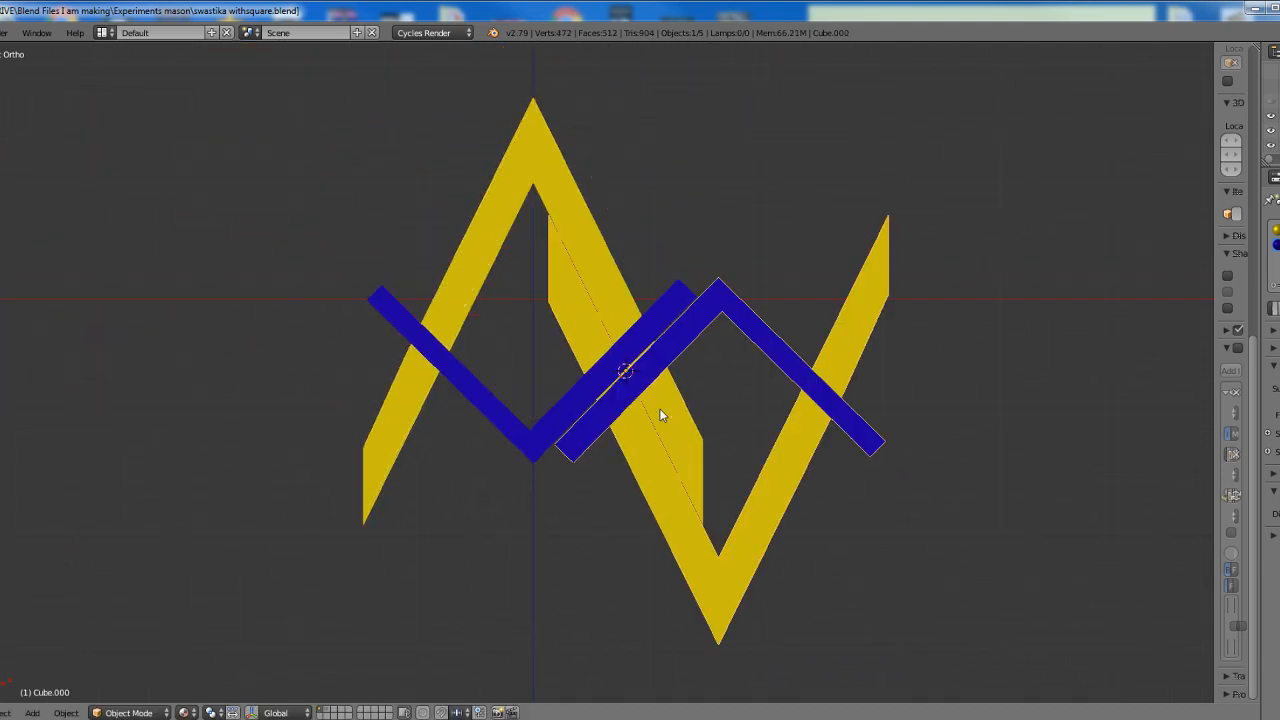
Select both square-and-compass figures, duplicate them in place and rotate the copies 90 degrees about the shared crossing point
{"action": "right_click", "coordinate": [660, 416], "text": "shift"}
{"action": "key", "text": "shift+d"}
{"action": "type", "text": "r90"}
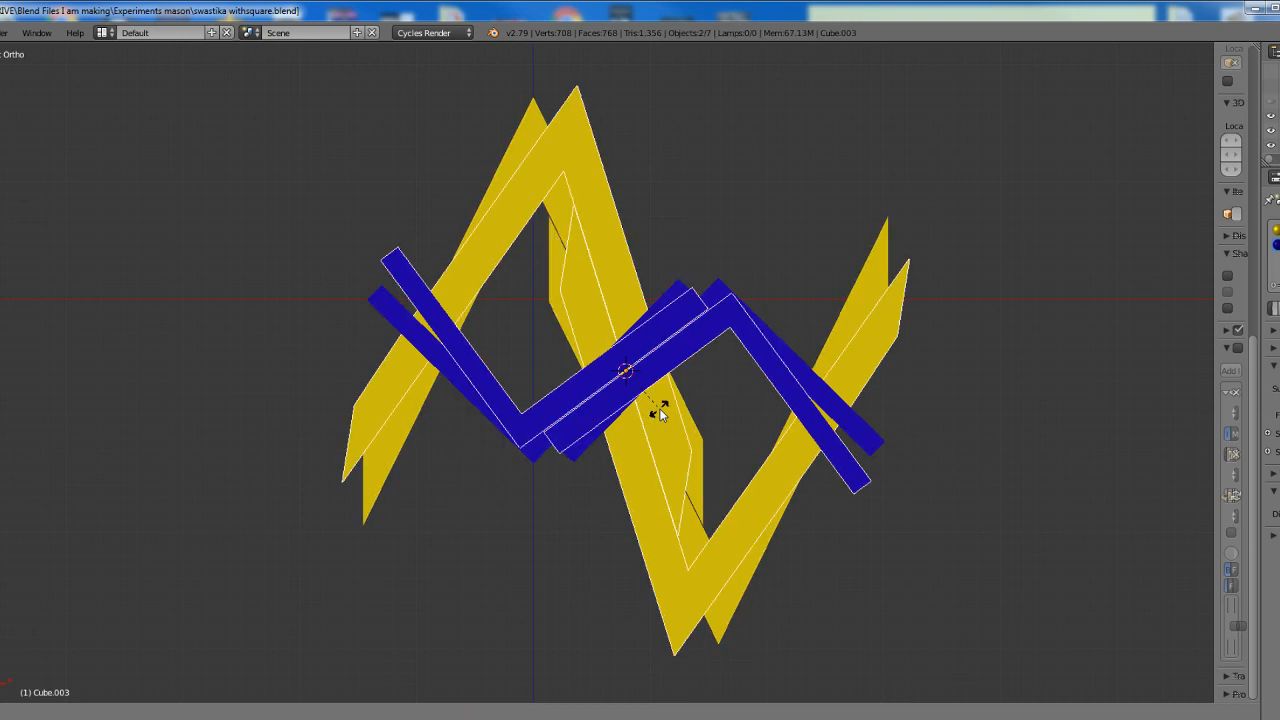
{"action": "key", "text": "Return"}
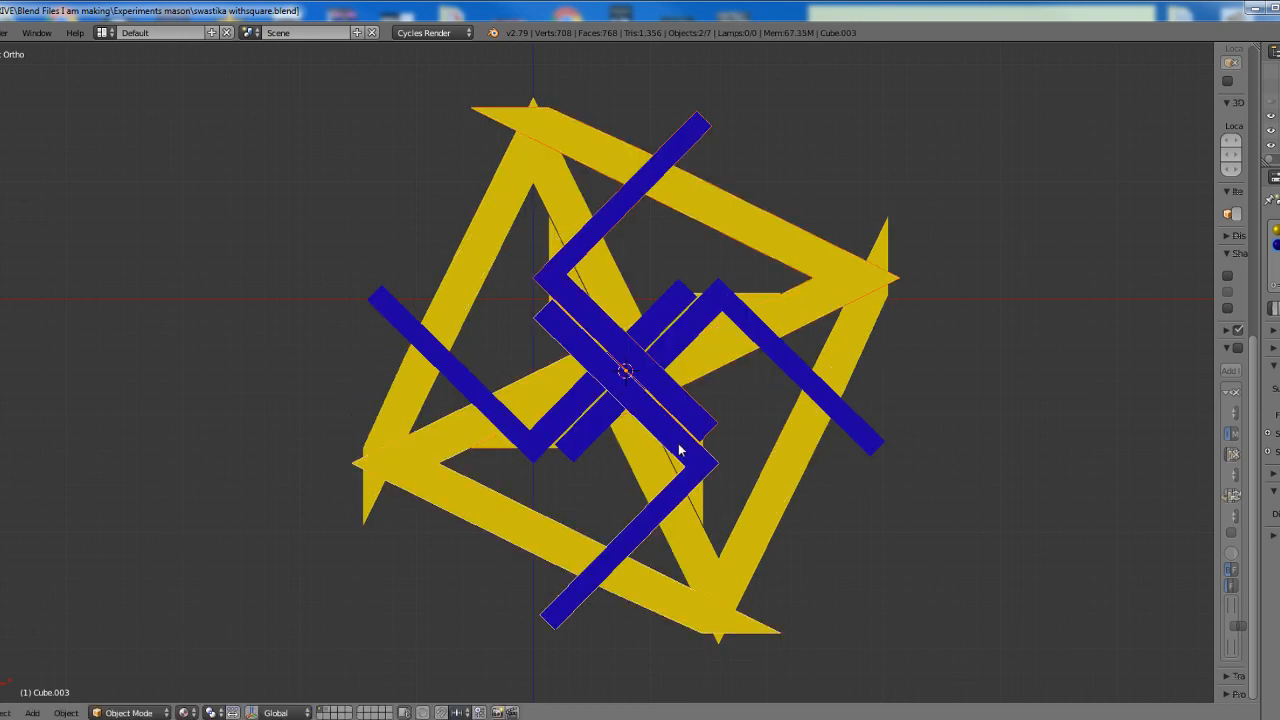
Select all four square-and-compass figures, duplicate them in place and rotate the copies 45 degrees about the shared crossing point
{"action": "scroll", "coordinate": [680, 450], "scroll_direction": "up", "scroll_amount": 1}
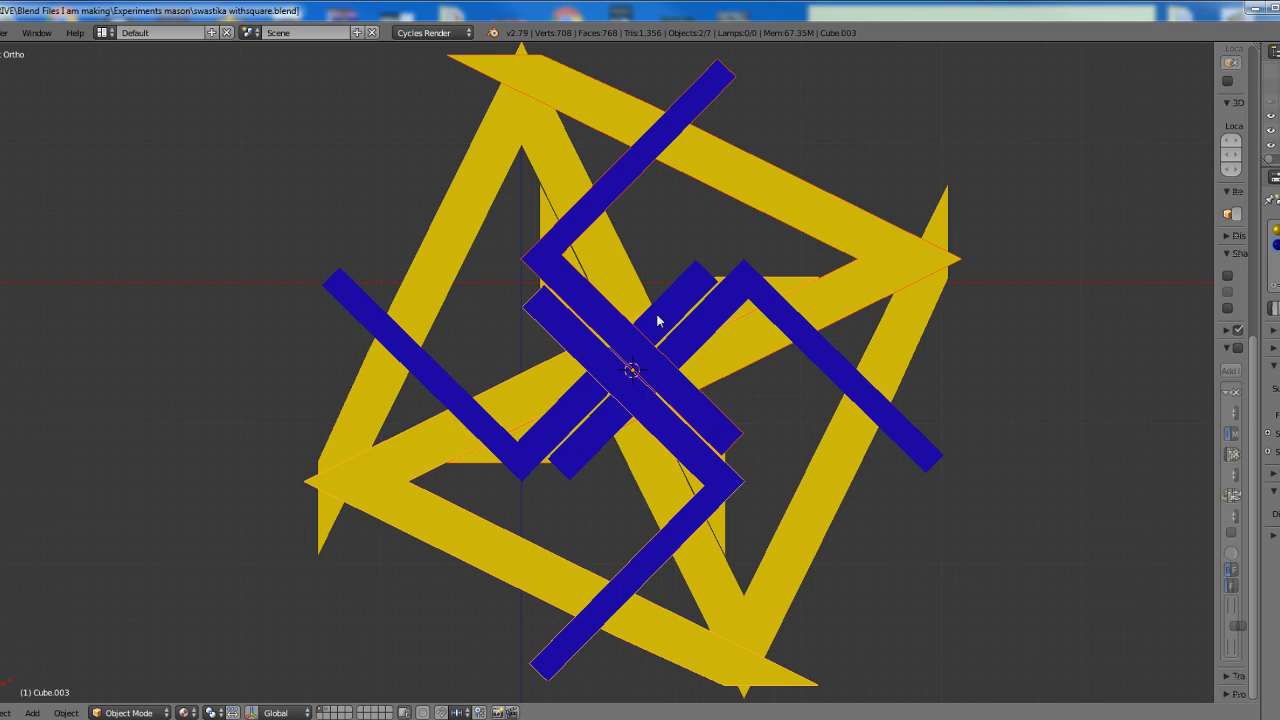
{"action": "key", "text": "a"}
{"action": "key", "text": "a"}
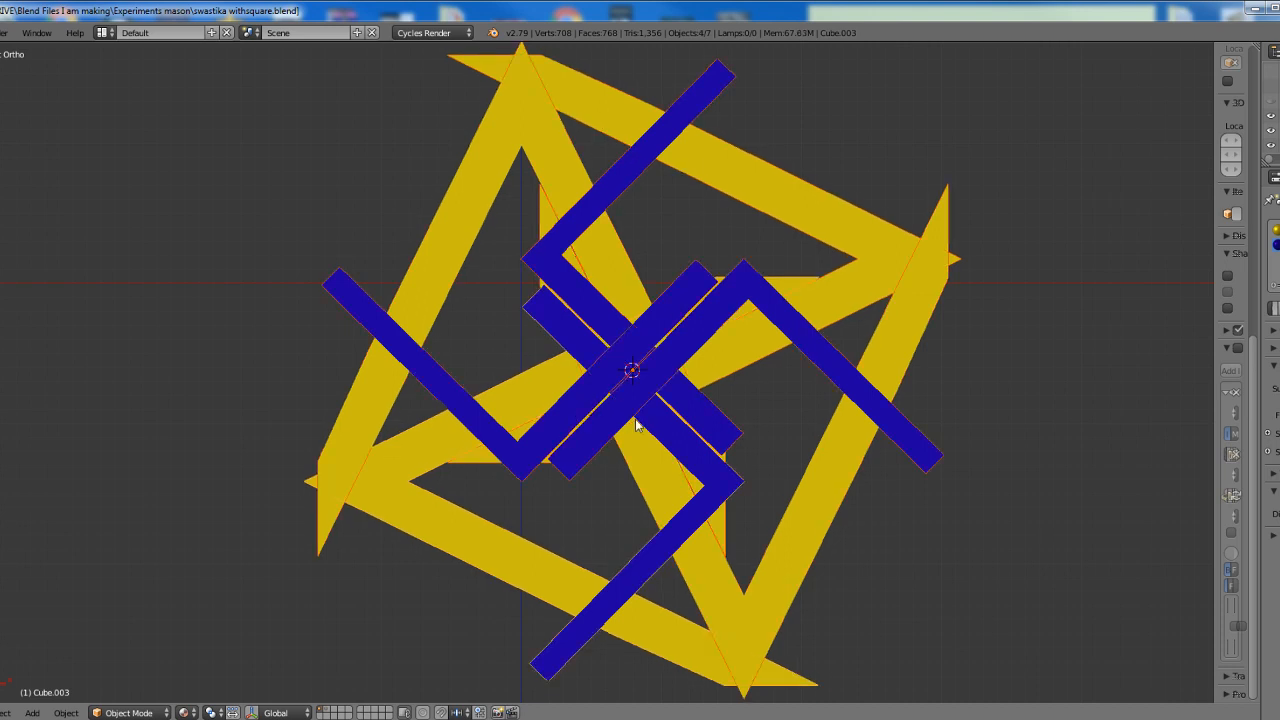
{"action": "key", "text": "shift+d"}
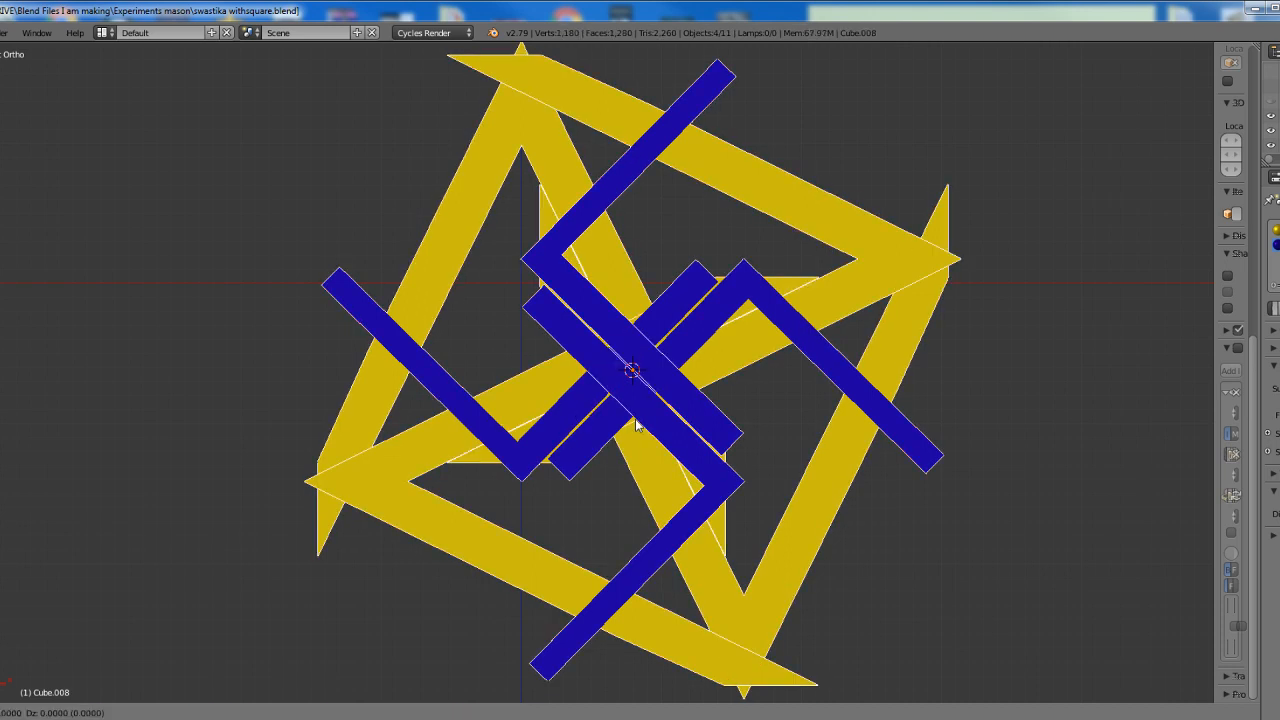
{"action": "left_click", "coordinate": [636, 425]}
{"action": "key", "text": "r"}
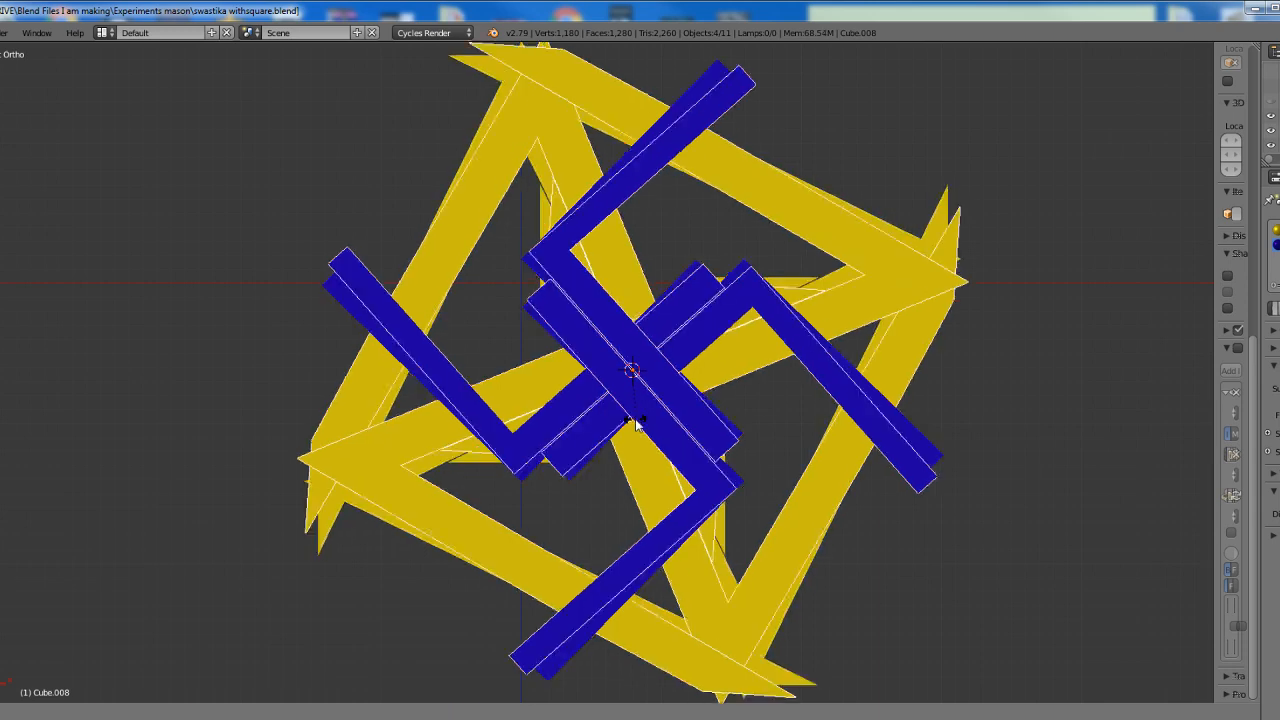
{"action": "left_click", "coordinate": [687, 445]}
Select all eight square-and-compass figures, duplicate them in place and rotate the copies about 22.5 degrees around the shared crossing point
{"action": "key", "text": "a"}
{"action": "key", "text": "a"}
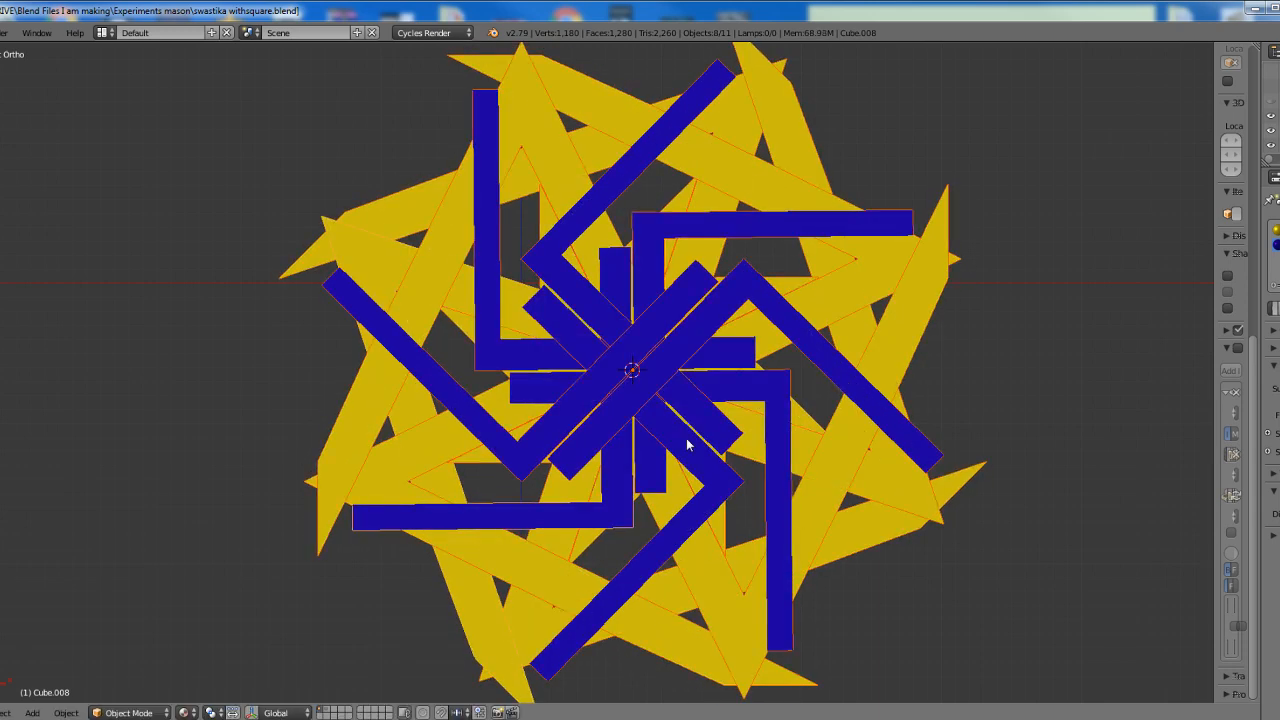
{"action": "key", "text": "shift+d"}
{"action": "key", "text": "r"}
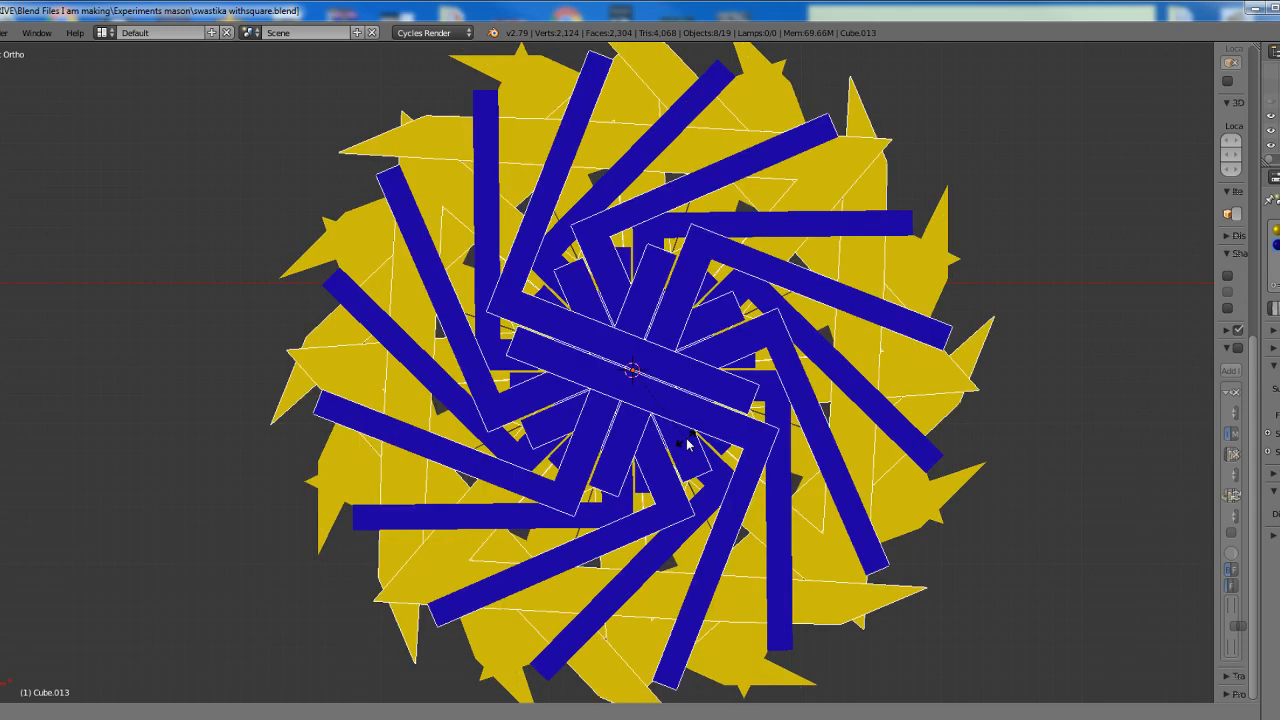
{"action": "left_click", "coordinate": [697, 456]}
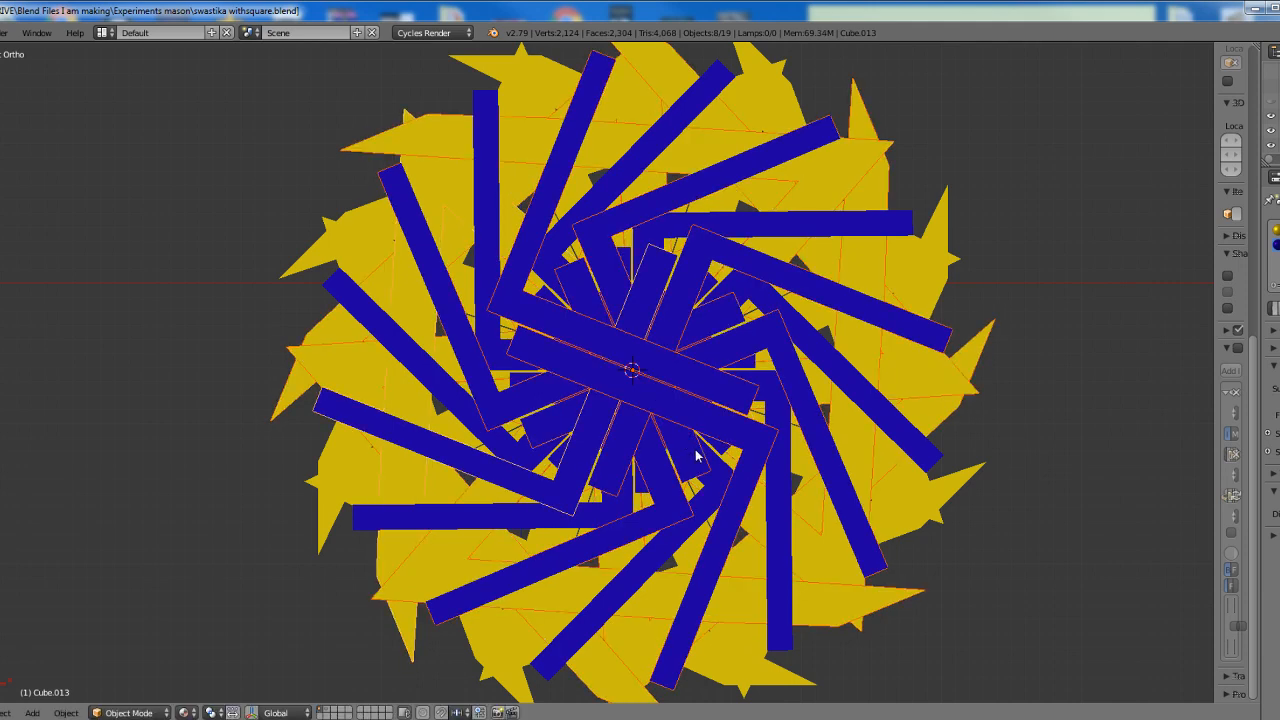
Duplicate all sixteen square-and-compass figures in place, rotate the copies 11 degrees about the shared crossing point and clear the selection
{"action": "scroll", "coordinate": [706, 465], "scroll_direction": "down", "scroll_amount": 1}
{"action": "key", "text": "a"}
{"action": "key", "text": "a"}
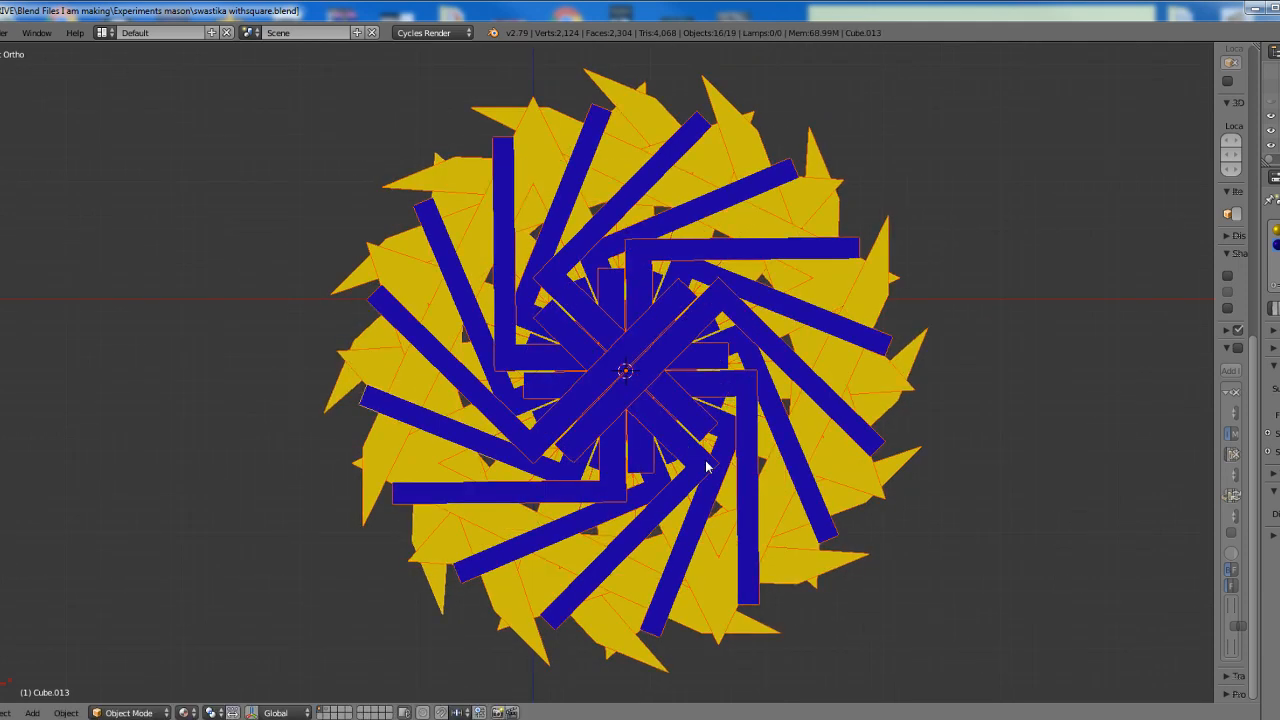
{"action": "key", "text": "shift+d"}
{"action": "key", "text": "Return"}
{"action": "type", "text": "r11"}
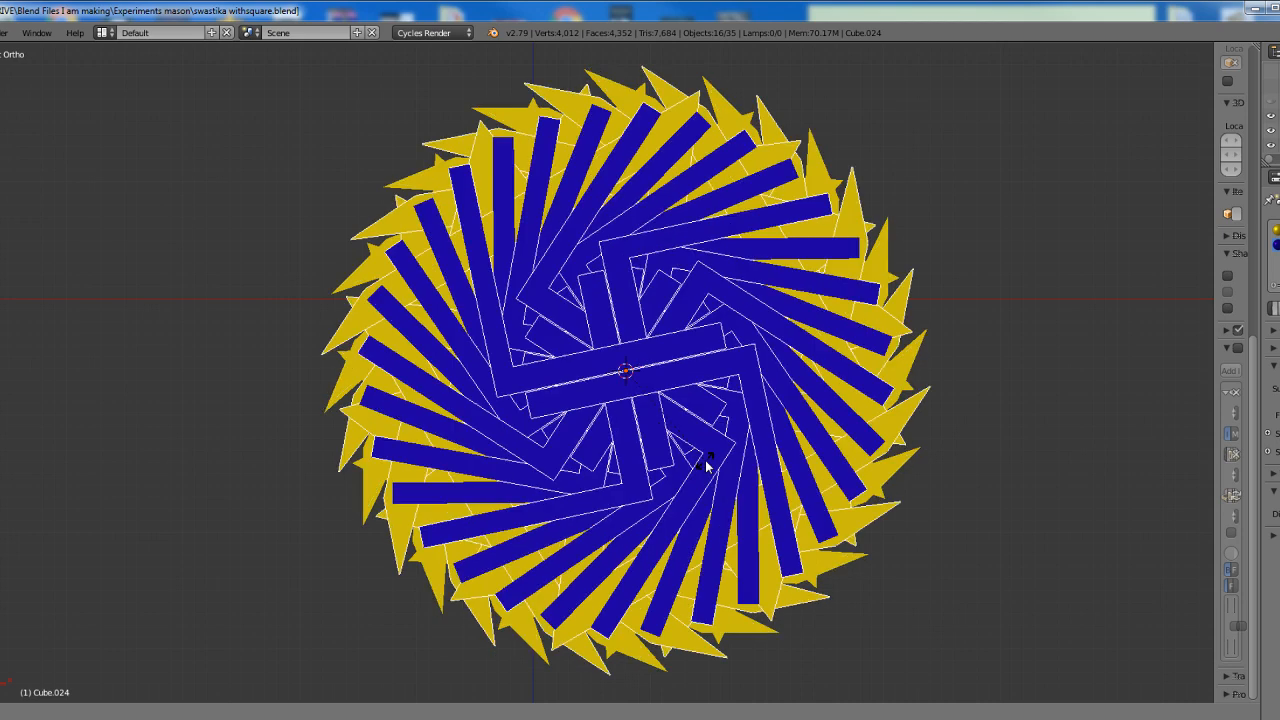
{"action": "key", "text": "Return"}
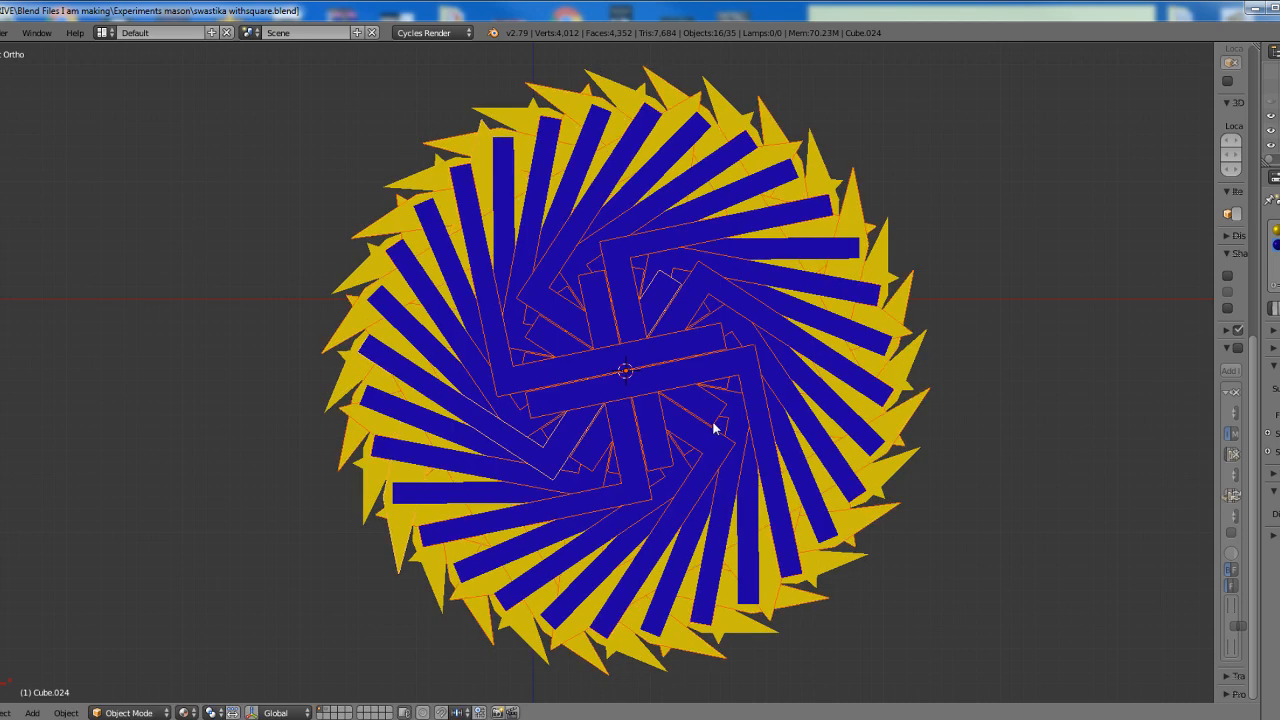
{"action": "middle_click_drag", "start_coordinate": [700, 443], "coordinate": [651, 451], "text": "shift"}
{"action": "key", "text": "a"}
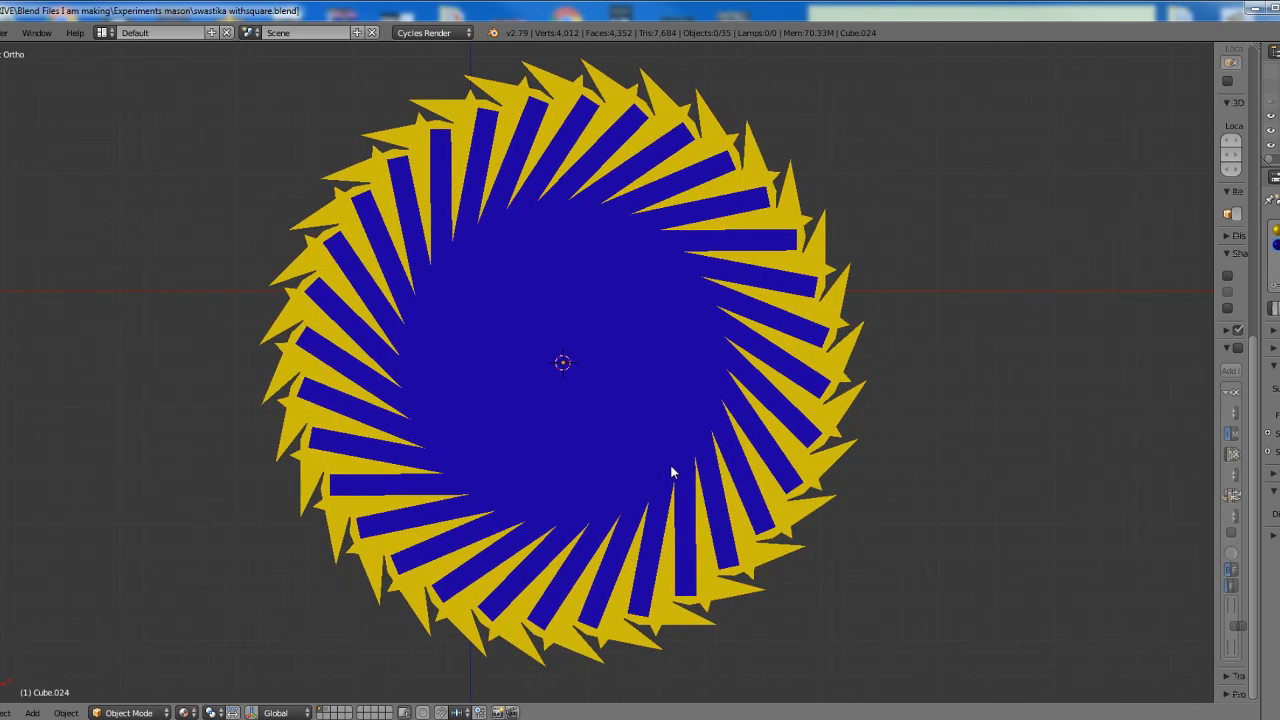
{"action": "scroll", "coordinate": [672, 472], "scroll_direction": "up", "scroll_amount": 1}
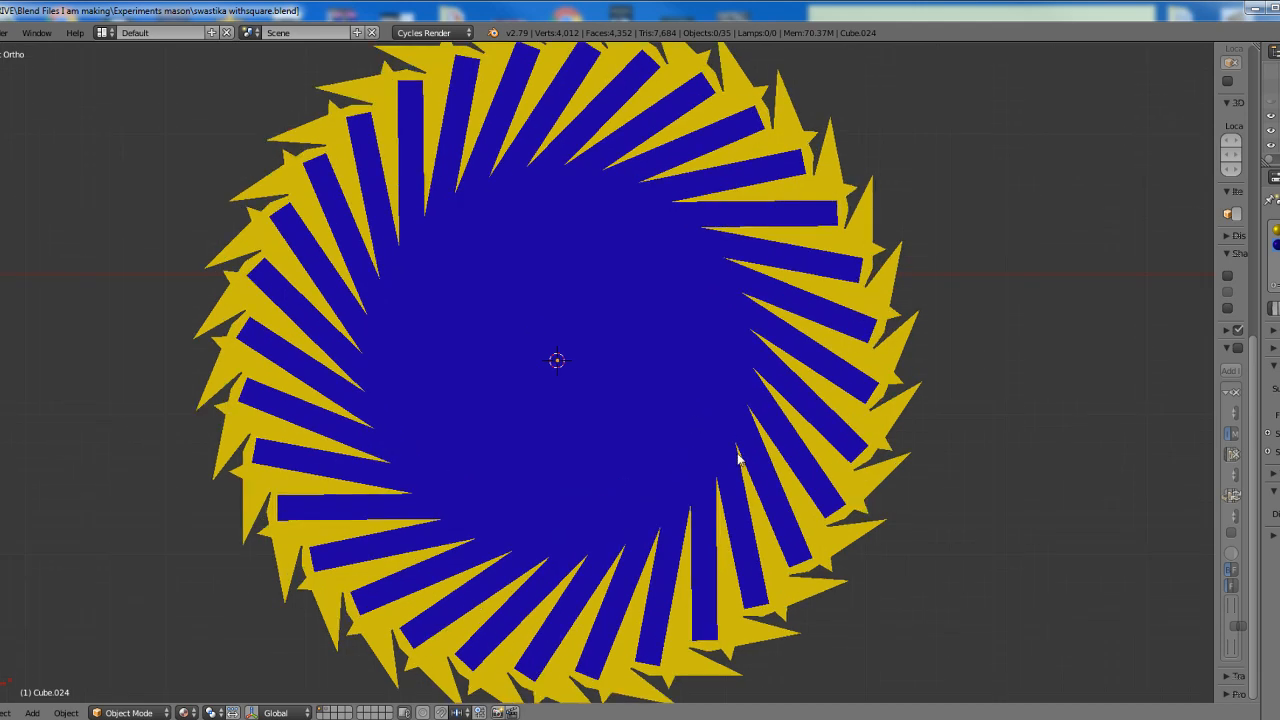
{"action": "scroll", "coordinate": [738, 458], "scroll_direction": "down", "scroll_amount": 1}
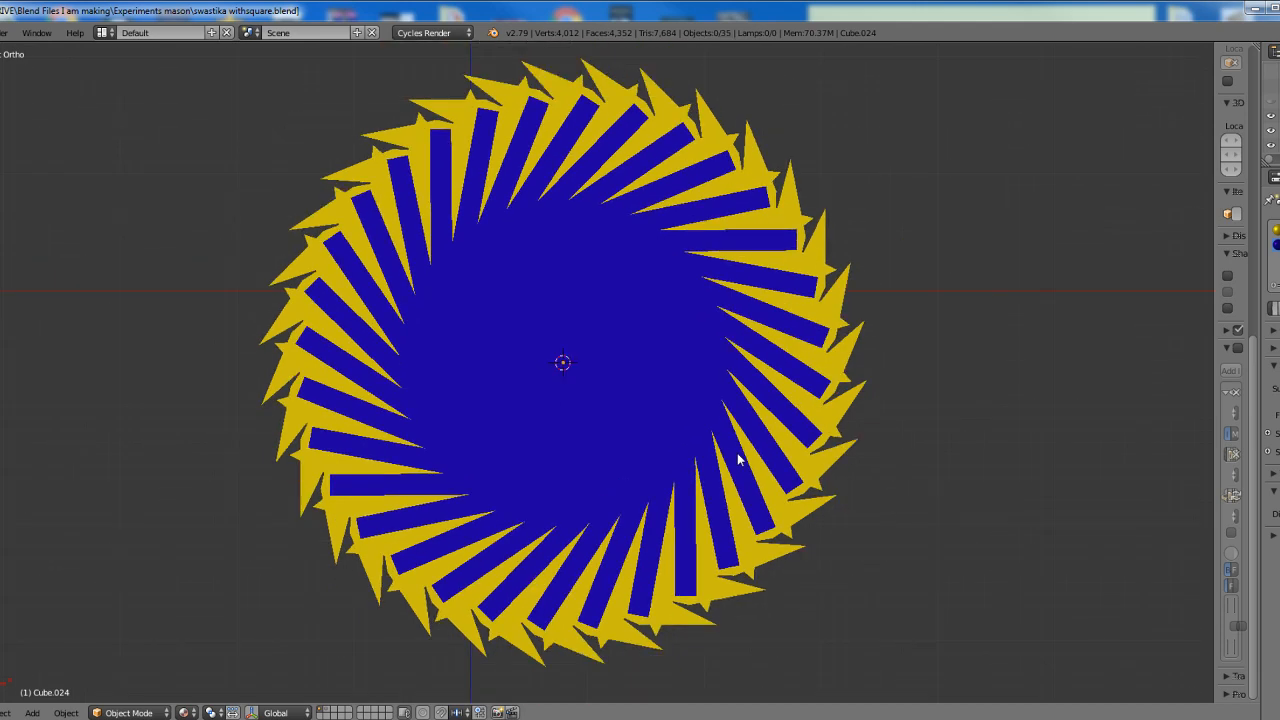
Undo the duplications and rotations about the crossing point until only the upright square-and-compass figure shows
{"action": "key", "text": "a"}
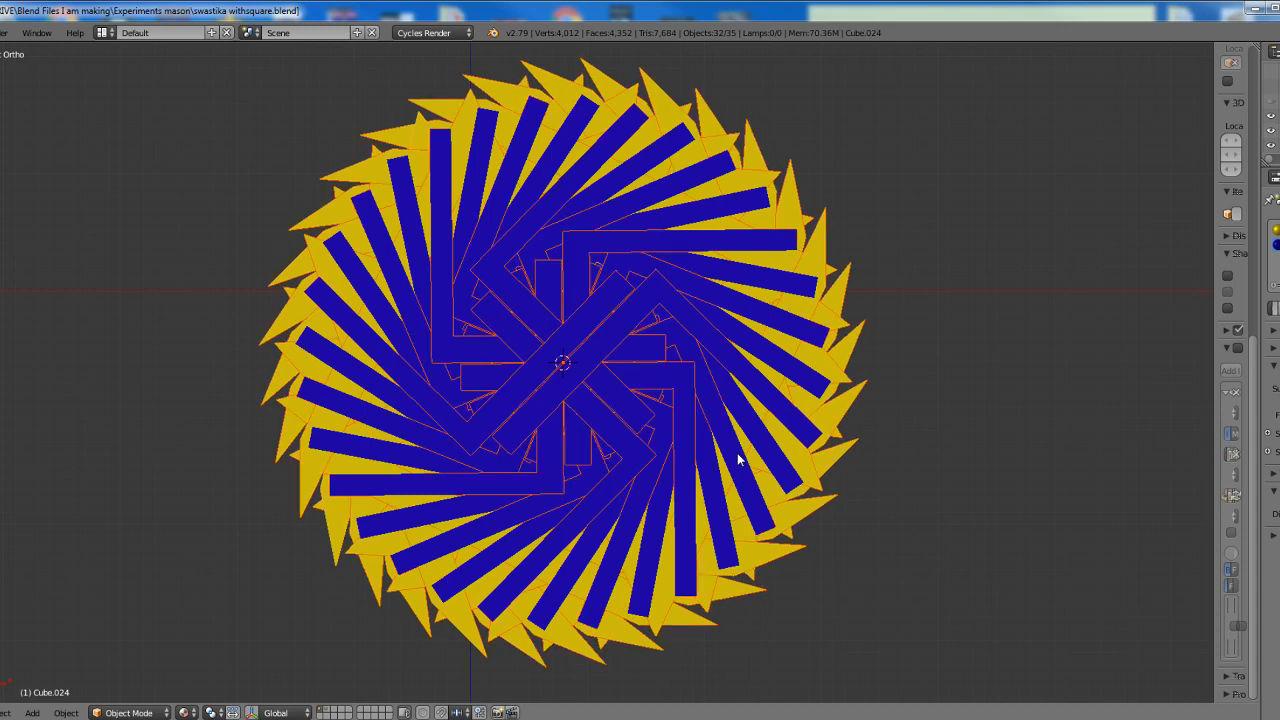
{"action": "key", "text": "ctrl+z"}
{"action": "key", "text": "ctrl+z"}
{"action": "key", "text": "ctrl+z"}
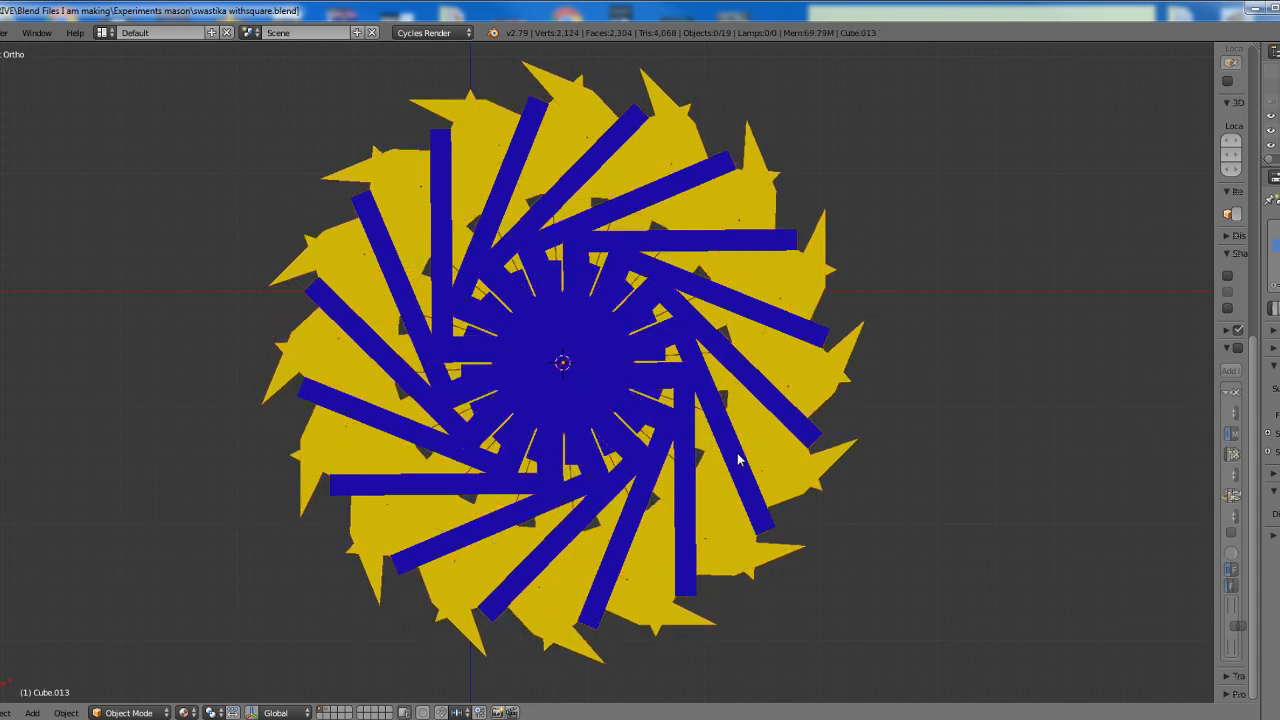
{"action": "key", "text": "ctrl+z"}
{"action": "key", "text": "ctrl+z"}
{"action": "key", "text": "ctrl+z"}
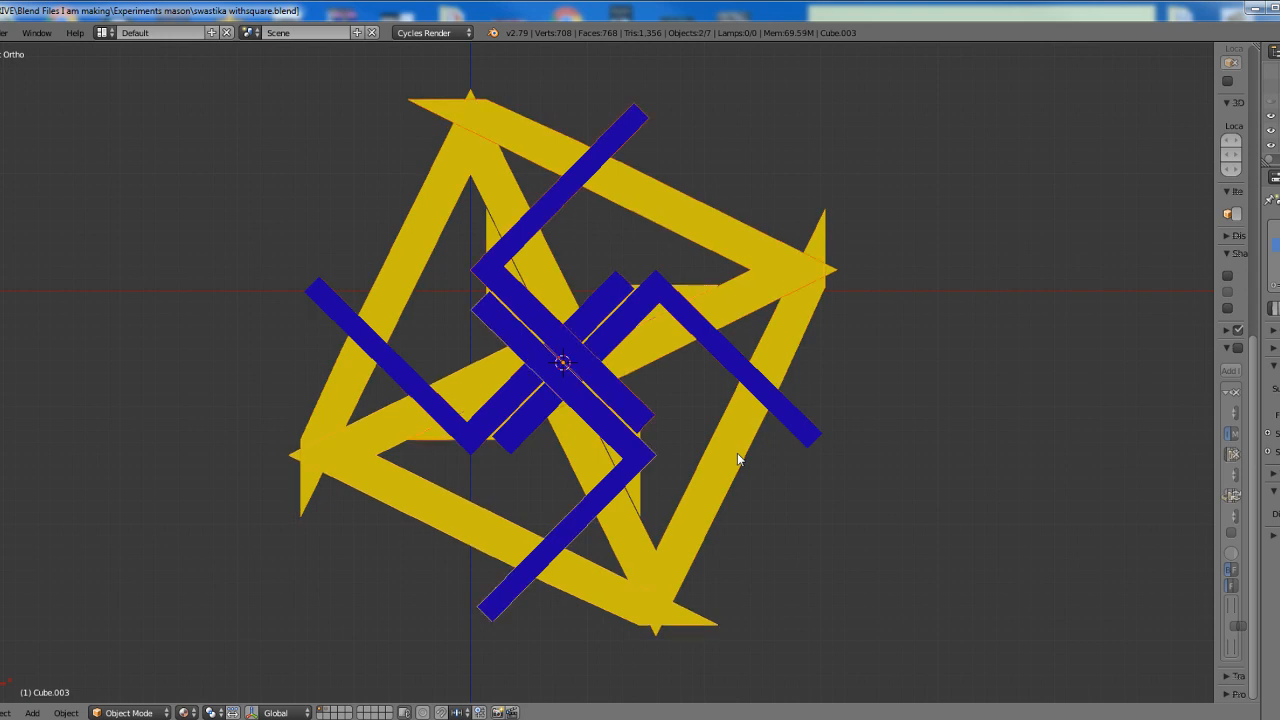
{"action": "key", "text": "ctrl+z"}
{"action": "key", "text": "ctrl+z"}
{"action": "key", "text": "ctrl+z"}
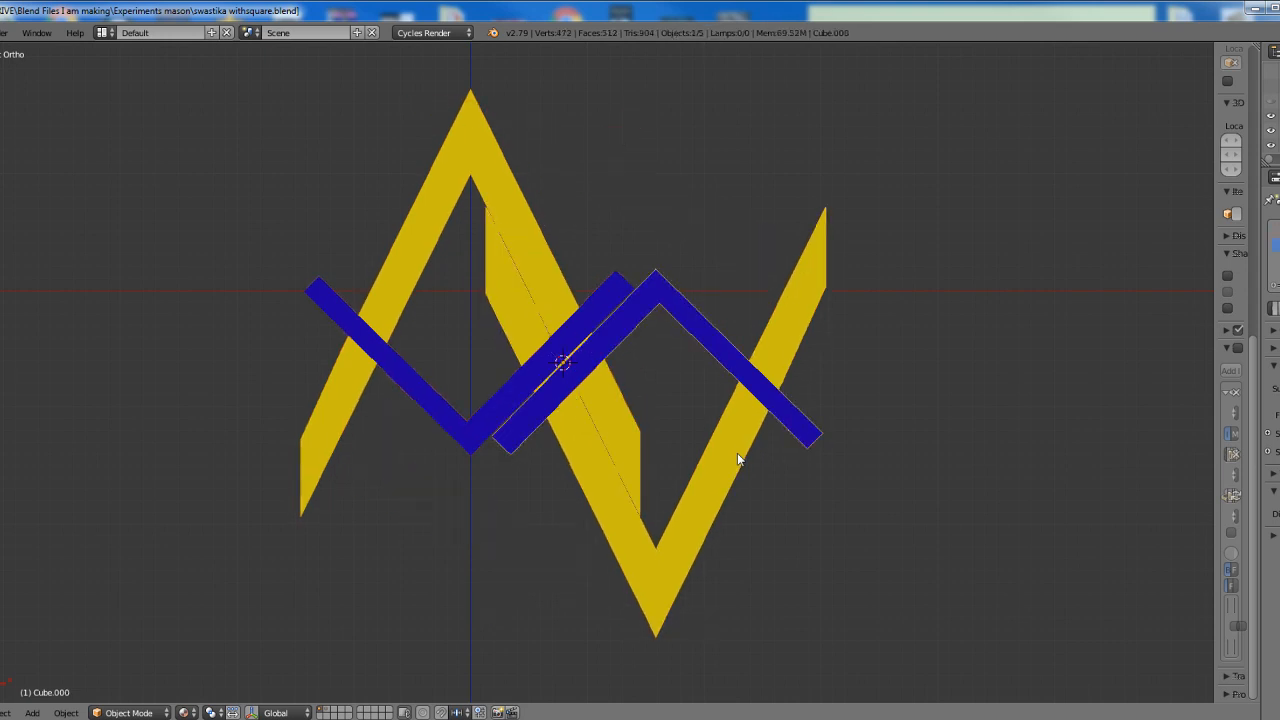
{"action": "key", "text": "ctrl+z"}
{"action": "scroll", "coordinate": [720, 460], "scroll_direction": "up", "scroll_amount": 3}
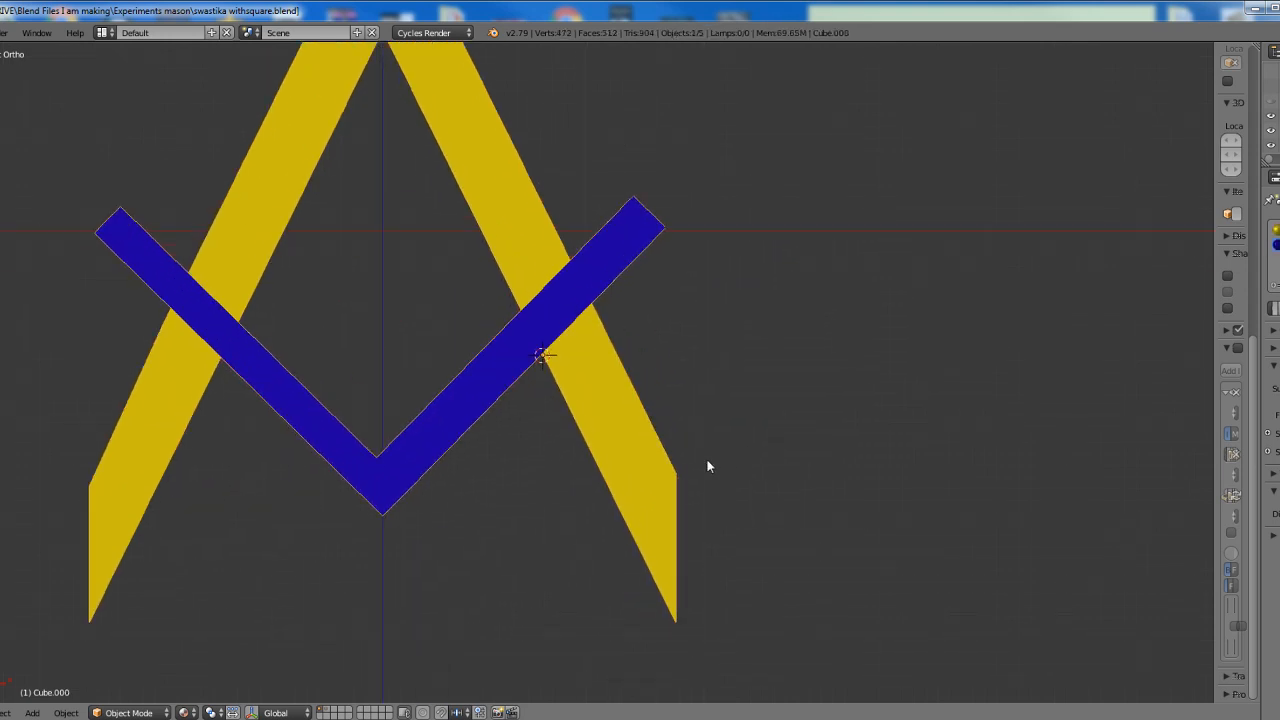
Place the 3D cursor on the outer edge of the compass's right leg, below its crossing with the square
{"action": "left_click", "coordinate": [639, 399]}
{"action": "scroll", "coordinate": [640, 432], "scroll_direction": "up", "scroll_amount": 2}
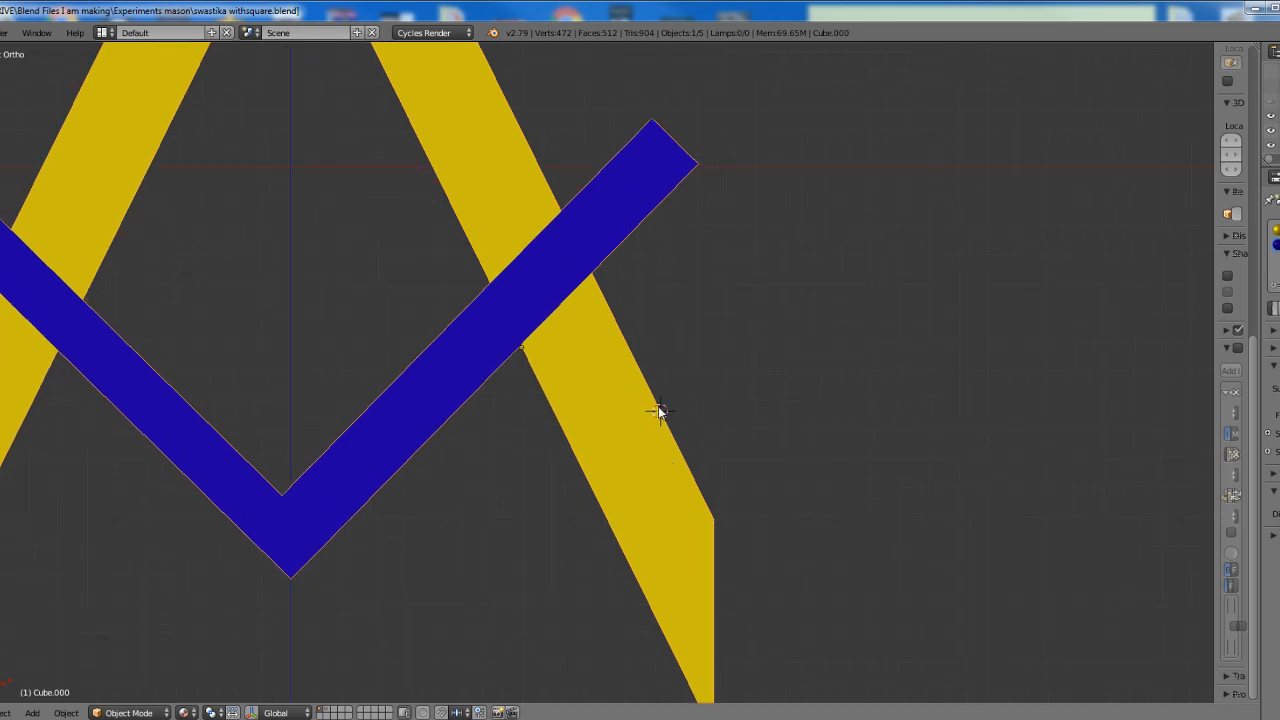
{"action": "left_click", "coordinate": [658, 407]}
{"action": "left_click", "coordinate": [661, 409]}
{"action": "scroll", "coordinate": [663, 414], "scroll_direction": "up", "scroll_amount": 2}
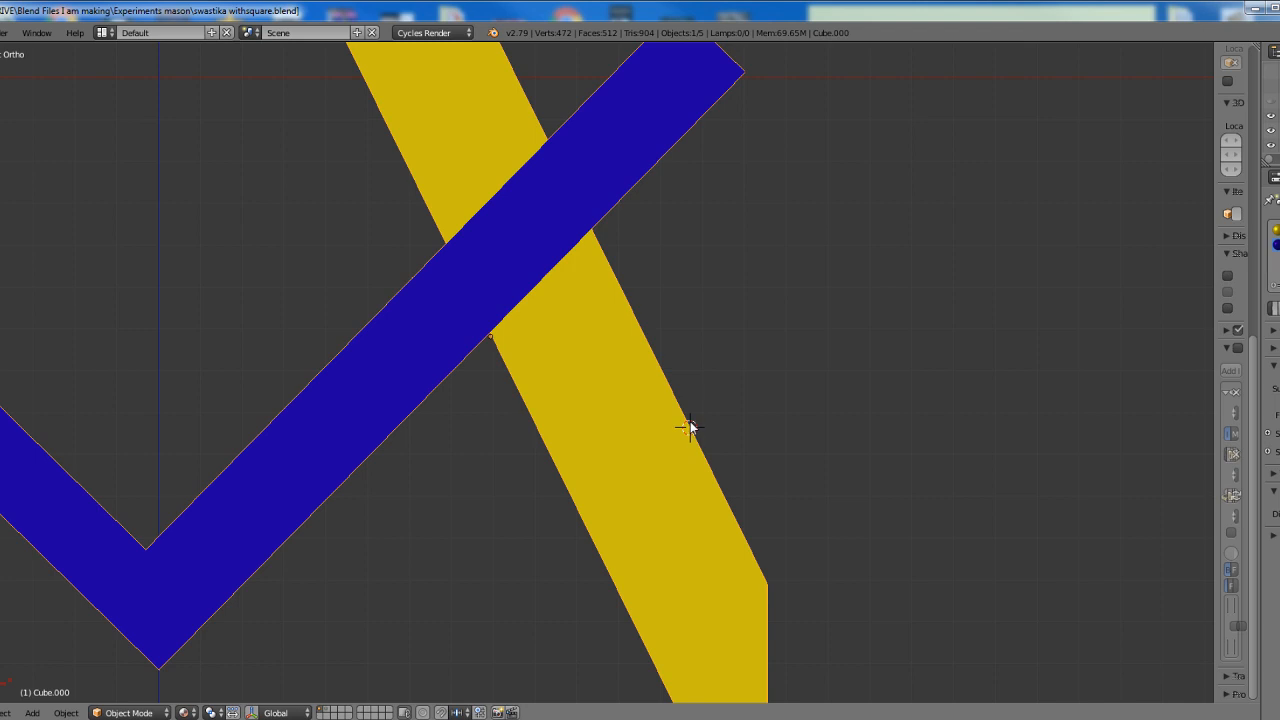
{"action": "left_click", "coordinate": [689, 421]}
{"action": "scroll", "coordinate": [615, 362], "scroll_direction": "down", "scroll_amount": 2}
{"action": "scroll", "coordinate": [655, 408], "scroll_direction": "up", "scroll_amount": 1}
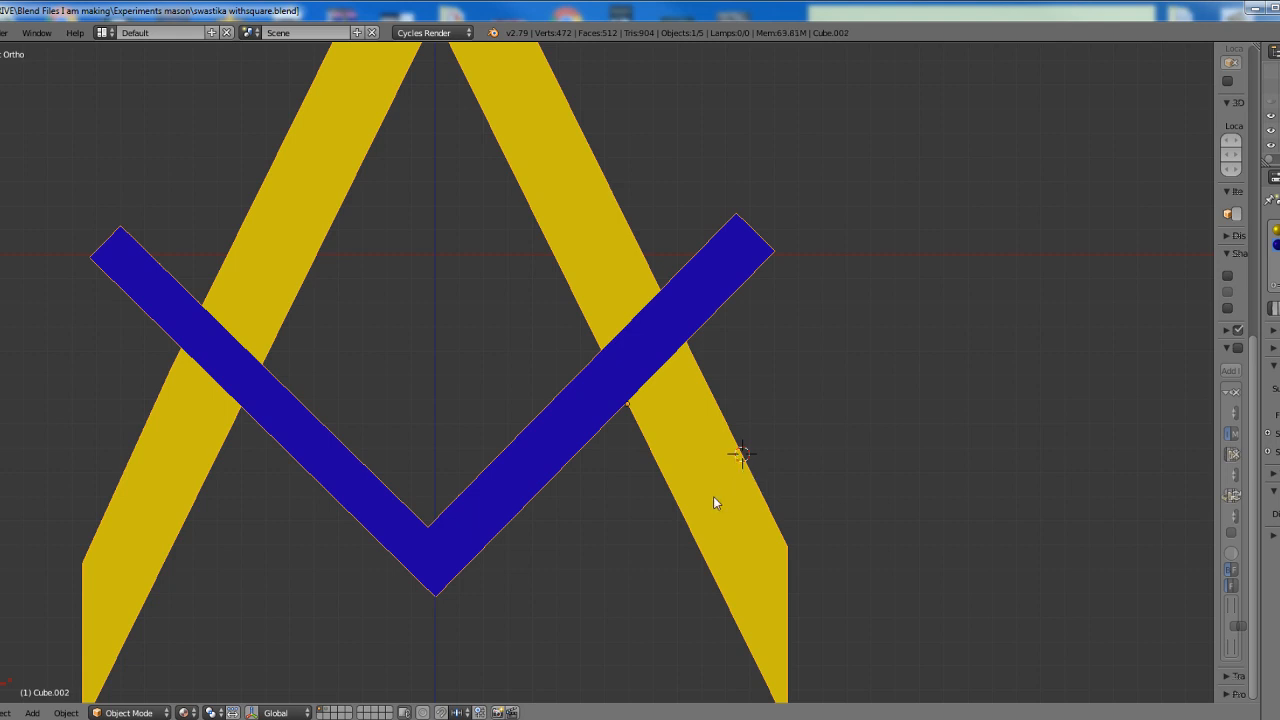
Move the overlapping duplicate off the original square-and-compass figure and delete it
{"action": "key", "text": "shift+d"}
{"action": "left_click", "coordinate": [938, 415]}
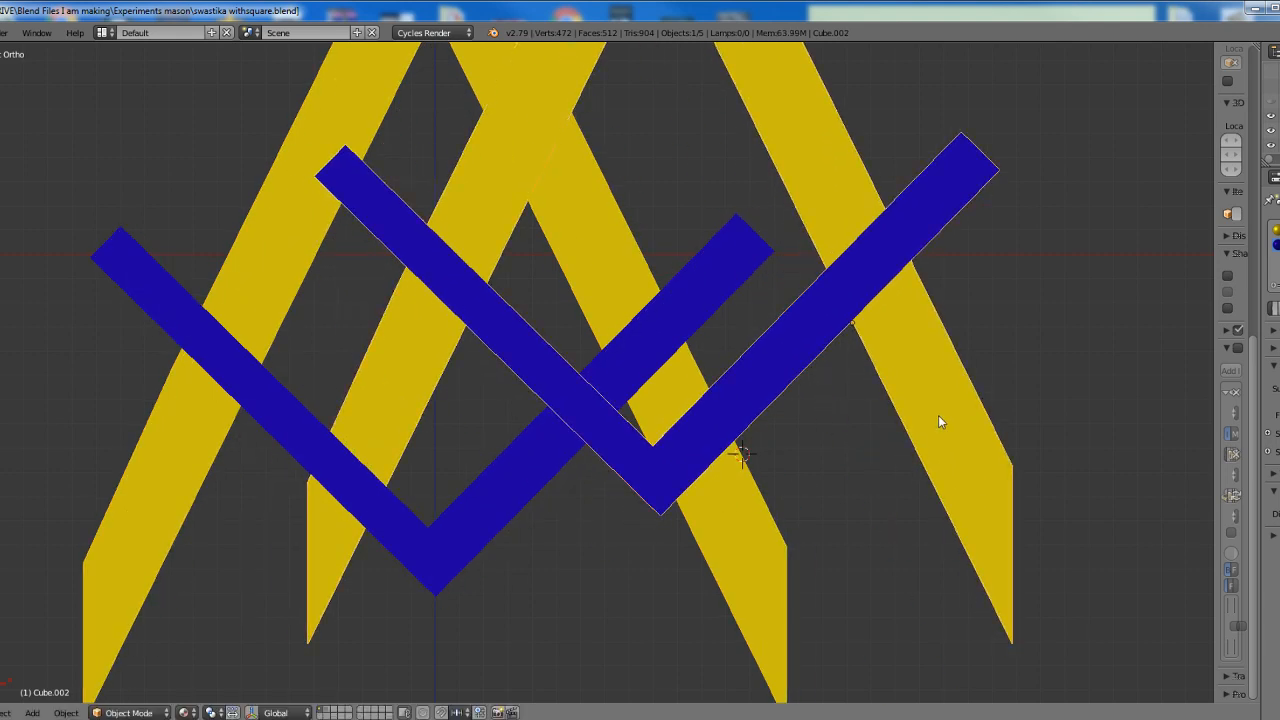
{"action": "key", "text": "x"}
{"action": "left_click", "coordinate": [916, 416]}
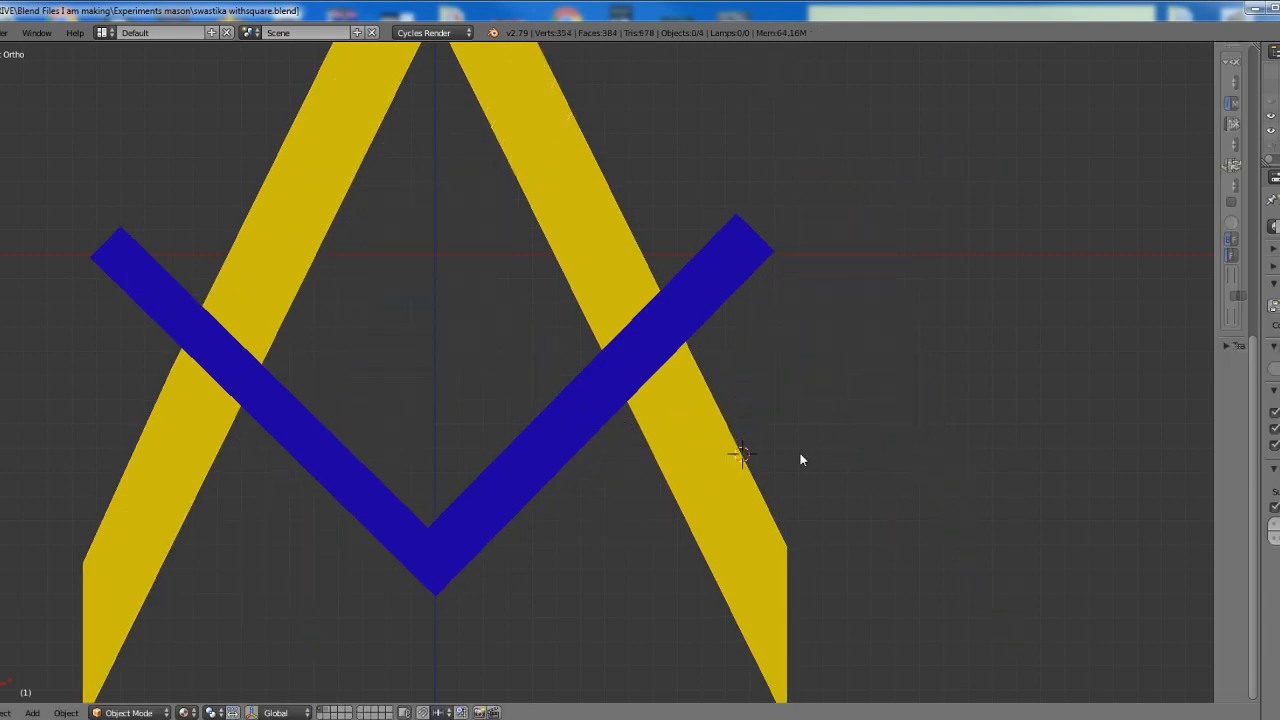
Select the remaining square-and-compass figure and set its origin to the 3D cursor
{"action": "right_click", "coordinate": [674, 444]}
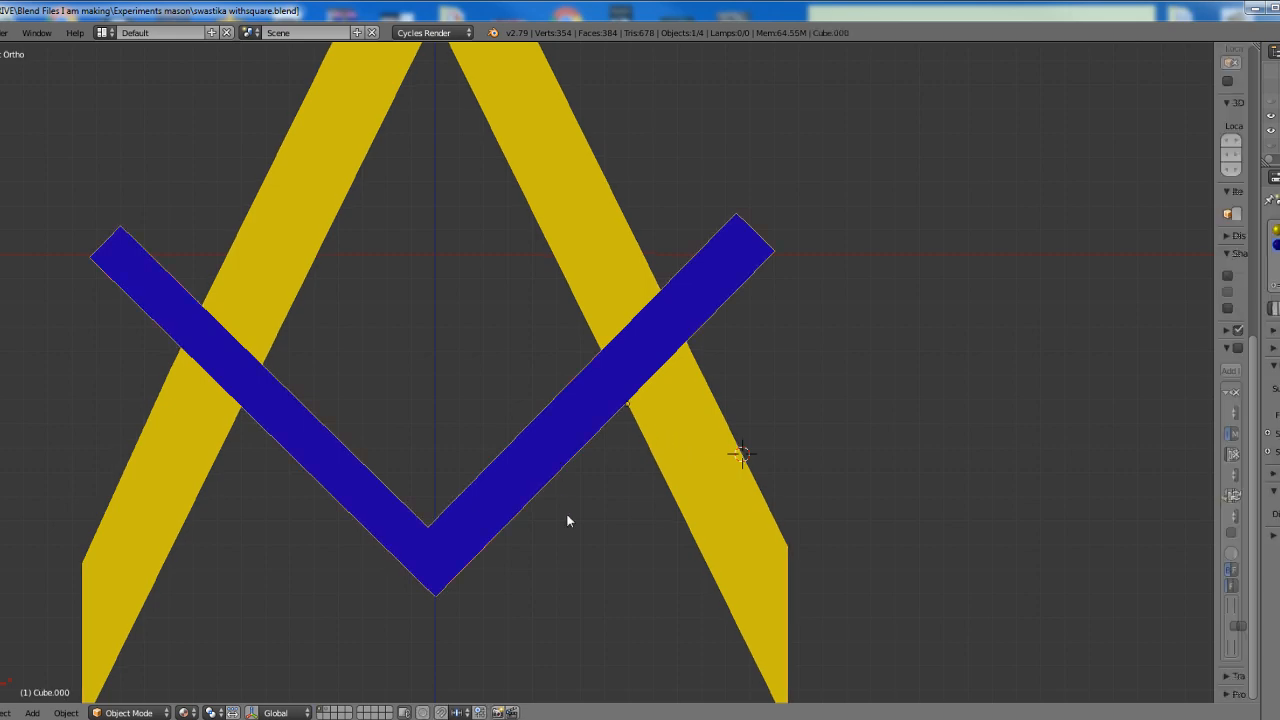
{"action": "left_click", "coordinate": [66, 712]}
{"action": "mouse_move", "coordinate": [112, 646]}
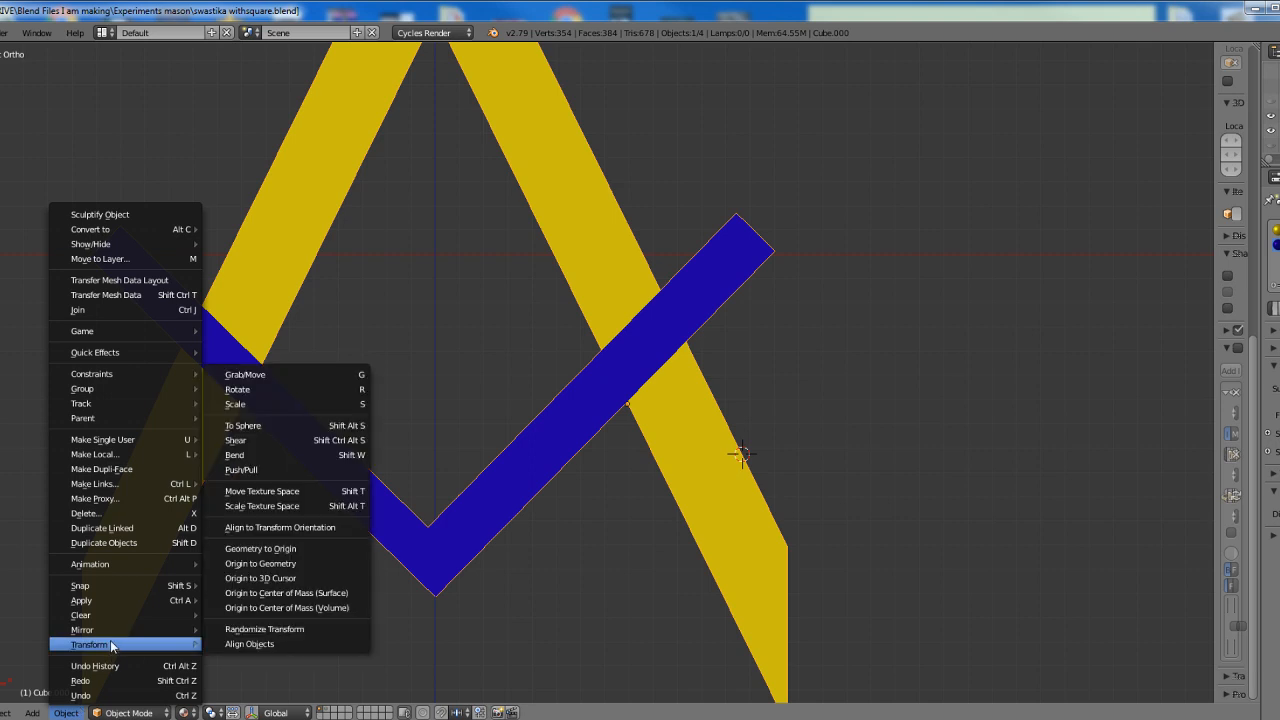
{"action": "left_click", "coordinate": [246, 578]}
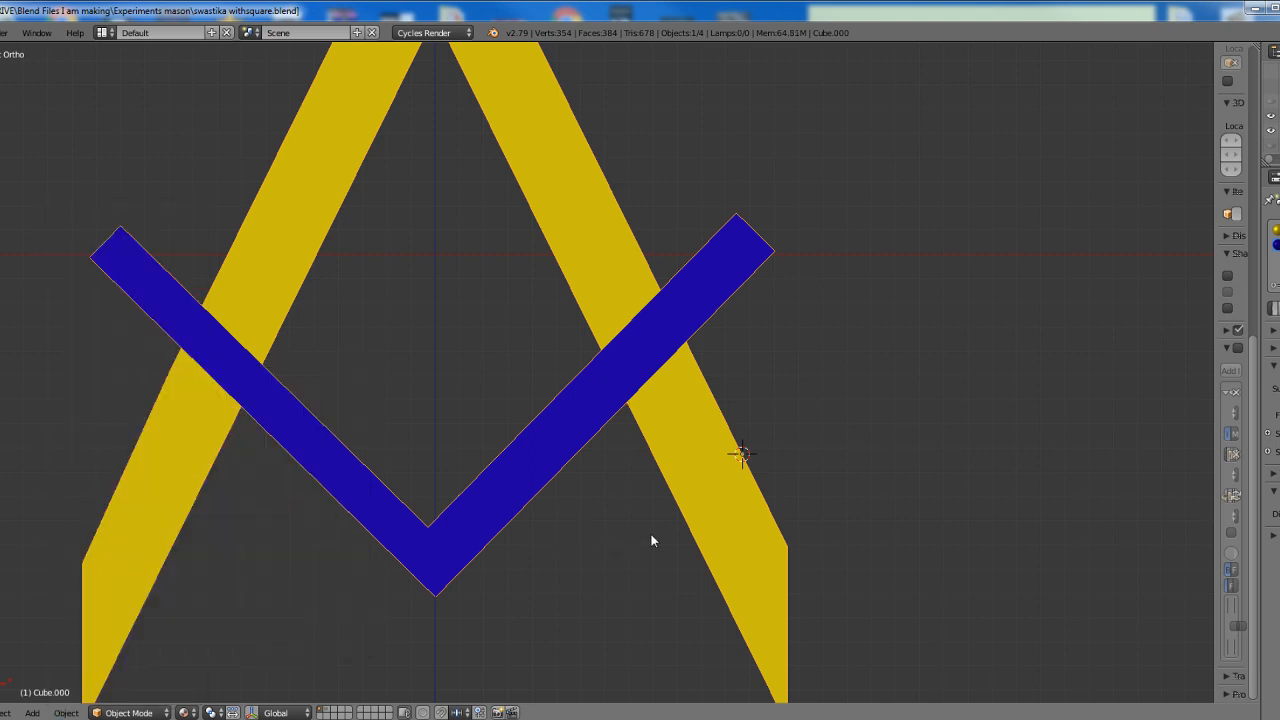
Refine the 3D cursor's placement on the compass's outer right edge and move the figure's origin to it again
{"action": "scroll", "coordinate": [690, 530], "scroll_direction": "up", "scroll_amount": 1}
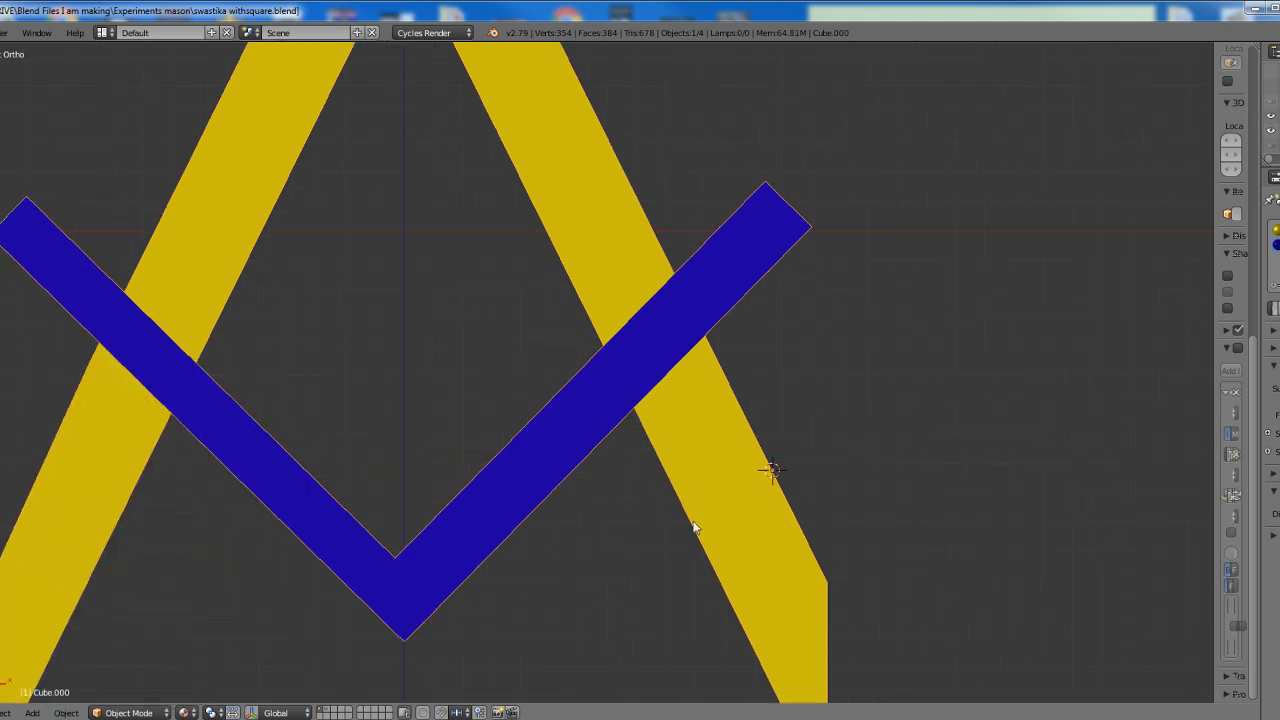
{"action": "left_click", "coordinate": [765, 460]}
{"action": "scroll", "coordinate": [575, 385], "scroll_direction": "down", "scroll_amount": 3}
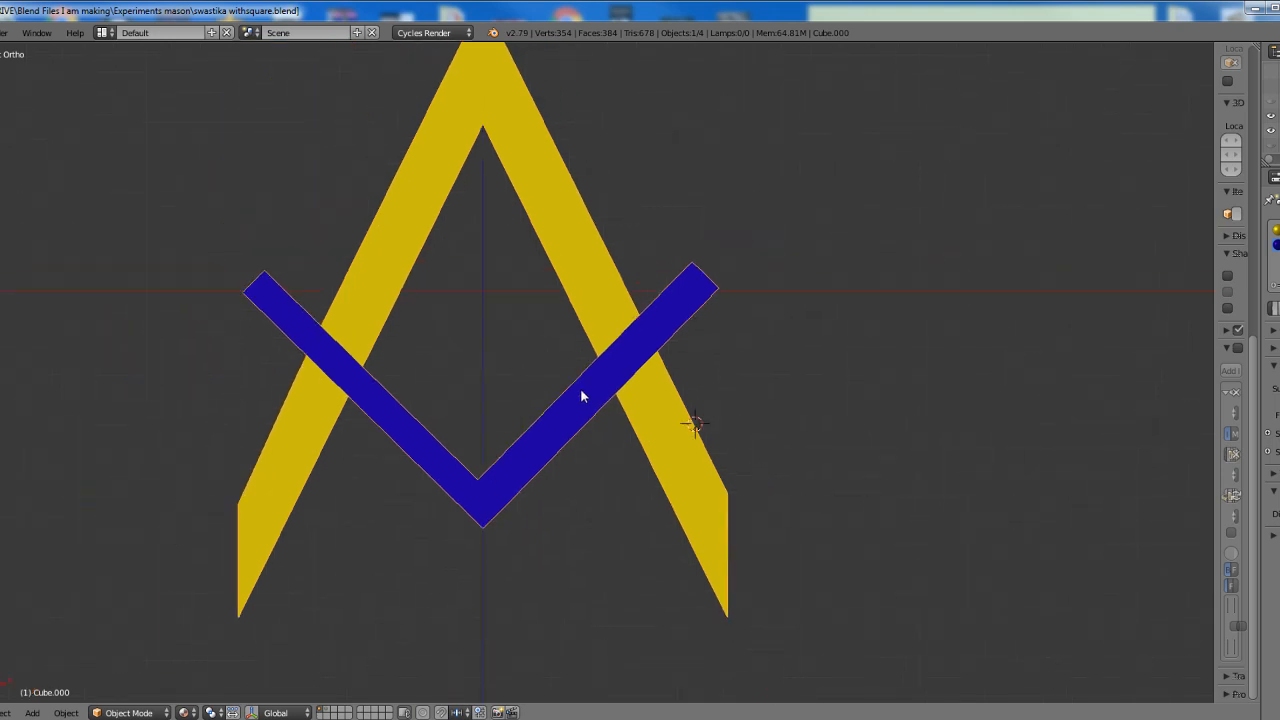
{"action": "left_click", "coordinate": [66, 712]}
{"action": "mouse_move", "coordinate": [107, 648]}
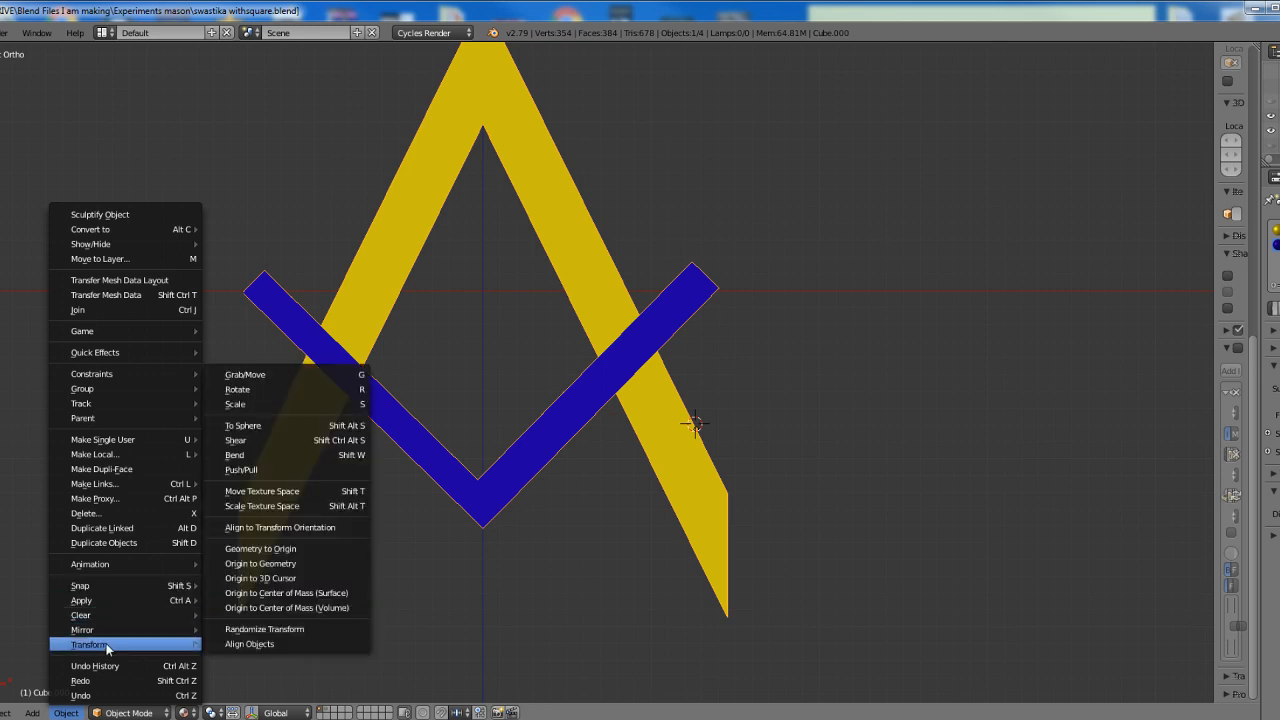
{"action": "left_click", "coordinate": [280, 578]}
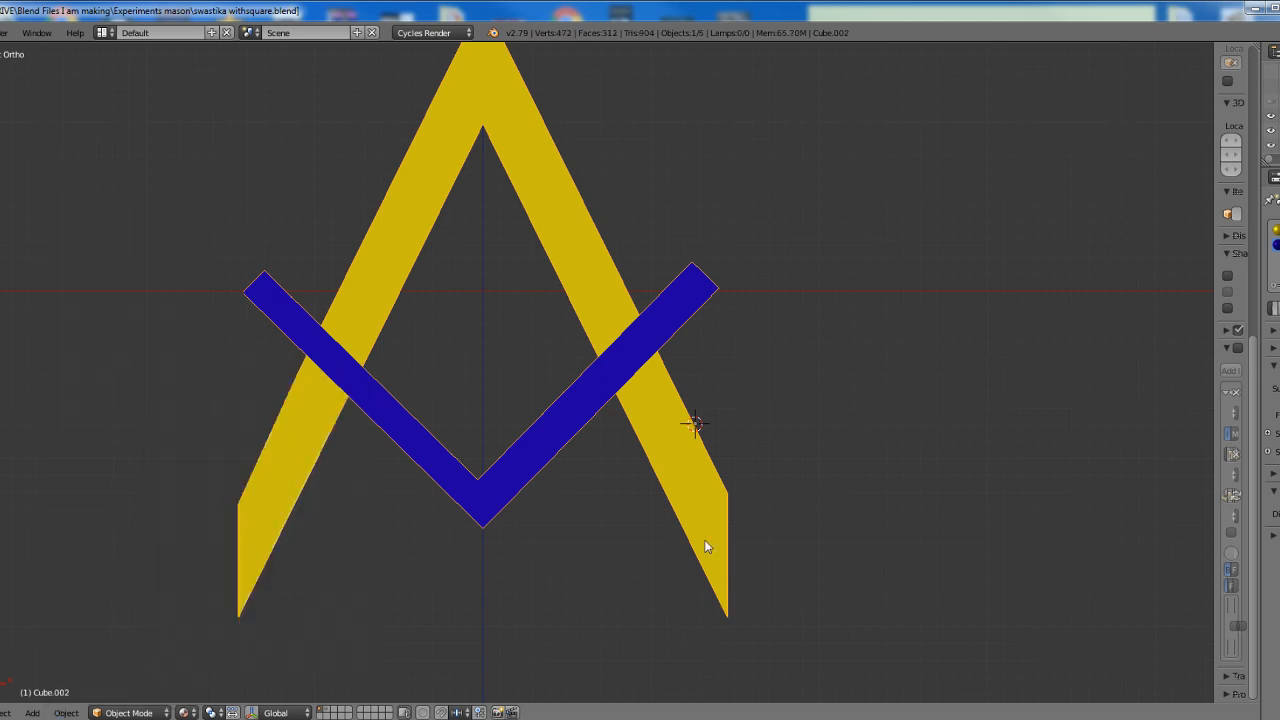
Duplicate the square-and-compass figure in place and rotate the copy 180 degrees about its edge origin
{"action": "key", "text": "shift+d"}
{"action": "type", "text": "r180"}
{"action": "key", "text": "Return"}
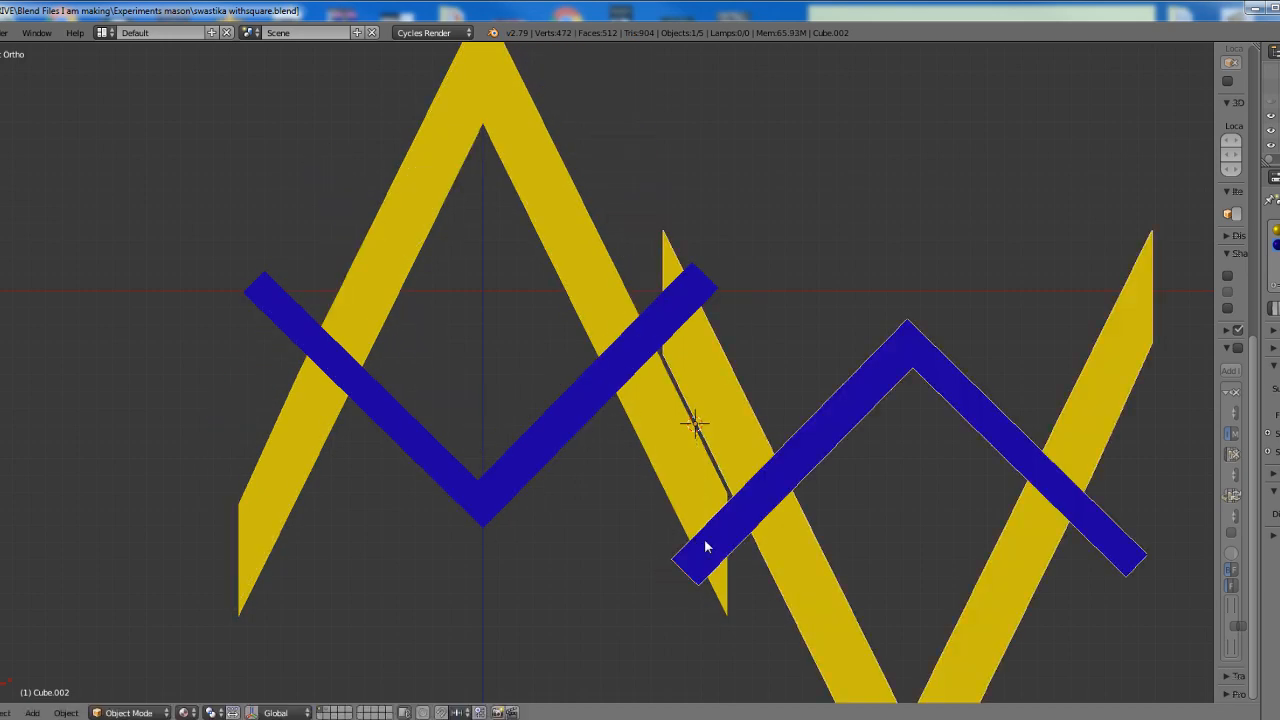
Select both square-and-compass figures, duplicate them in place and rotate the copies 90 degrees about the shared edge origin
{"action": "scroll", "coordinate": [704, 538], "scroll_direction": "down", "scroll_amount": 2}
{"action": "right_click", "coordinate": [640, 421], "text": "shift"}
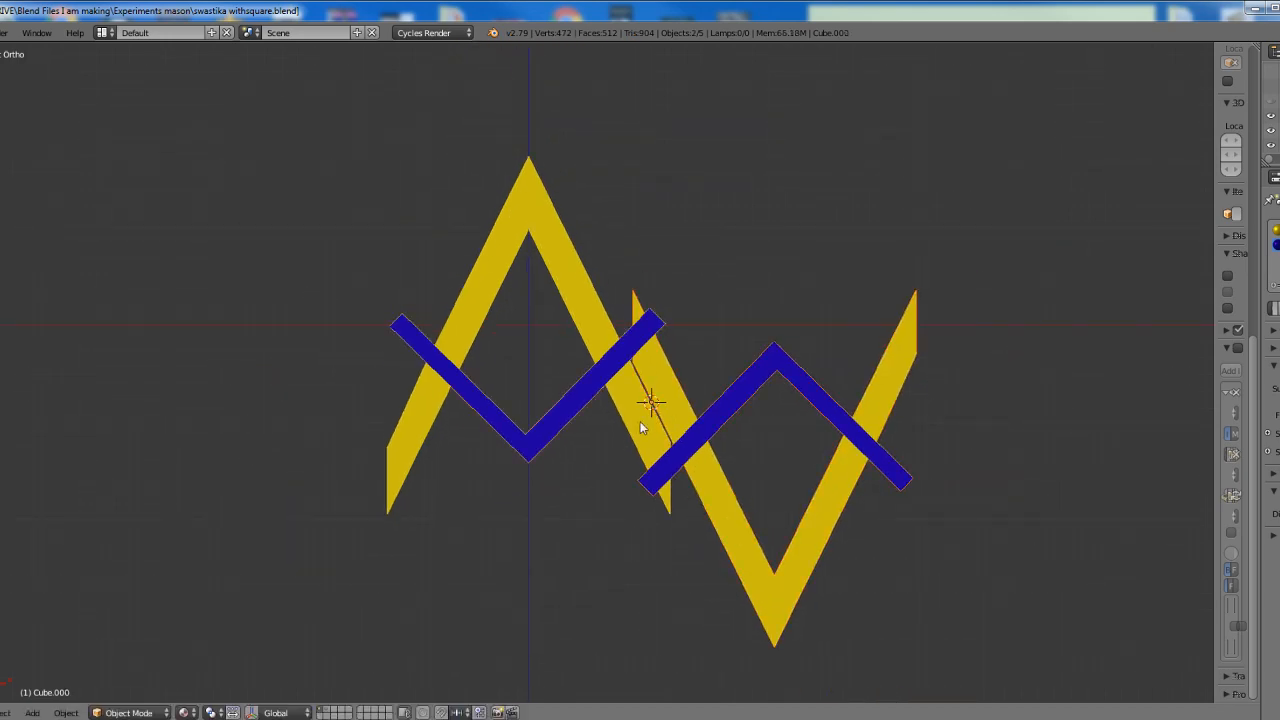
{"action": "key", "text": "shift+d"}
{"action": "type", "text": "r"}
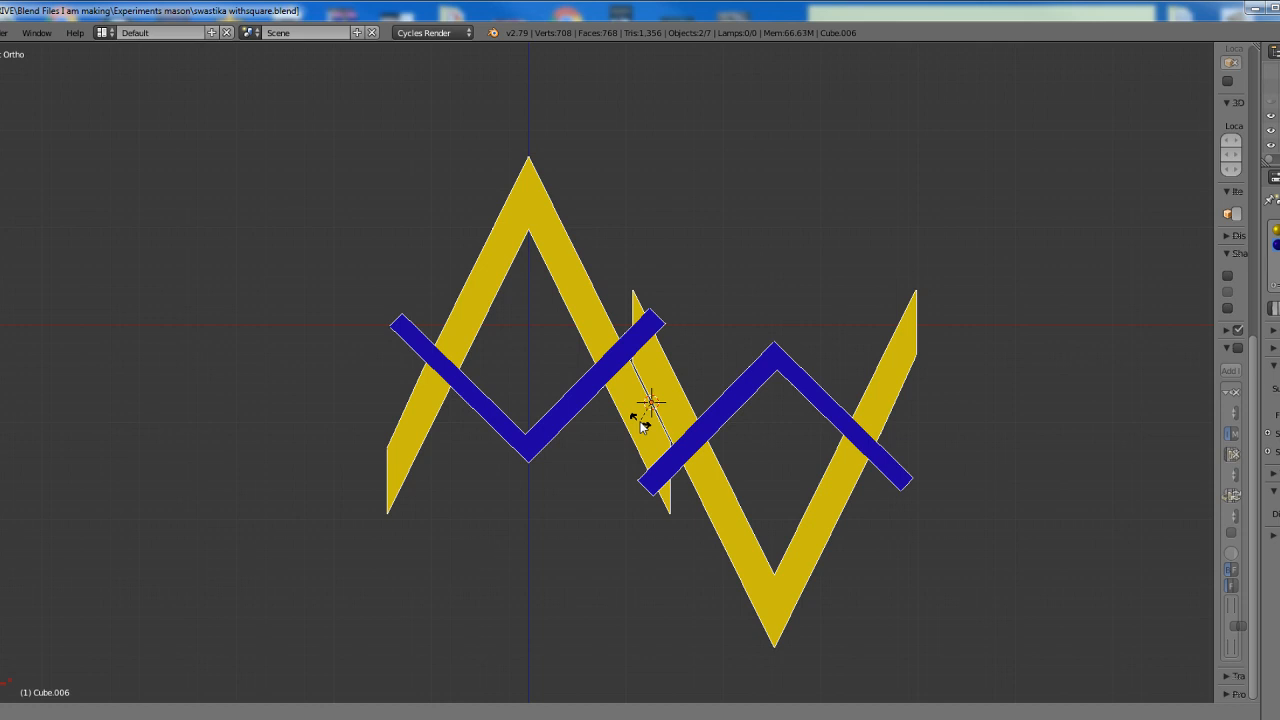
{"action": "type", "text": "90"}
{"action": "key", "text": "Return"}
Select all four square-and-compass figures, duplicate them in place and rotate the copies about 45 degrees around the shared edge origin
{"action": "key", "text": "a"}
{"action": "key", "text": "a"}
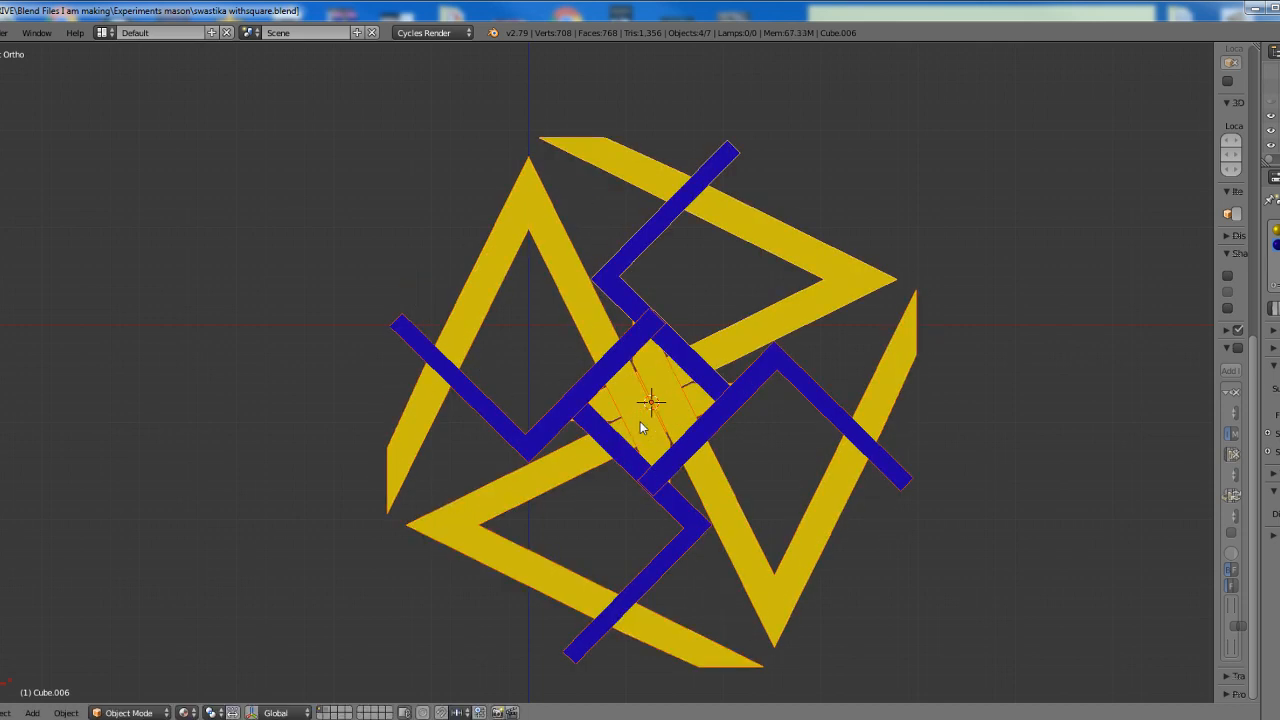
{"action": "key", "text": "shift+d"}
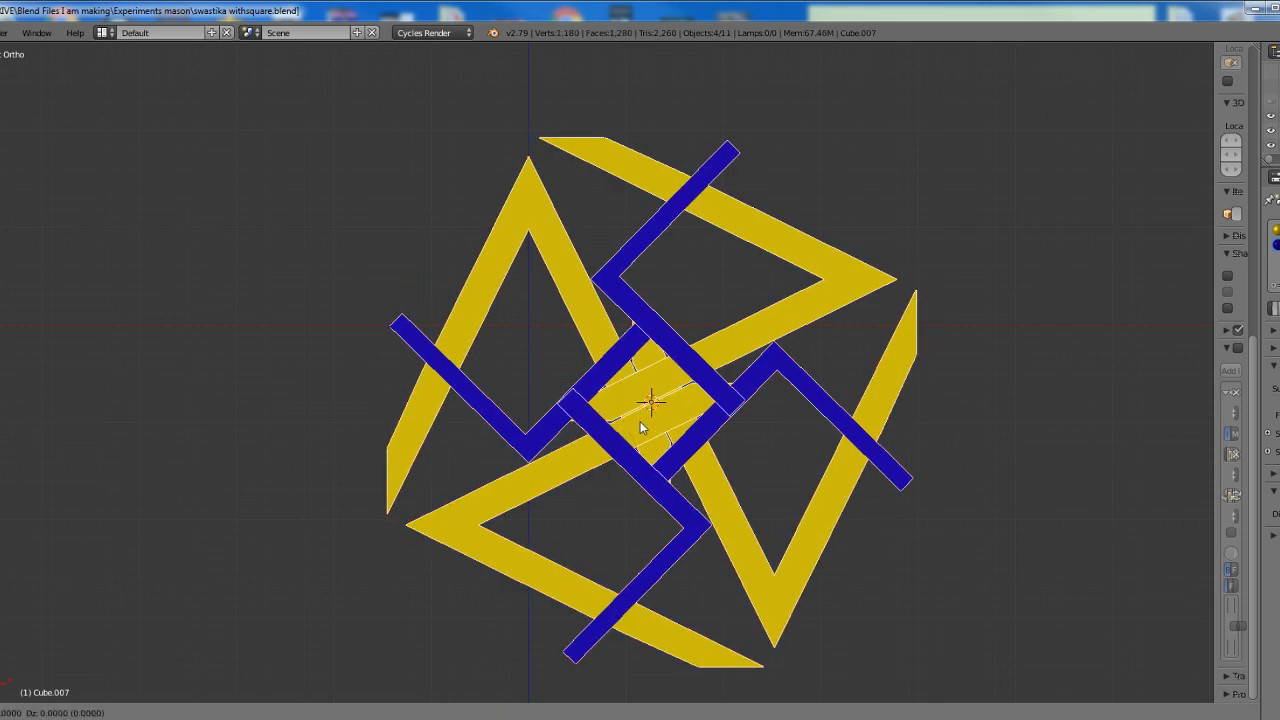
{"action": "key", "text": "Return"}
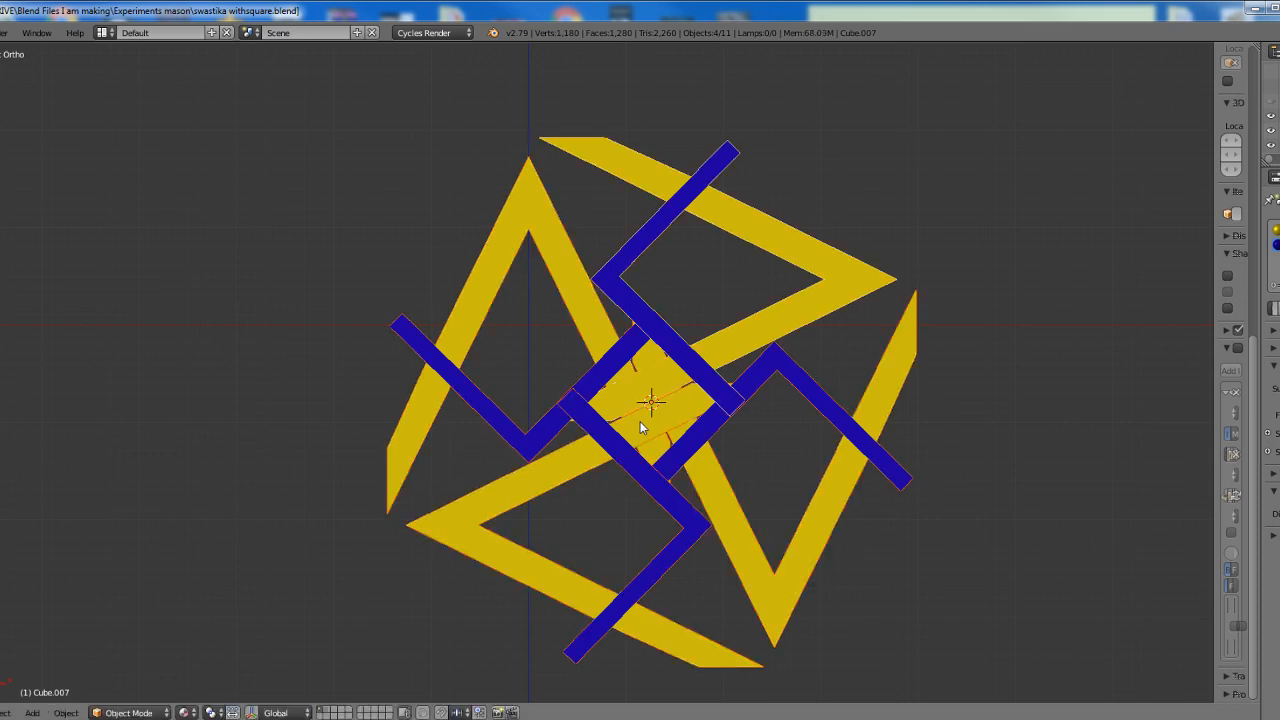
{"action": "key", "text": "r"}
{"action": "left_click", "coordinate": [689, 463]}
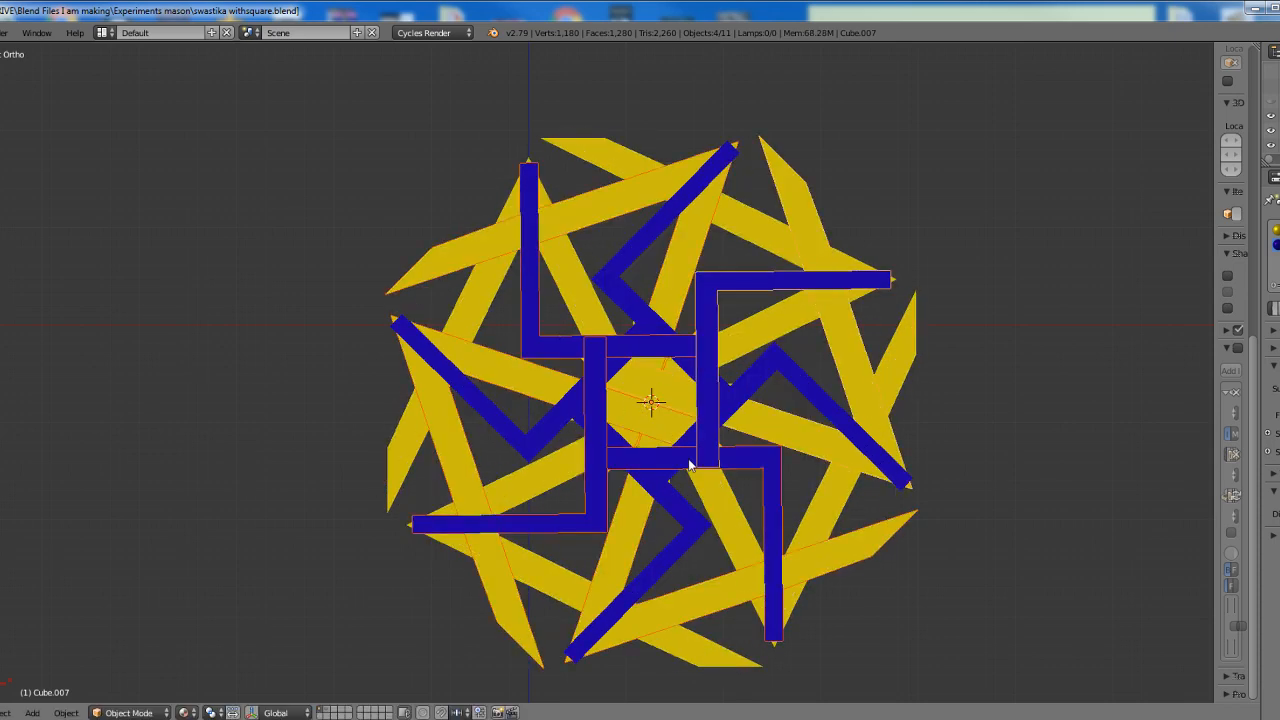
Select all eight square-and-compass figures, duplicate them in place and rotate the copies about 22.5 degrees around the shared edge origin
{"action": "key", "text": "a"}
{"action": "key", "text": "a"}
{"action": "middle_click_drag", "start_coordinate": [723, 503], "coordinate": [628, 465], "text": "shift"}
{"action": "scroll", "coordinate": [629, 466], "scroll_direction": "up", "scroll_amount": 1}
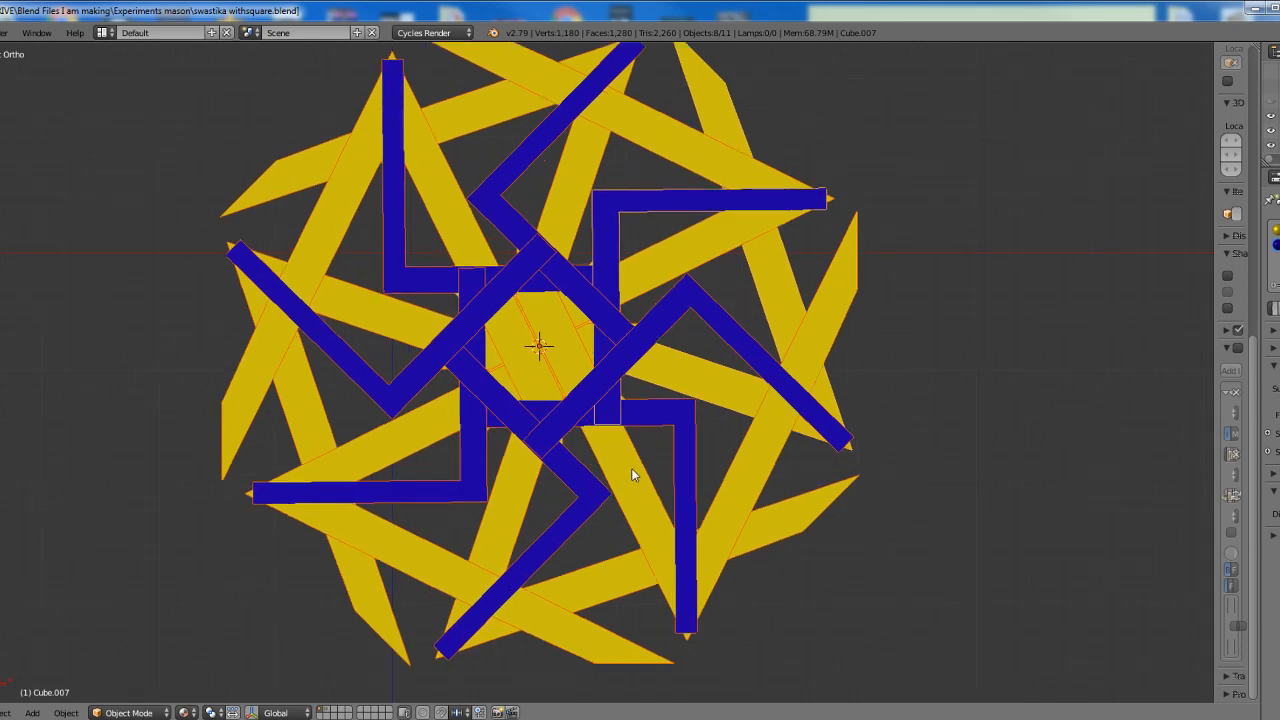
{"action": "key", "text": "shift+d"}
{"action": "key", "text": "s"}
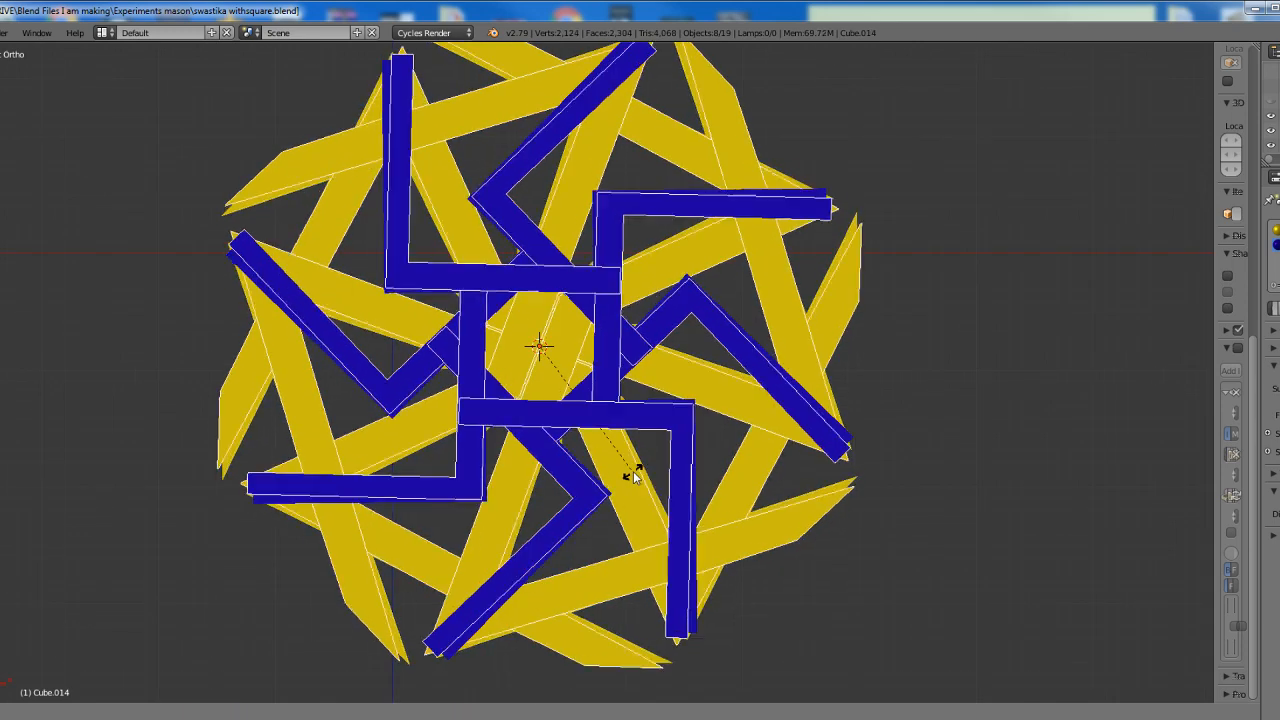
{"action": "key", "text": "r"}
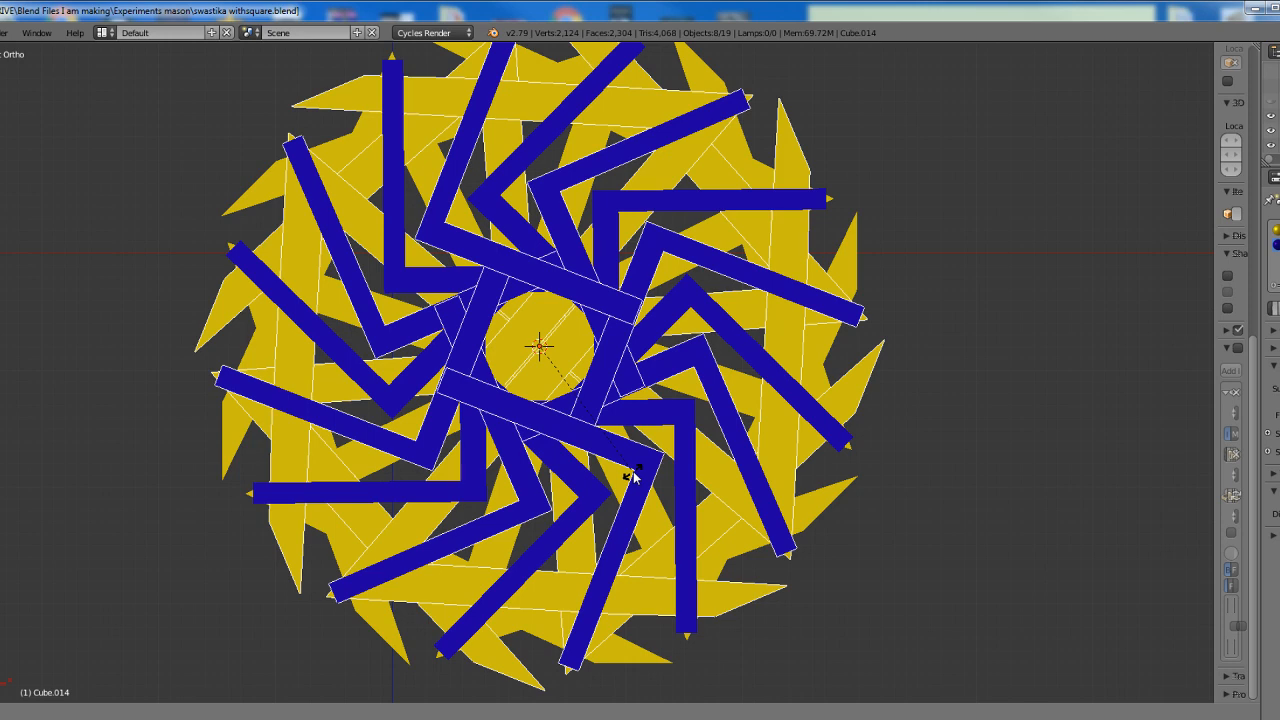
{"action": "left_click", "coordinate": [637, 478]}
Select all sixteen square-and-compass figures, duplicate them in place and rotate the copies about 11 degrees around the shared edge origin
{"action": "key", "text": "a"}
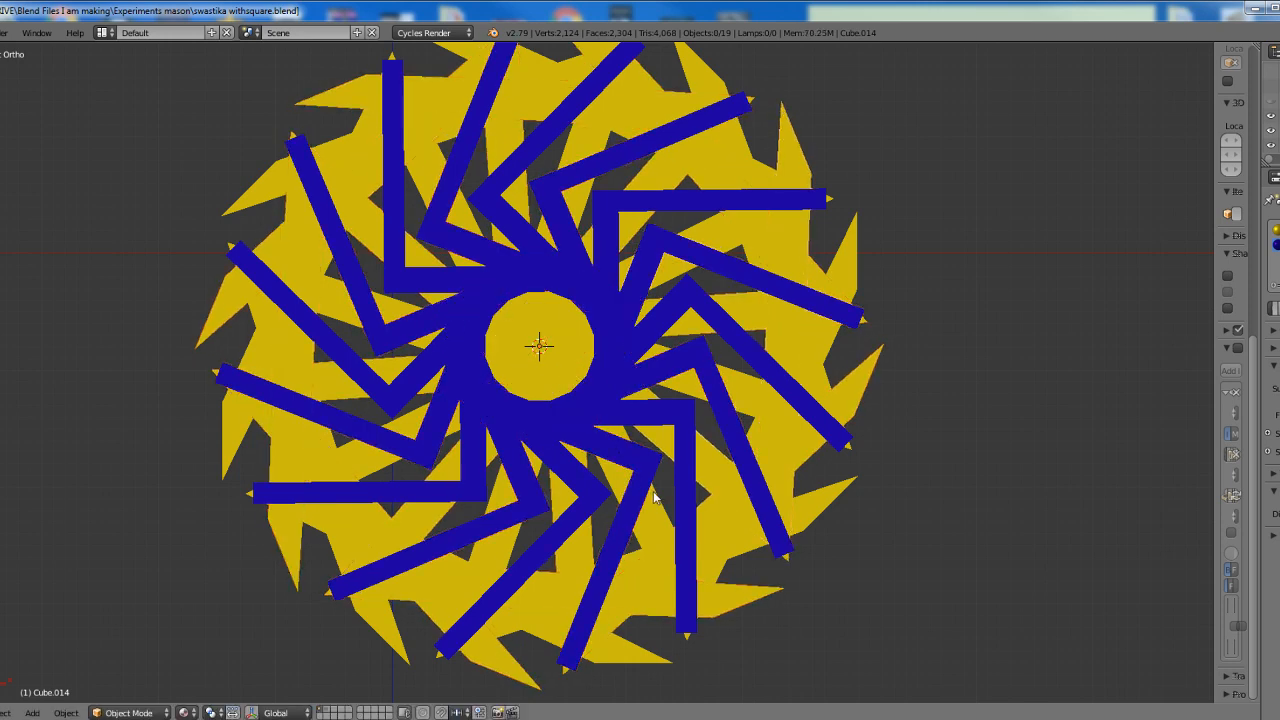
{"action": "key", "text": "a"}
{"action": "key", "text": "shift+d"}
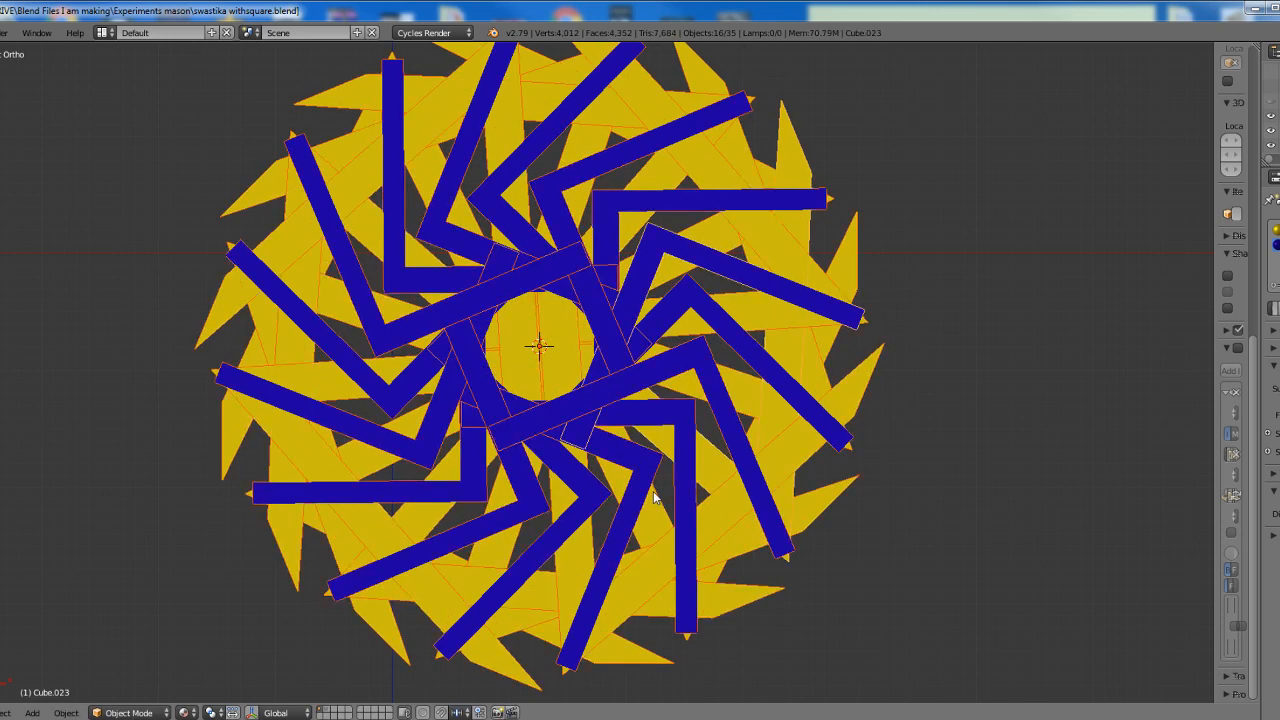
{"action": "key", "text": "r"}
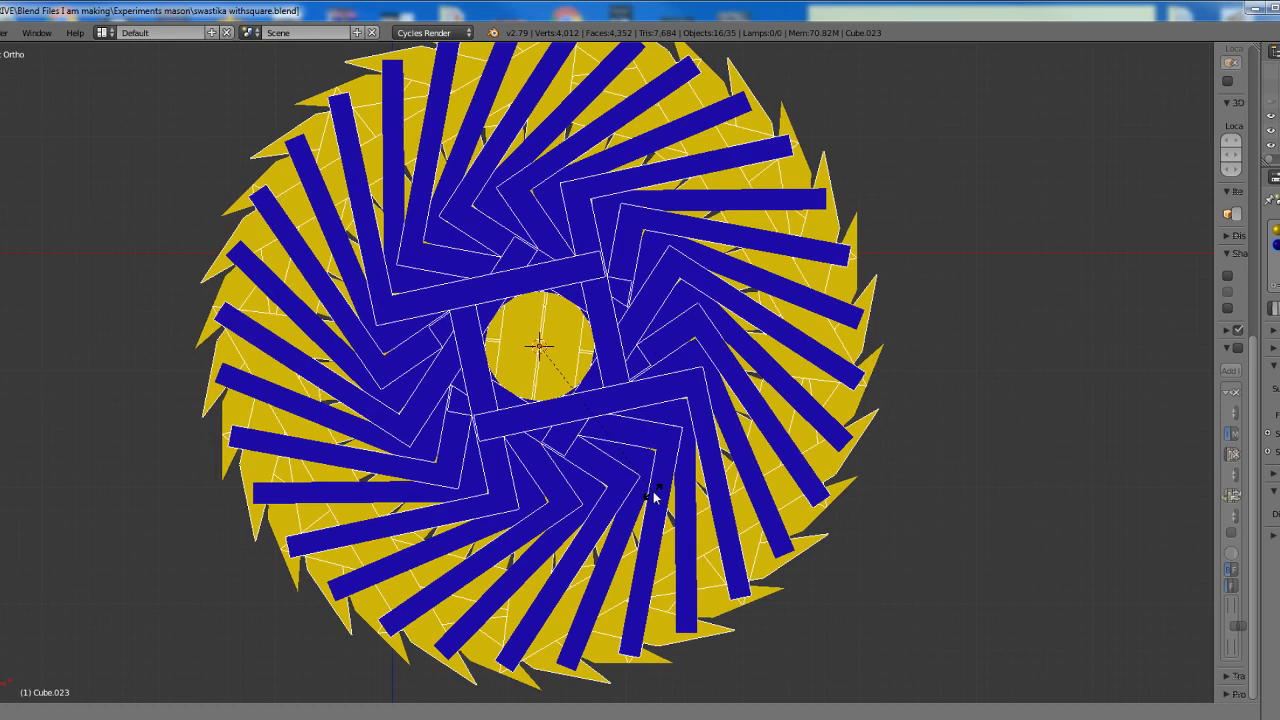
{"action": "left_click", "coordinate": [660, 502]}
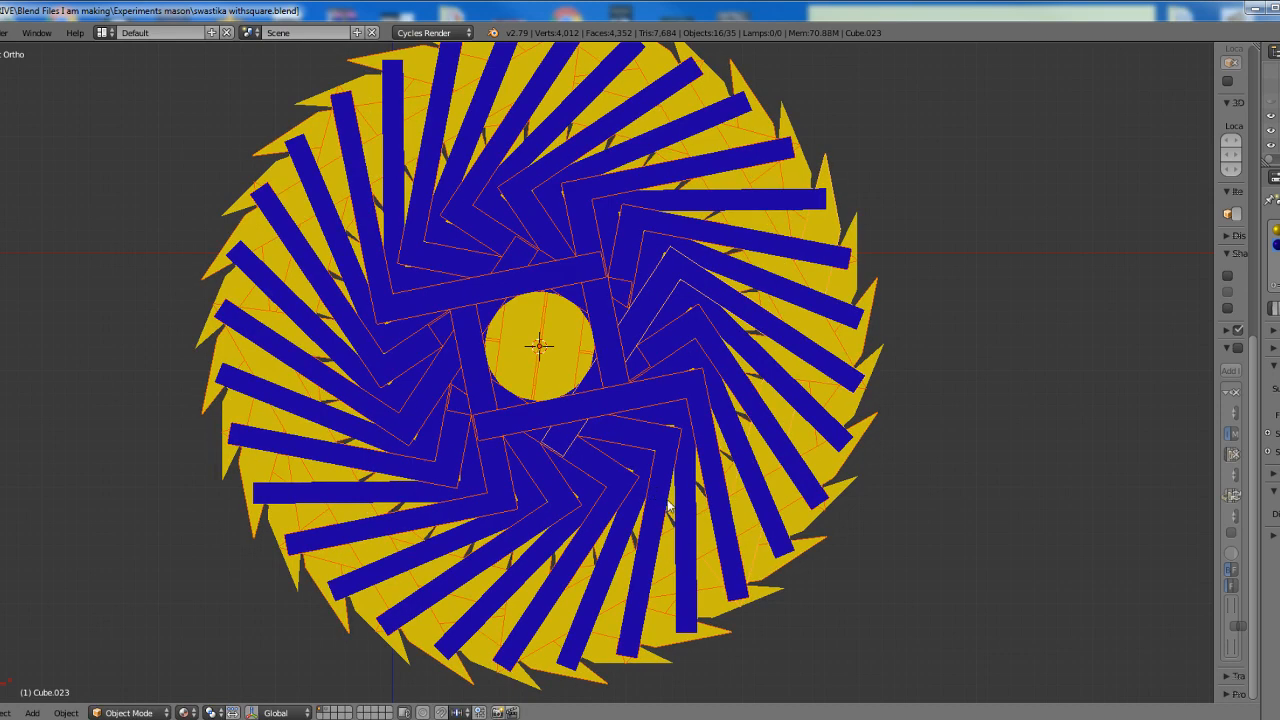
Undo the last rotation, rotate the sixteen copies exactly 11 degrees about the shared edge origin and clear the selection
{"action": "key", "text": "ctrl+z"}
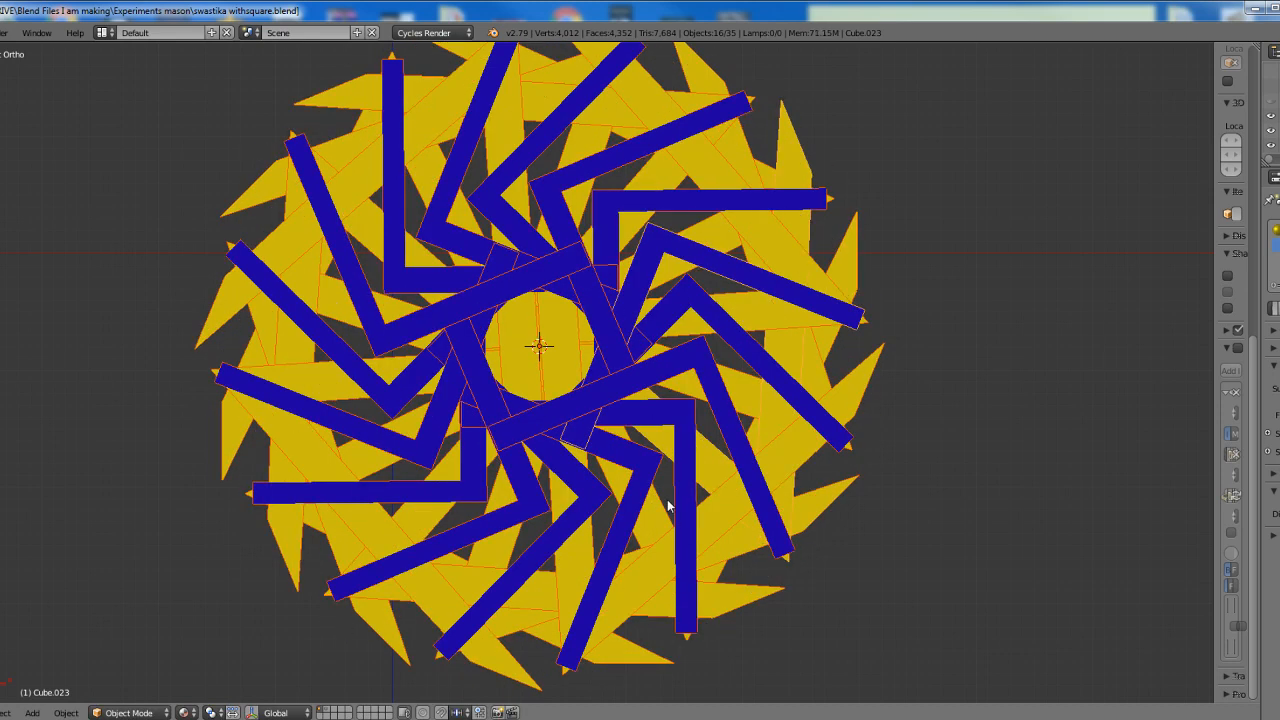
{"action": "type", "text": "r"}
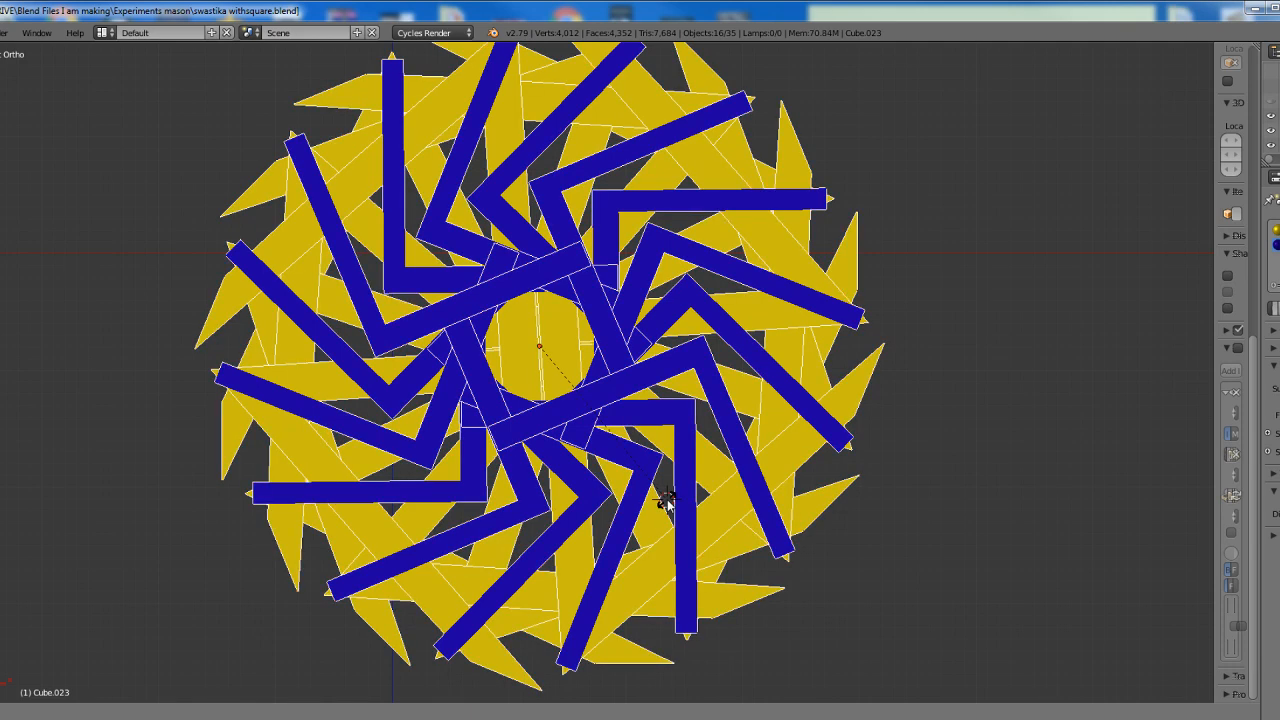
{"action": "type", "text": "11"}
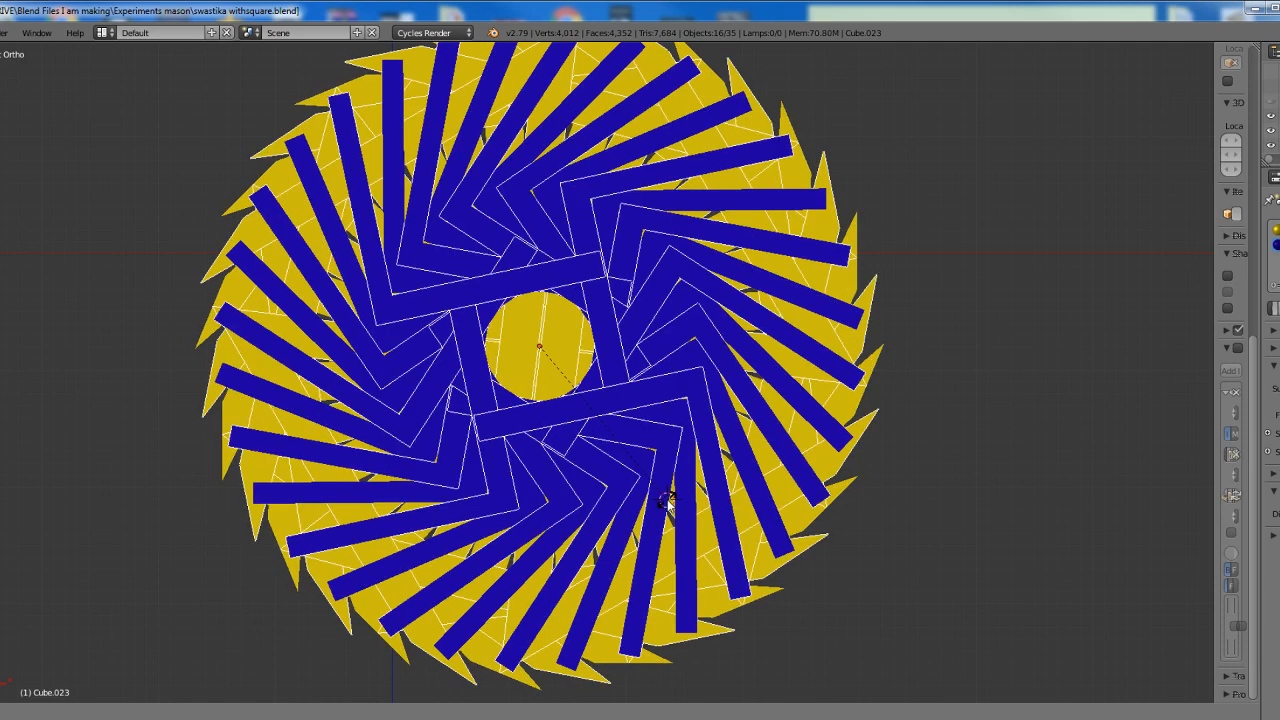
{"action": "key", "text": "Return"}
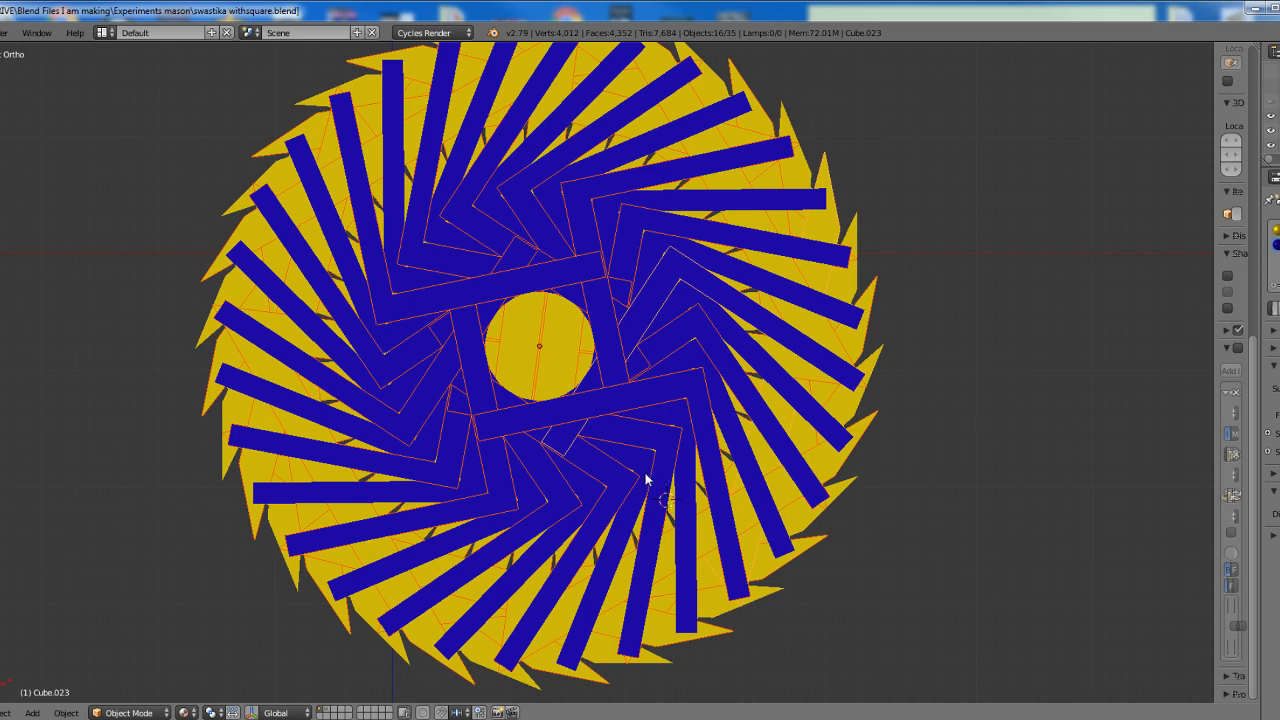
{"action": "key", "text": "a"}
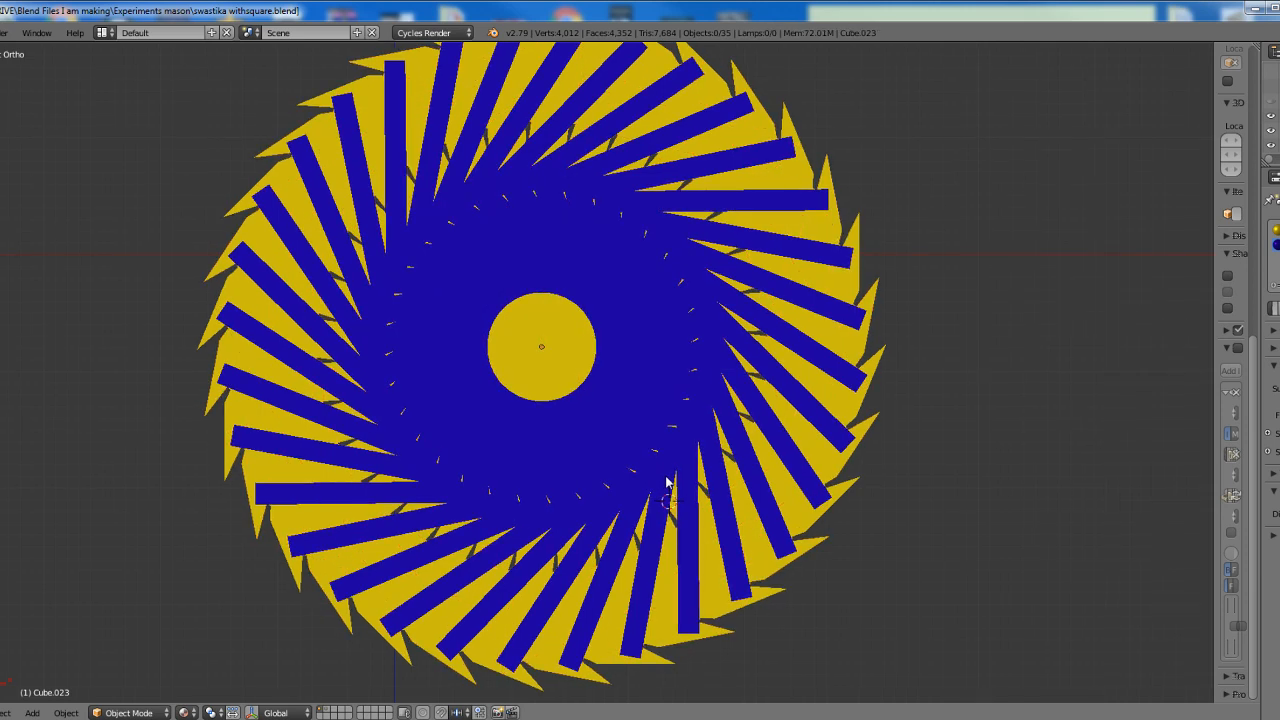
{"action": "middle_click_drag", "start_coordinate": [666, 483], "coordinate": [697, 500], "text": "shift"}
{"action": "scroll", "coordinate": [697, 500], "scroll_direction": "up", "scroll_amount": 1}
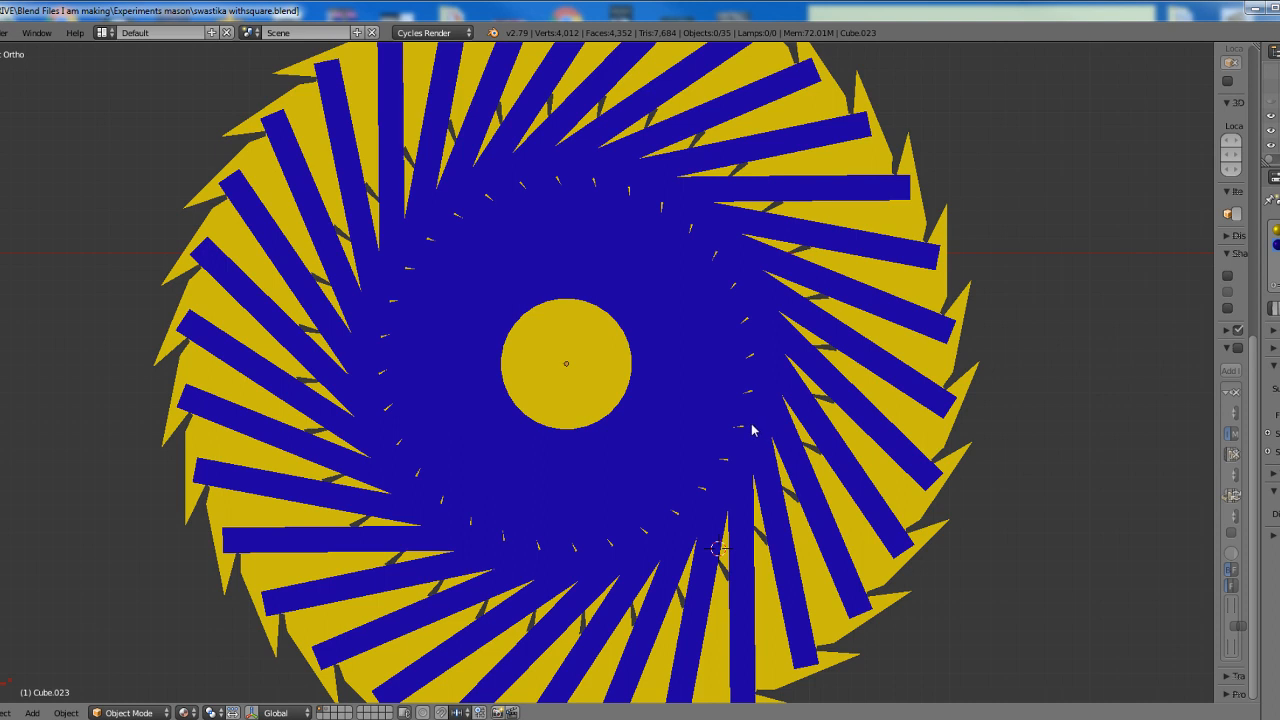
{"action": "scroll", "coordinate": [754, 430], "scroll_direction": "down", "scroll_amount": 1}
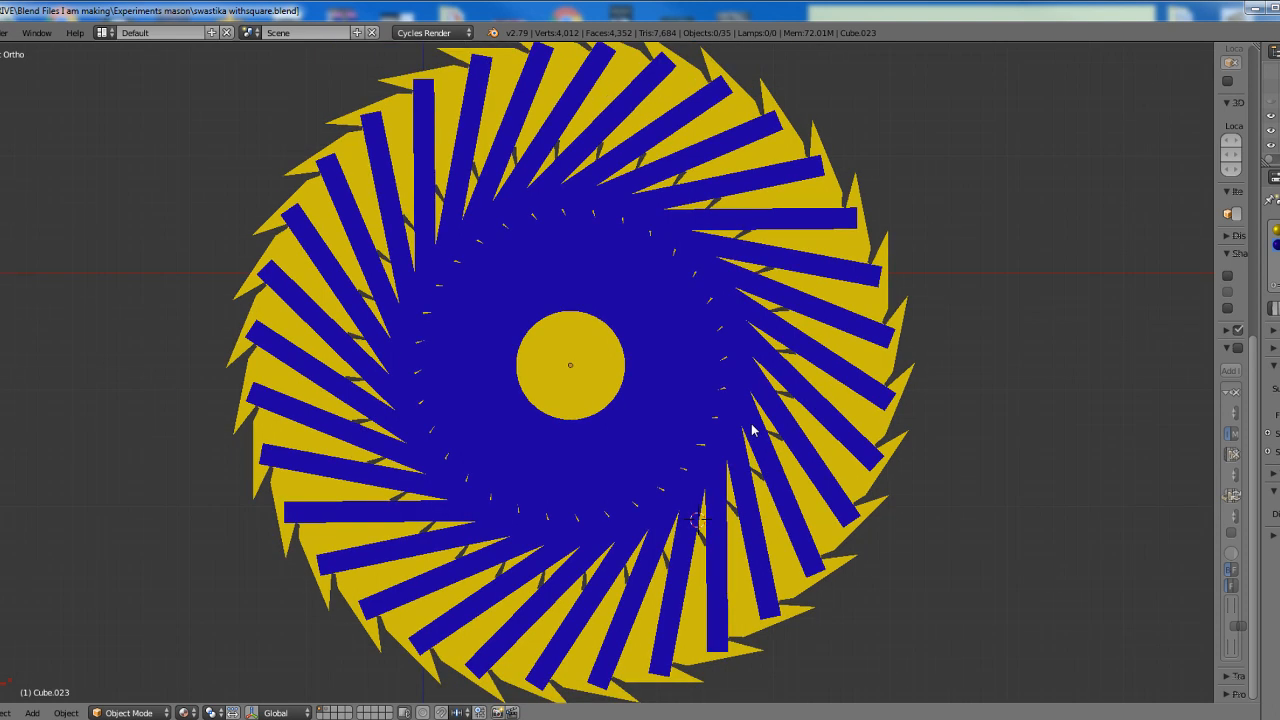